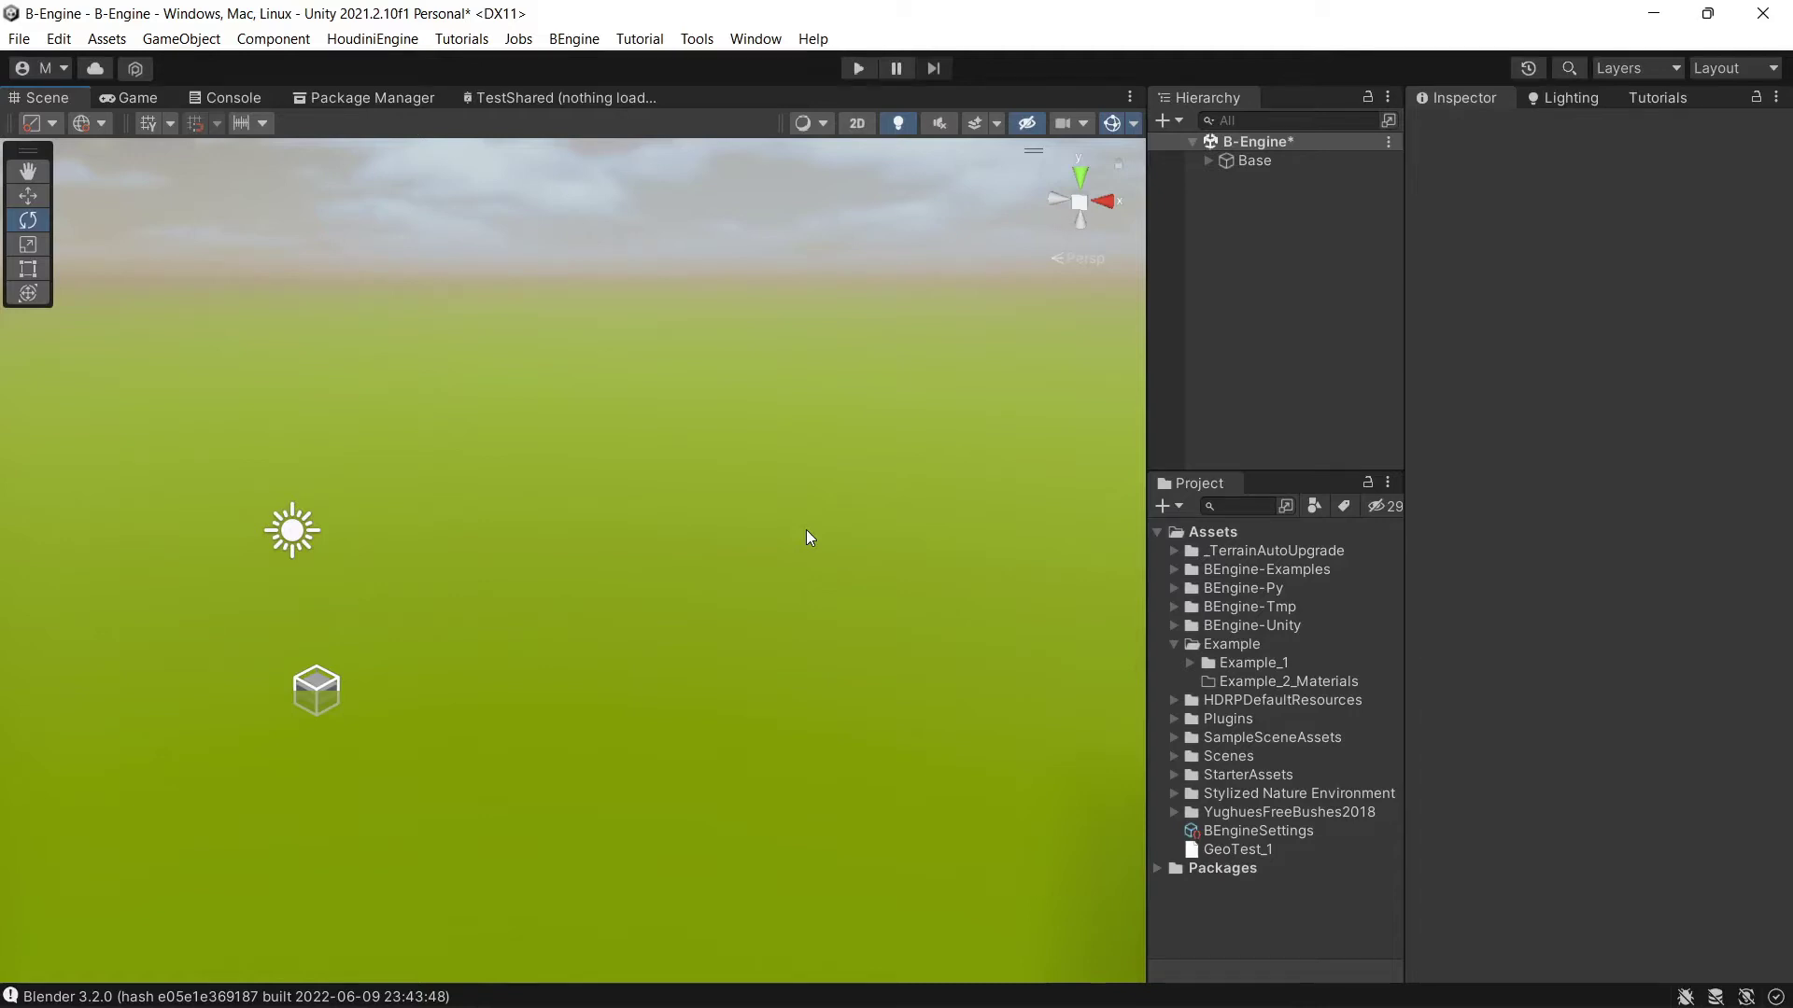
Switch to Blender and open the Geometry Nodes workspace.
{"action": "key", "text": "alt+Tab"}
{"action": "key", "text": "alt+Tab"}
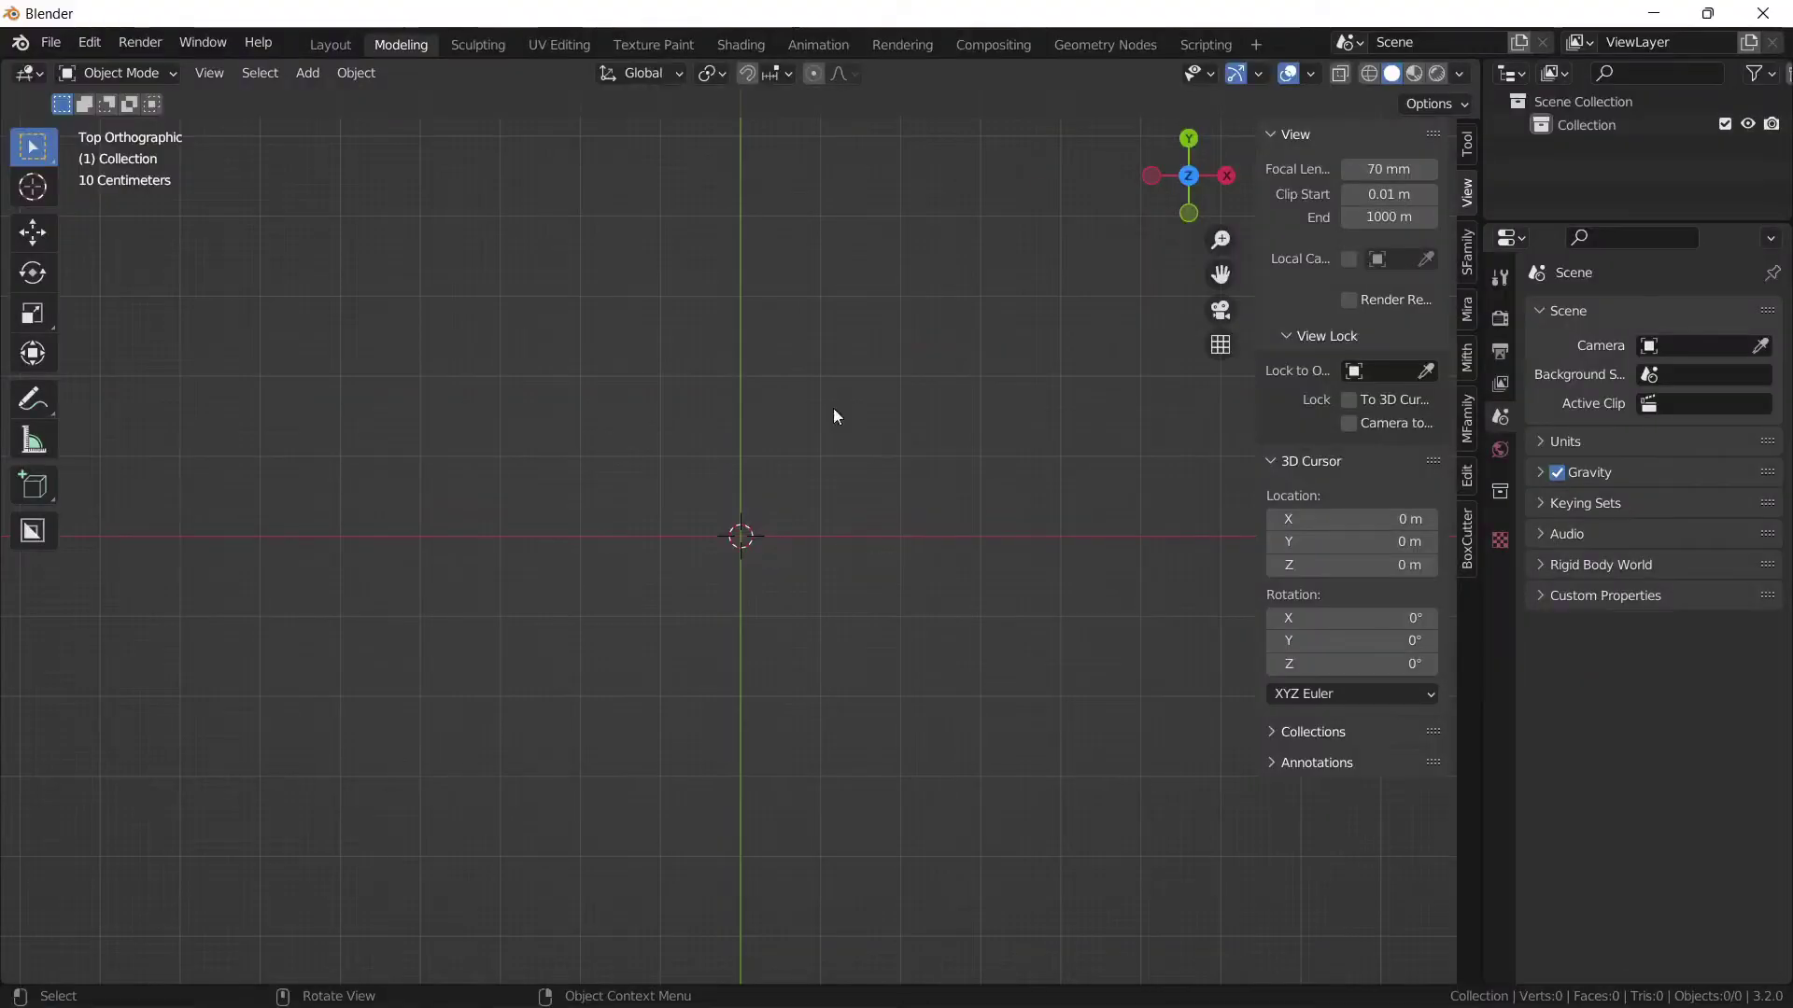
{"action": "left_click", "coordinate": [1102, 45]}
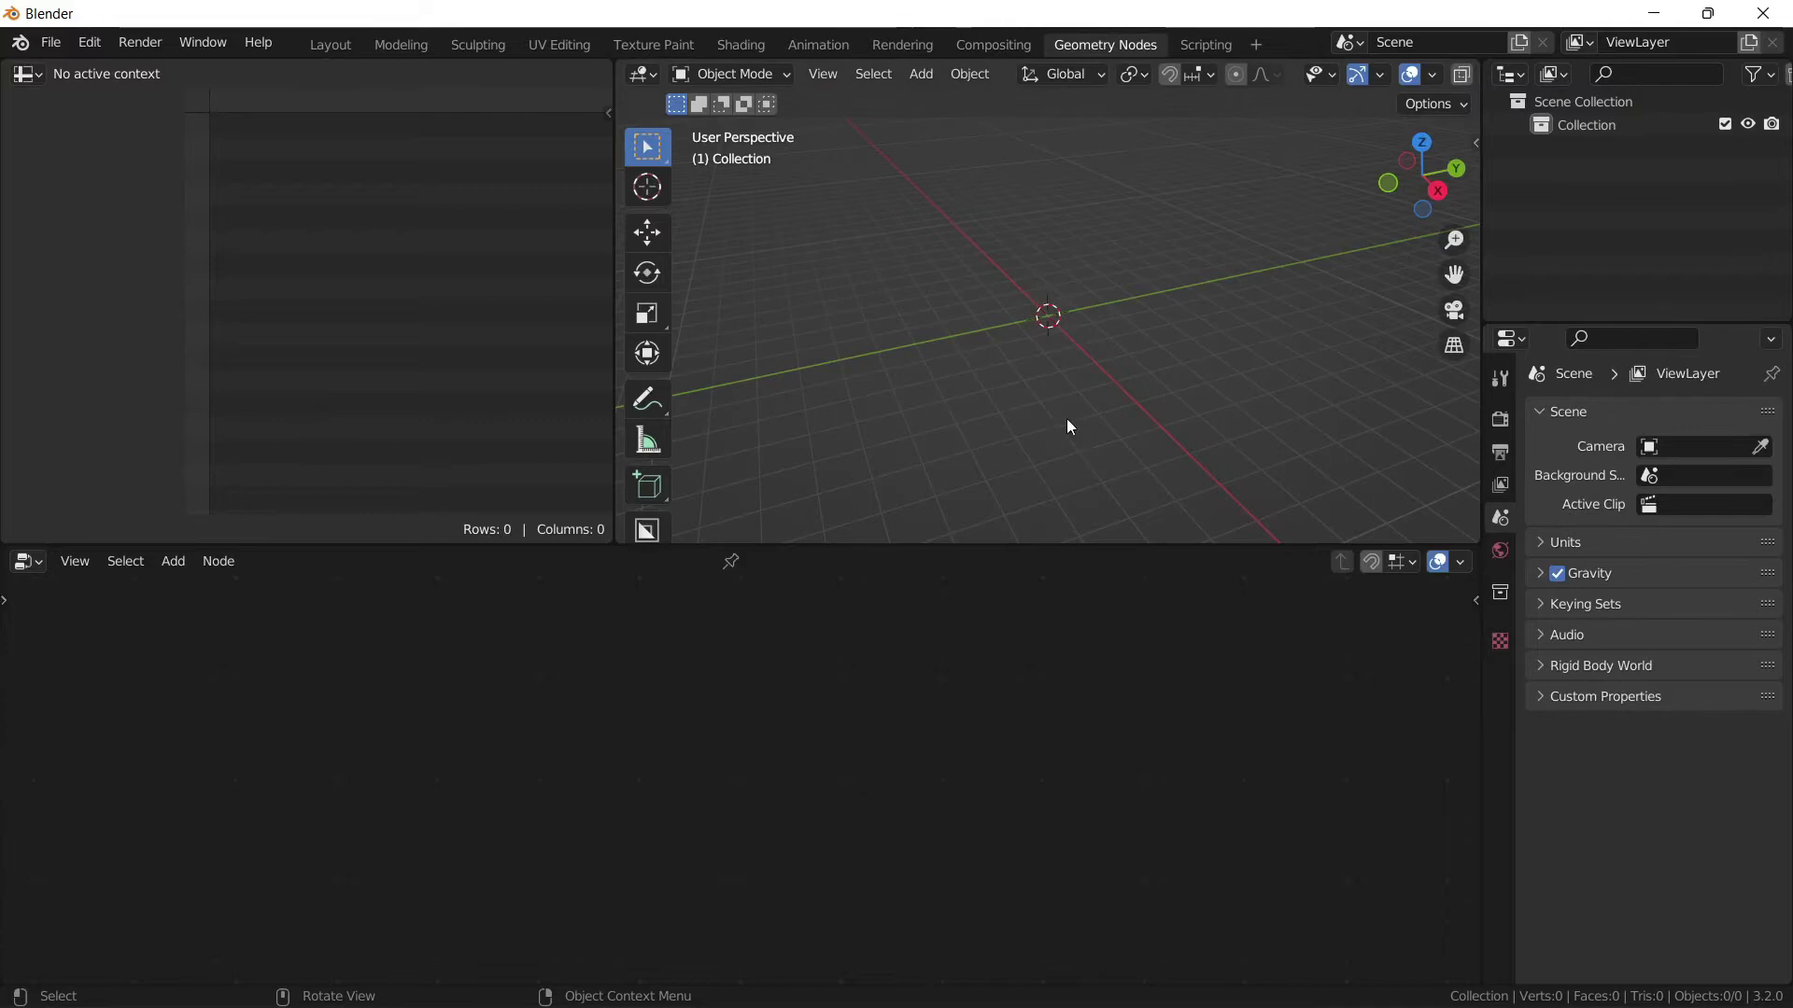
Add a plane mesh at the world origin.
{"action": "key", "text": "shift+a"}
{"action": "mouse_move", "coordinate": [1067, 418]}
{"action": "left_click", "coordinate": [1197, 460]}
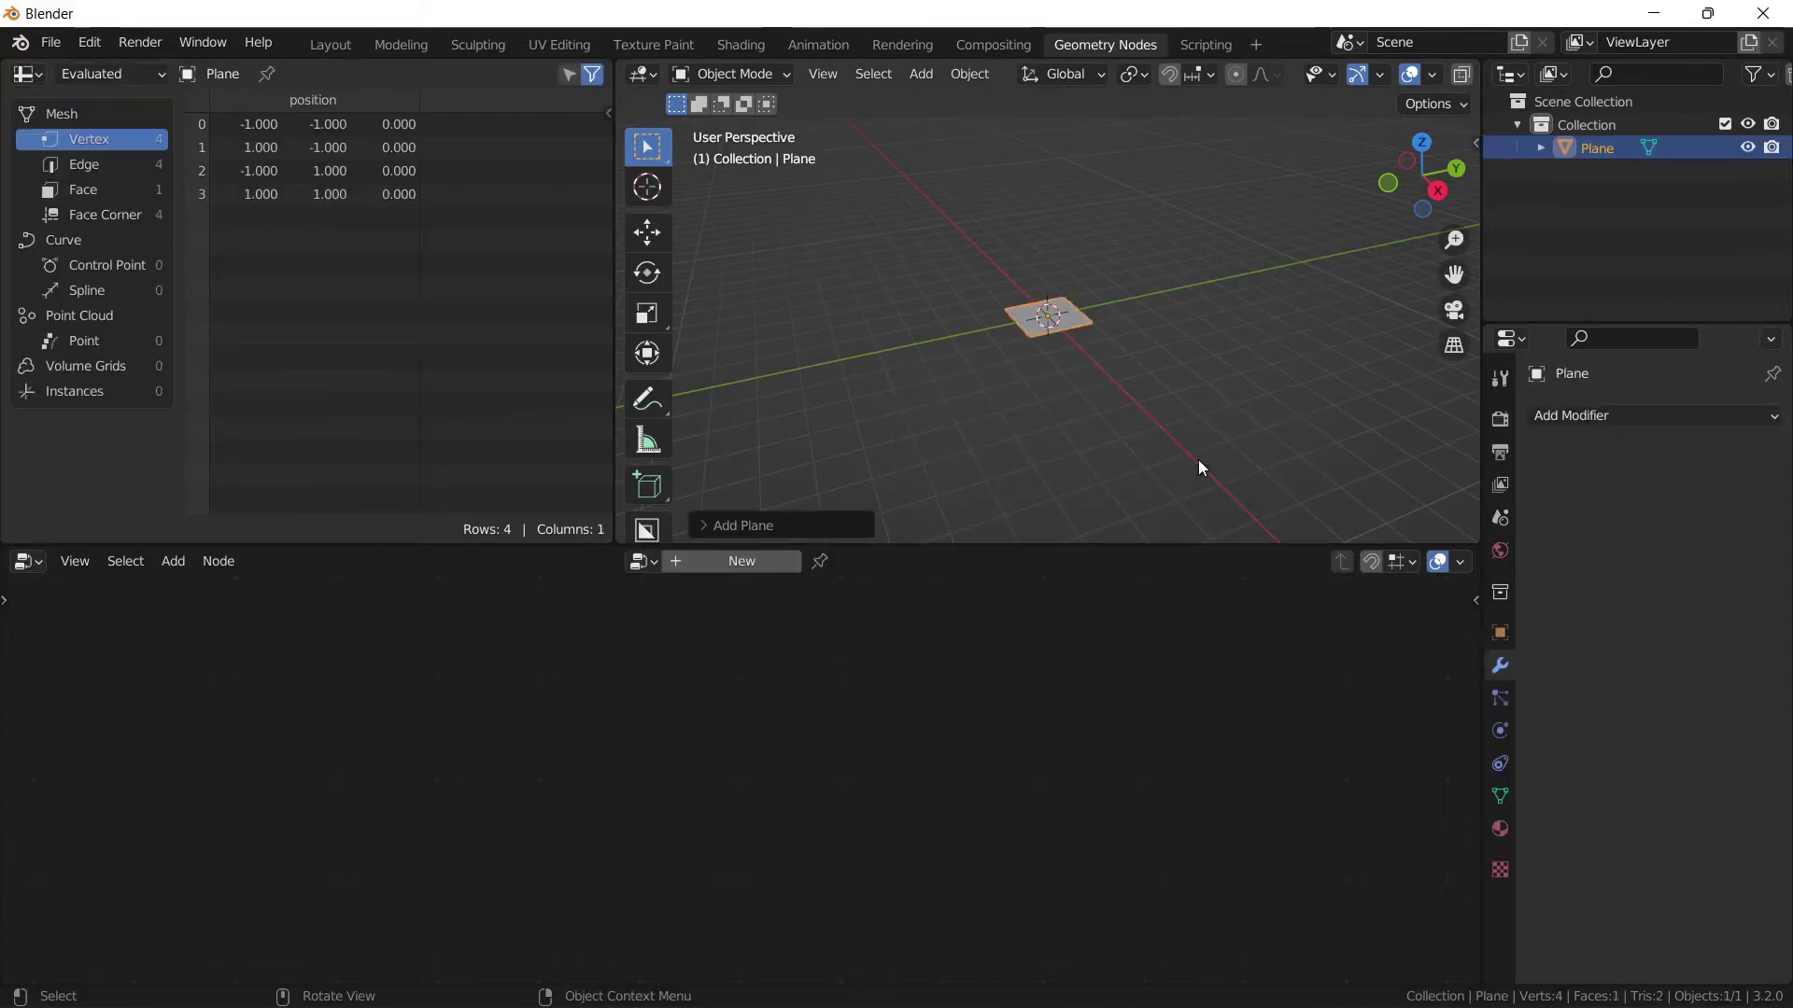
Delete all of the plane's vertices in Edit Mode and return to Object Mode.
{"action": "middle_click_drag", "start_coordinate": [1199, 461], "coordinate": [1042, 347]}
{"action": "key", "text": "Tab"}
{"action": "middle_click_drag", "start_coordinate": [1207, 364], "coordinate": [1185, 355]}
{"action": "key", "text": "x"}
{"action": "left_click", "coordinate": [1187, 359]}
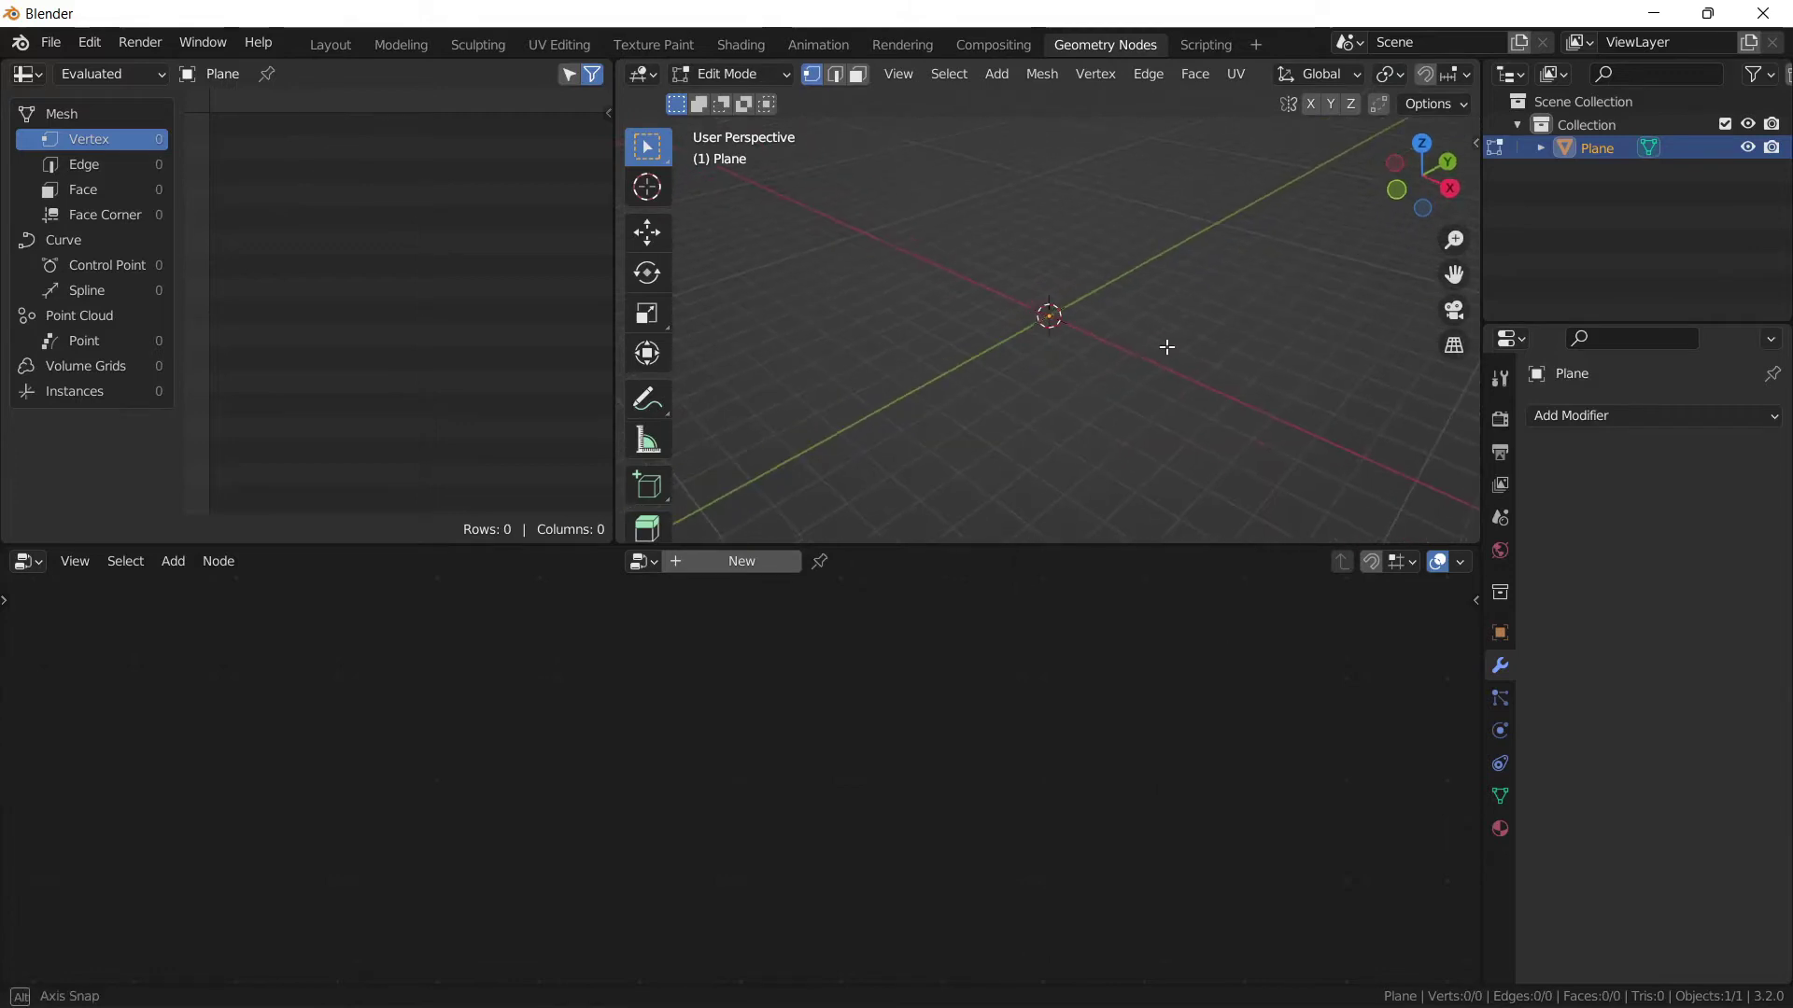
{"action": "middle_click_drag", "start_coordinate": [1034, 302], "coordinate": [1065, 352]}
{"action": "key", "text": "Tab"}
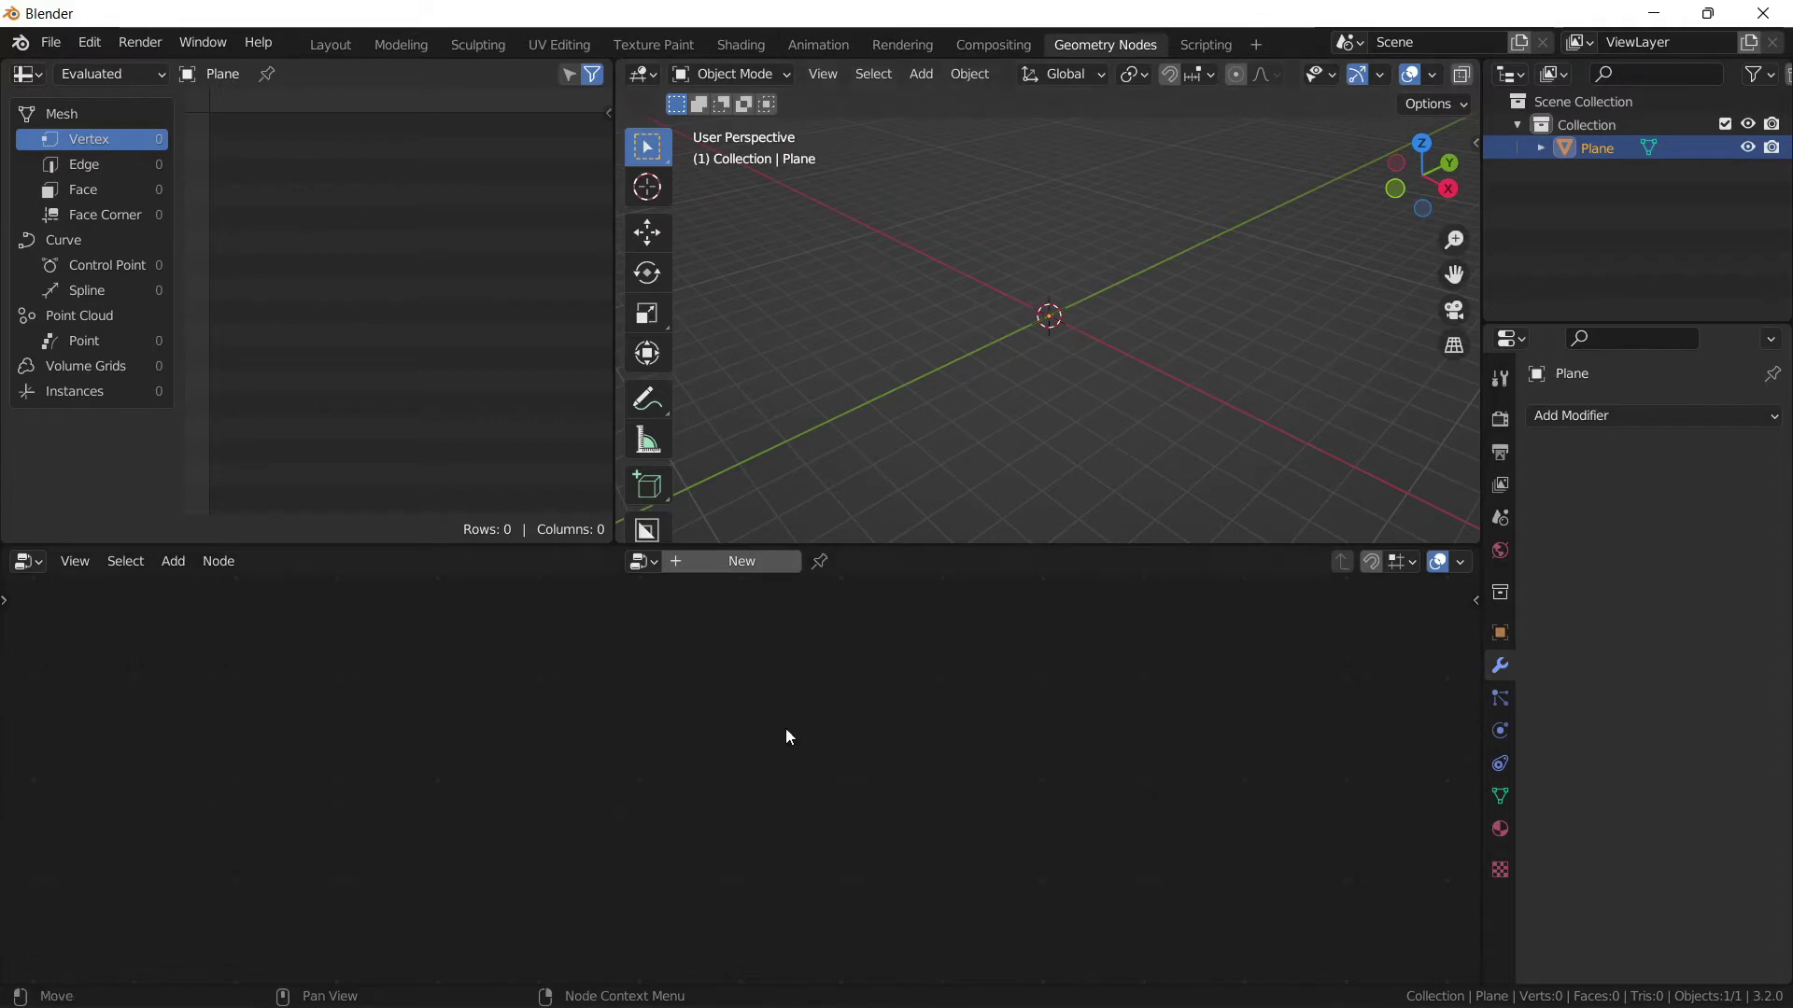
Add a Geometry Nodes modifier to the Plane object and create a new node tree for it.
{"action": "left_click", "coordinate": [1643, 417]}
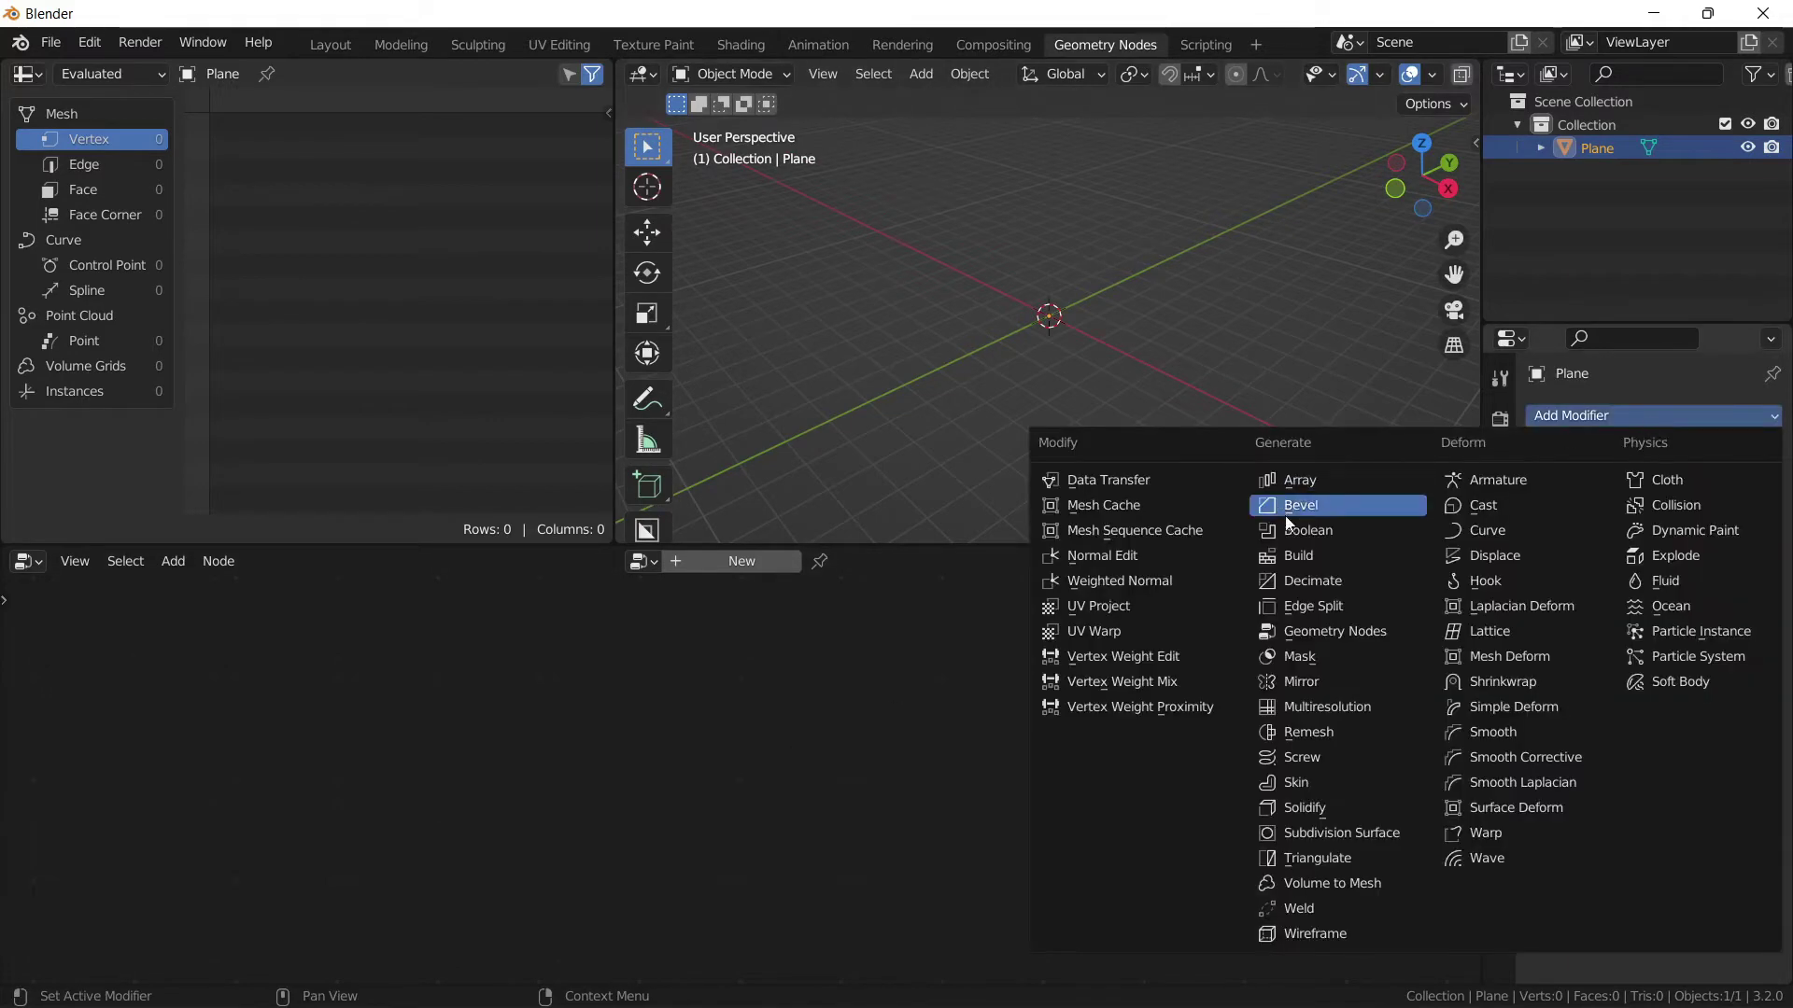
{"action": "left_click", "coordinate": [1329, 633]}
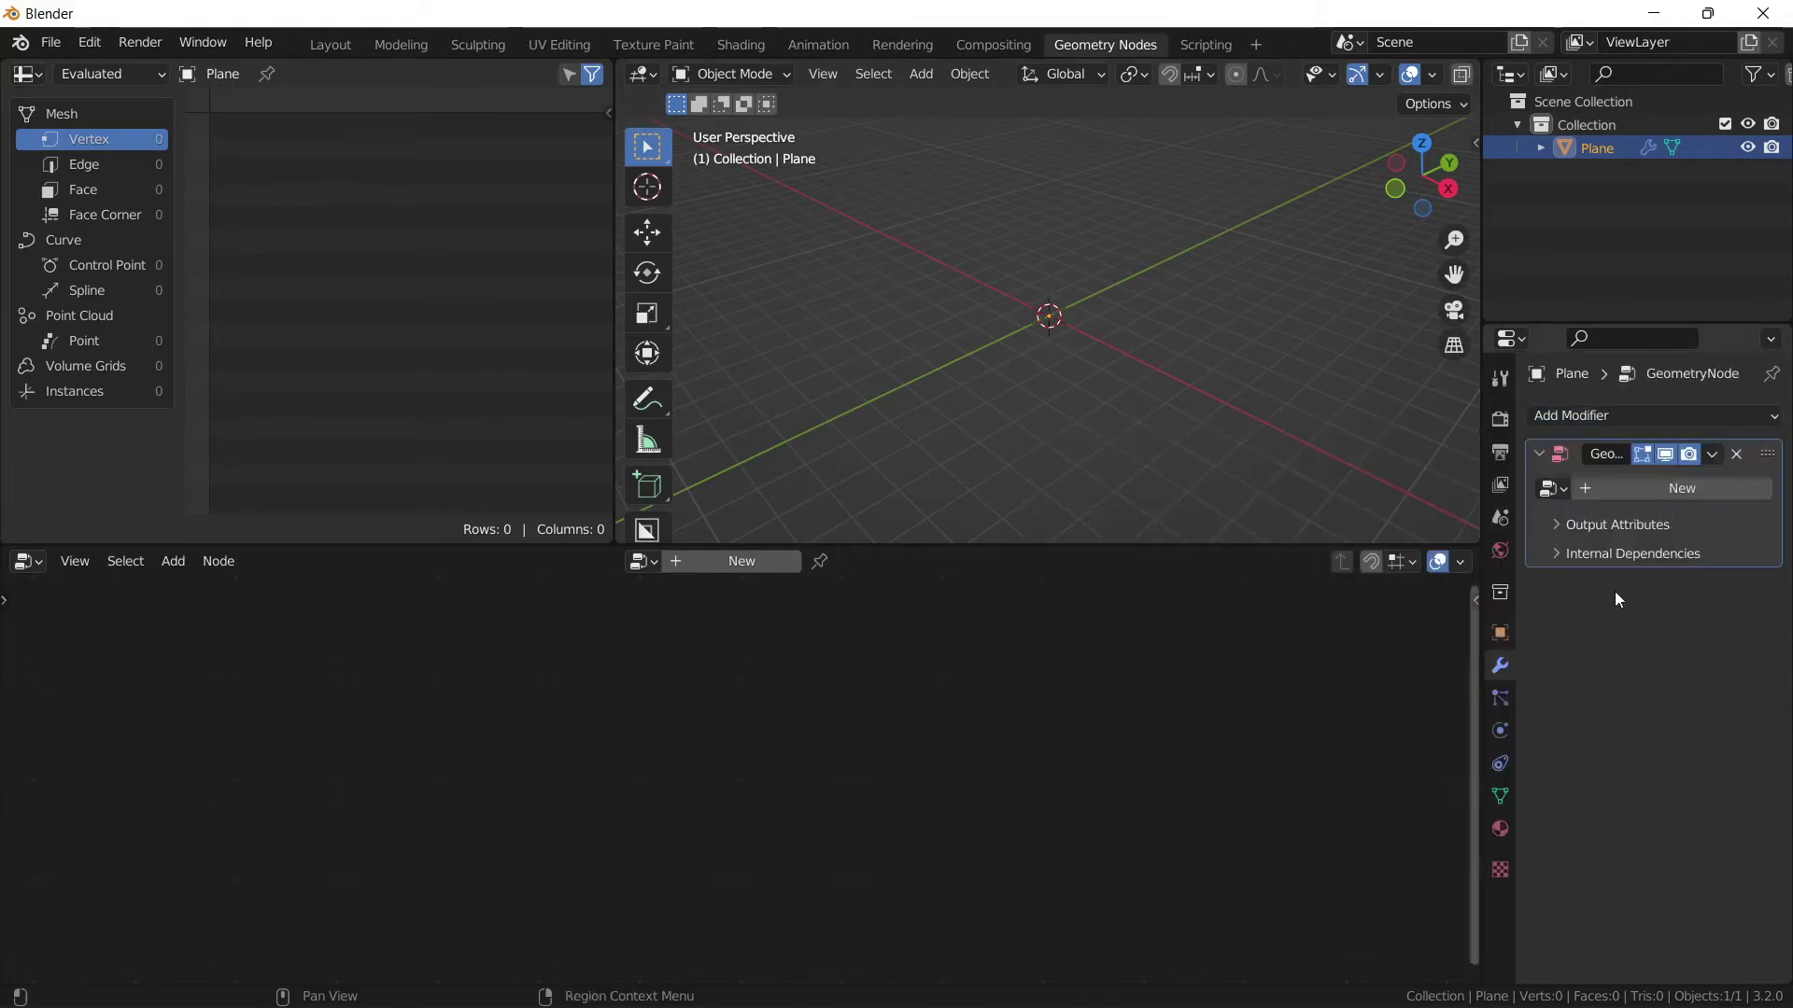
{"action": "left_click", "coordinate": [1666, 493]}
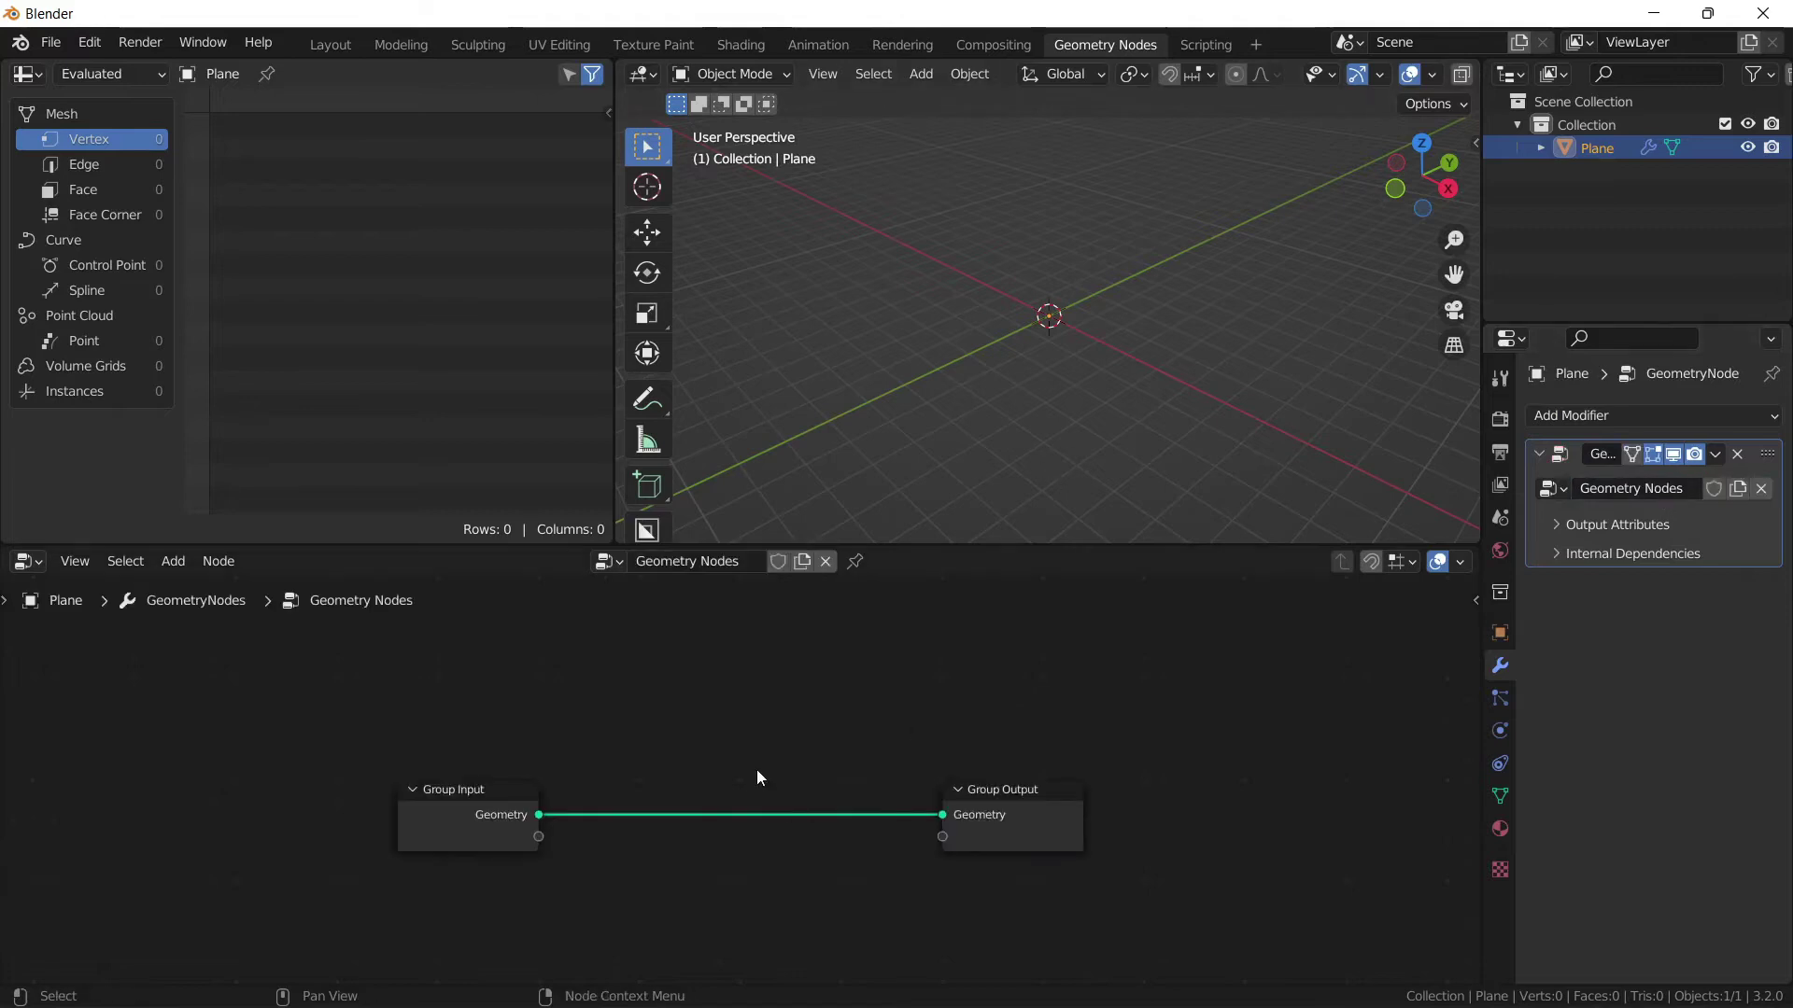
{"action": "scroll", "coordinate": [752, 764], "scroll_direction": "up", "scroll_amount": 3}
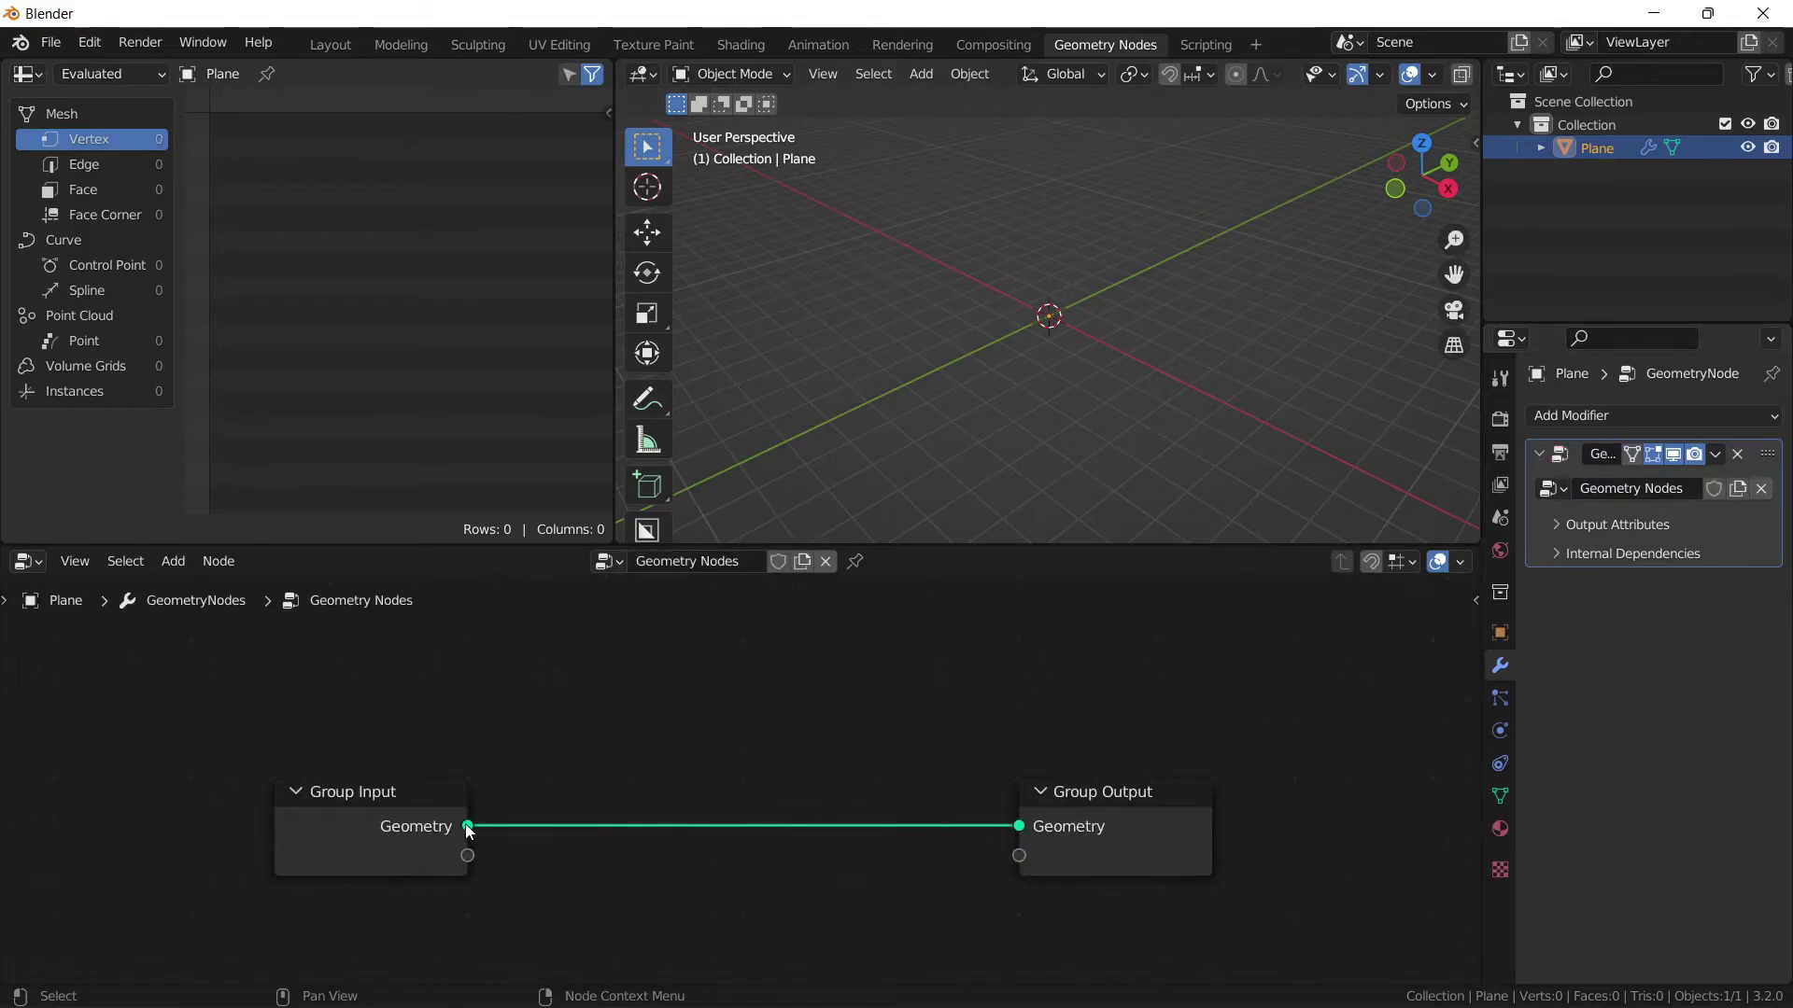
Remove the link between Group Input and Group Output and move the Group Input node farther from Group Output.
{"action": "left_click_drag", "start_coordinate": [1019, 827], "coordinate": [436, 833]}
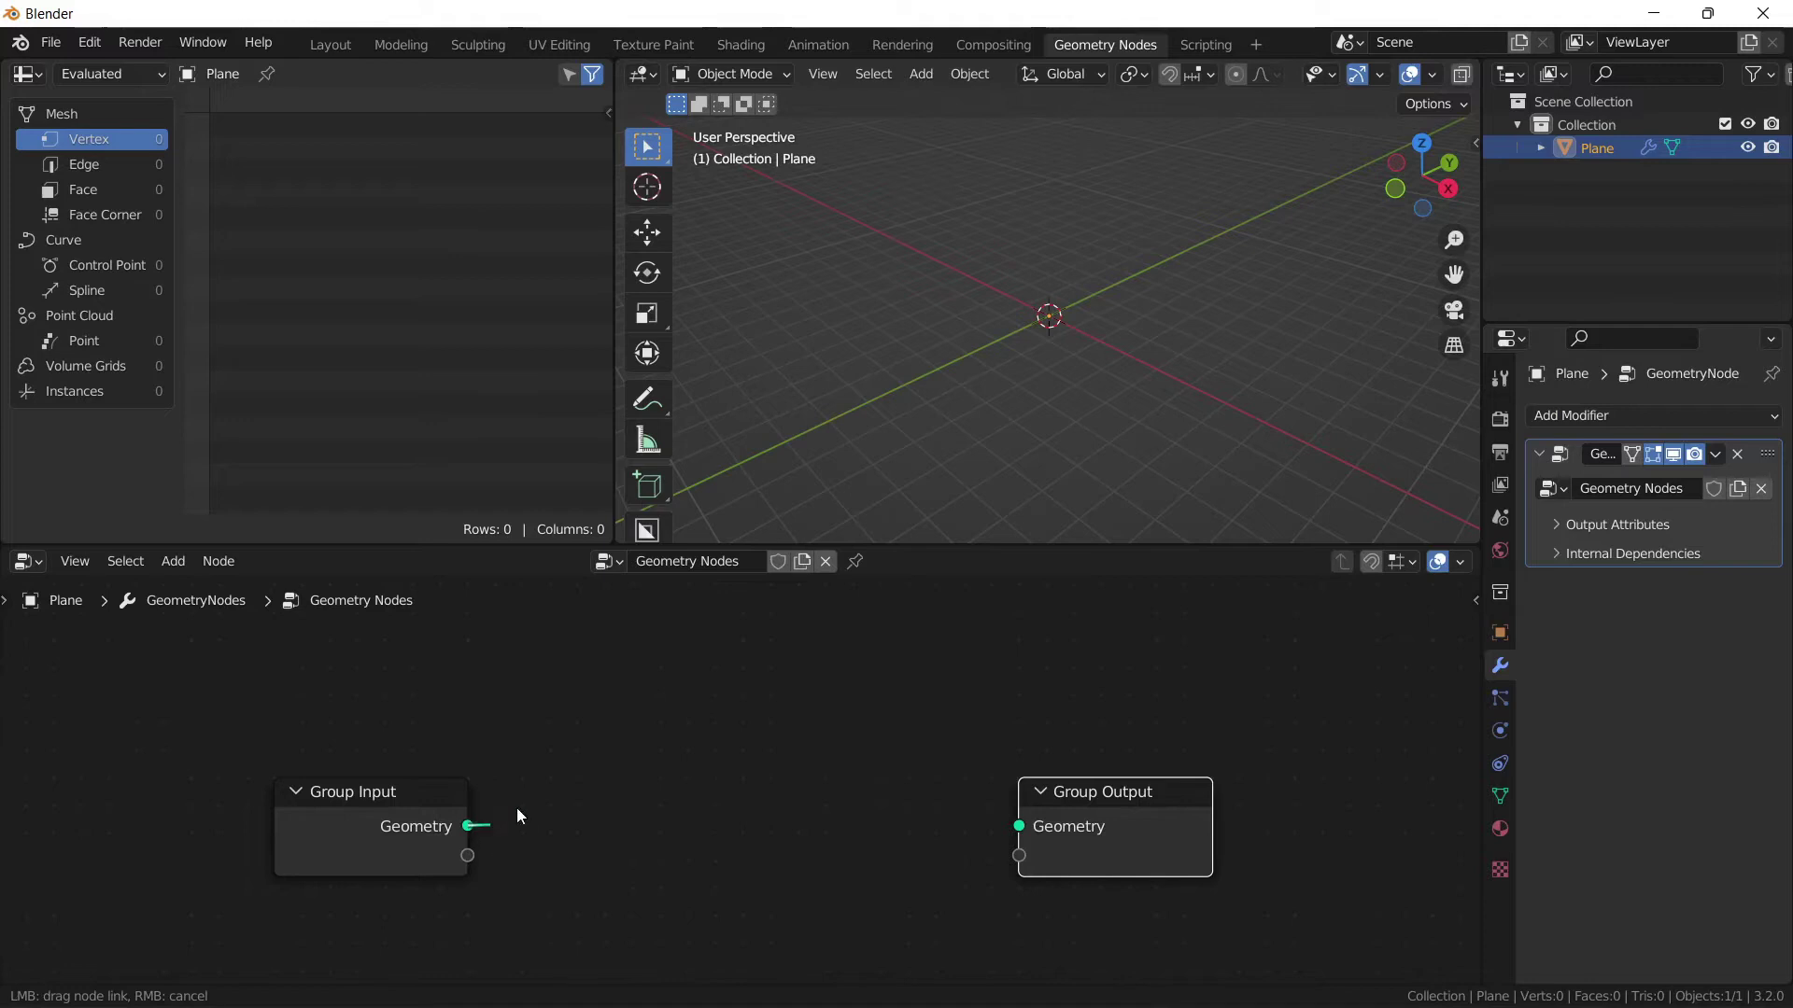
{"action": "left_click_drag", "start_coordinate": [555, 798], "coordinate": [710, 729]}
{"action": "scroll", "coordinate": [725, 780], "scroll_direction": "down", "scroll_amount": 3}
{"action": "scroll", "coordinate": [725, 780], "scroll_direction": "up", "scroll_amount": 2}
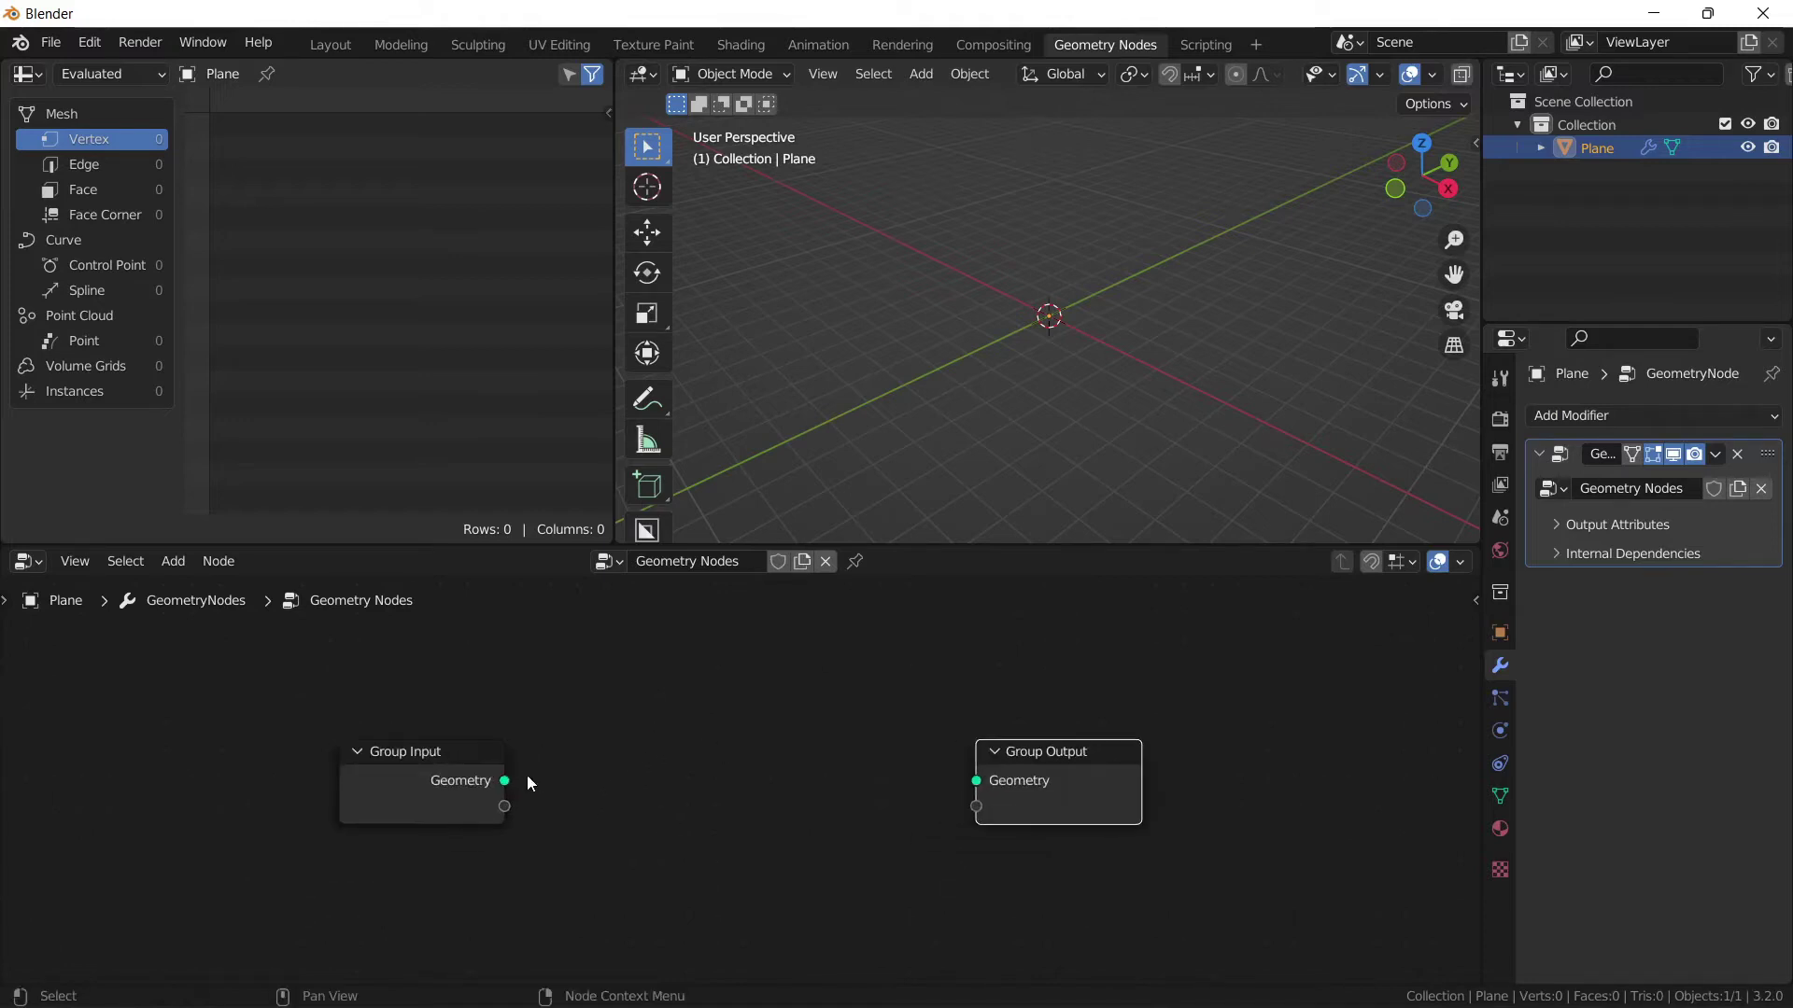
{"action": "left_click_drag", "start_coordinate": [506, 785], "coordinate": [568, 850]}
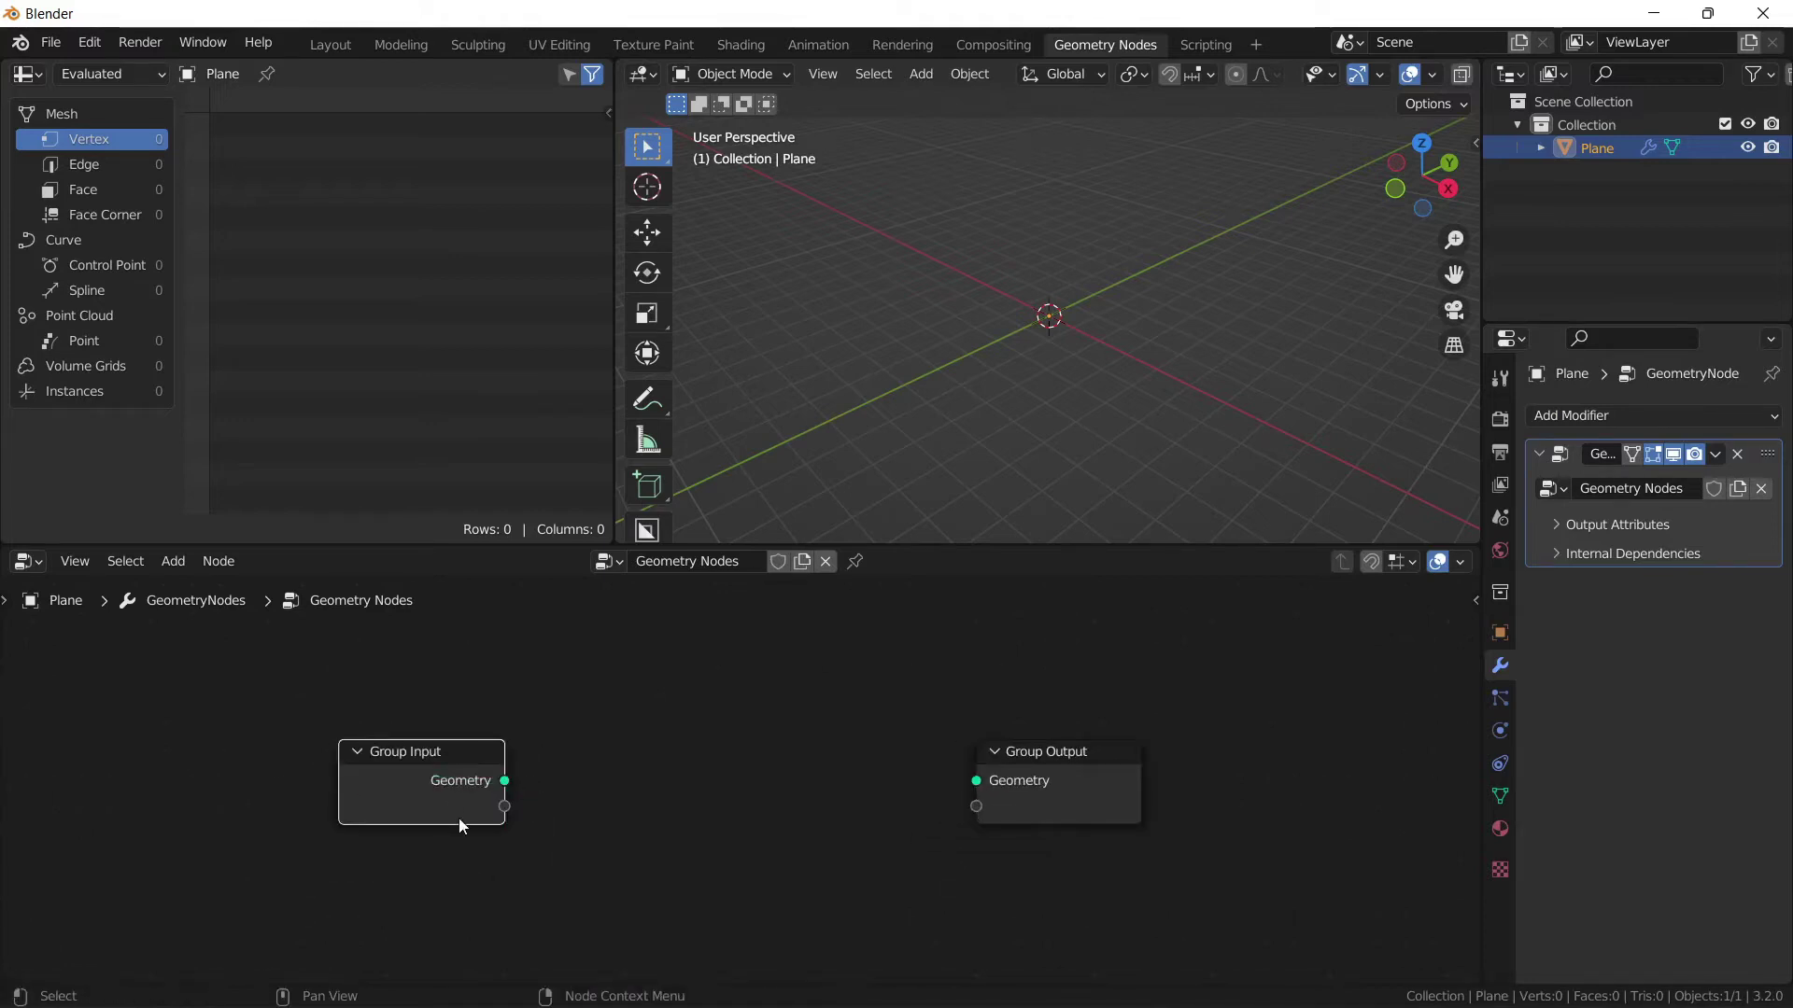
{"action": "left_click_drag", "start_coordinate": [444, 793], "coordinate": [202, 801]}
{"action": "middle_click_drag", "start_coordinate": [373, 800], "coordinate": [440, 776]}
{"action": "scroll", "coordinate": [669, 787], "scroll_direction": "down", "scroll_amount": 1}
{"action": "middle_click_drag", "start_coordinate": [669, 788], "coordinate": [685, 759]}
{"action": "scroll", "coordinate": [683, 759], "scroll_direction": "down", "scroll_amount": 1}
Add a monkey mesh and move it along the X axis away from the origin.
{"action": "middle_click_drag", "start_coordinate": [1180, 301], "coordinate": [1200, 299]}
{"action": "key", "text": "shift+a"}
{"action": "mouse_move", "coordinate": [1199, 299]}
{"action": "left_click", "coordinate": [1345, 552]}
{"action": "middle_click_drag", "start_coordinate": [1102, 446], "coordinate": [1139, 346]}
{"action": "key", "text": "shift+space"}
{"action": "key", "text": "g"}
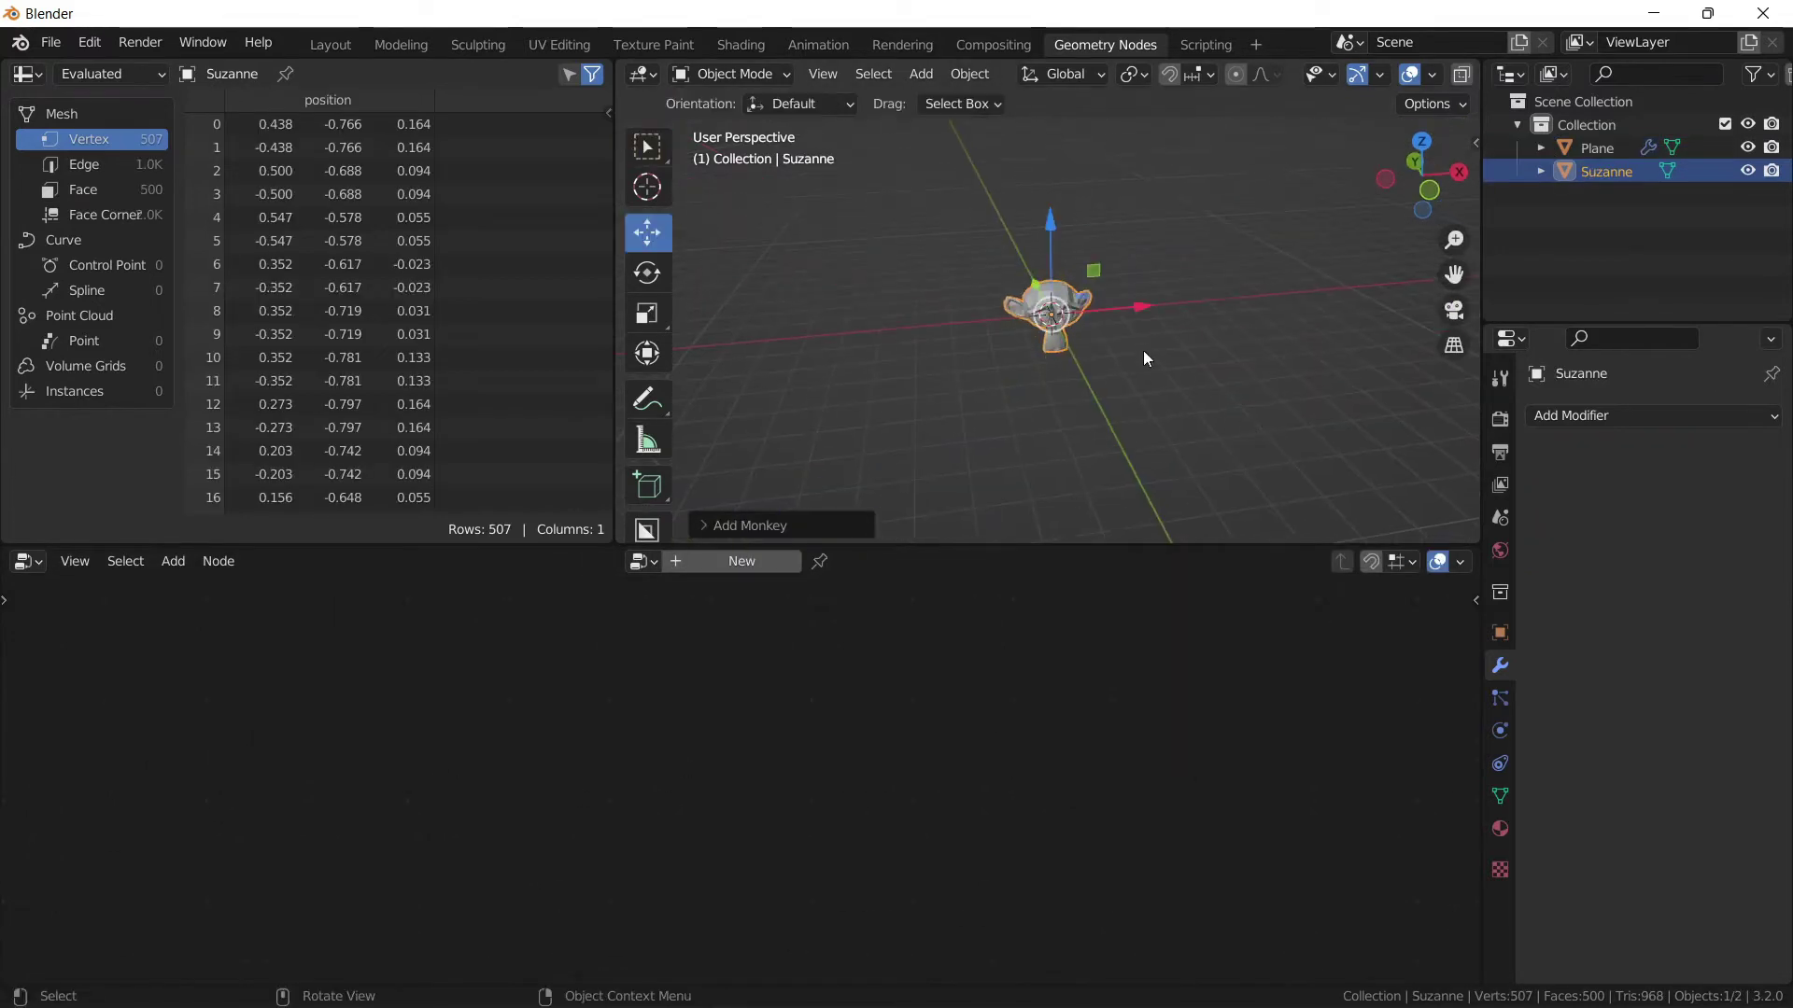
{"action": "left_click", "coordinate": [1337, 325]}
{"action": "middle_click_drag", "start_coordinate": [1336, 325], "coordinate": [1177, 313]}
Add an Object Info node to the Plane's node tree and pick Suzanne as its object.
{"action": "left_click", "coordinate": [1595, 148]}
{"action": "key", "text": "shift+a"}
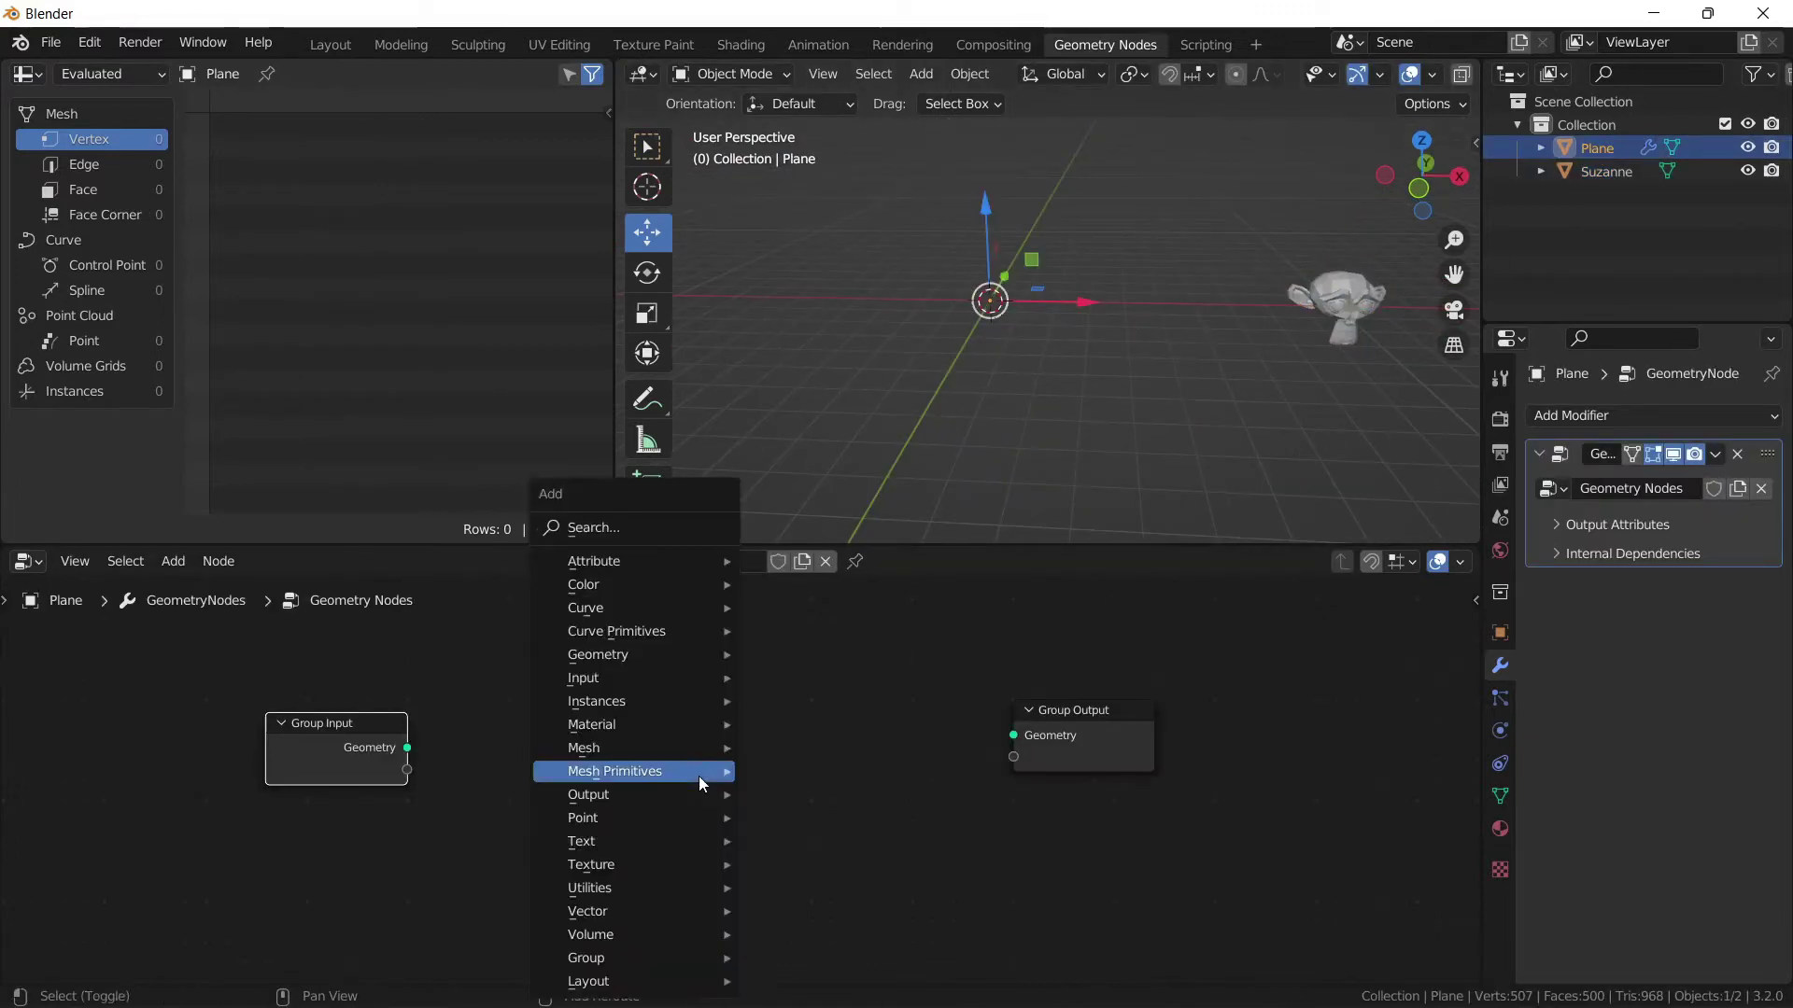
{"action": "type", "text": "ob"}
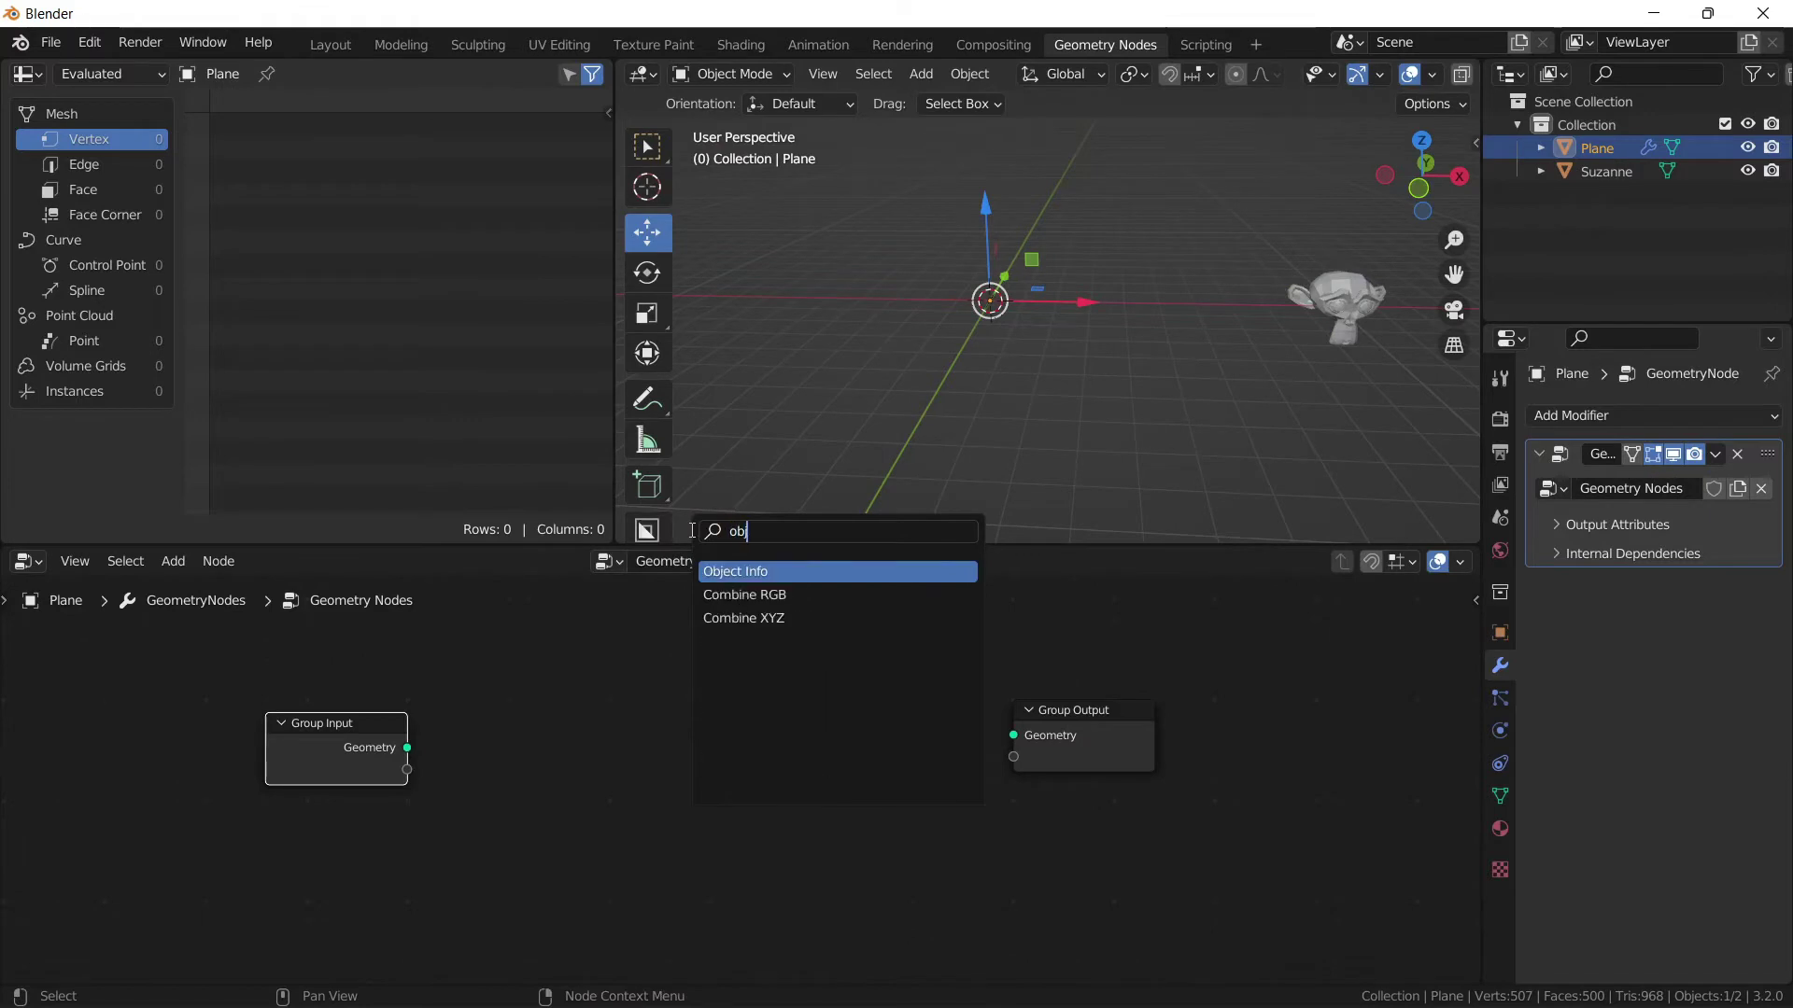
{"action": "left_click", "coordinate": [790, 572]}
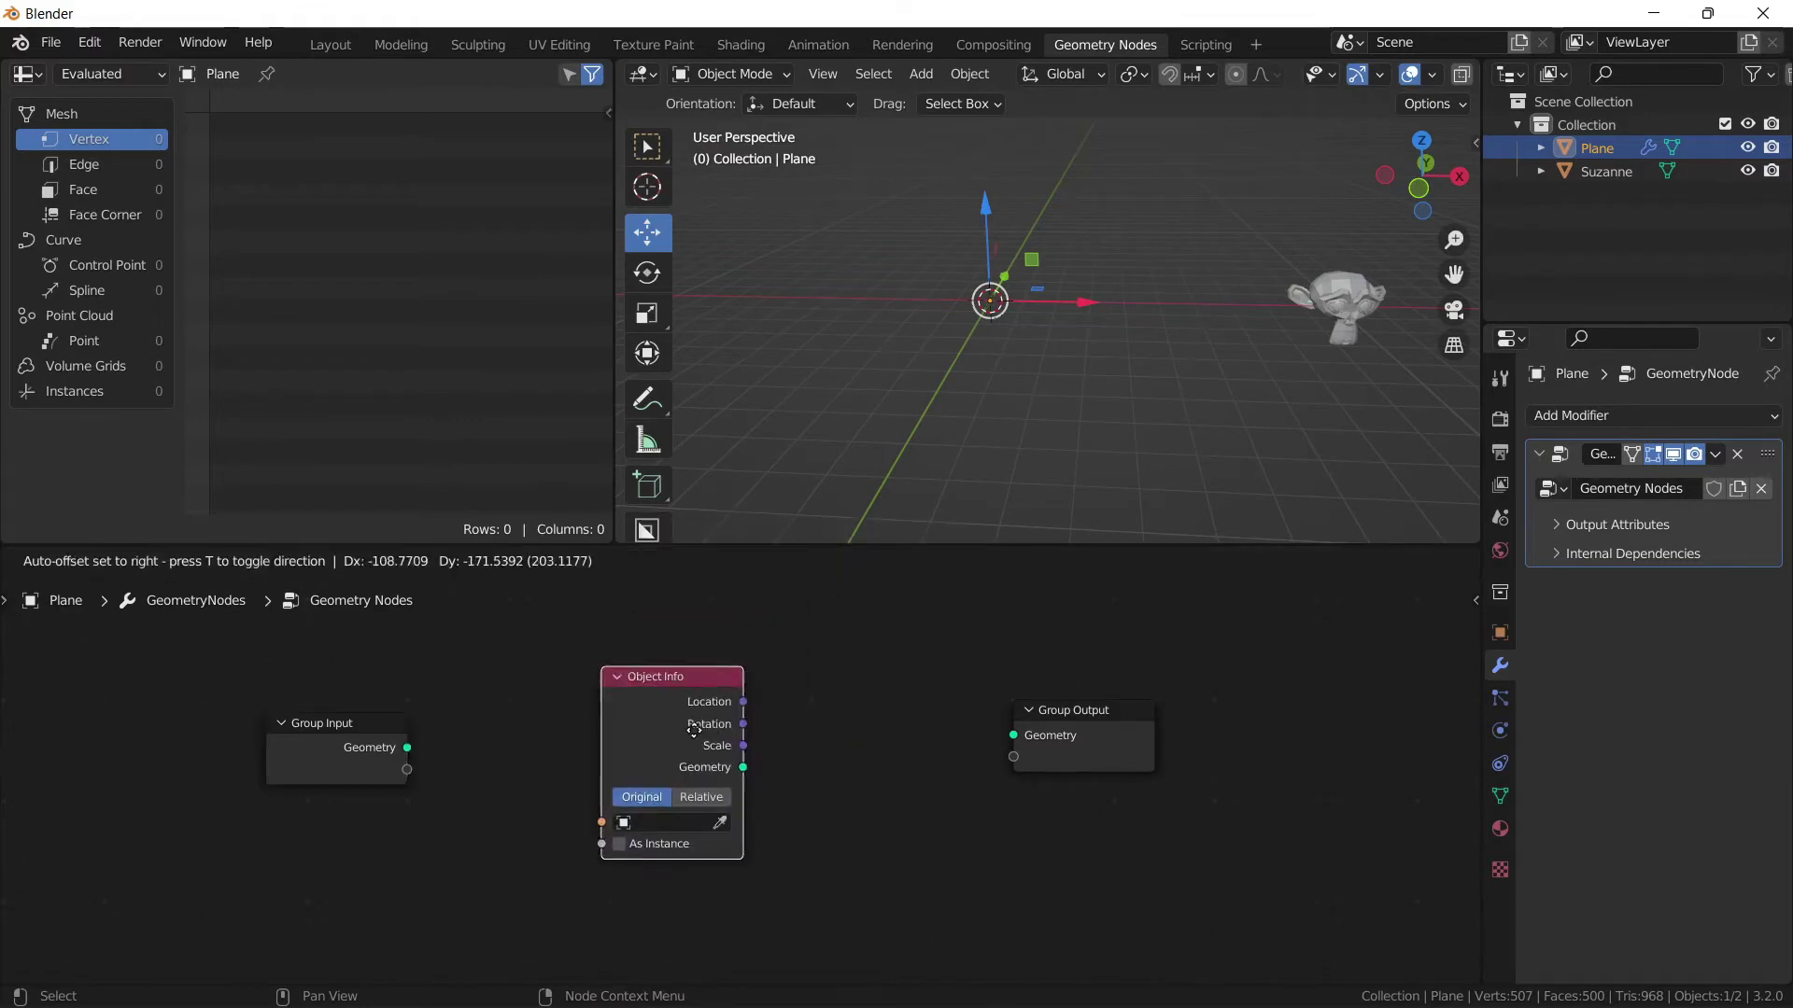
{"action": "left_click", "coordinate": [736, 865]}
{"action": "left_click", "coordinate": [725, 853]}
{"action": "left_click", "coordinate": [1376, 280]}
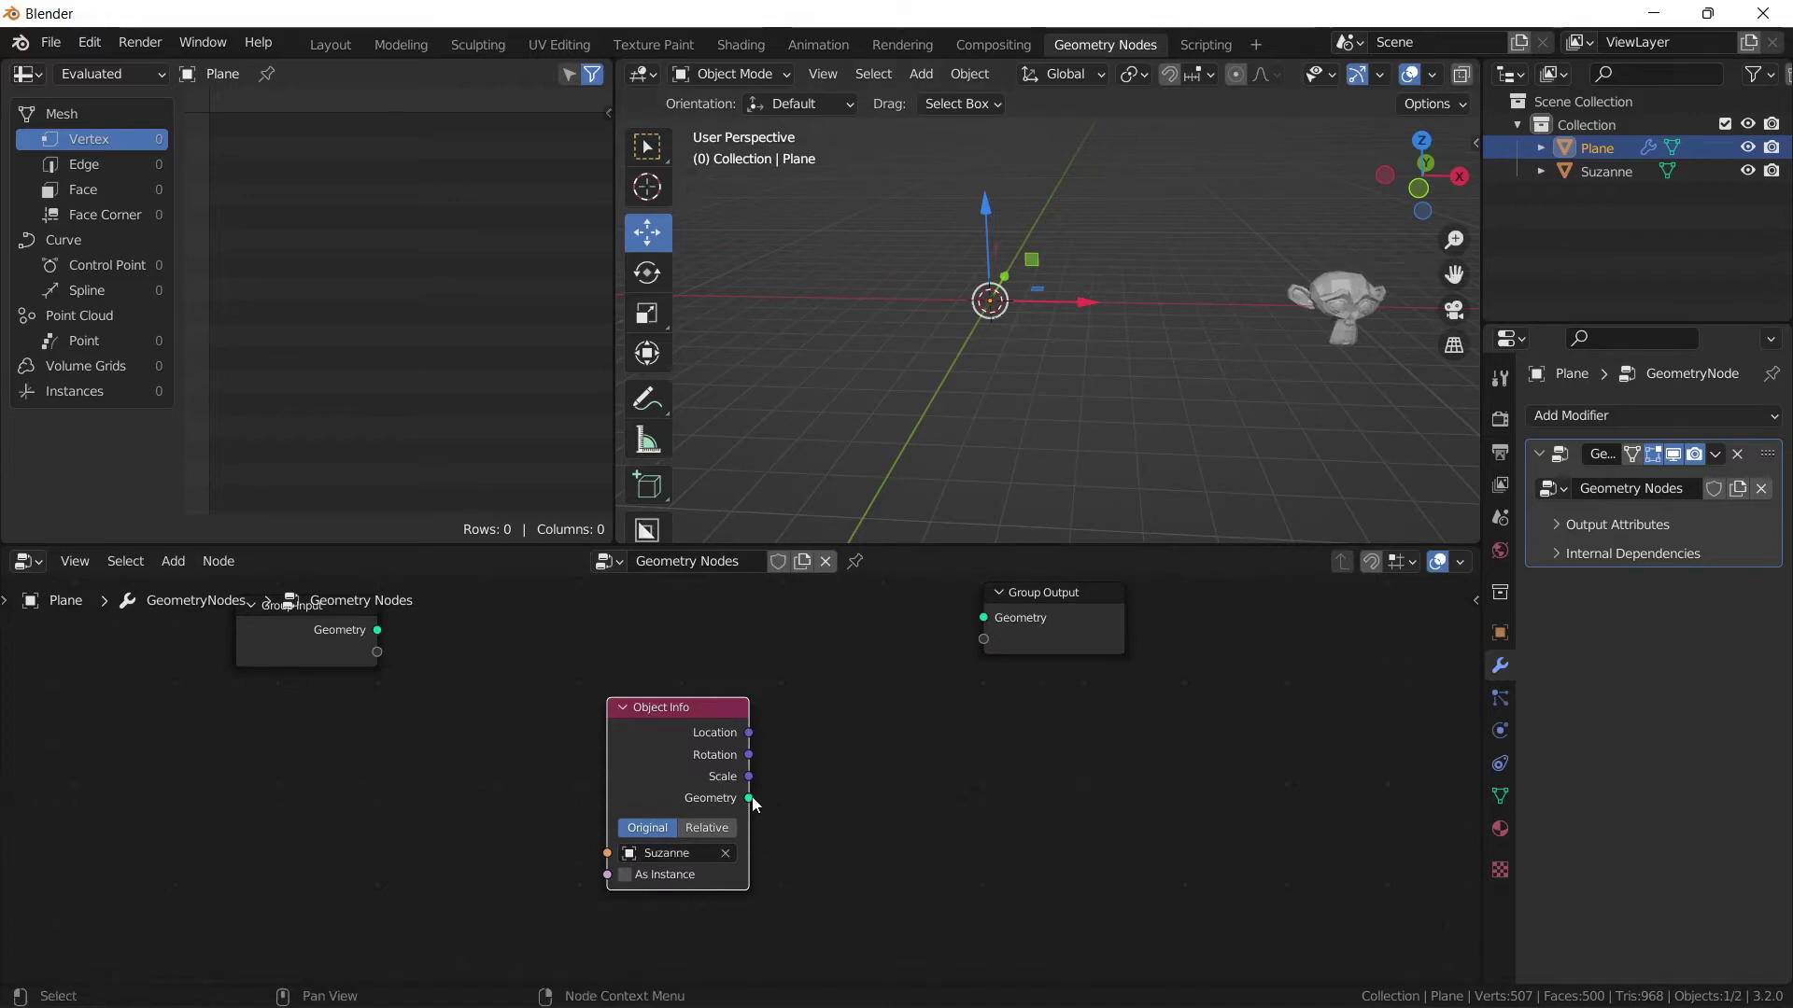
Connect the Object Info node's Geometry output to the Geometry input of Group Output.
{"action": "left_click_drag", "start_coordinate": [748, 799], "coordinate": [992, 686]}
{"action": "middle_click_drag", "start_coordinate": [885, 799], "coordinate": [863, 768]}
{"action": "scroll", "coordinate": [867, 771], "scroll_direction": "down", "scroll_amount": 3}
{"action": "scroll", "coordinate": [864, 764], "scroll_direction": "up", "scroll_amount": 2}
{"action": "scroll", "coordinate": [1017, 363], "scroll_direction": "up", "scroll_amount": 5}
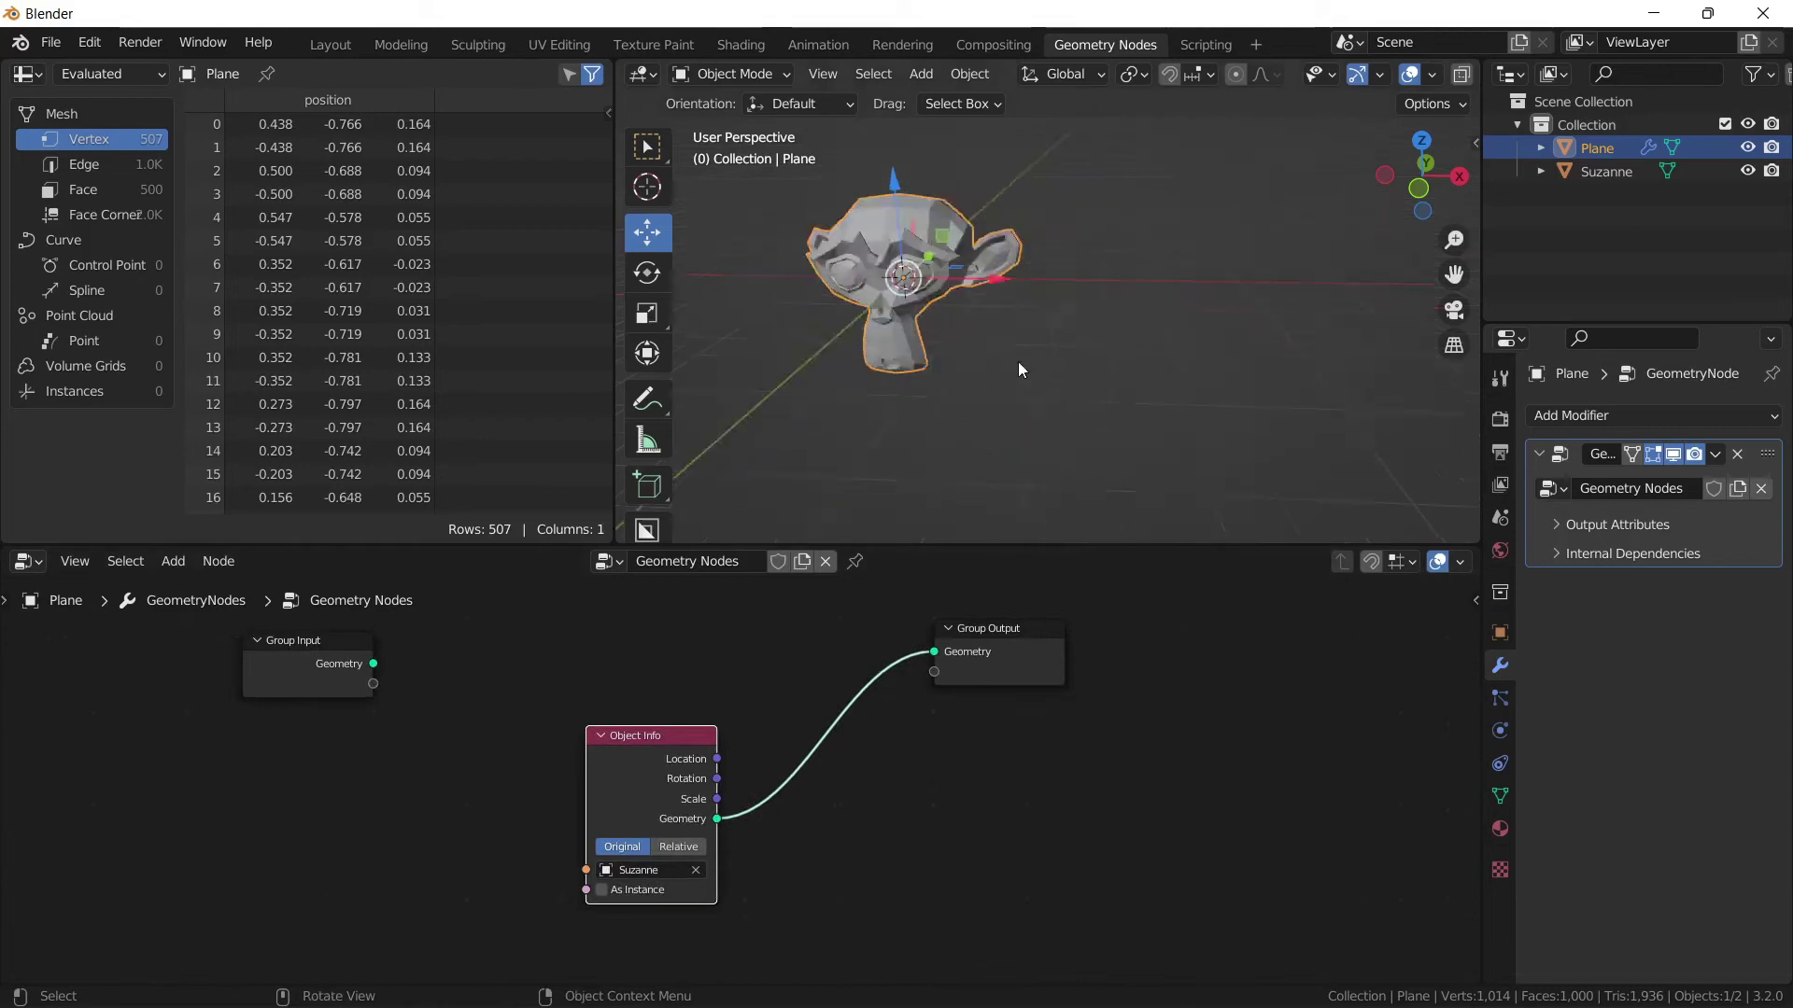
{"action": "scroll", "coordinate": [1017, 363], "scroll_direction": "up", "scroll_amount": 3}
{"action": "middle_click_drag", "start_coordinate": [1017, 362], "coordinate": [1143, 383], "text": "shift"}
{"action": "mouse_move", "coordinate": [1143, 384]}
{"action": "middle_mouse_down"}
{"action": "mouse_move", "coordinate": [1178, 397]}
{"action": "mouse_move", "coordinate": [1123, 364]}
{"action": "mouse_move", "coordinate": [1144, 369]}
{"action": "middle_mouse_up"}
{"action": "scroll", "coordinate": [897, 841], "scroll_direction": "down", "scroll_amount": 3}
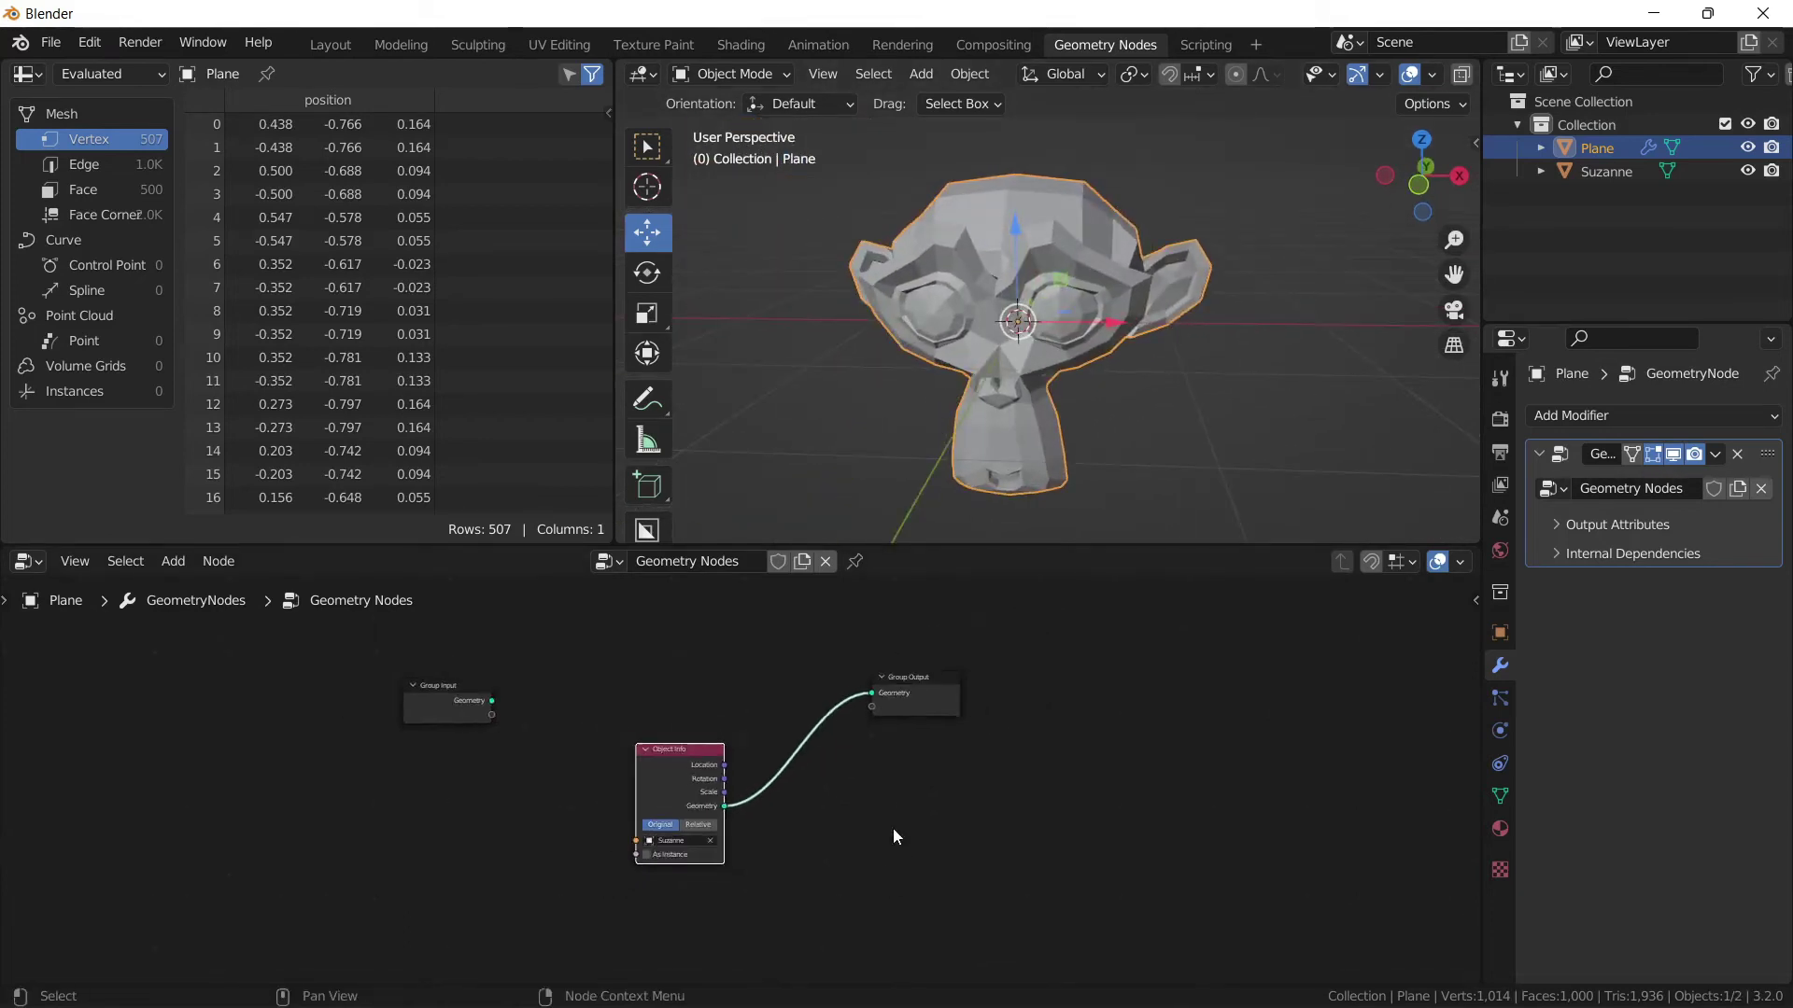
{"action": "scroll", "coordinate": [893, 827], "scroll_direction": "up", "scroll_amount": 1}
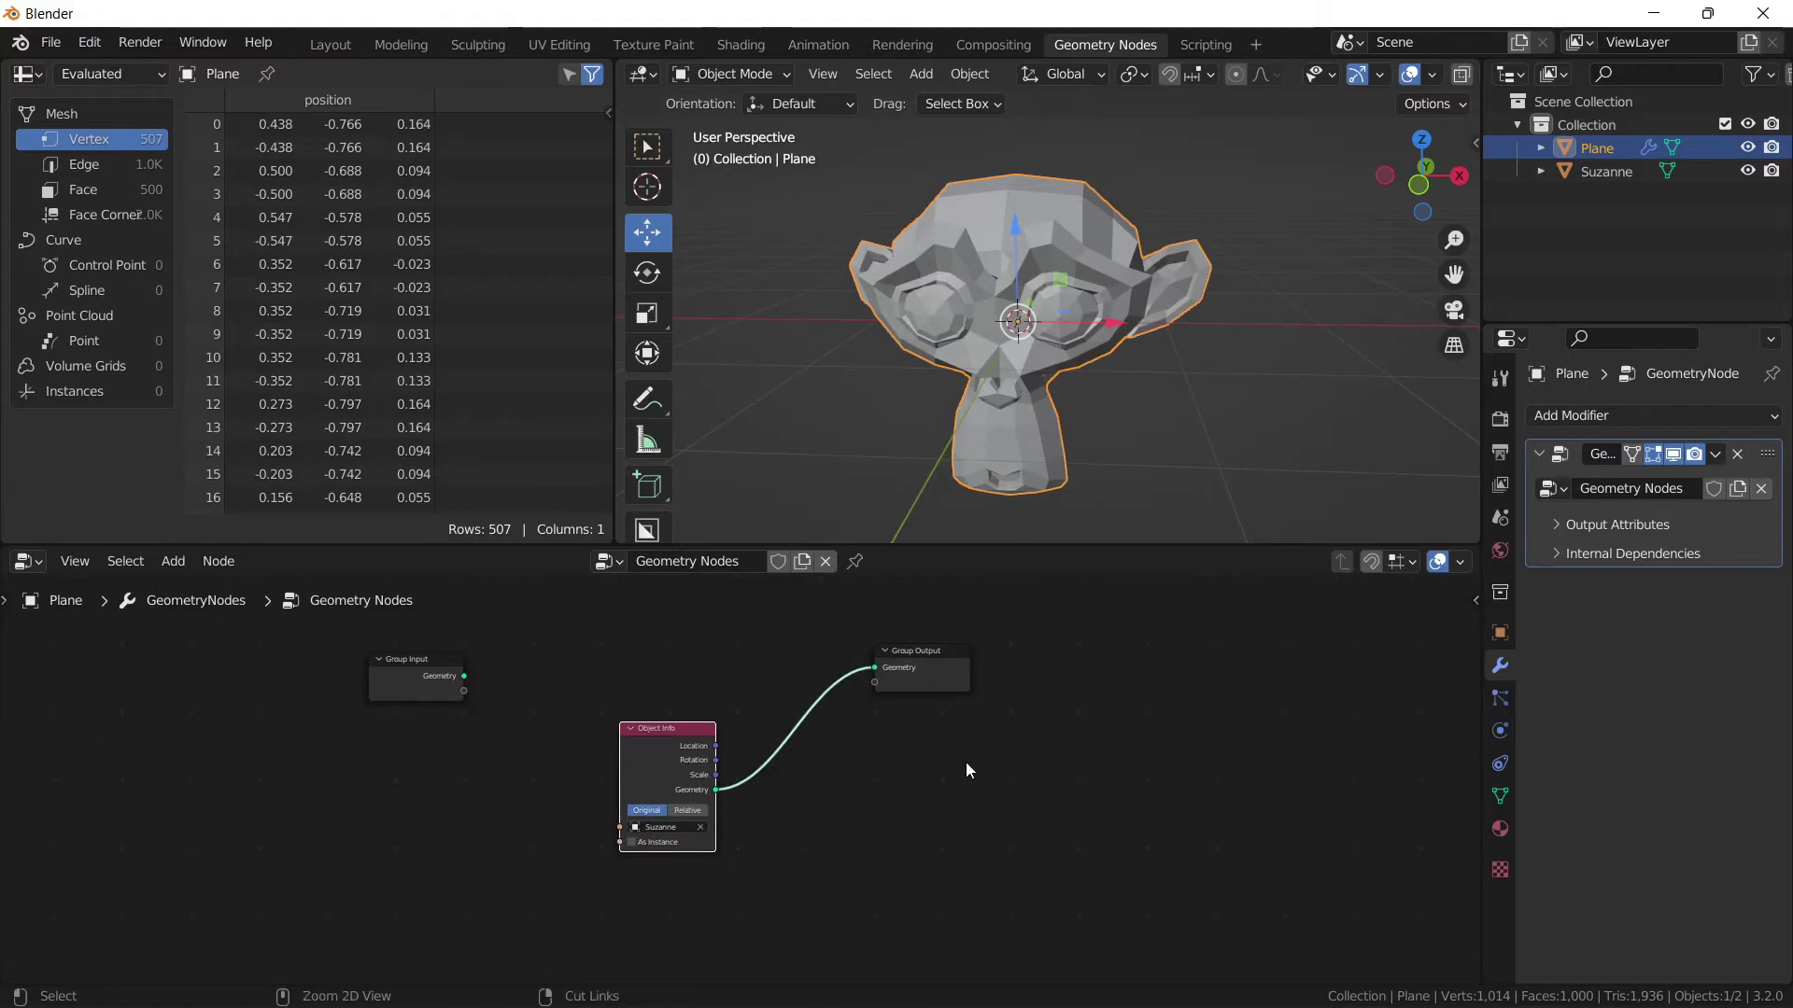
Start saving the Blender file and create a folder named Nodes inside Example_2_Materials.
{"action": "key", "text": "ctrl+s"}
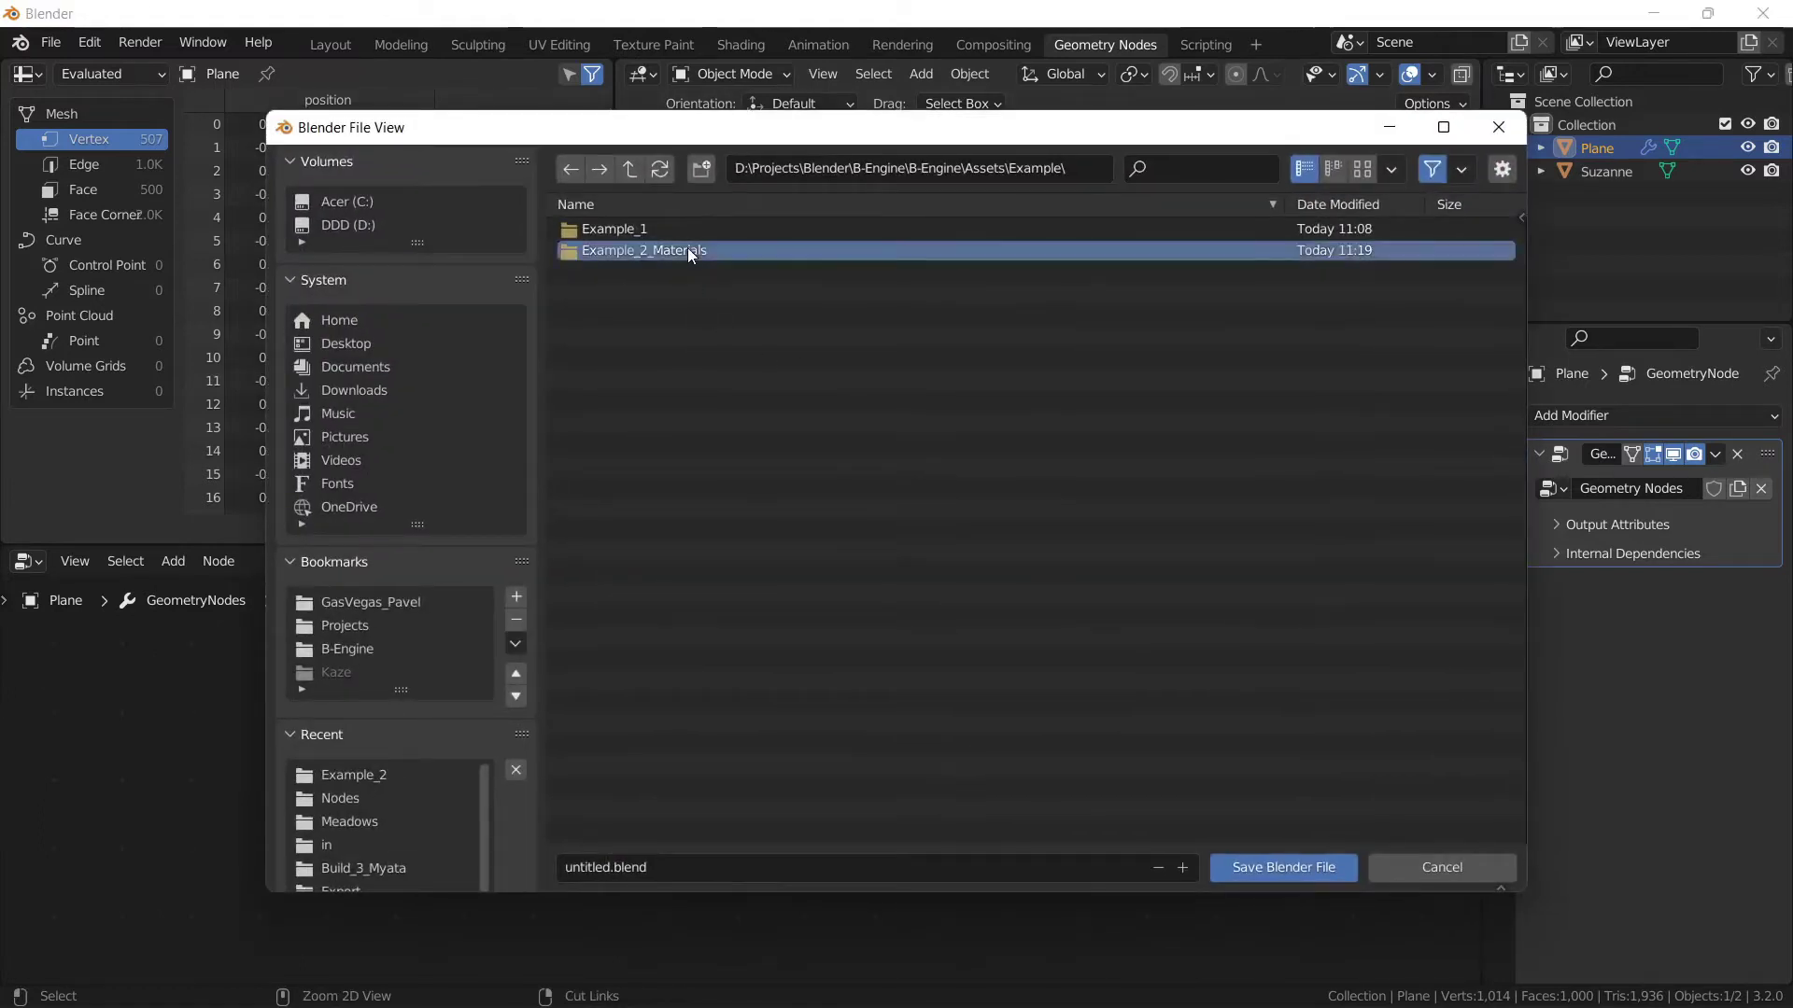
{"action": "left_click", "coordinate": [687, 248]}
{"action": "left_click", "coordinate": [702, 169]}
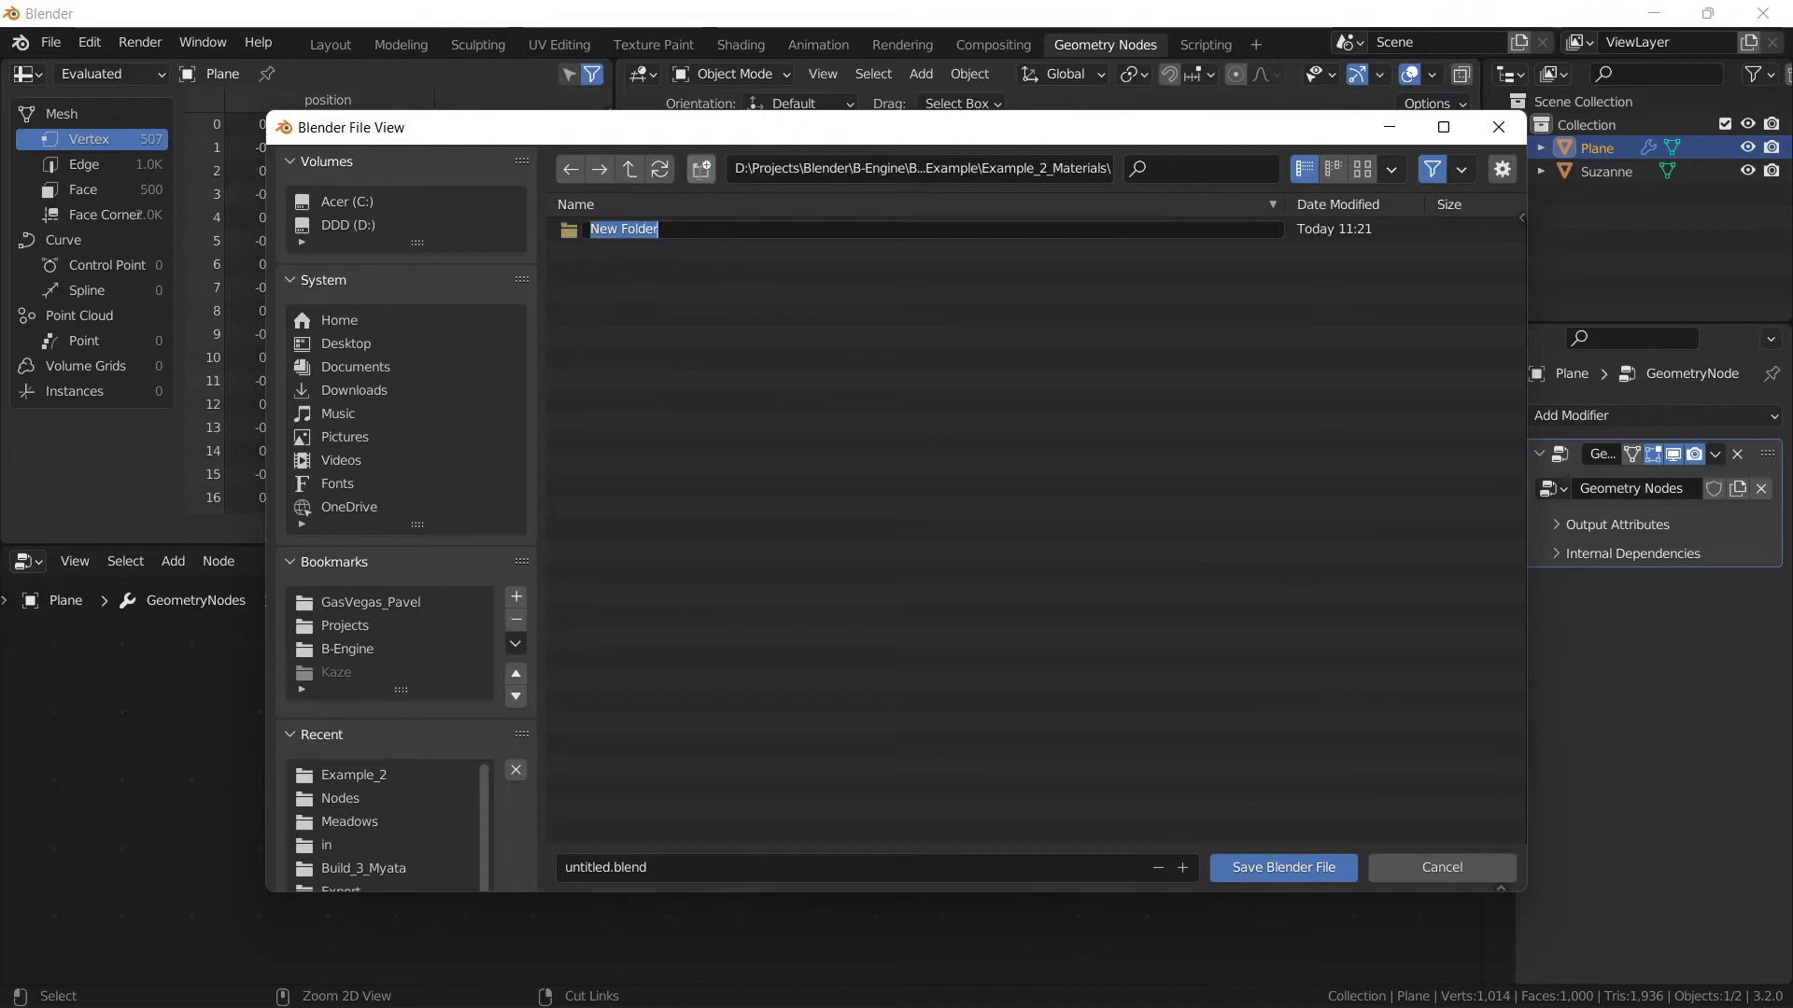
{"action": "type", "text": "Nodes"}
{"action": "key", "text": "Return"}
Save the file as Example_Monkey.blend in the Nodes folder.
{"action": "left_click", "coordinate": [657, 238]}
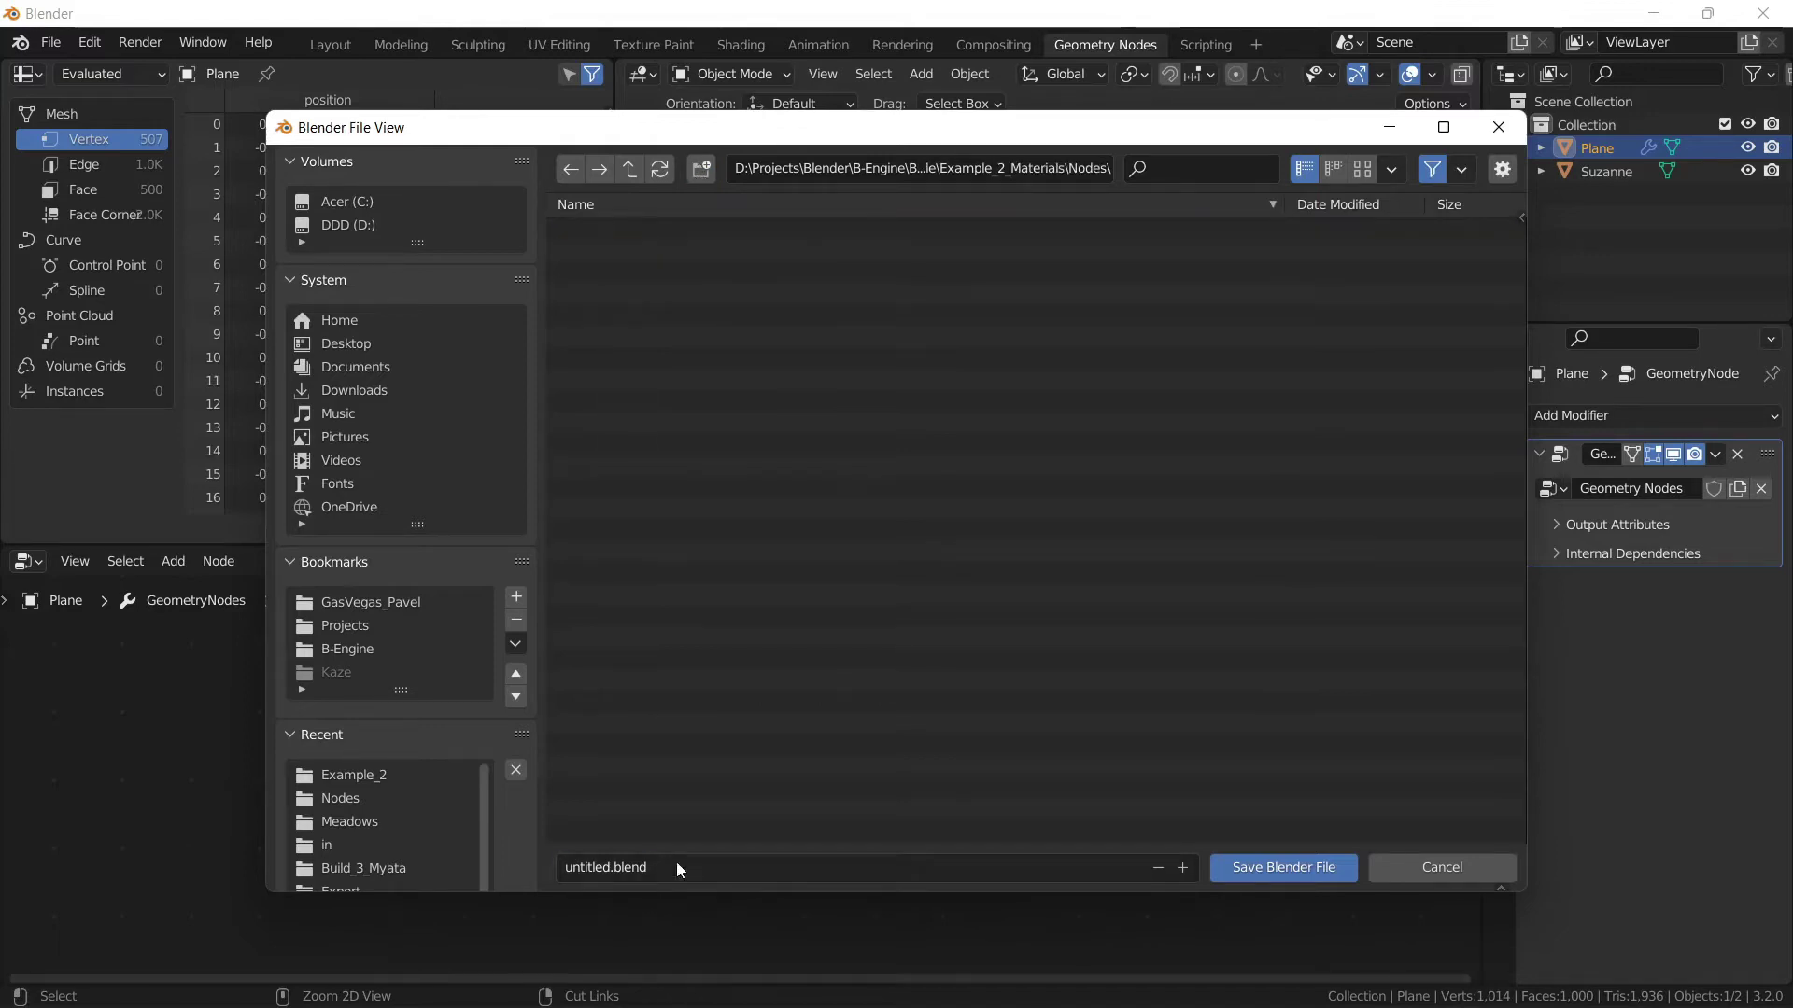
{"action": "left_click", "coordinate": [678, 861]}
{"action": "type", "text": "Example"}
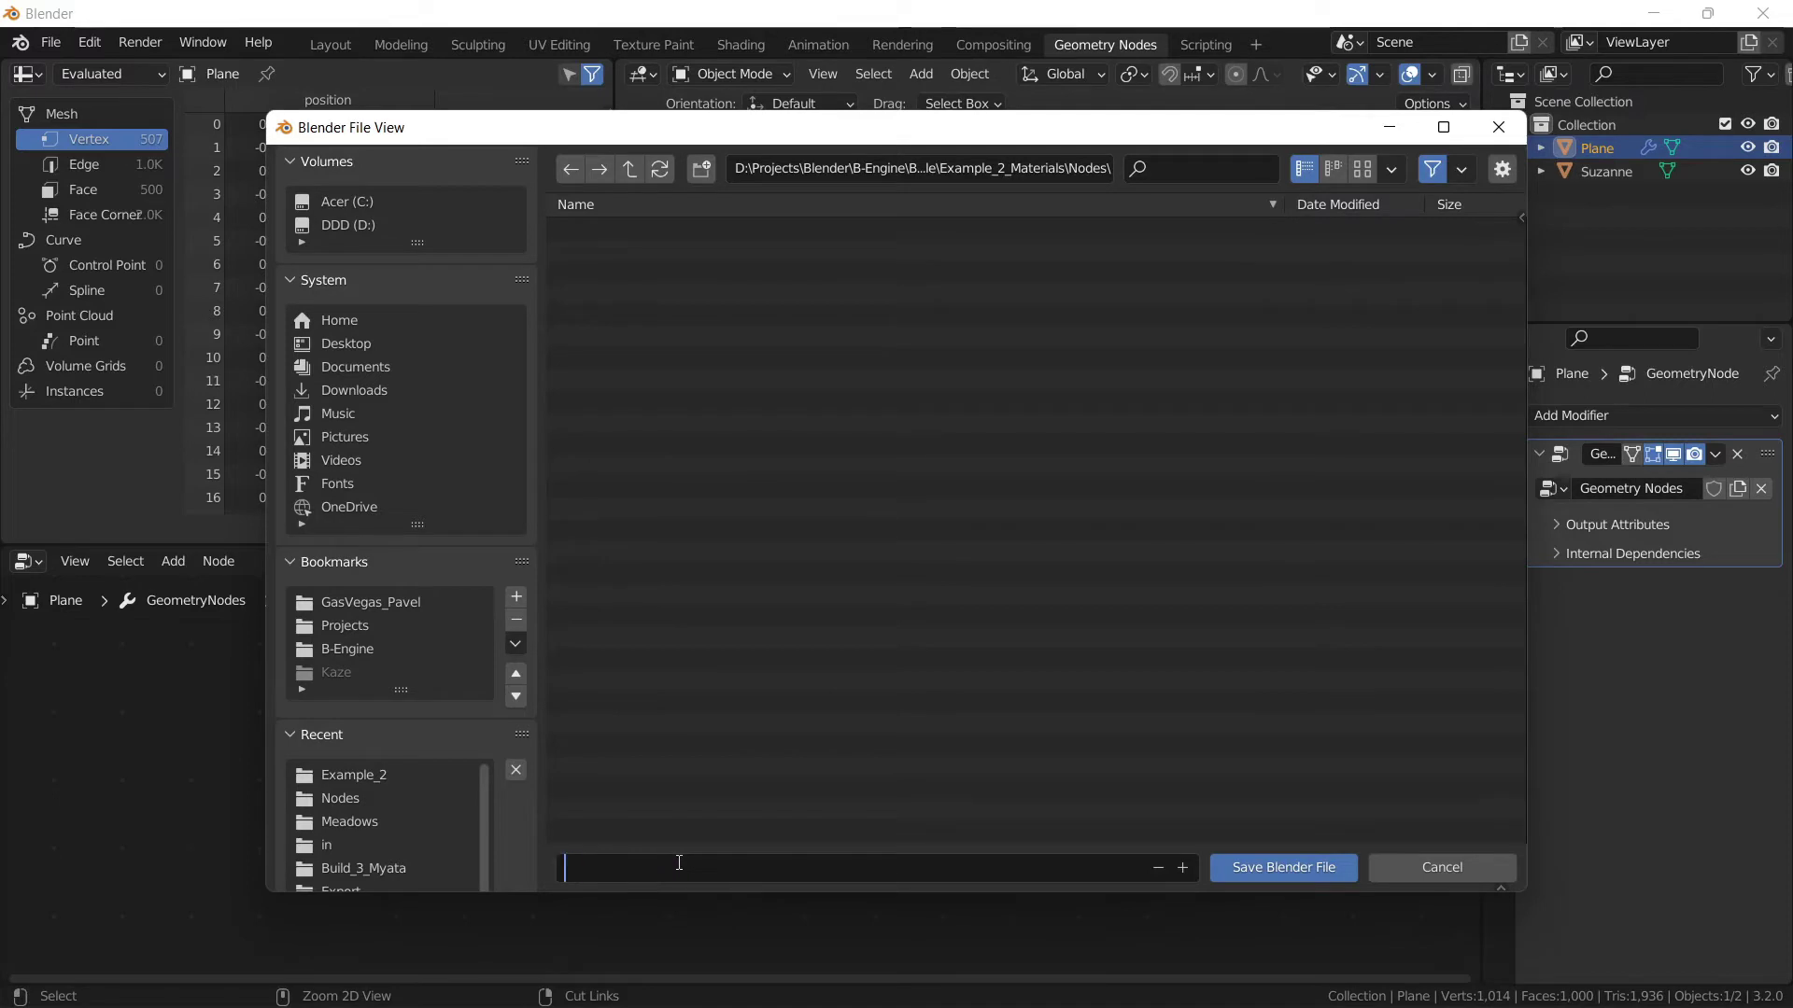
{"action": "type", "text": "_Monkey"}
{"action": "key", "text": "Return"}
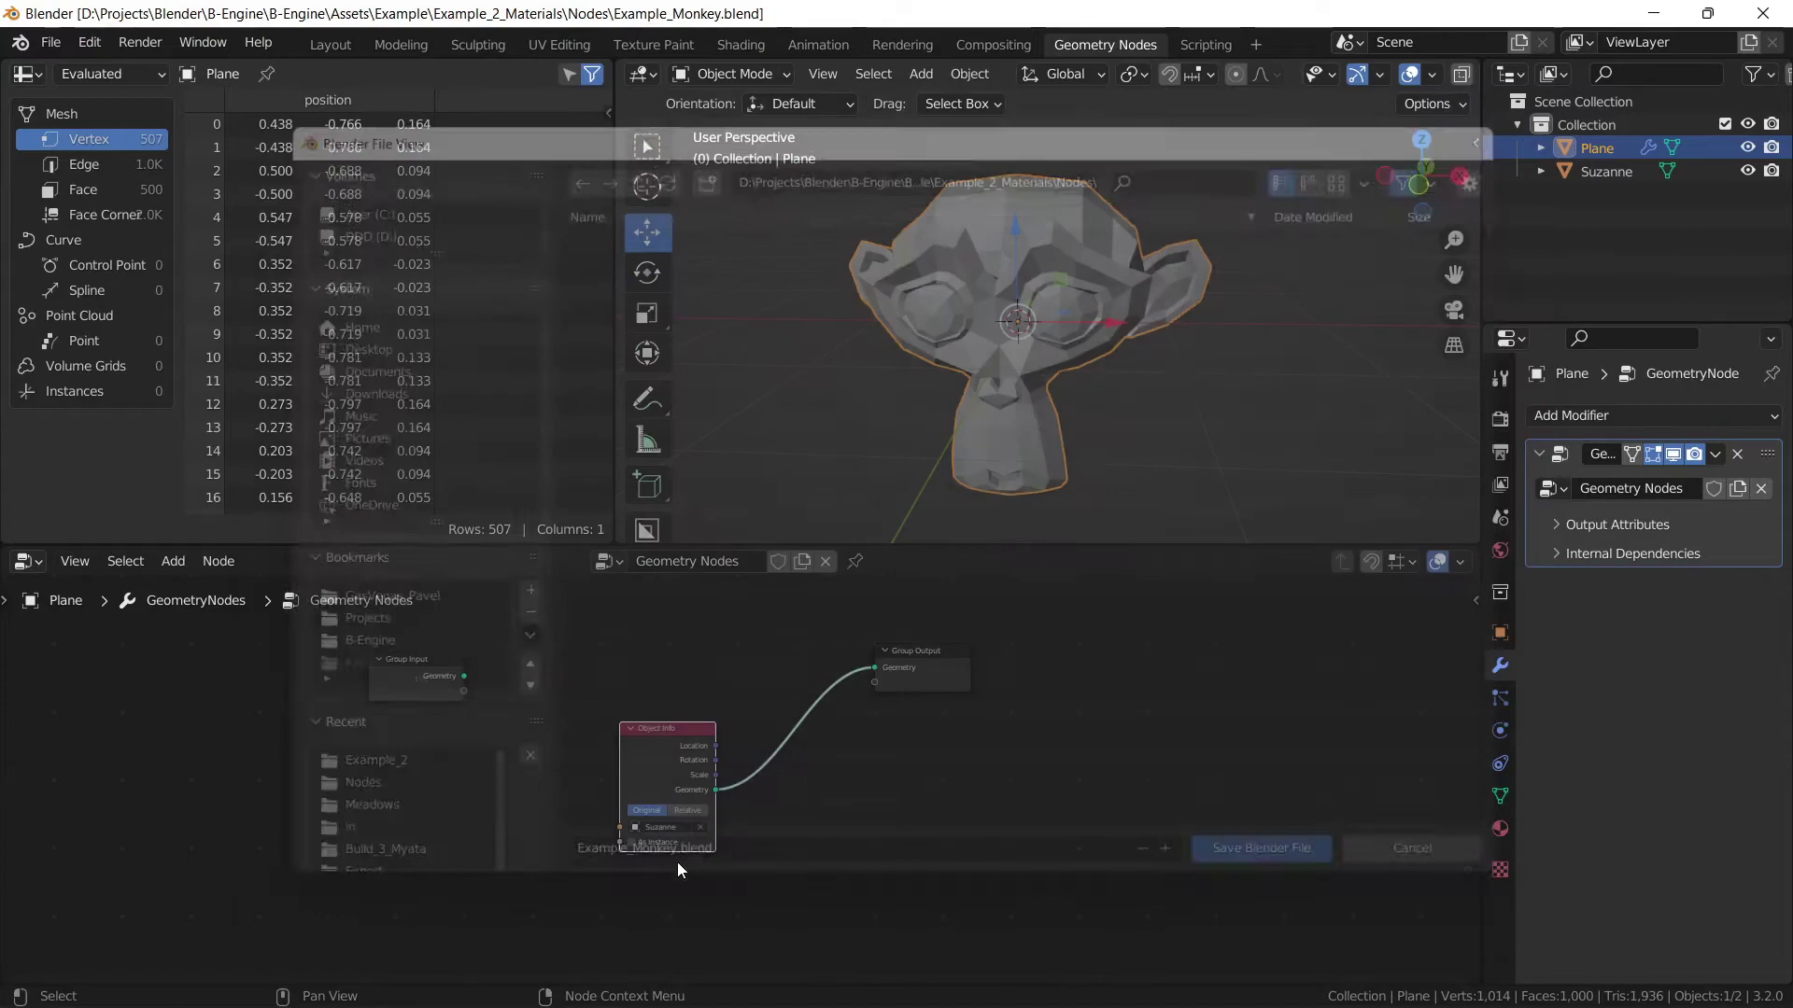
Switch to Unity and create an empty GameObject in the B-Engine scene.
{"action": "key", "text": "alt+Tab"}
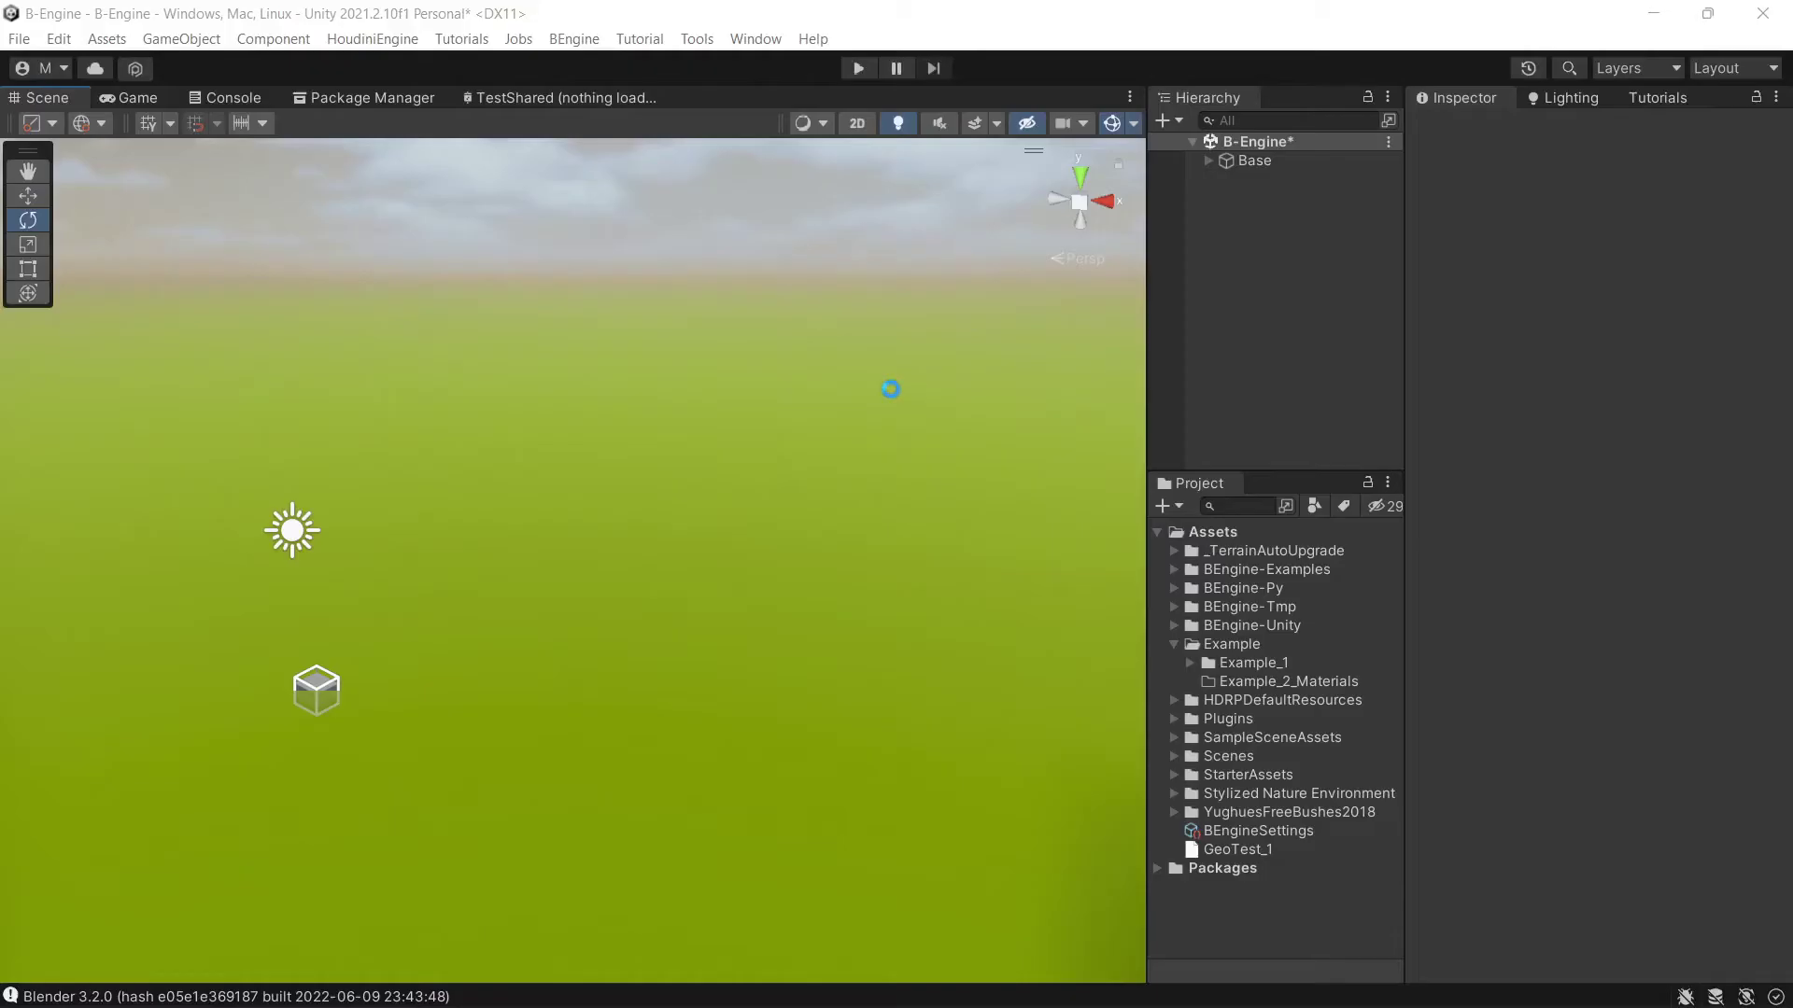
{"action": "right_click", "coordinate": [1249, 209]}
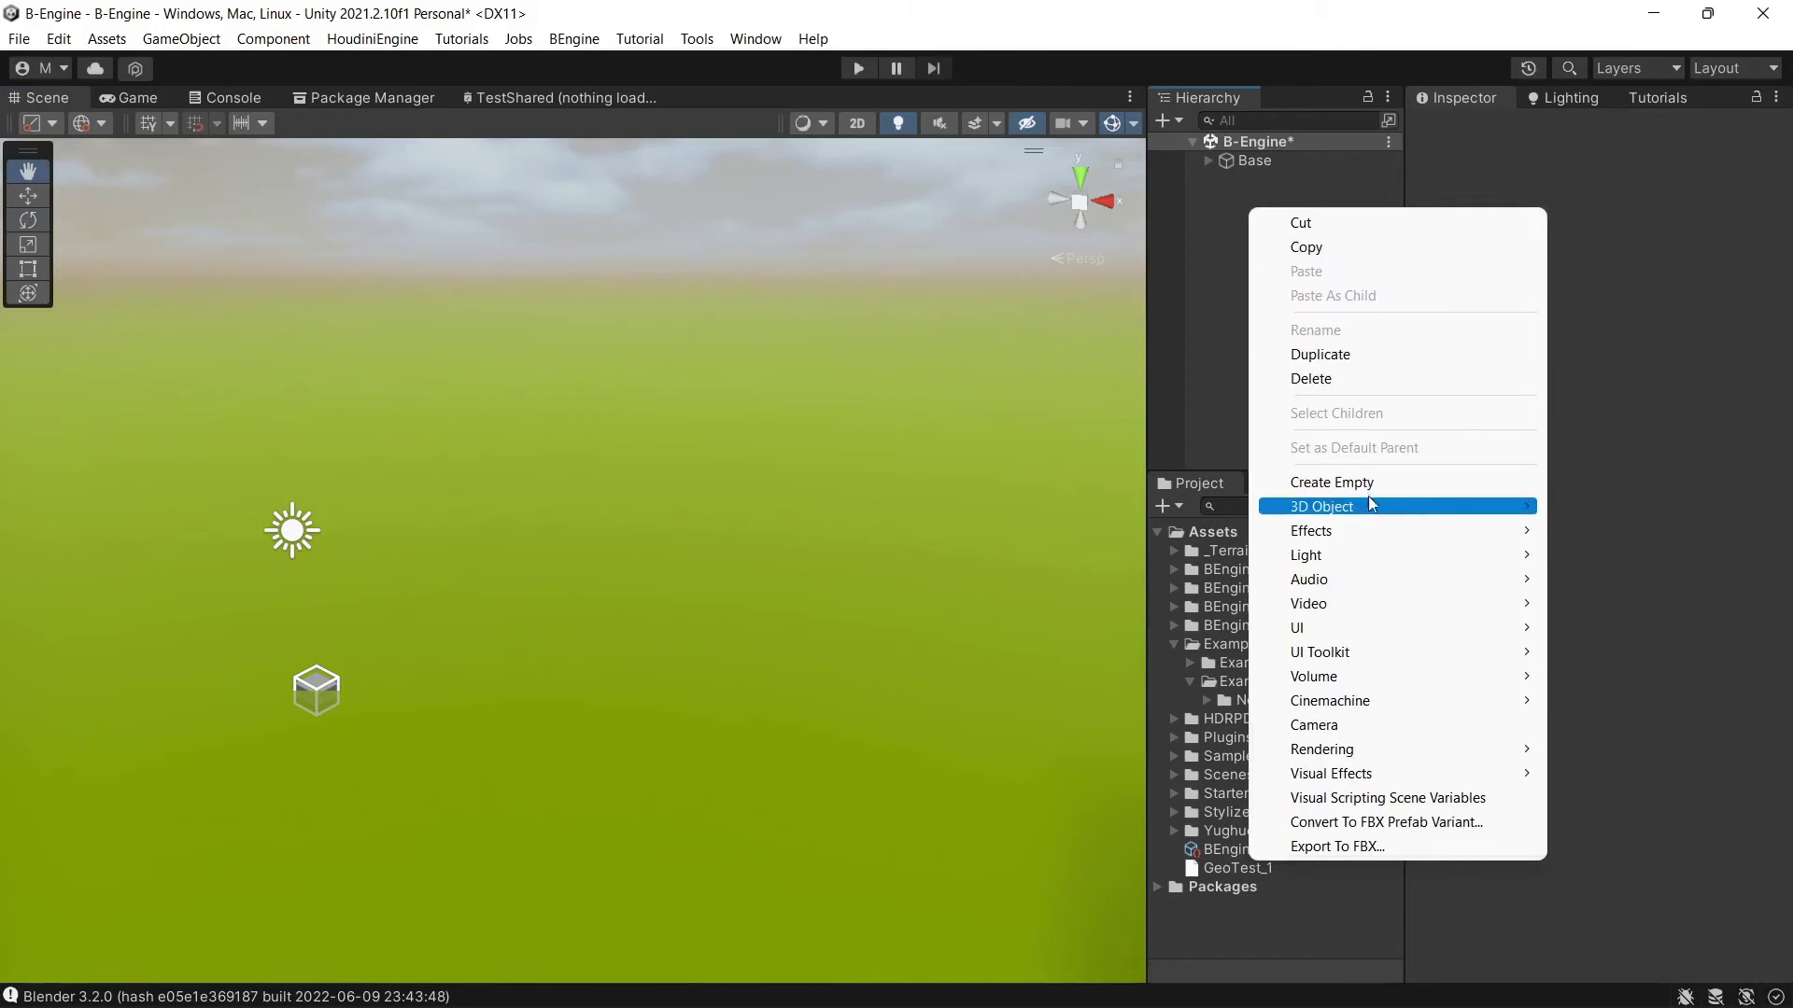
{"action": "left_click", "coordinate": [1365, 483]}
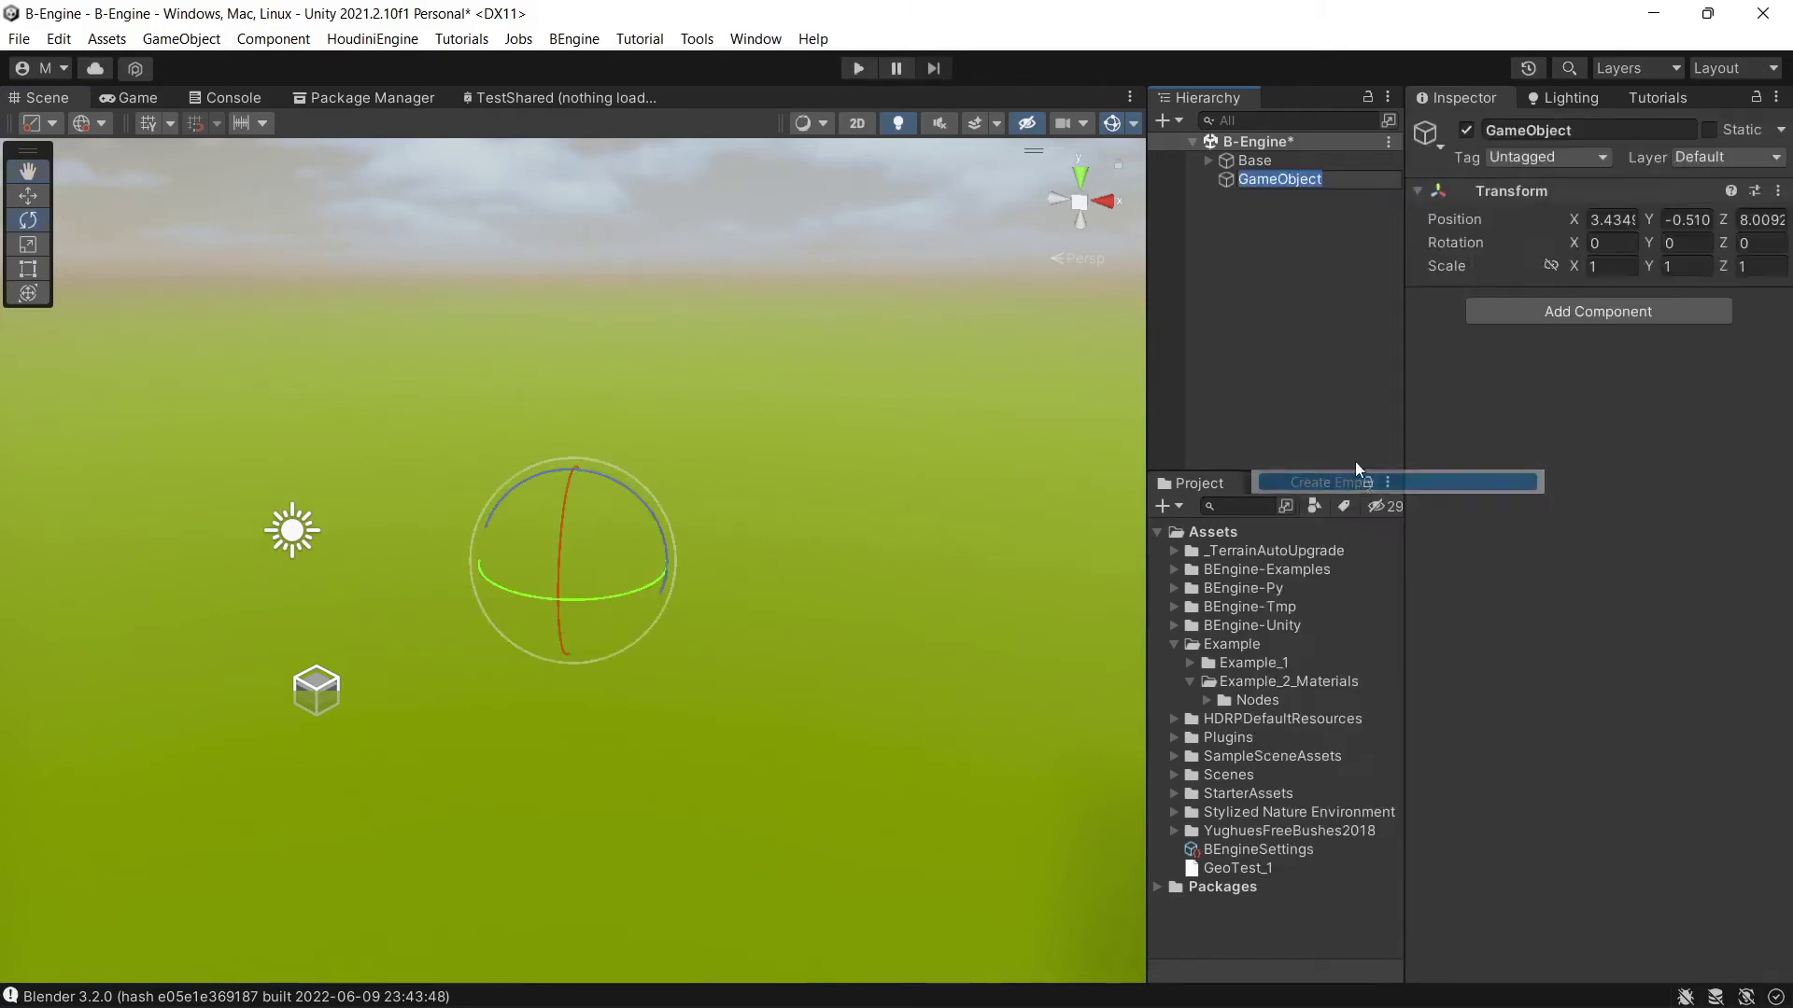
{"action": "left_click", "coordinate": [1255, 284]}
{"action": "left_click", "coordinate": [1279, 179]}
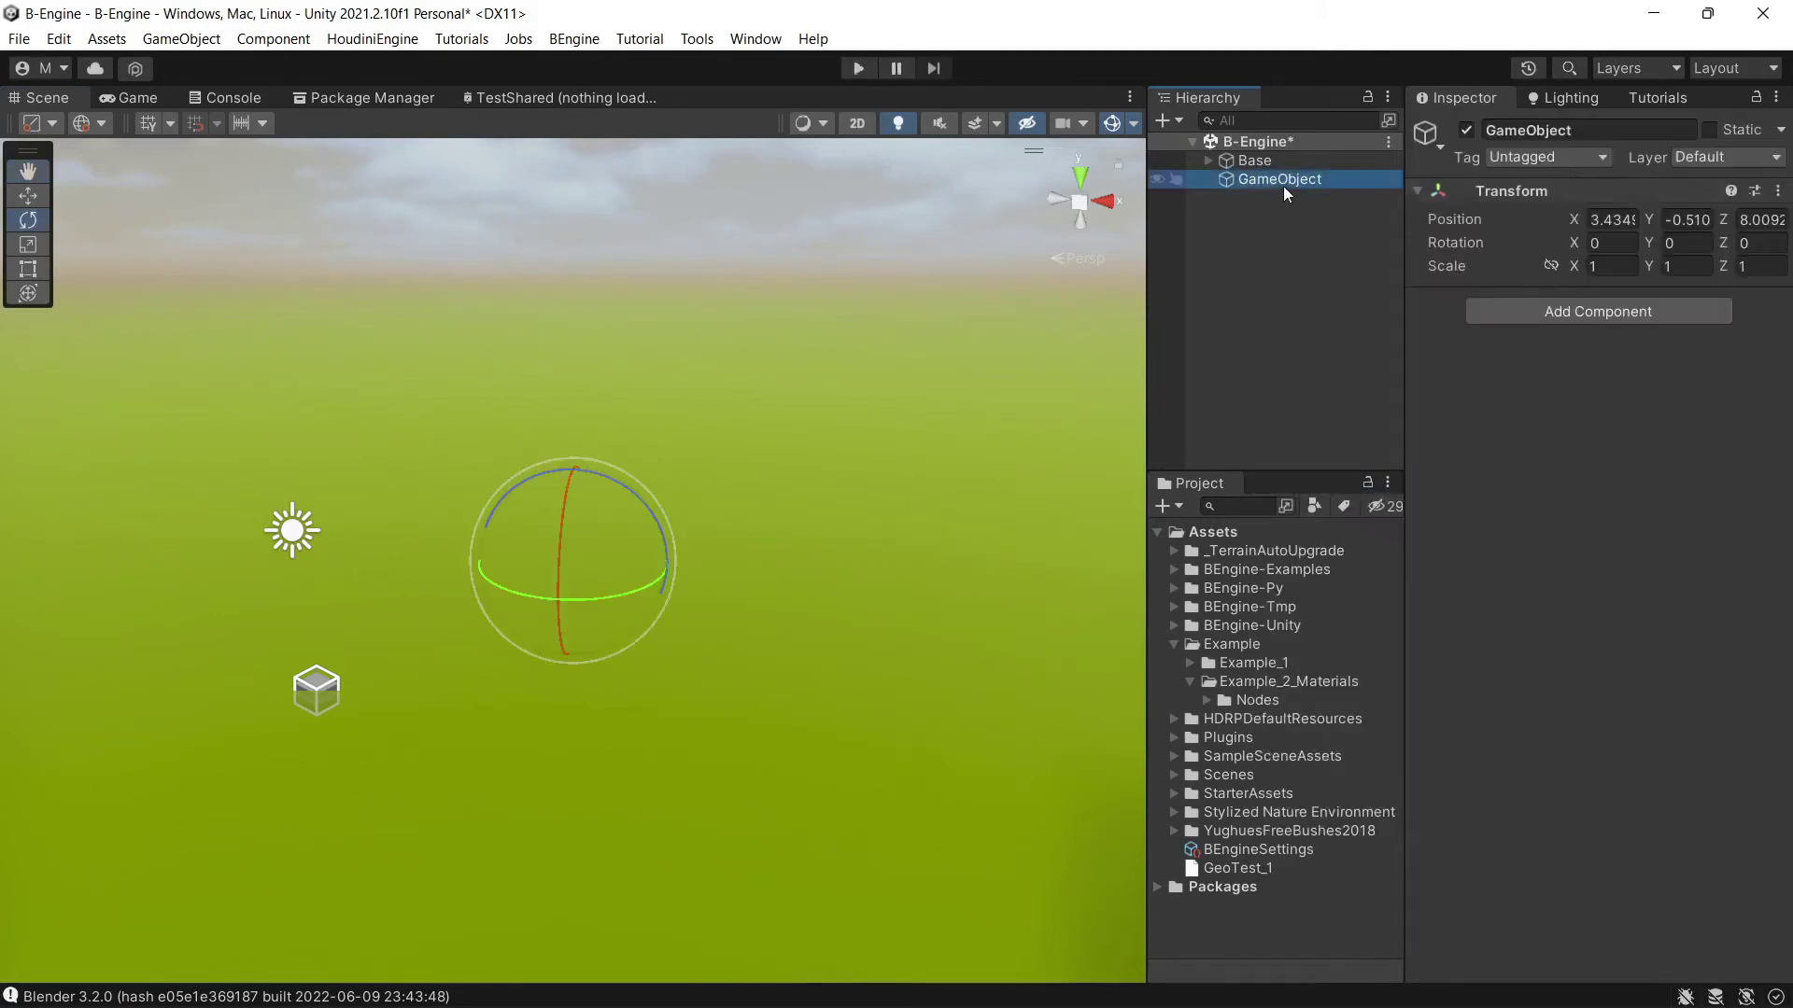
Set the GameObject's position to 0, 0, 0.
{"action": "left_click", "coordinate": [1611, 219]}
{"action": "type", "text": "0"}
{"action": "key", "text": "Tab"}
{"action": "type", "text": "0"}
{"action": "key", "text": "Tab"}
{"action": "type", "text": "0"}
Move the GameObject along the X axis to an X position of about 4.86.
{"action": "right_click_drag", "start_coordinate": [499, 672], "coordinate": [491, 699]}
{"action": "left_click_drag", "start_coordinate": [492, 701], "coordinate": [460, 733], "text": "alt"}
{"action": "key", "text": "w"}
{"action": "left_click_drag", "start_coordinate": [551, 595], "coordinate": [803, 620]}
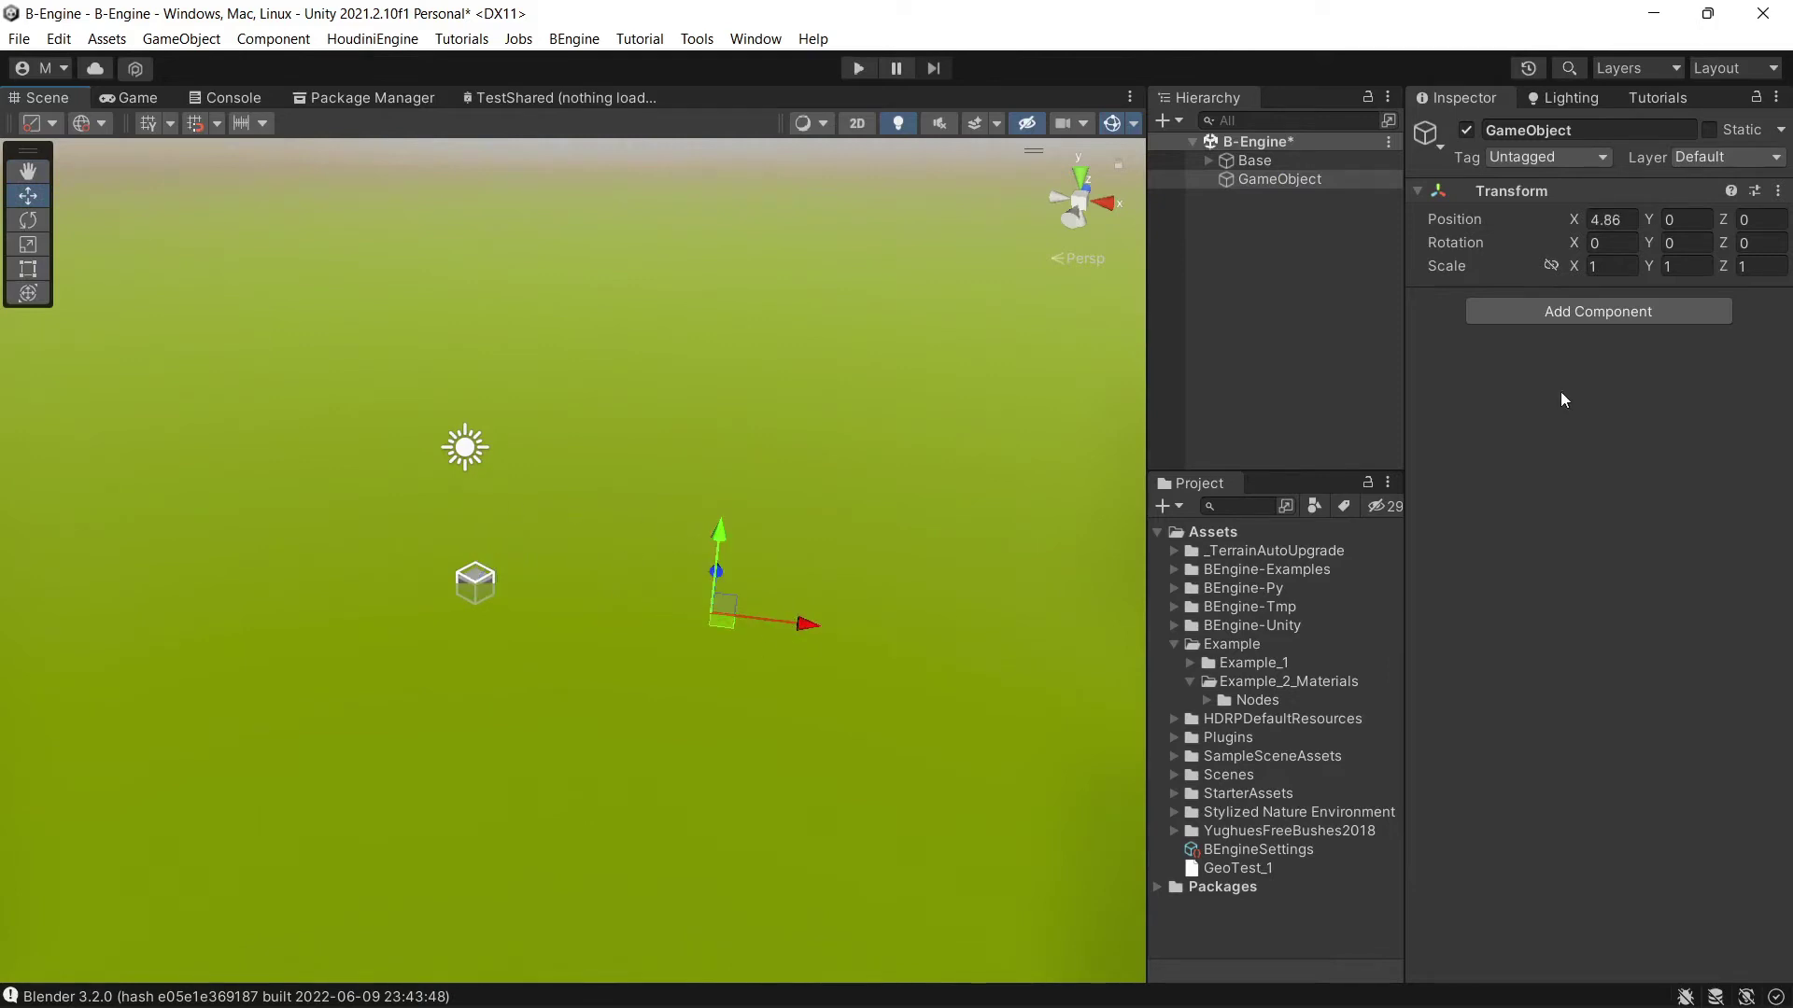
Add the B Engine Component script to the GameObject.
{"action": "left_click", "coordinate": [1612, 312]}
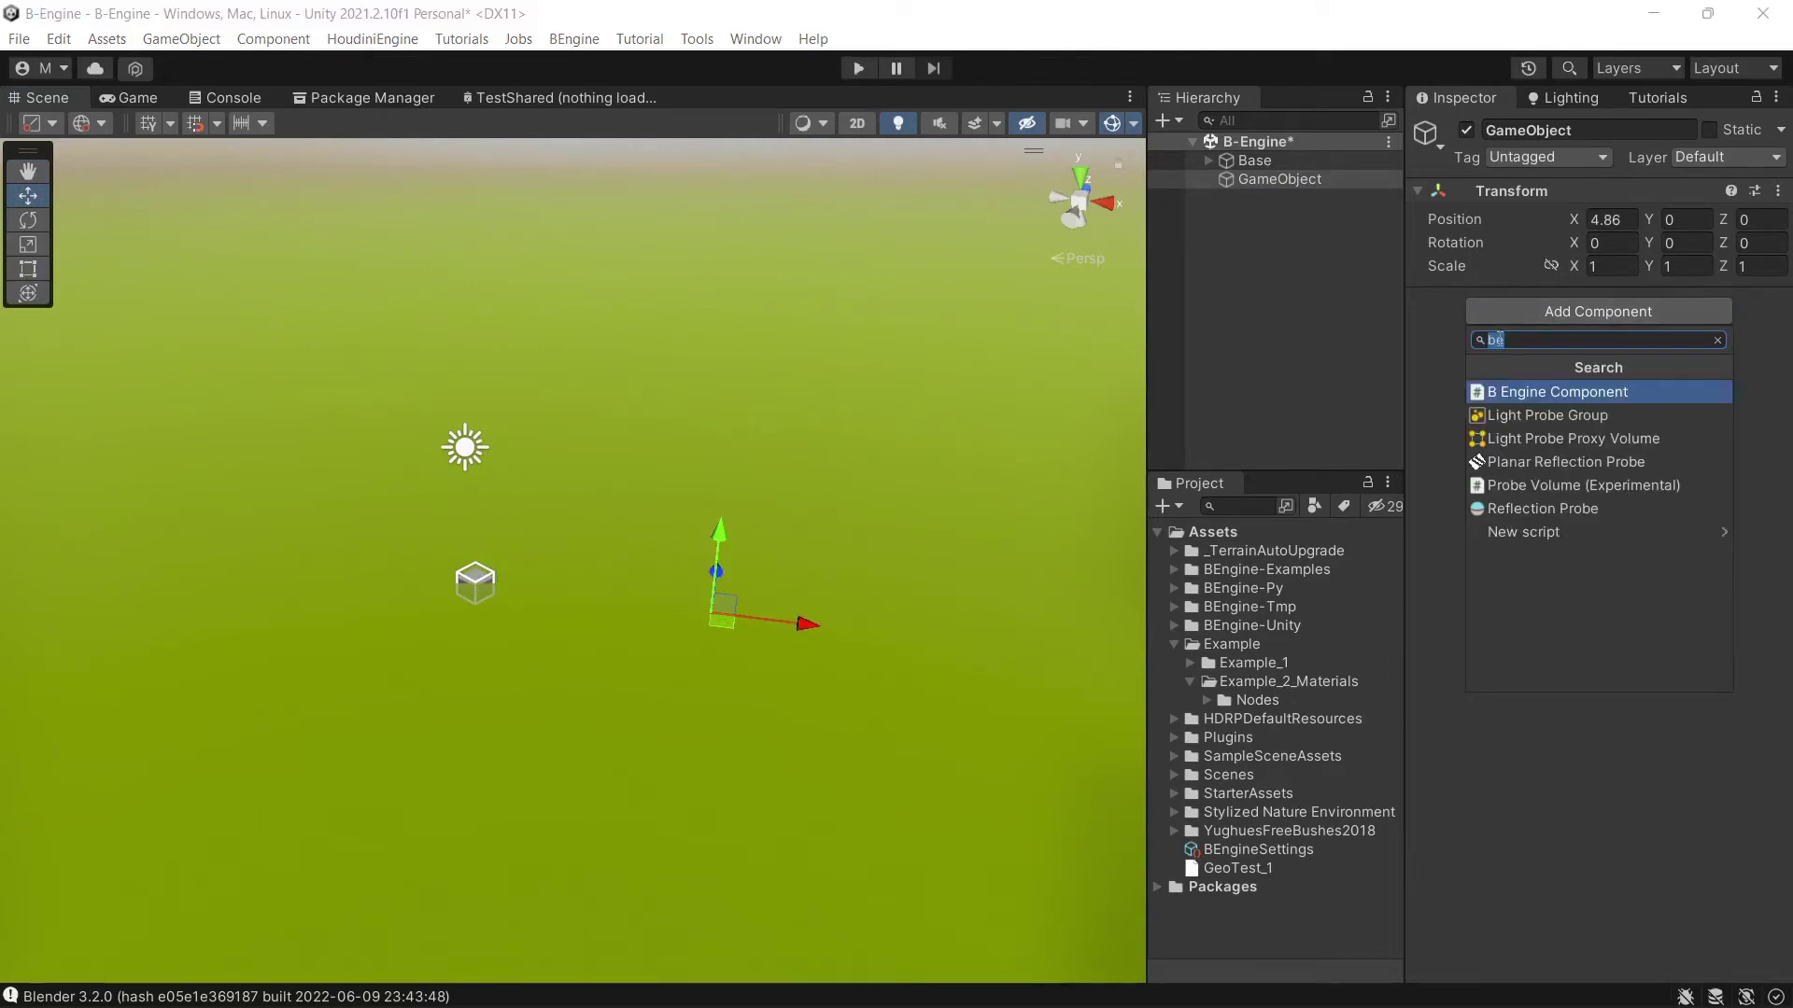
{"action": "left_click", "coordinate": [1559, 392]}
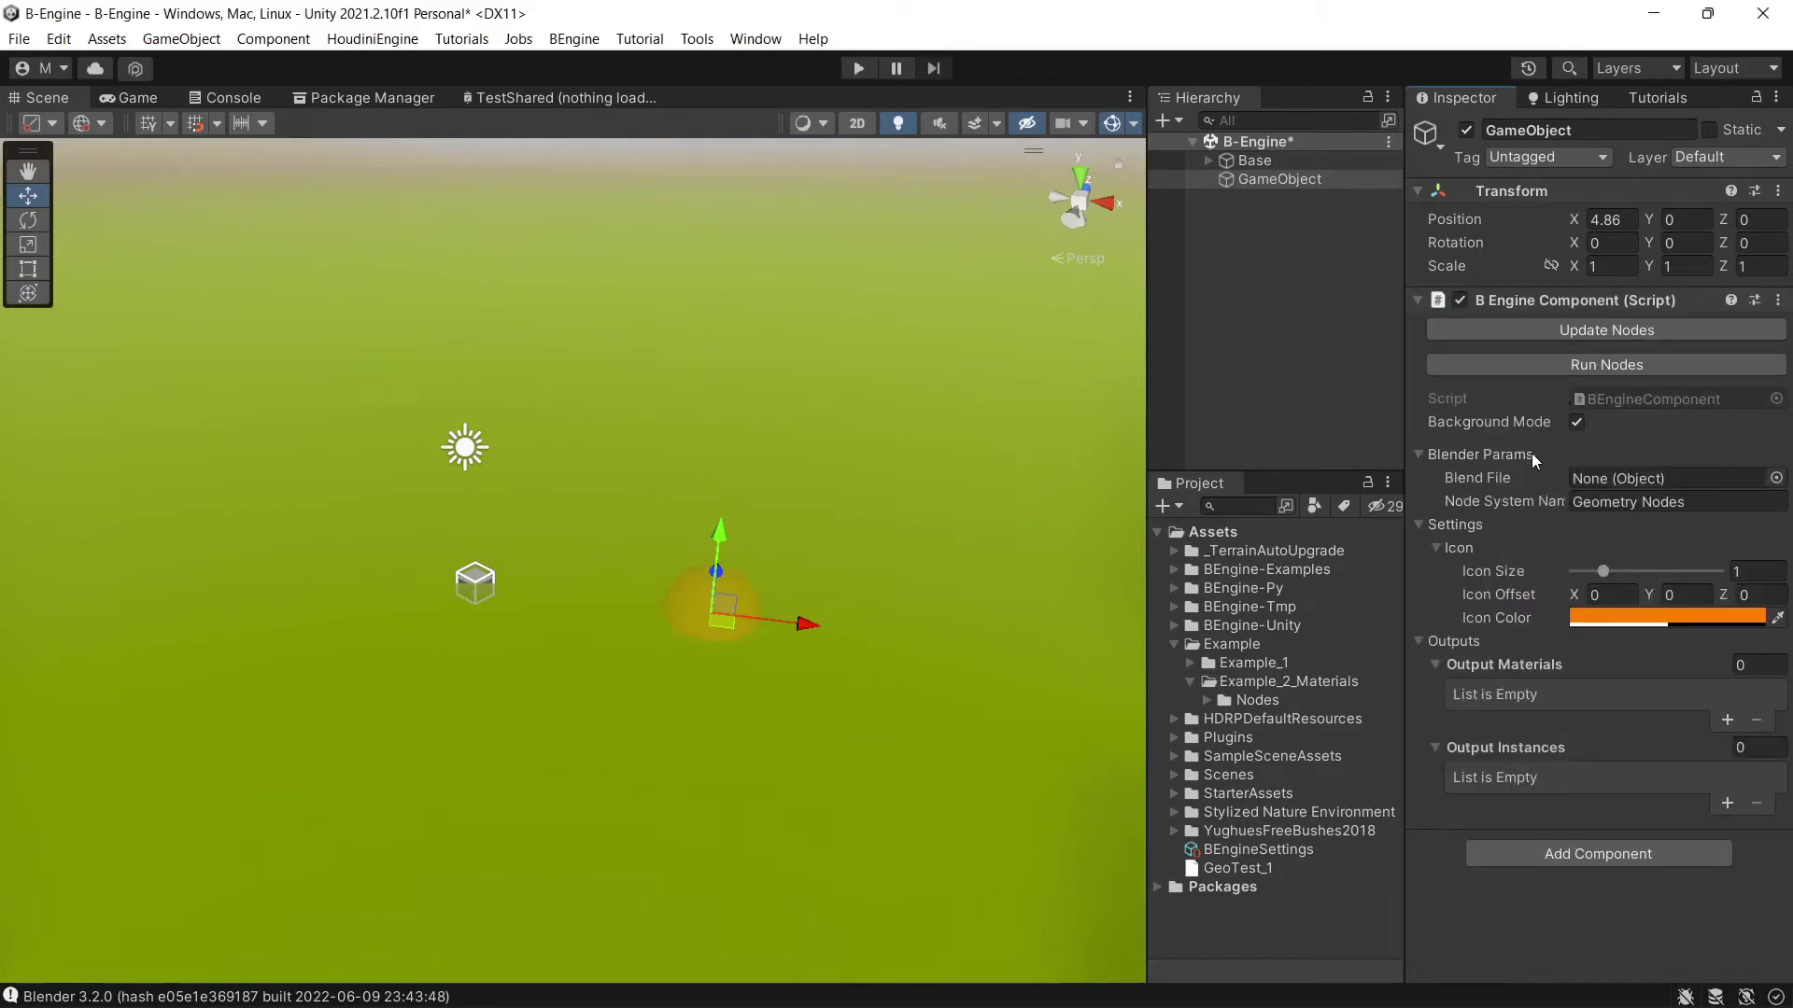
Raise the B Engine Component's icon above the object with a Y Icon Offset of about 5.26.
{"action": "right_click_drag", "start_coordinate": [808, 624], "coordinate": [832, 576]}
{"action": "middle_click_drag", "start_coordinate": [832, 576], "coordinate": [832, 513]}
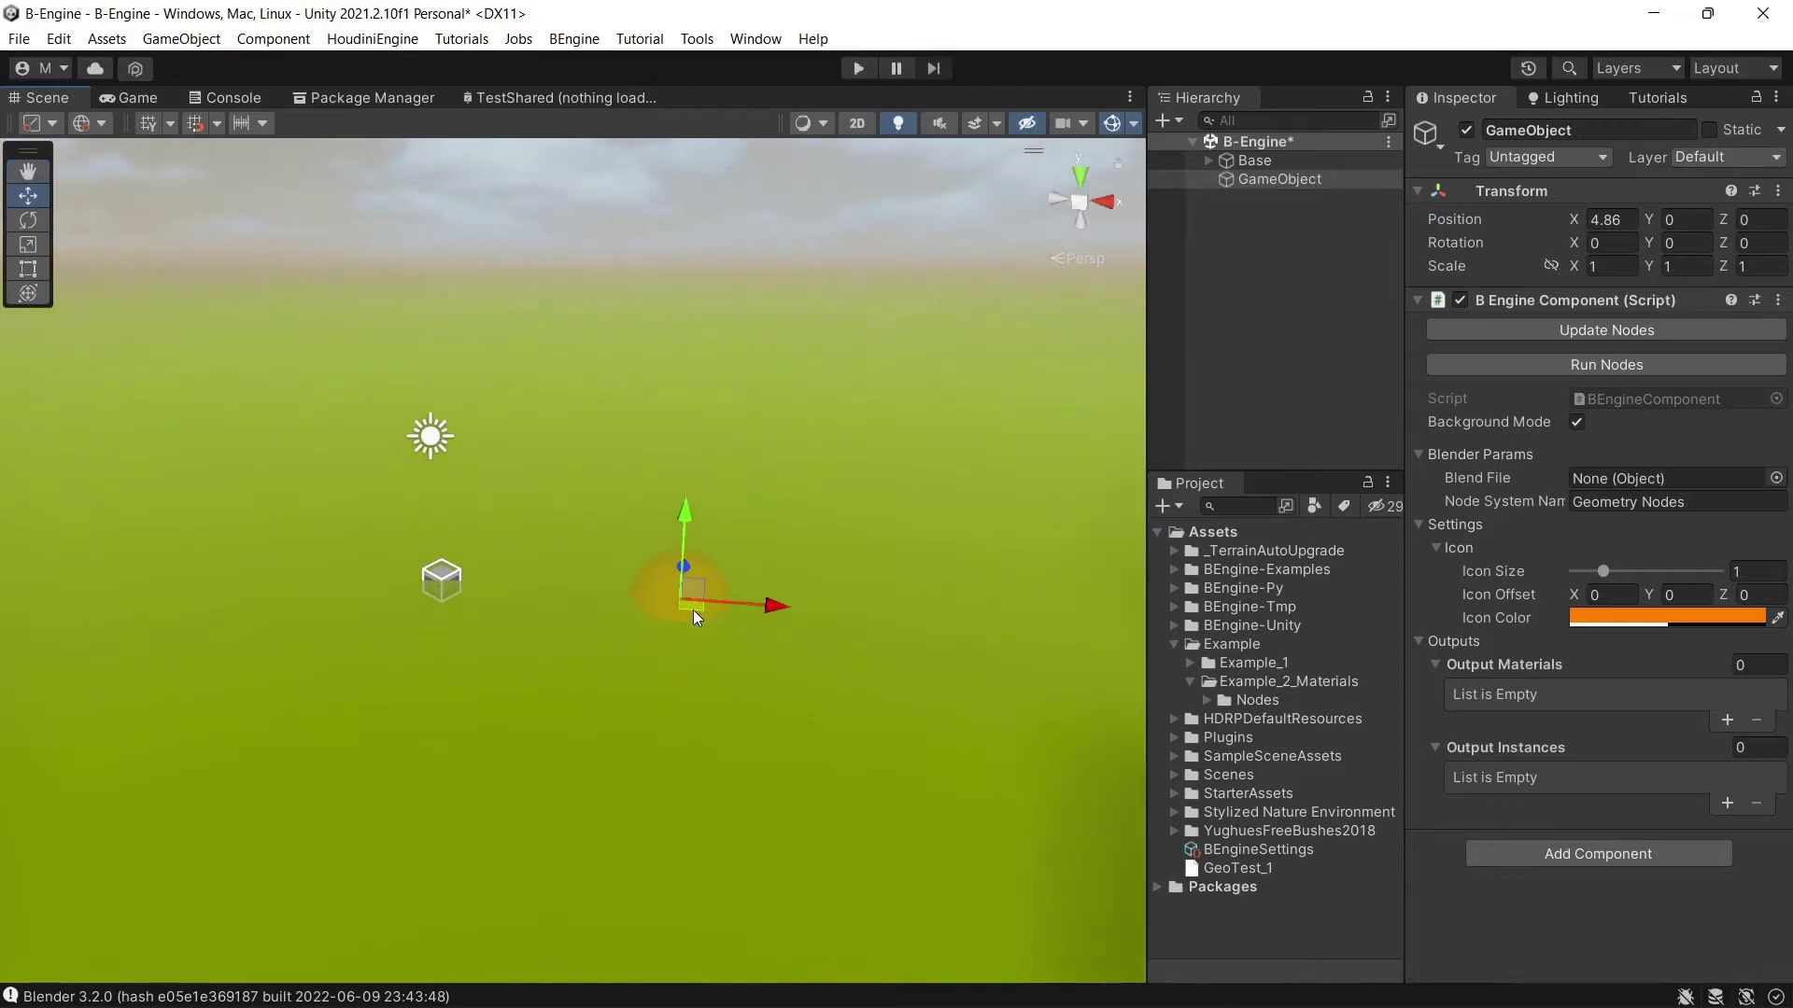
{"action": "right_click_drag", "start_coordinate": [689, 608], "coordinate": [698, 612]}
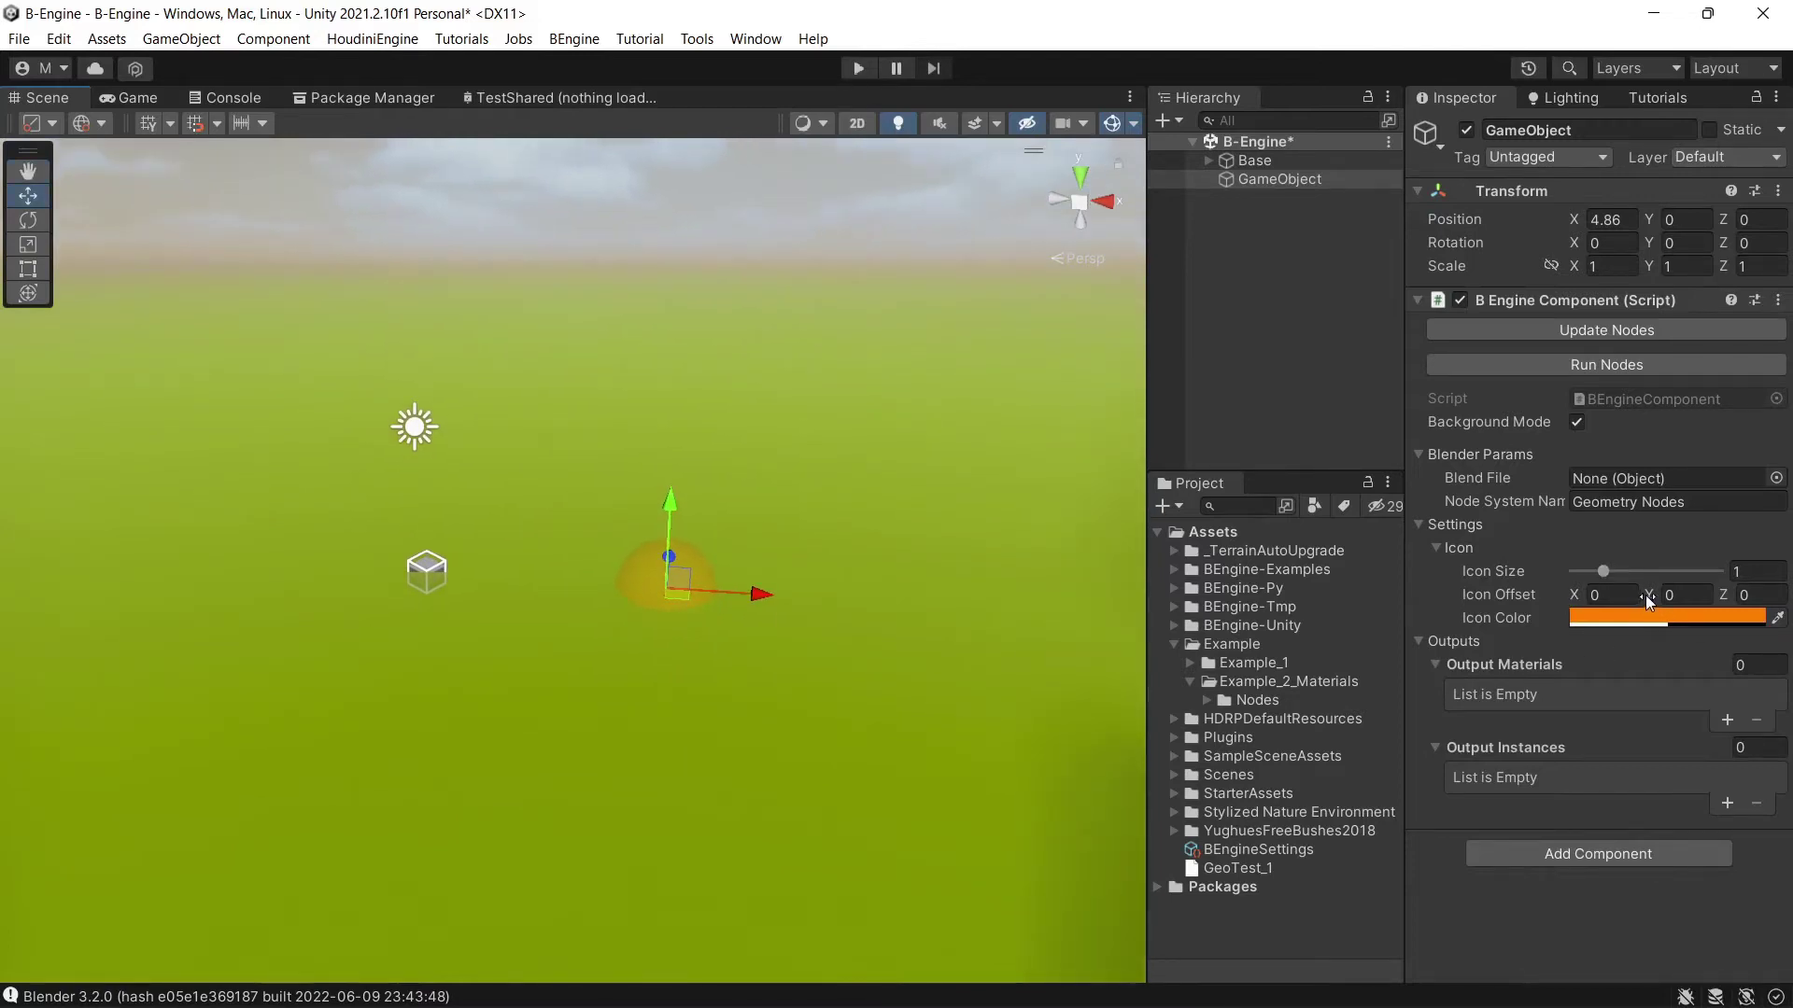
{"action": "left_click_drag", "start_coordinate": [1645, 596], "coordinate": [85, 618]}
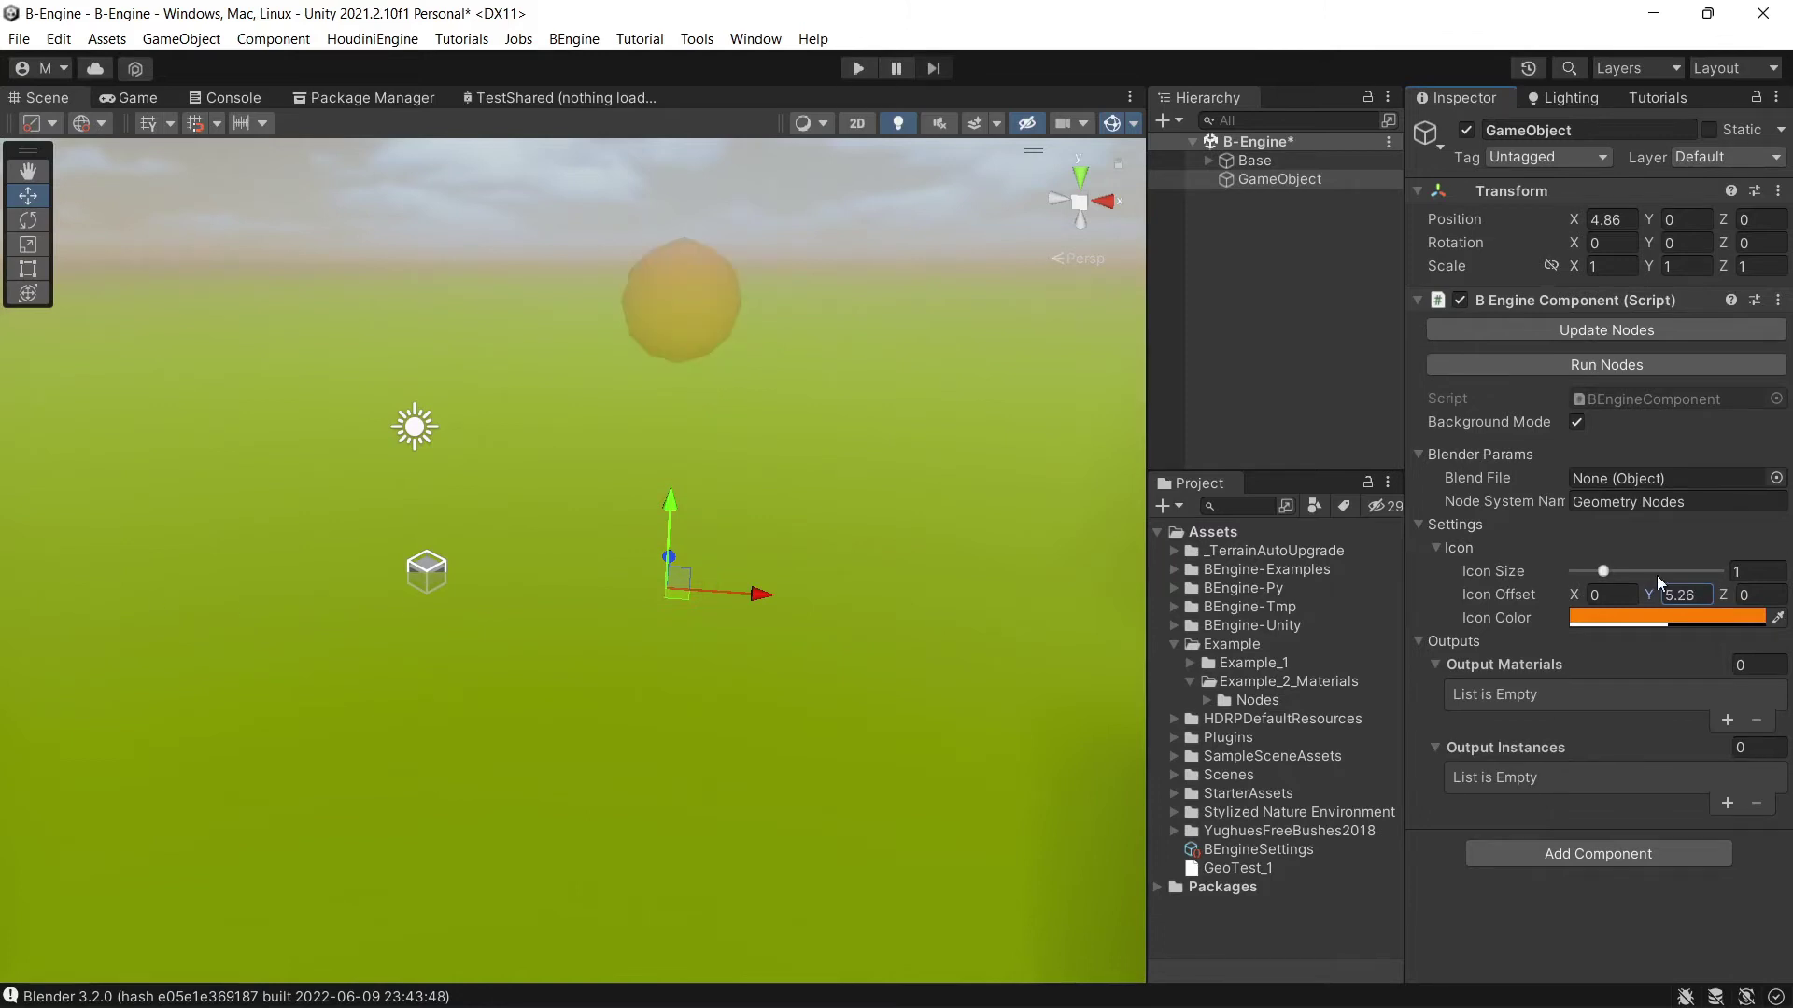
Reduce the B Engine Component's icon size to 0.43 and reselect the GameObject in the scene.
{"action": "left_click_drag", "start_coordinate": [1611, 569], "coordinate": [1591, 577]}
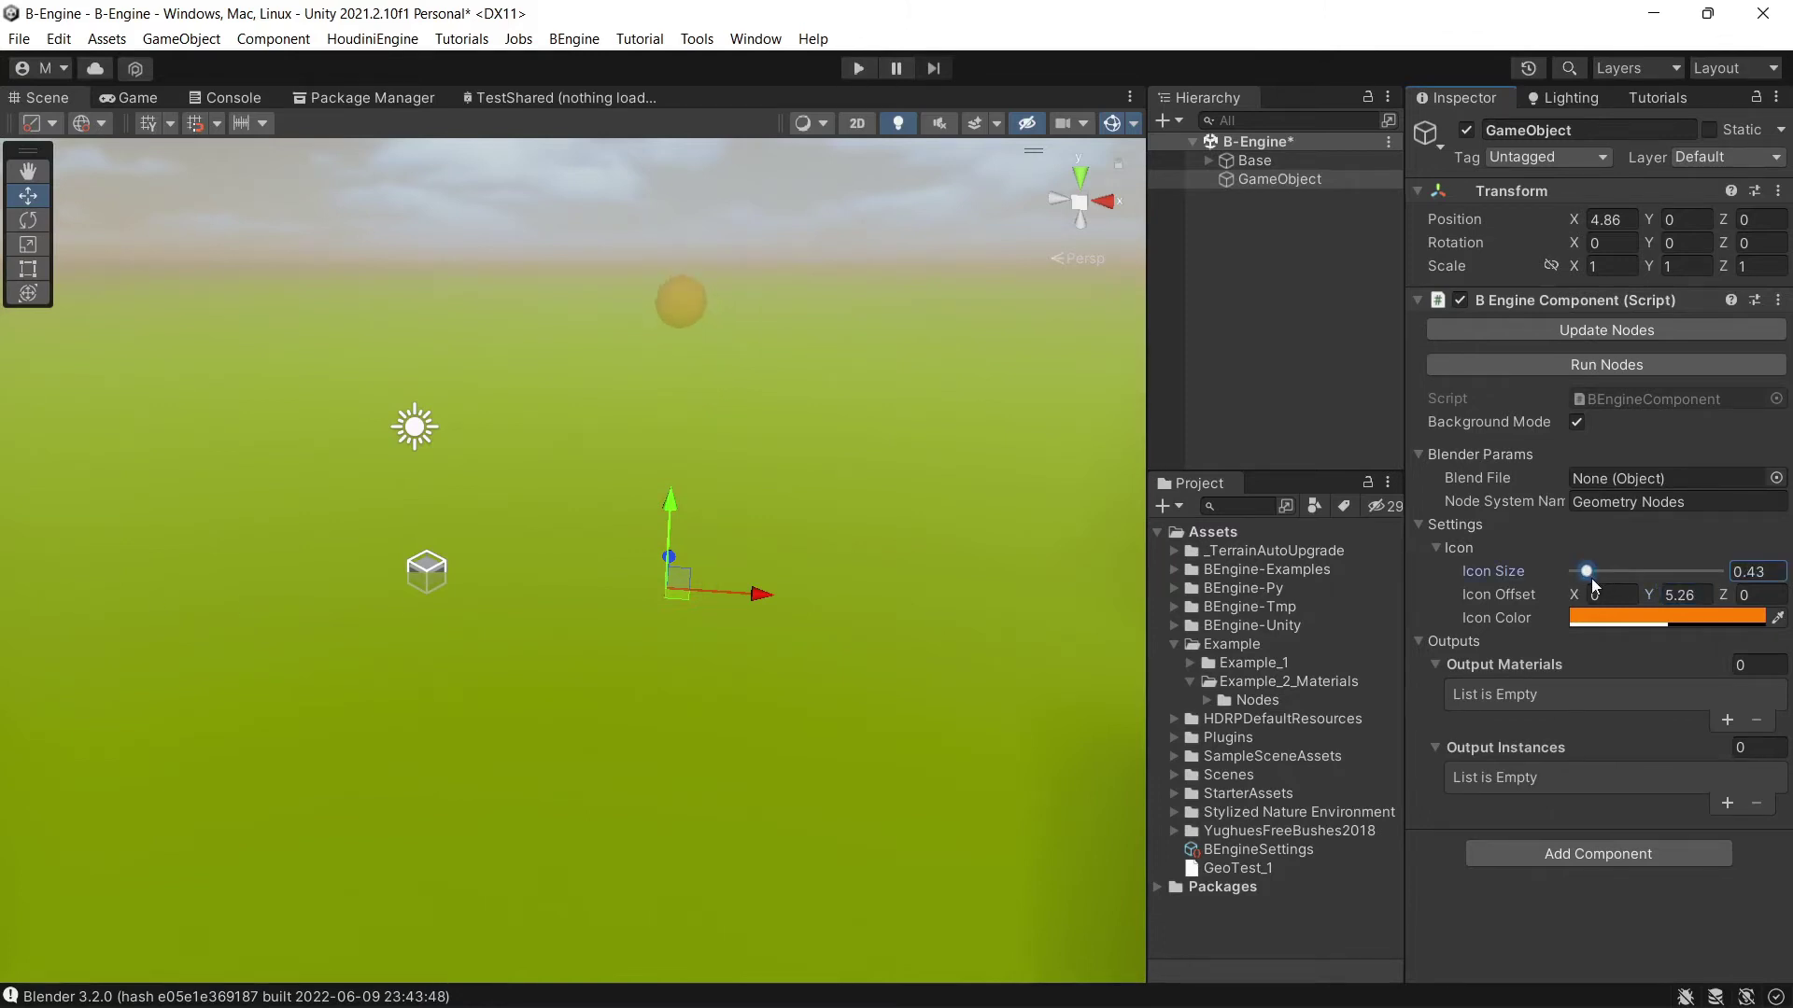
{"action": "left_click", "coordinate": [750, 253]}
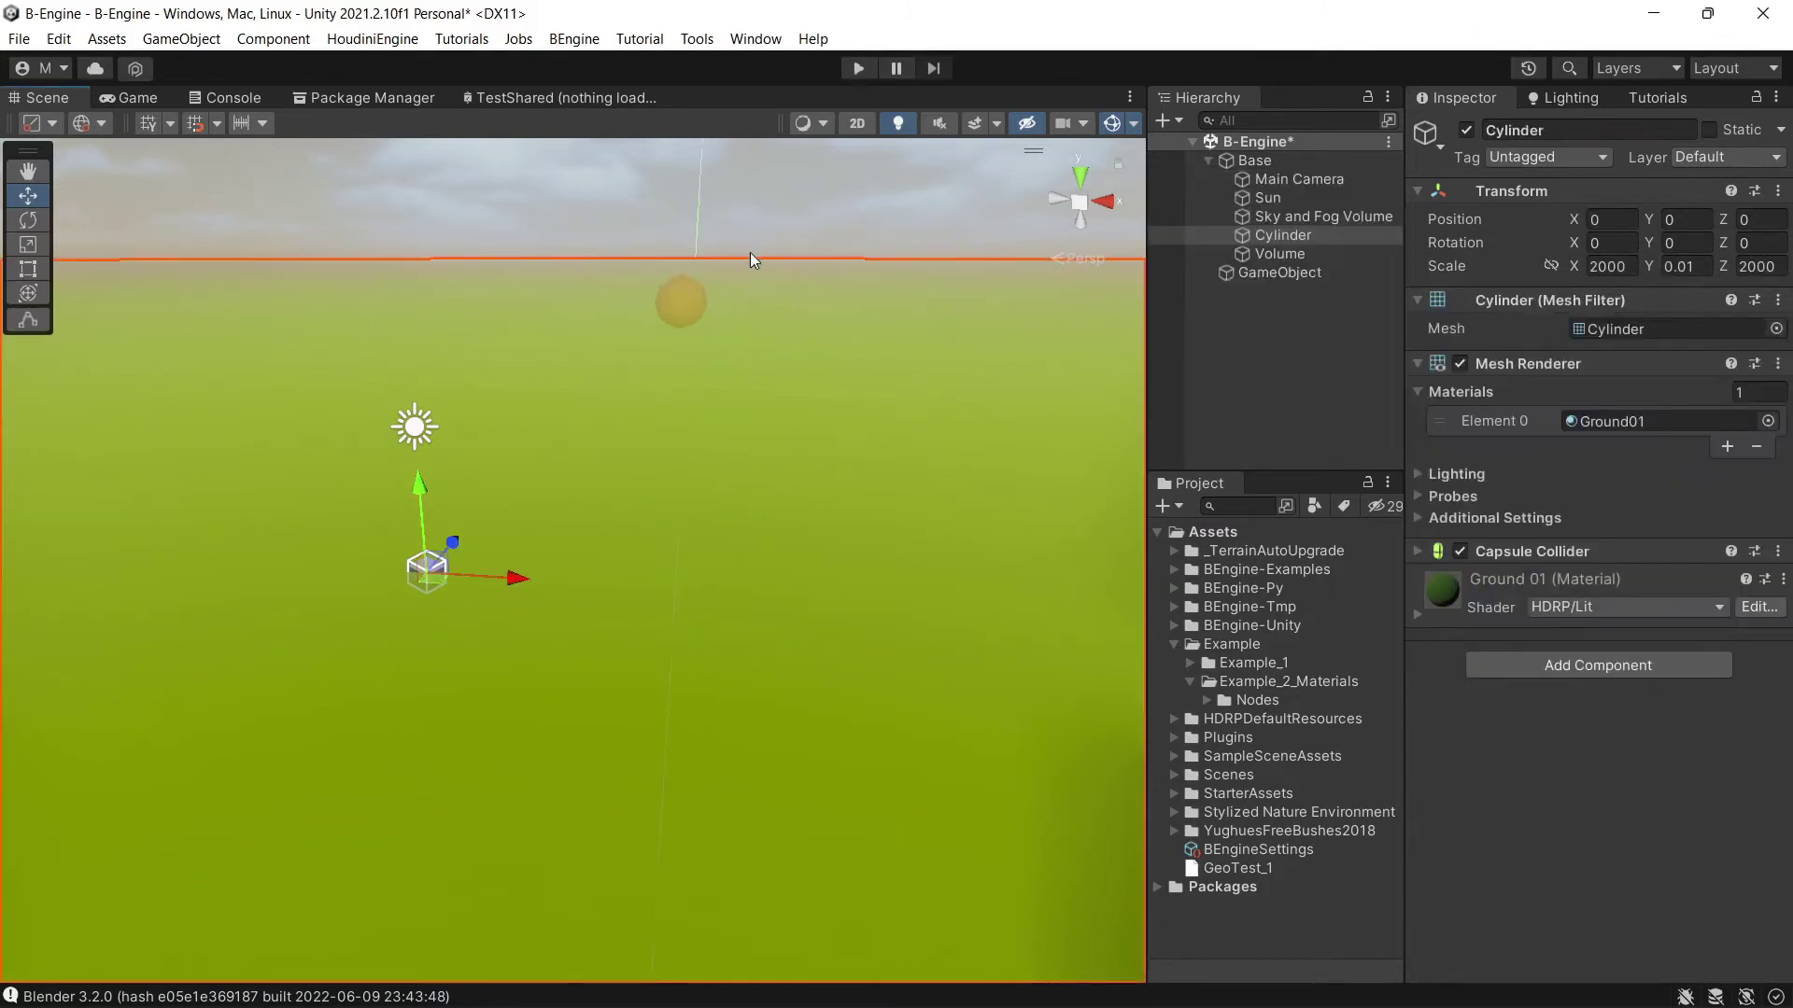
{"action": "left_click", "coordinate": [682, 301]}
{"action": "right_click_drag", "start_coordinate": [721, 414], "coordinate": [737, 383]}
{"action": "key", "text": "q"}
{"action": "key", "text": "e"}
{"action": "key", "text": "q"}
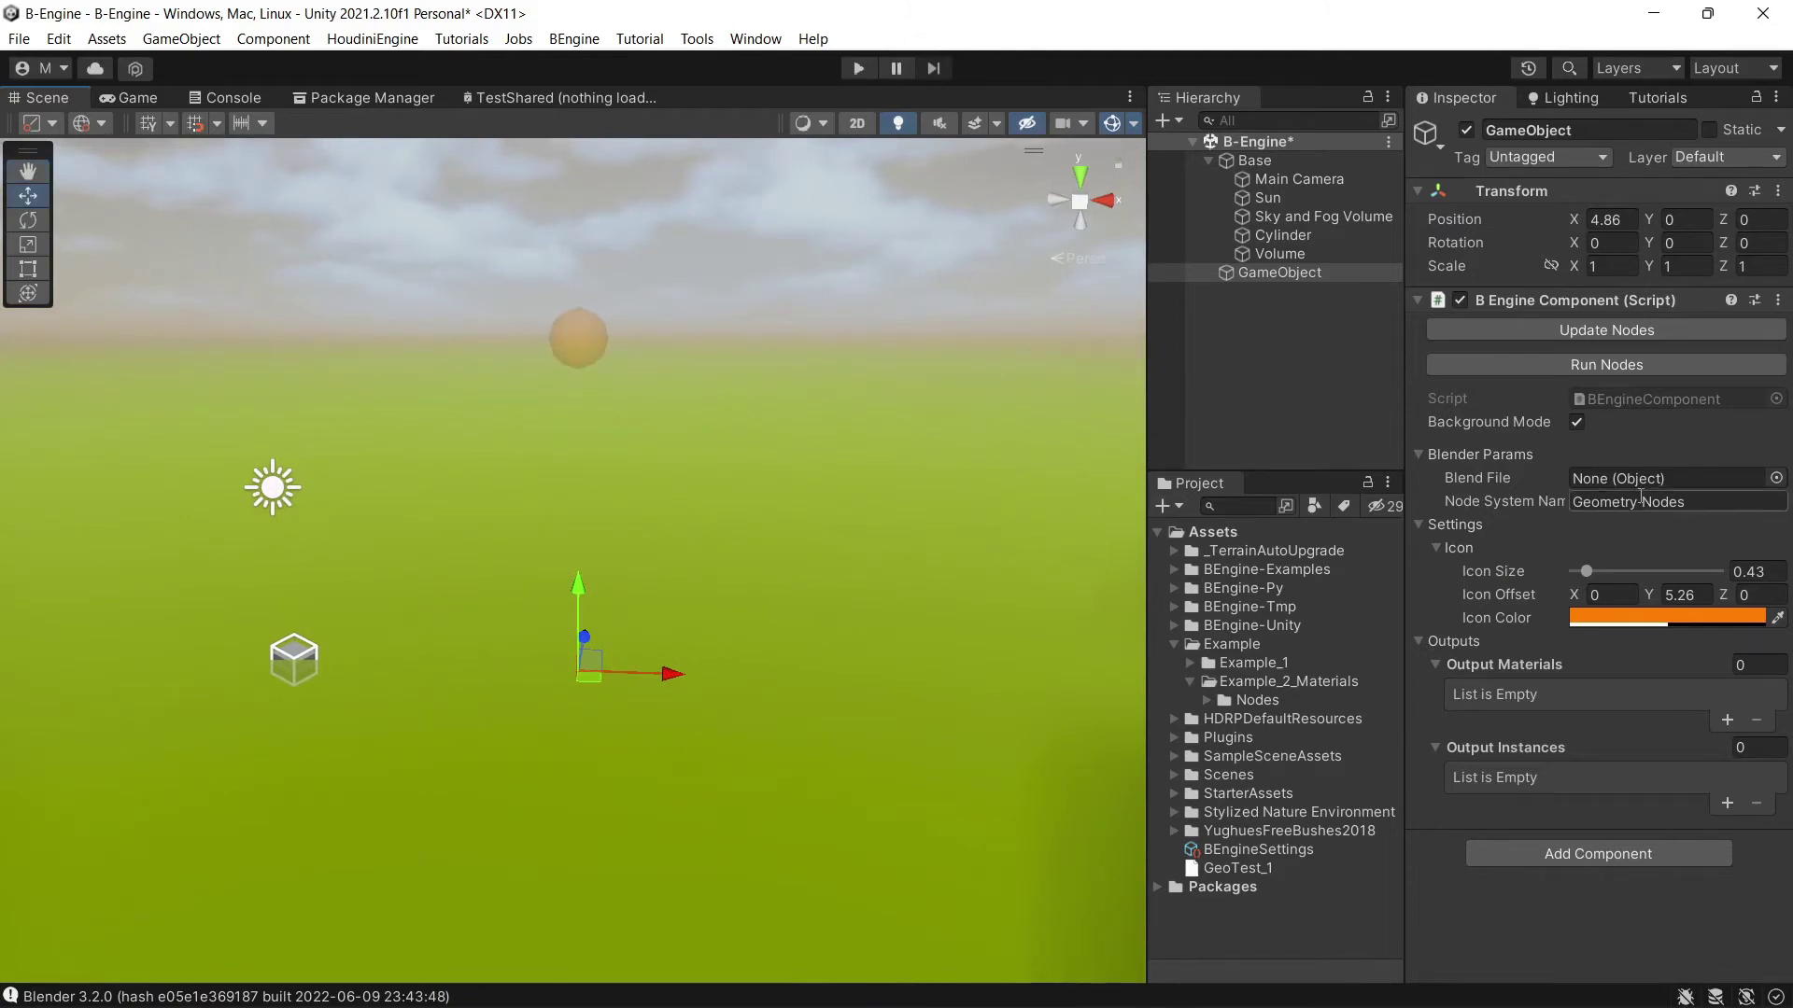
Assign Example_Monkey from the Nodes folder as the component's Blend File and update its nodes.
{"action": "left_click", "coordinate": [1207, 701]}
{"action": "left_click", "coordinate": [1262, 721]}
{"action": "left_click_drag", "start_coordinate": [1263, 723], "coordinate": [1608, 482]}
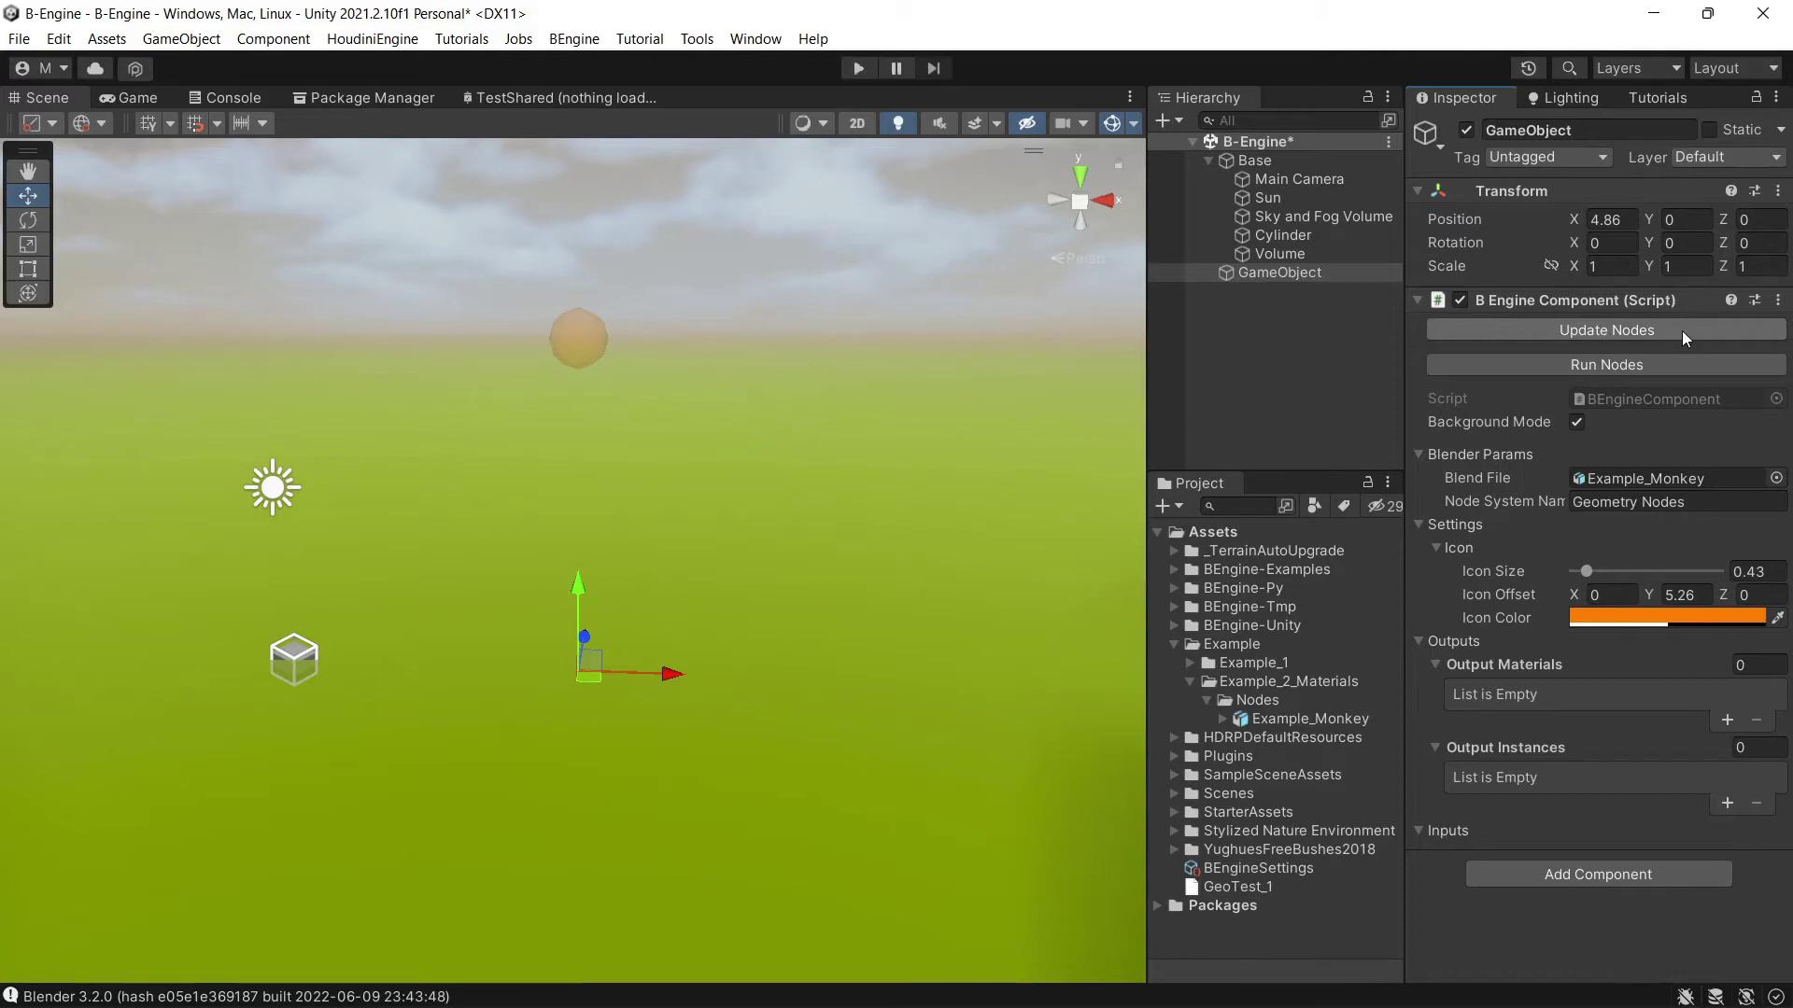
{"action": "left_click", "coordinate": [1656, 330]}
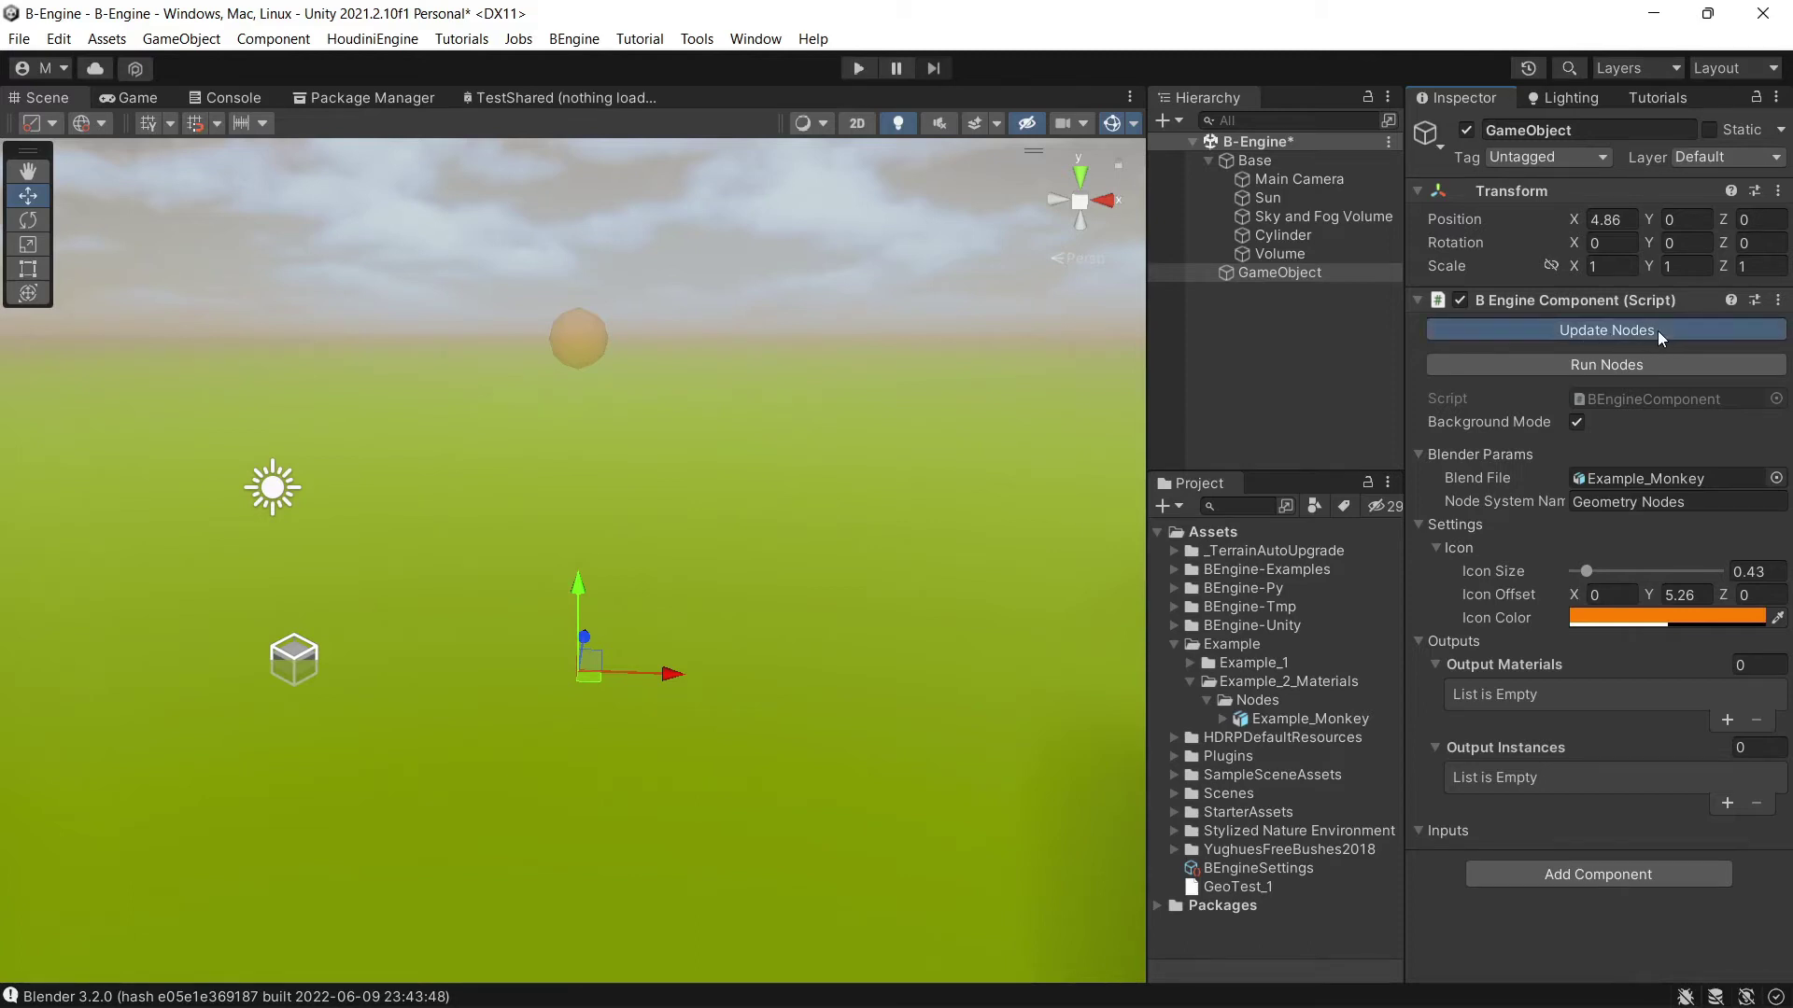
Inspect the Example_Monkey_Geometry Nodes text asset in the Nodes folder, then return to the GameObject's settings.
{"action": "left_click", "coordinate": [1257, 701]}
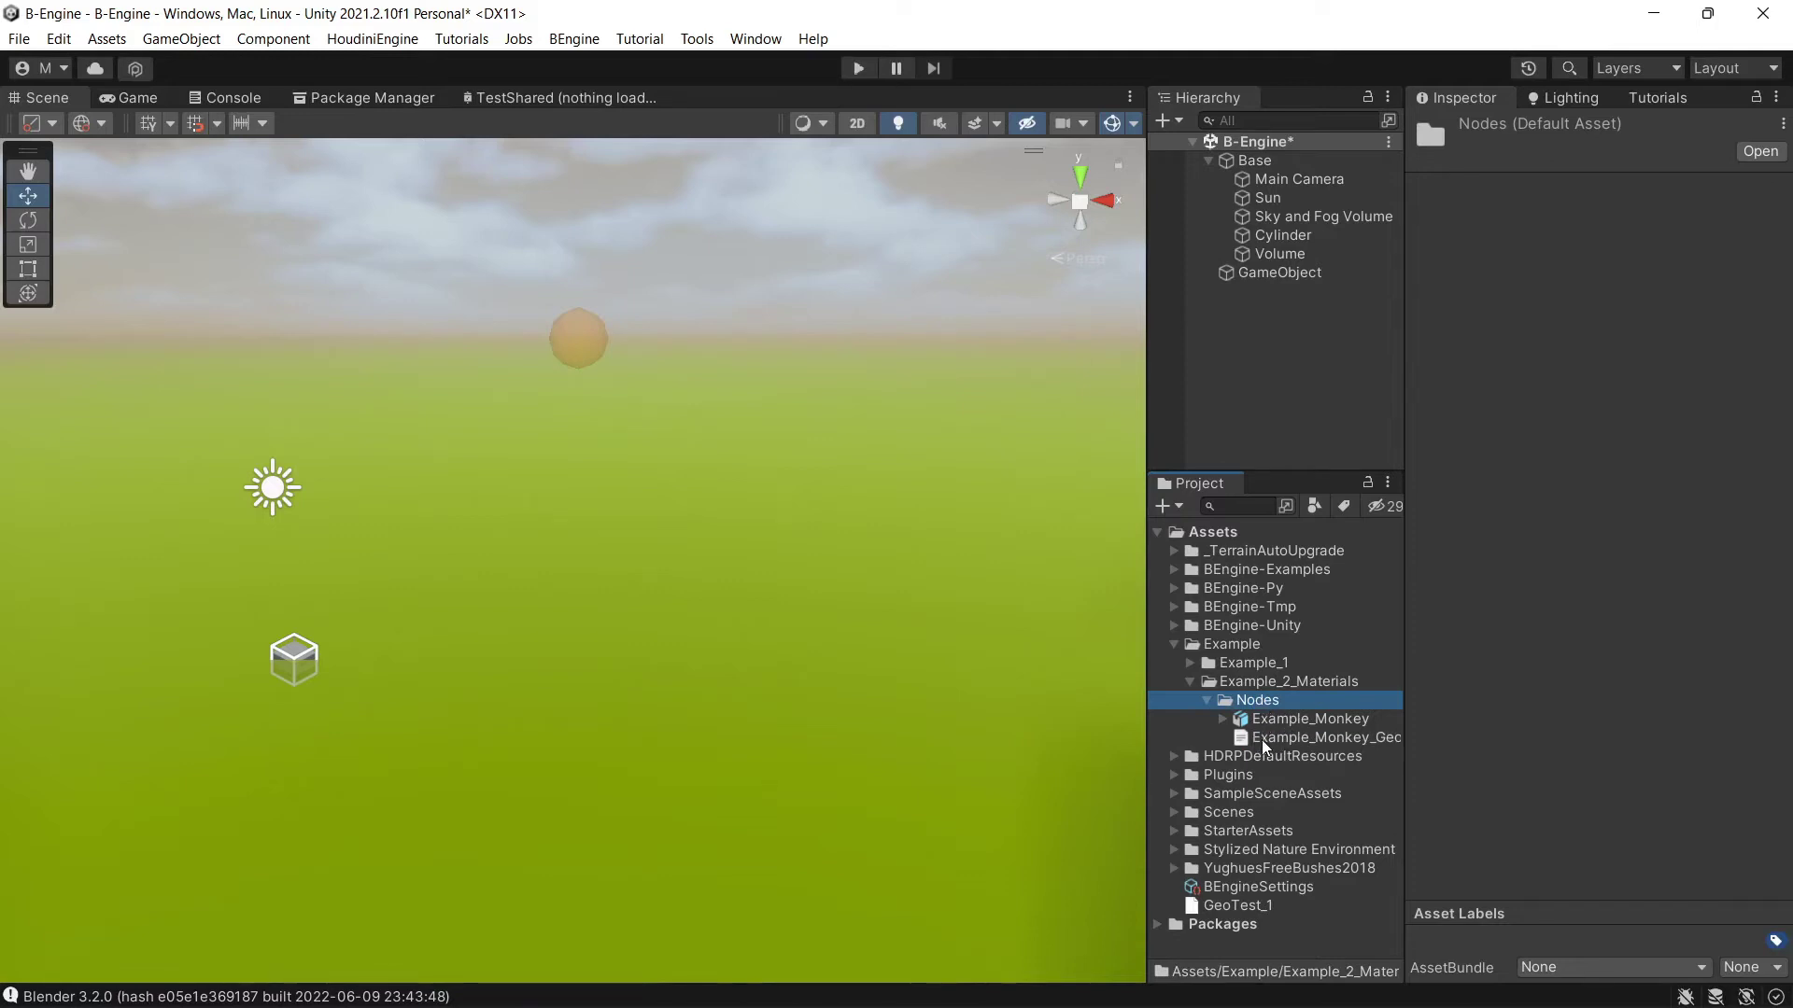
{"action": "left_click", "coordinate": [1285, 738]}
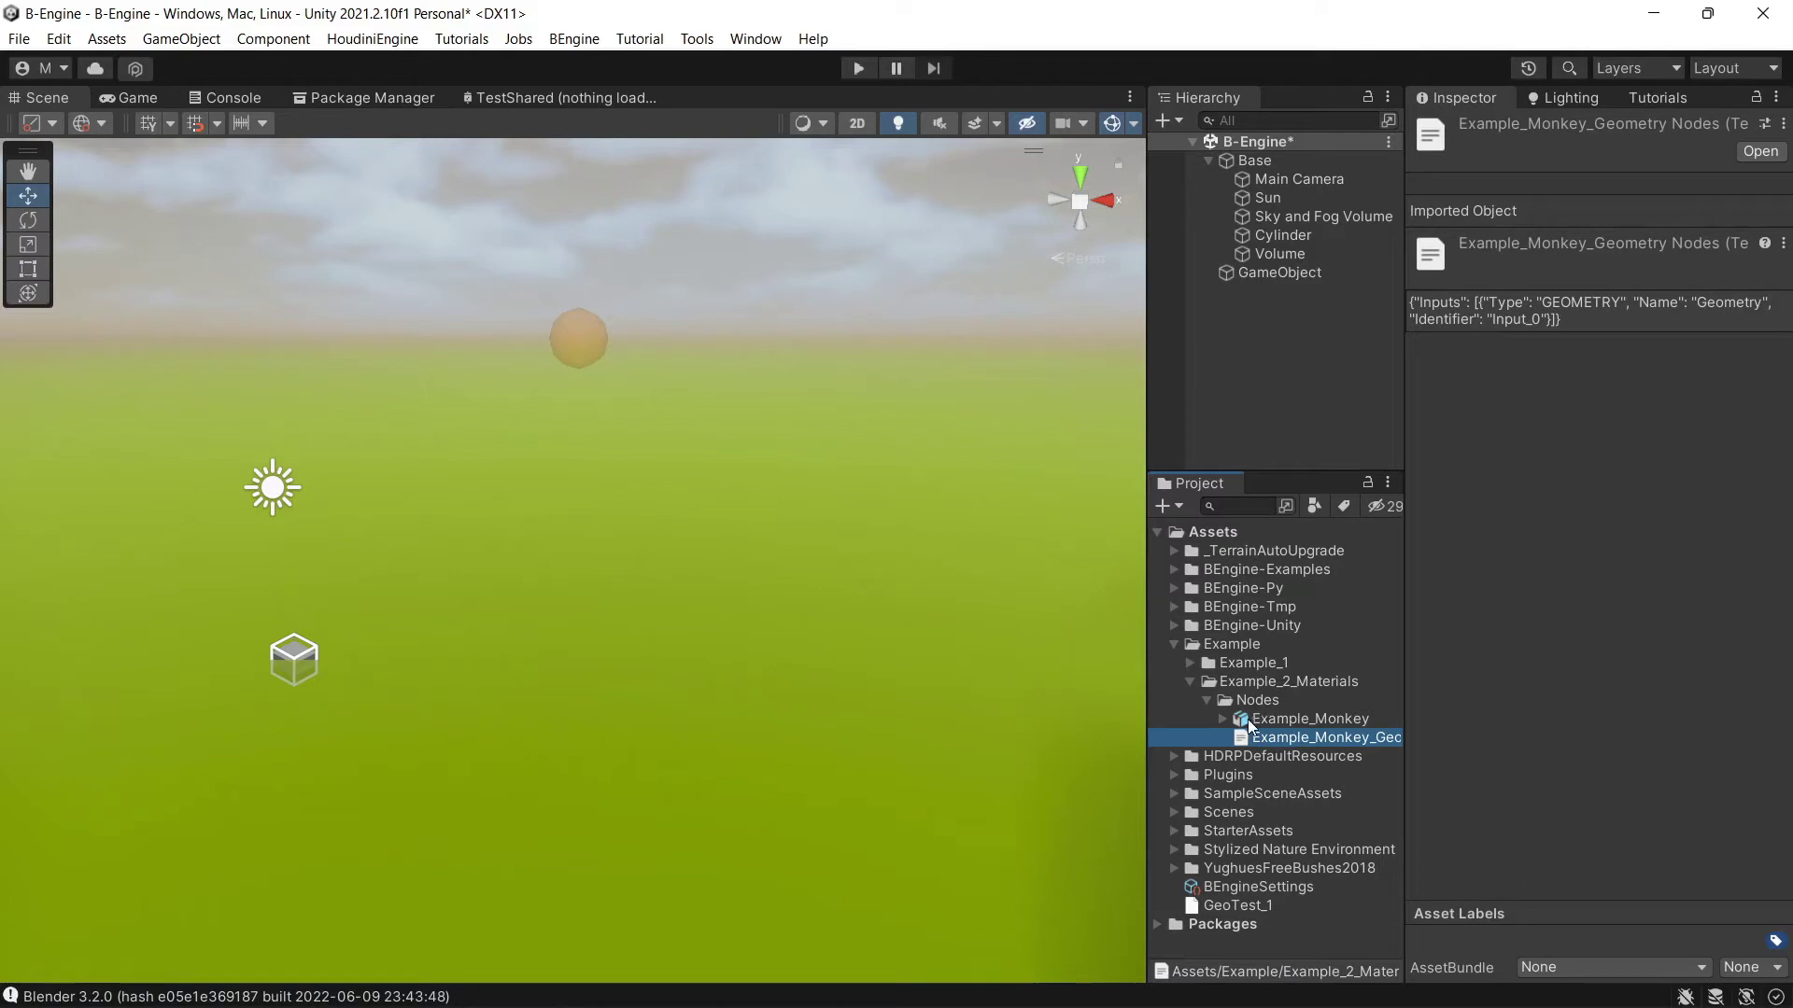
{"action": "left_click", "coordinate": [1270, 273]}
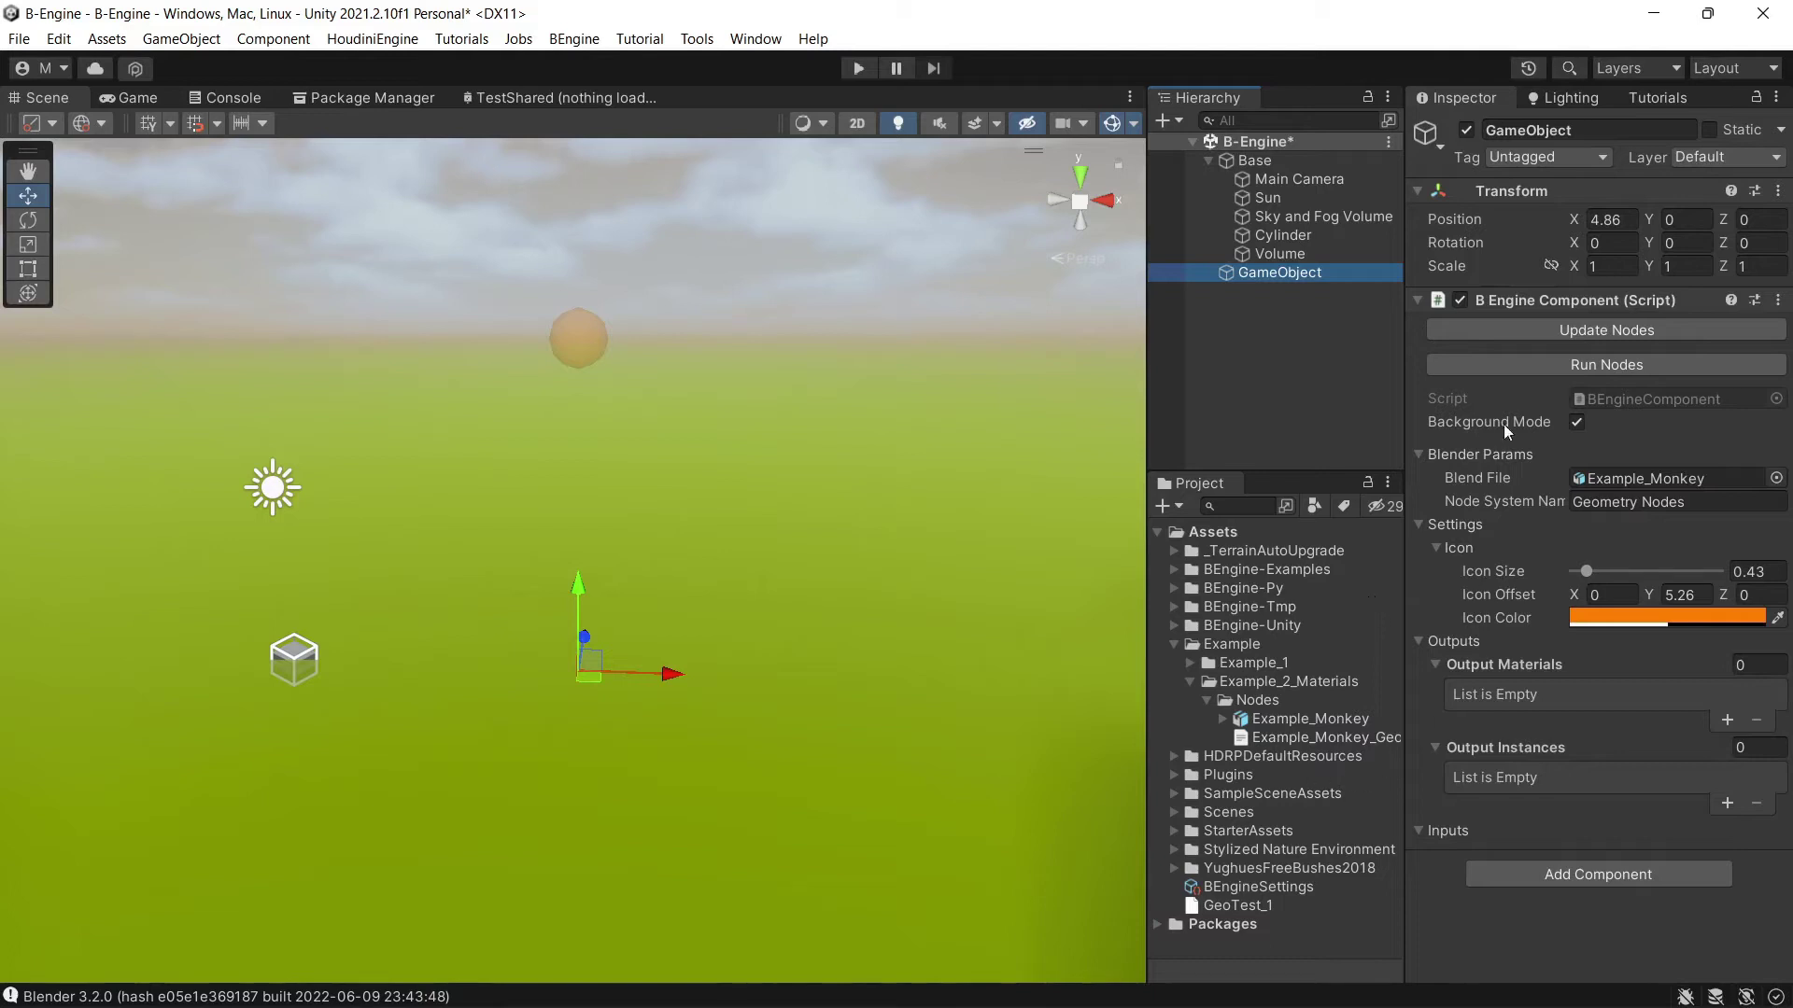
Run the nodes to generate the monkey and raise the GameObject to a Y position of about 0.964.
{"action": "left_click", "coordinate": [1667, 366]}
{"action": "right_click_drag", "start_coordinate": [799, 536], "coordinate": [657, 616]}
{"action": "key", "text": "q"}
{"action": "key", "text": "w"}
{"action": "left_click_drag", "start_coordinate": [599, 627], "coordinate": [606, 492]}
{"action": "right_click_drag", "start_coordinate": [801, 538], "coordinate": [722, 590]}
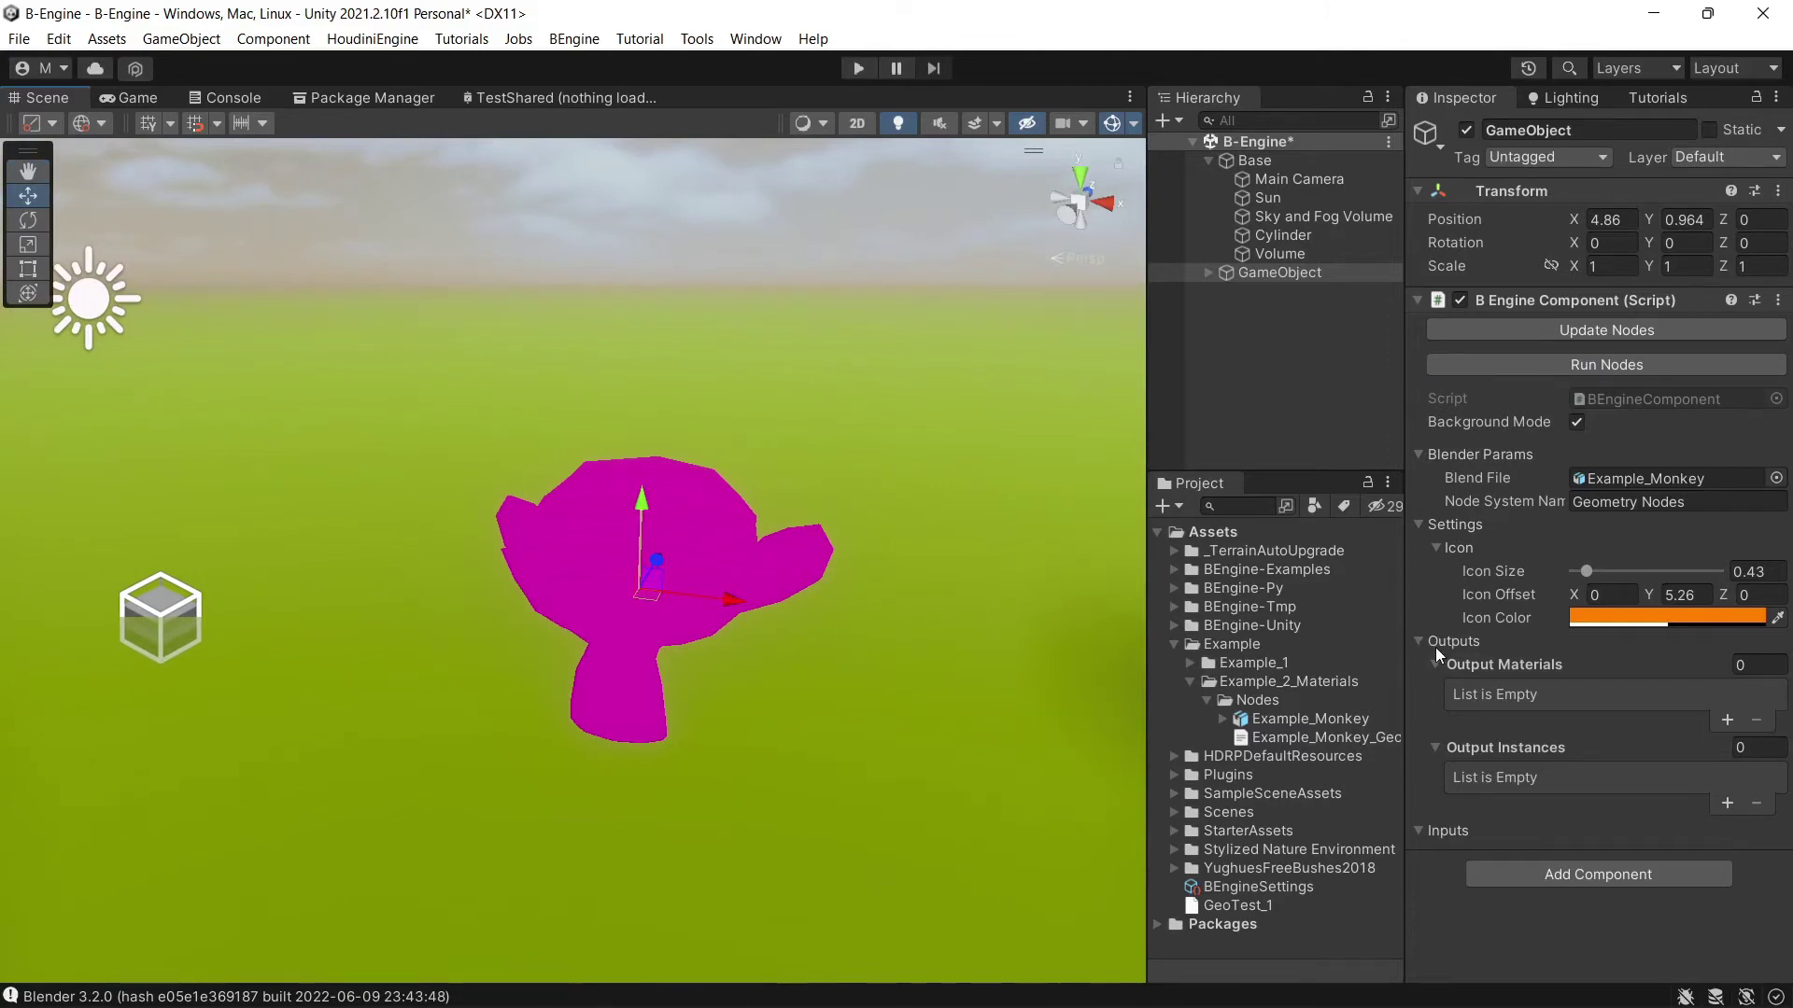
Add an empty Output Materials element and create a material named MonkeyMat in the Example_2_Materials folder.
{"action": "left_click", "coordinate": [1433, 748]}
{"action": "left_click", "coordinate": [1726, 720]}
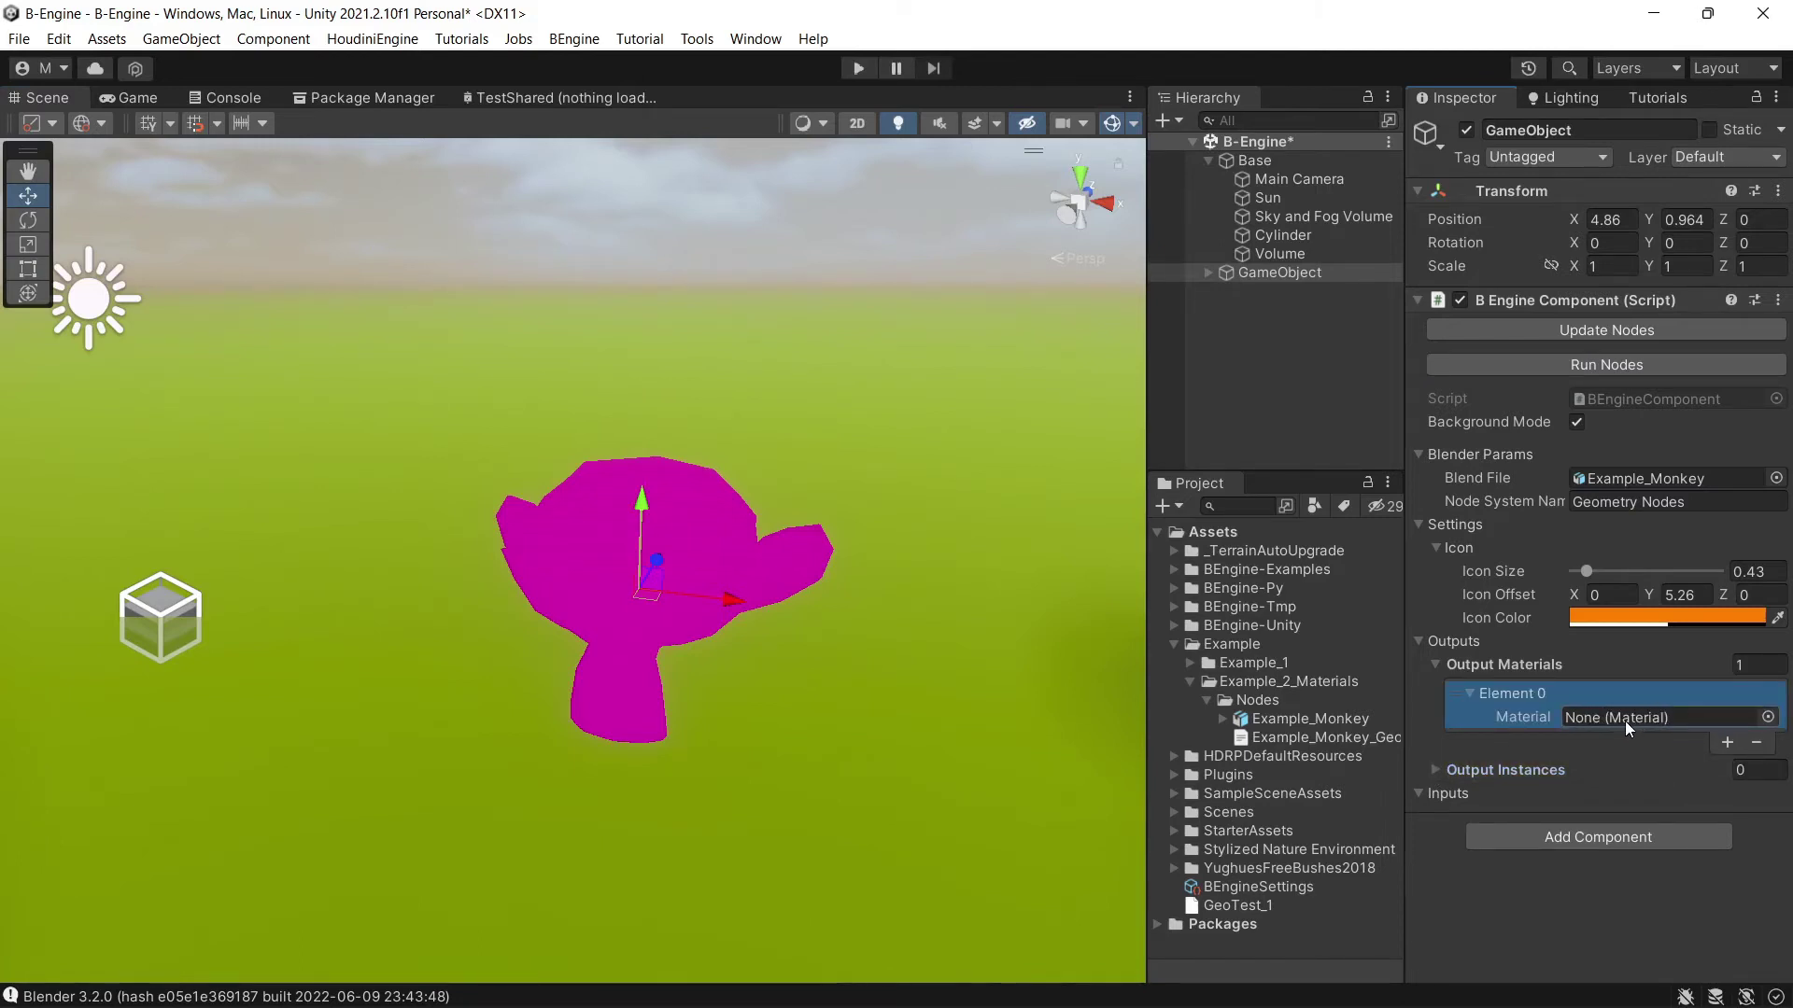
{"action": "left_click", "coordinate": [1247, 681]}
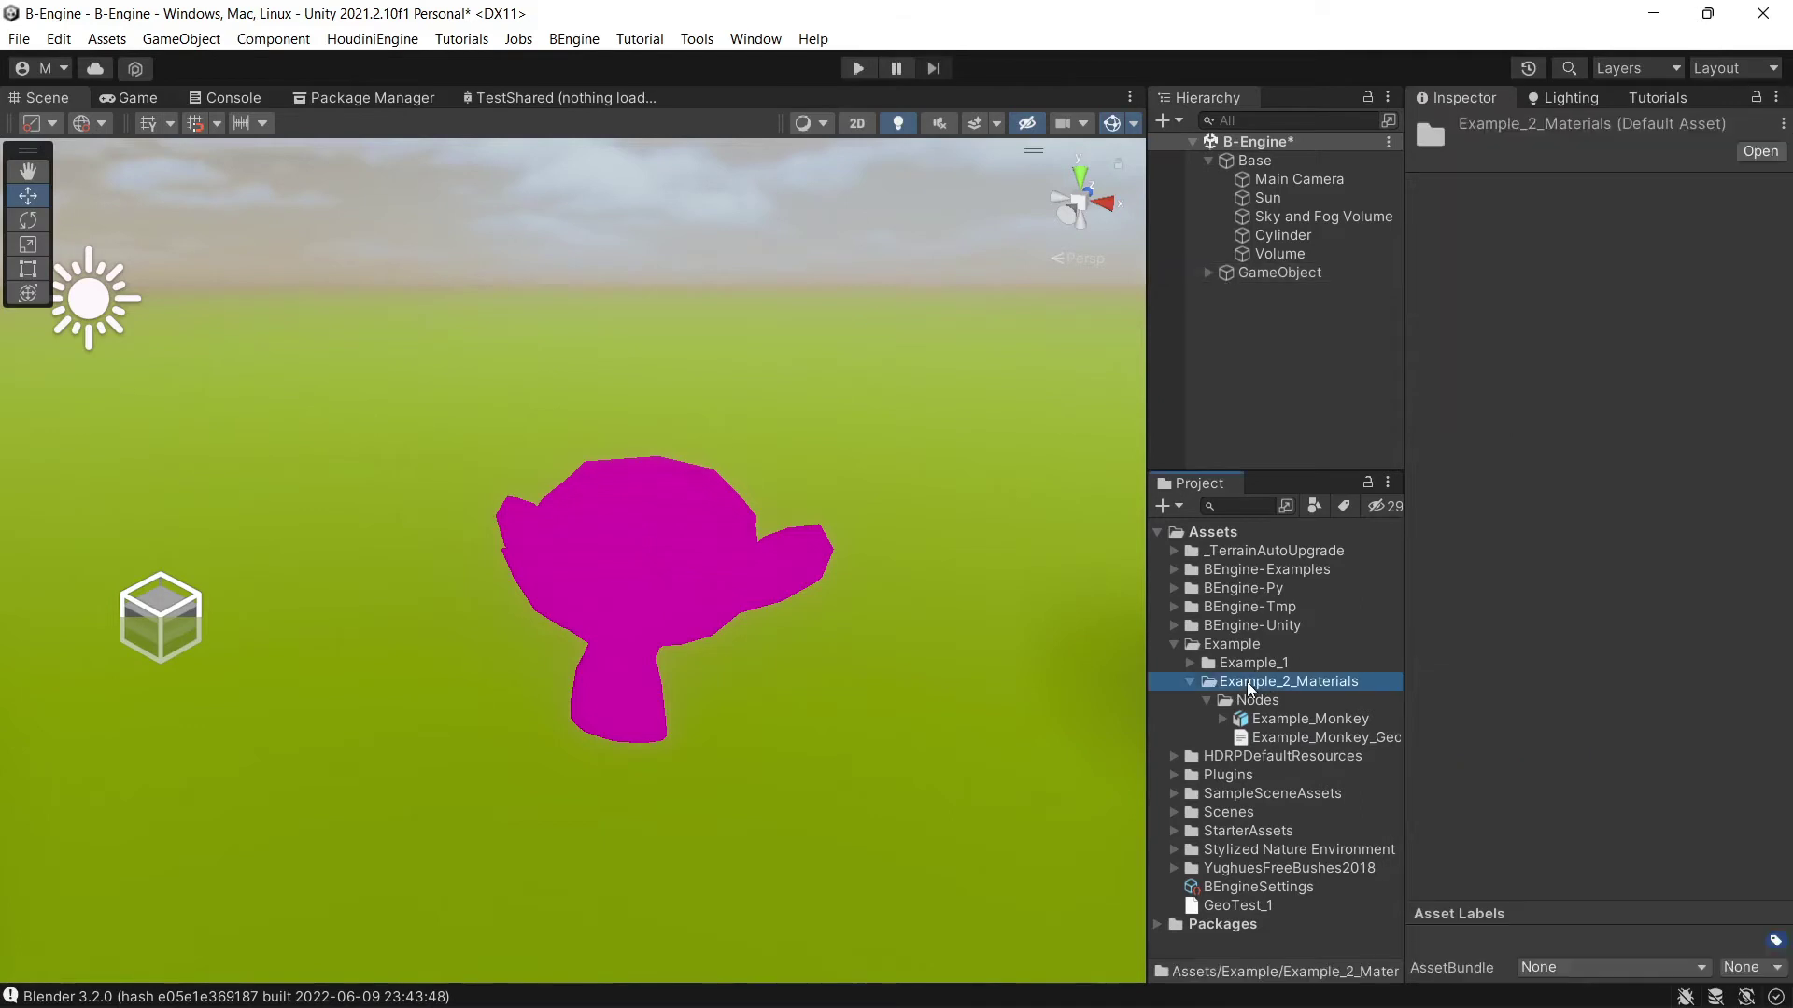
{"action": "right_click", "coordinate": [1248, 681]}
{"action": "mouse_move", "coordinate": [1353, 76]}
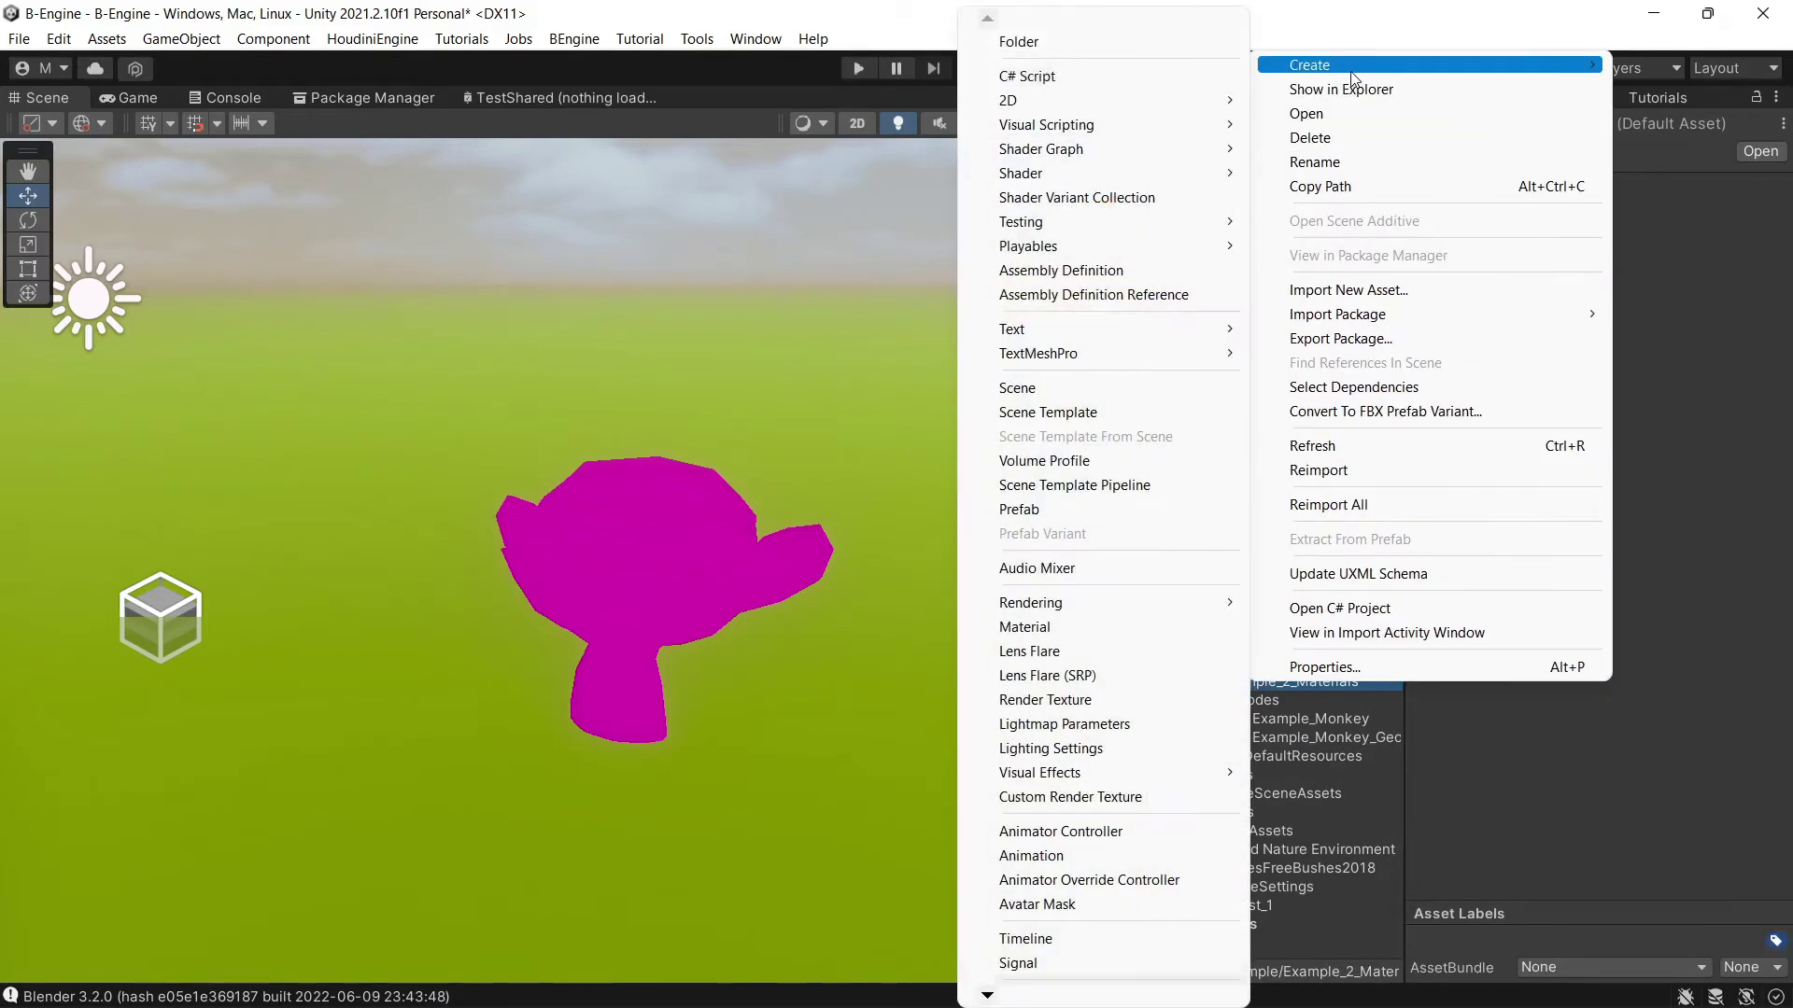
{"action": "left_click", "coordinate": [1035, 629]}
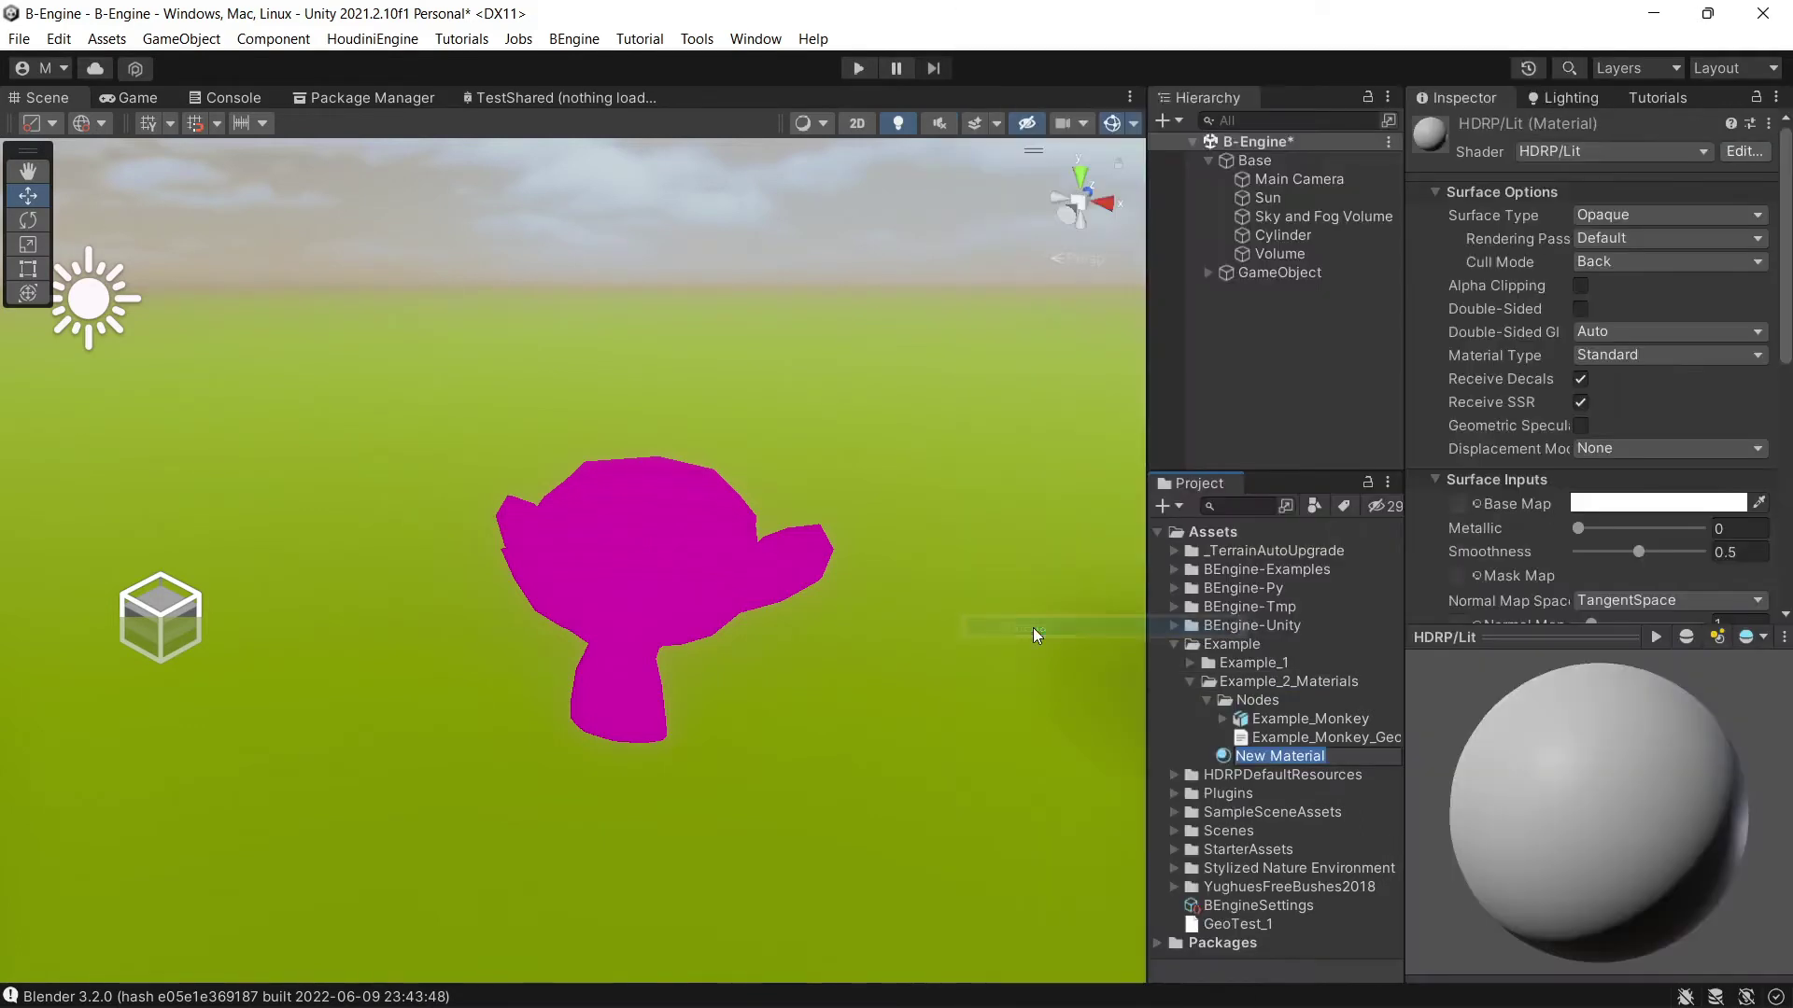
{"action": "type", "text": "Monket"}
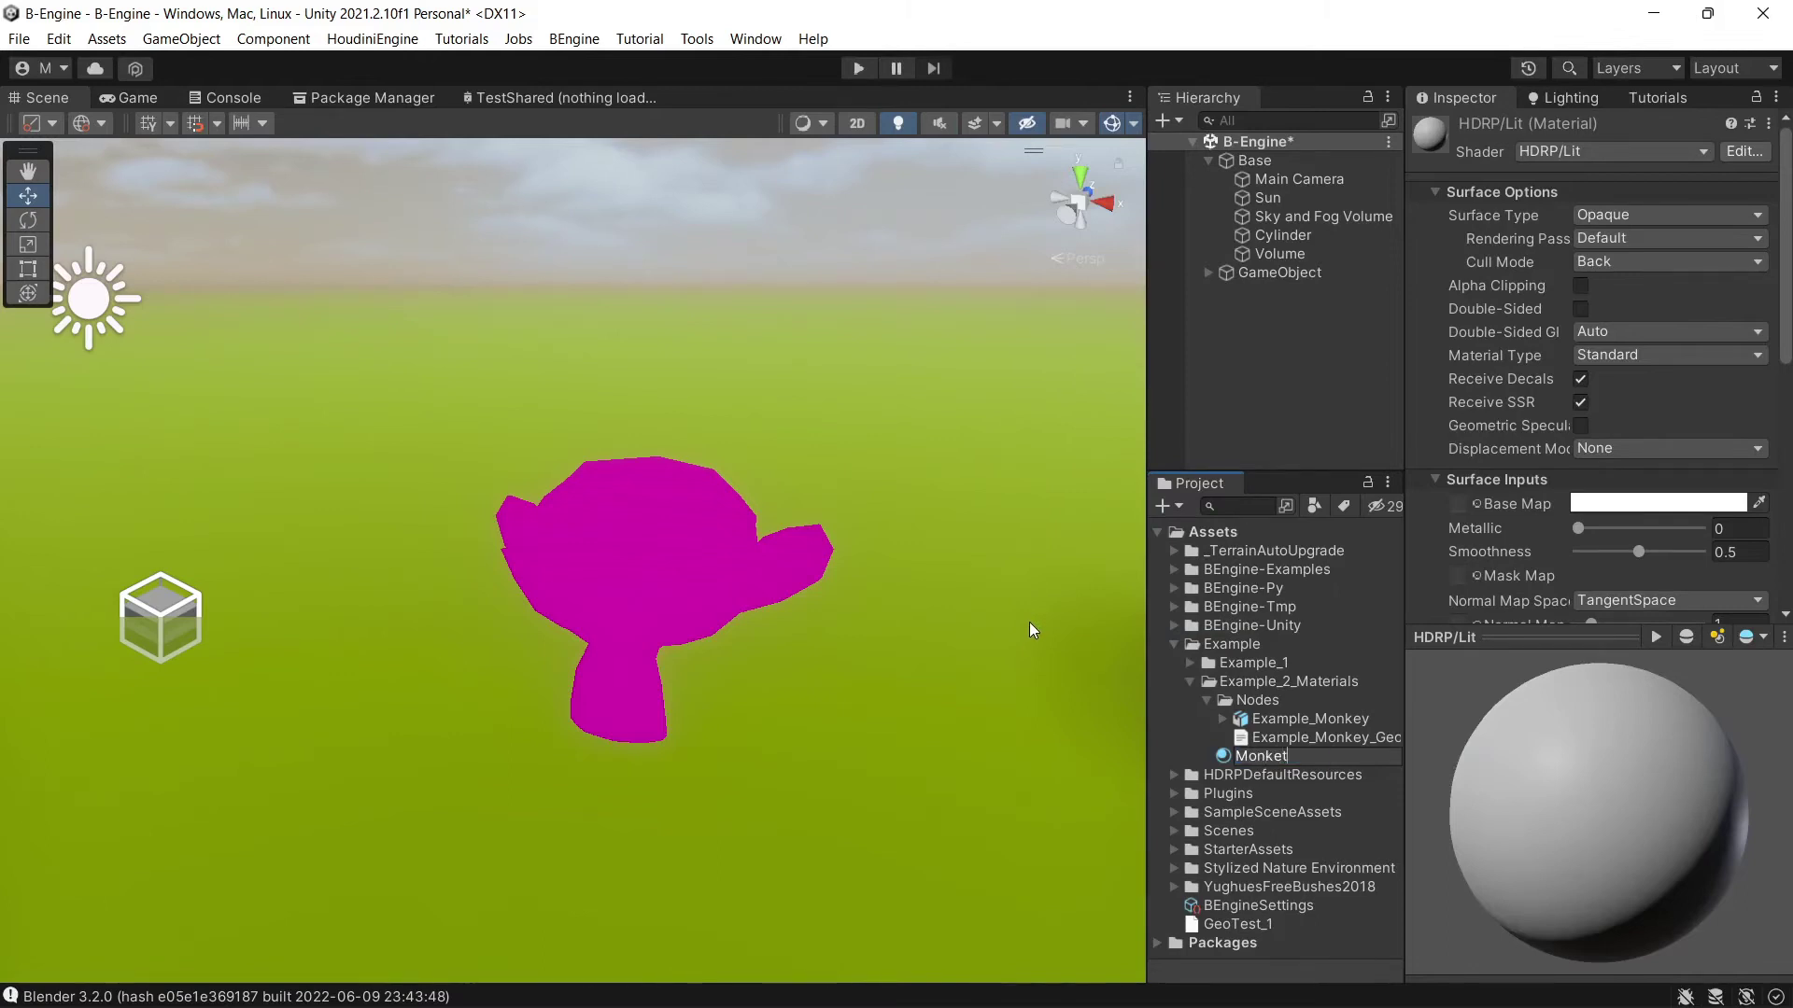
{"action": "key", "text": "BackSpace"}
{"action": "type", "text": "yMat"}
{"action": "key", "text": "Return"}
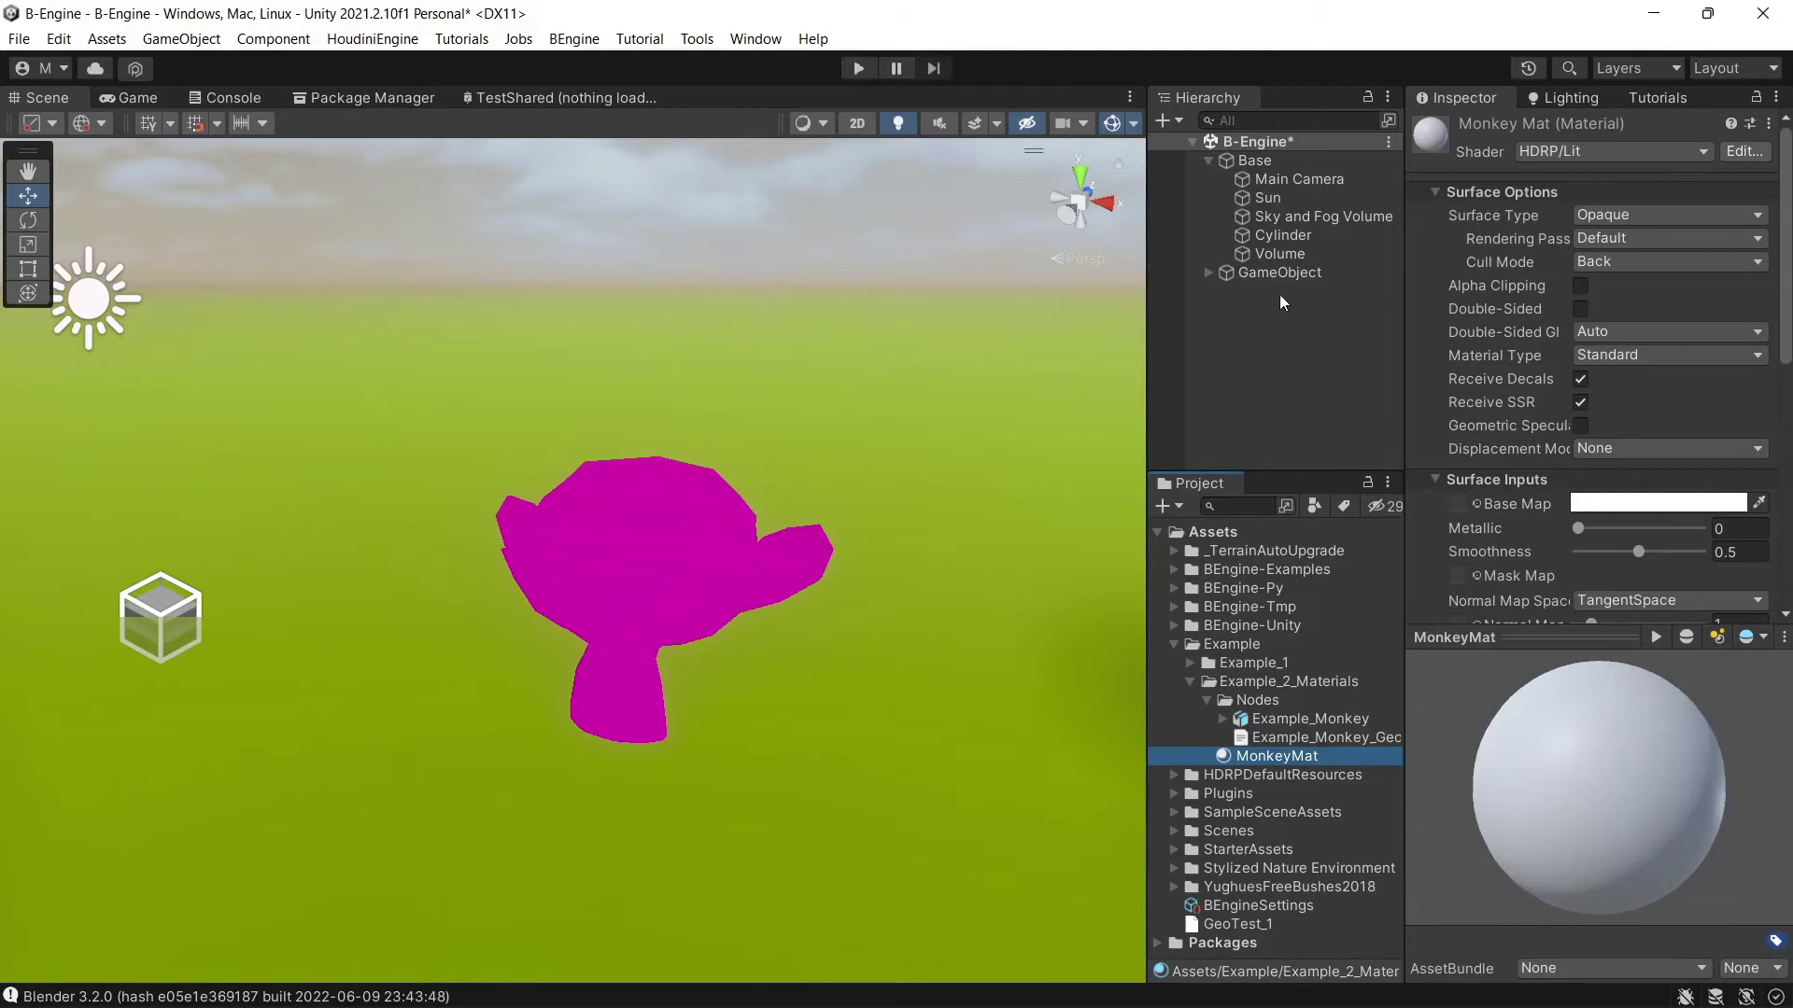
Assign MonkeyMat to Element 0 of the GameObject's Output Materials and rerun the nodes.
{"action": "left_click", "coordinate": [1279, 273]}
{"action": "left_click_drag", "start_coordinate": [1264, 753], "coordinate": [1606, 715]}
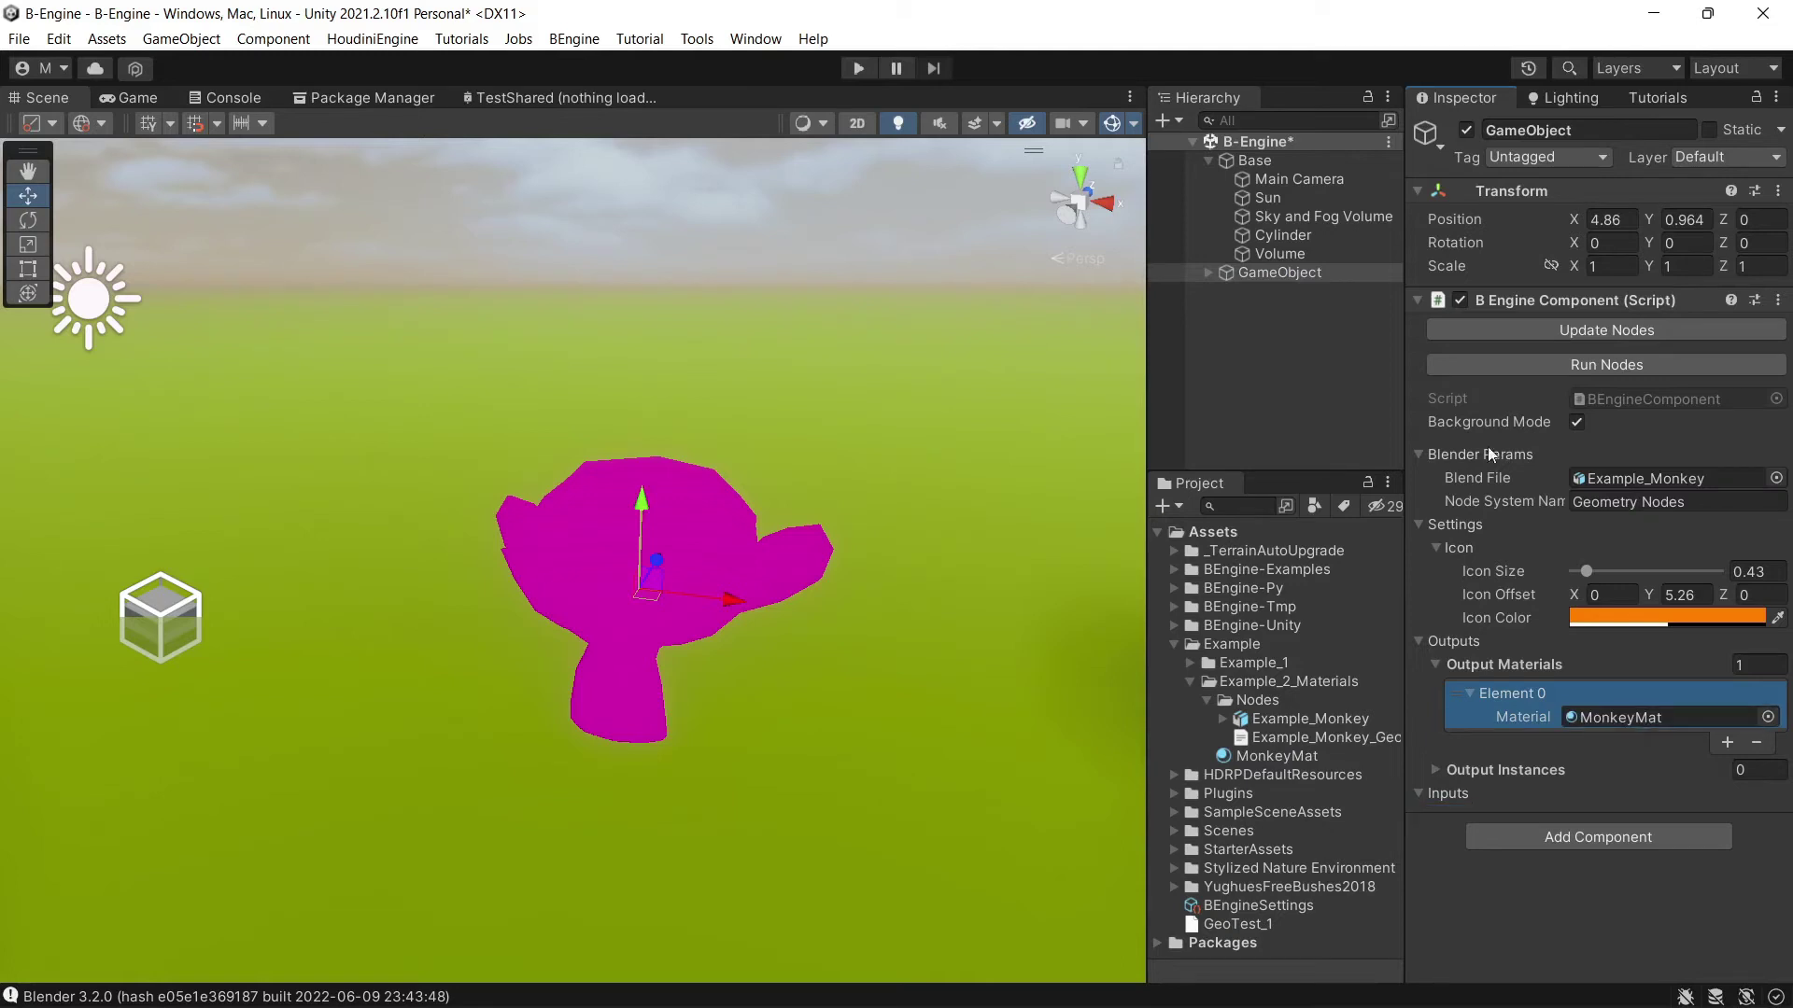
{"action": "left_click", "coordinate": [1582, 364]}
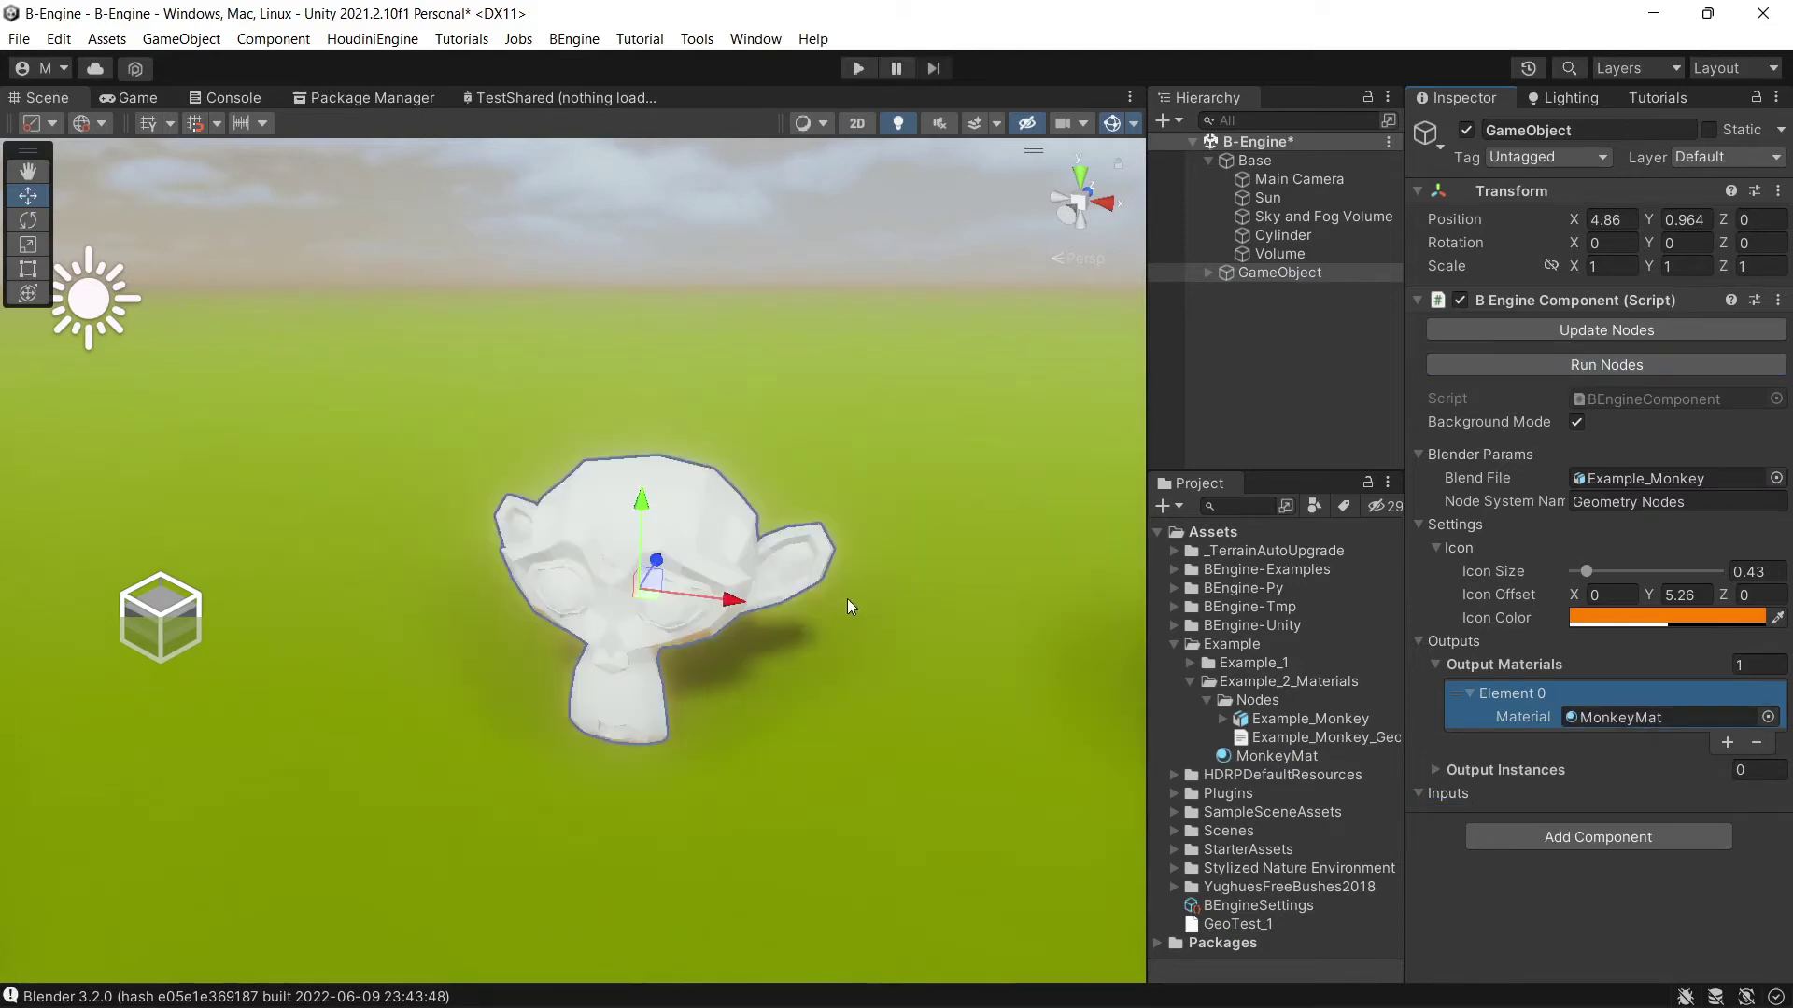
{"action": "right_click_drag", "start_coordinate": [848, 605], "coordinate": [961, 539]}
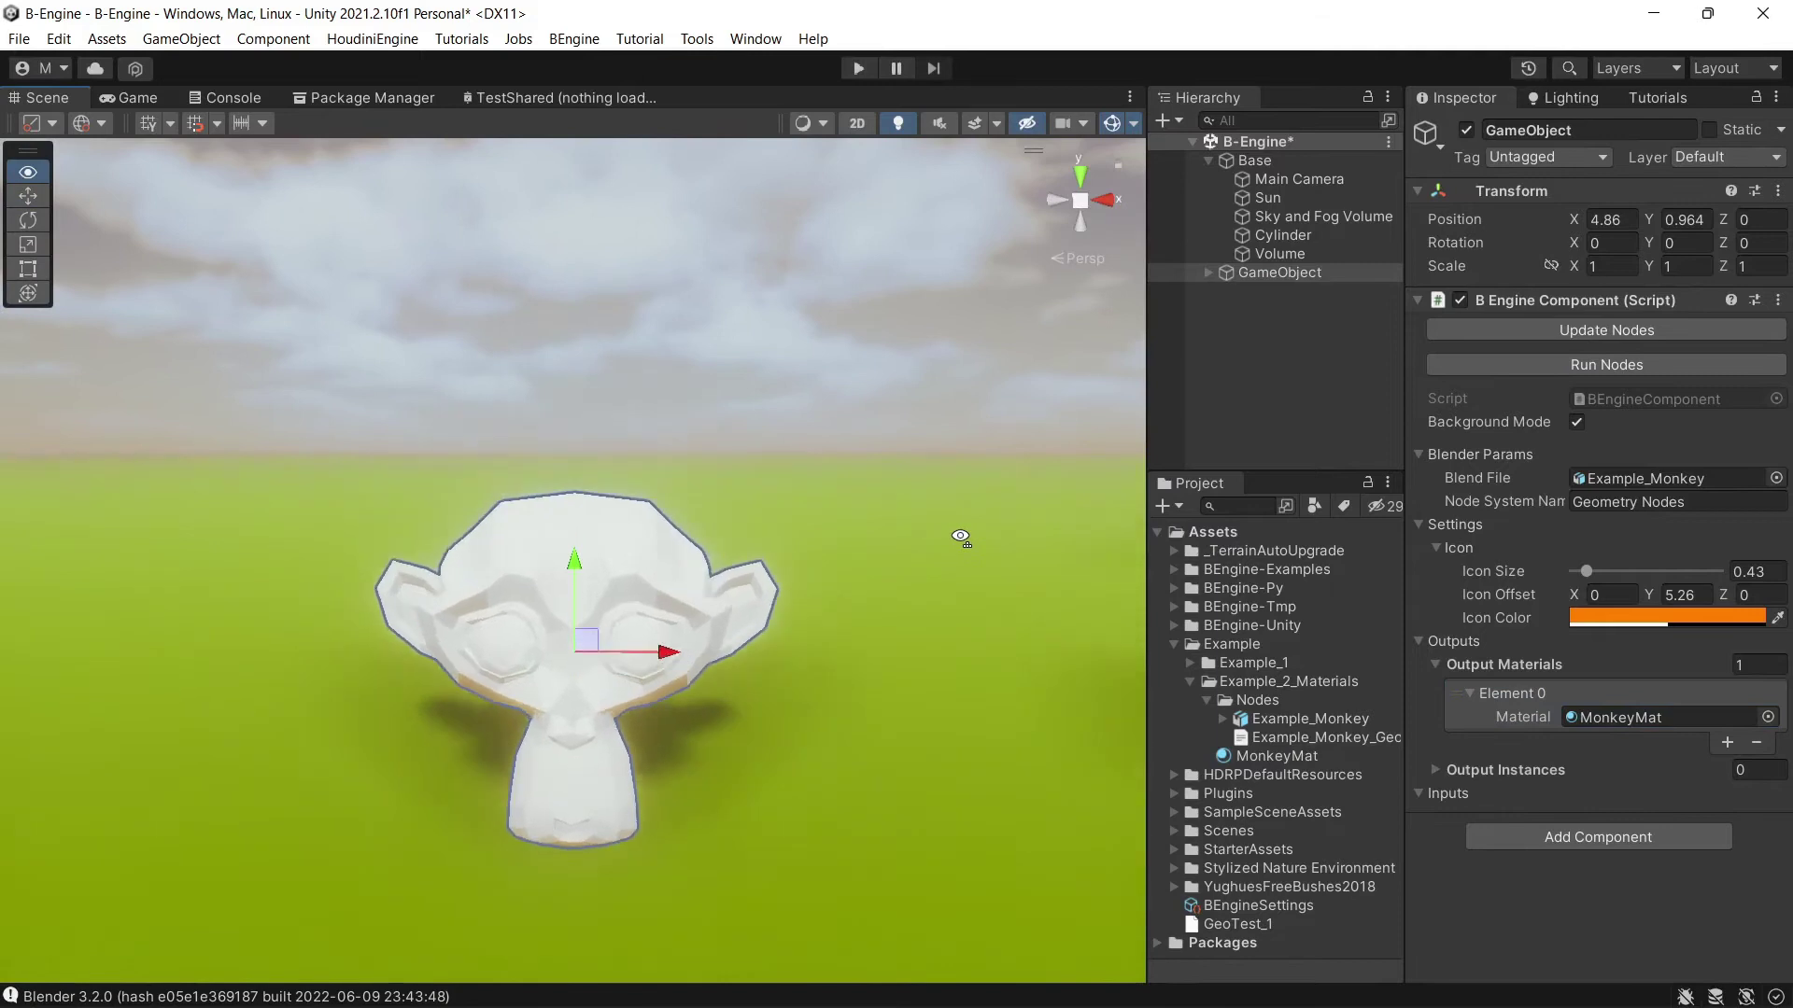
{"action": "key", "text": "w"}
{"action": "right_click_drag", "start_coordinate": [961, 537], "coordinate": [914, 551]}
{"action": "key", "text": "s"}
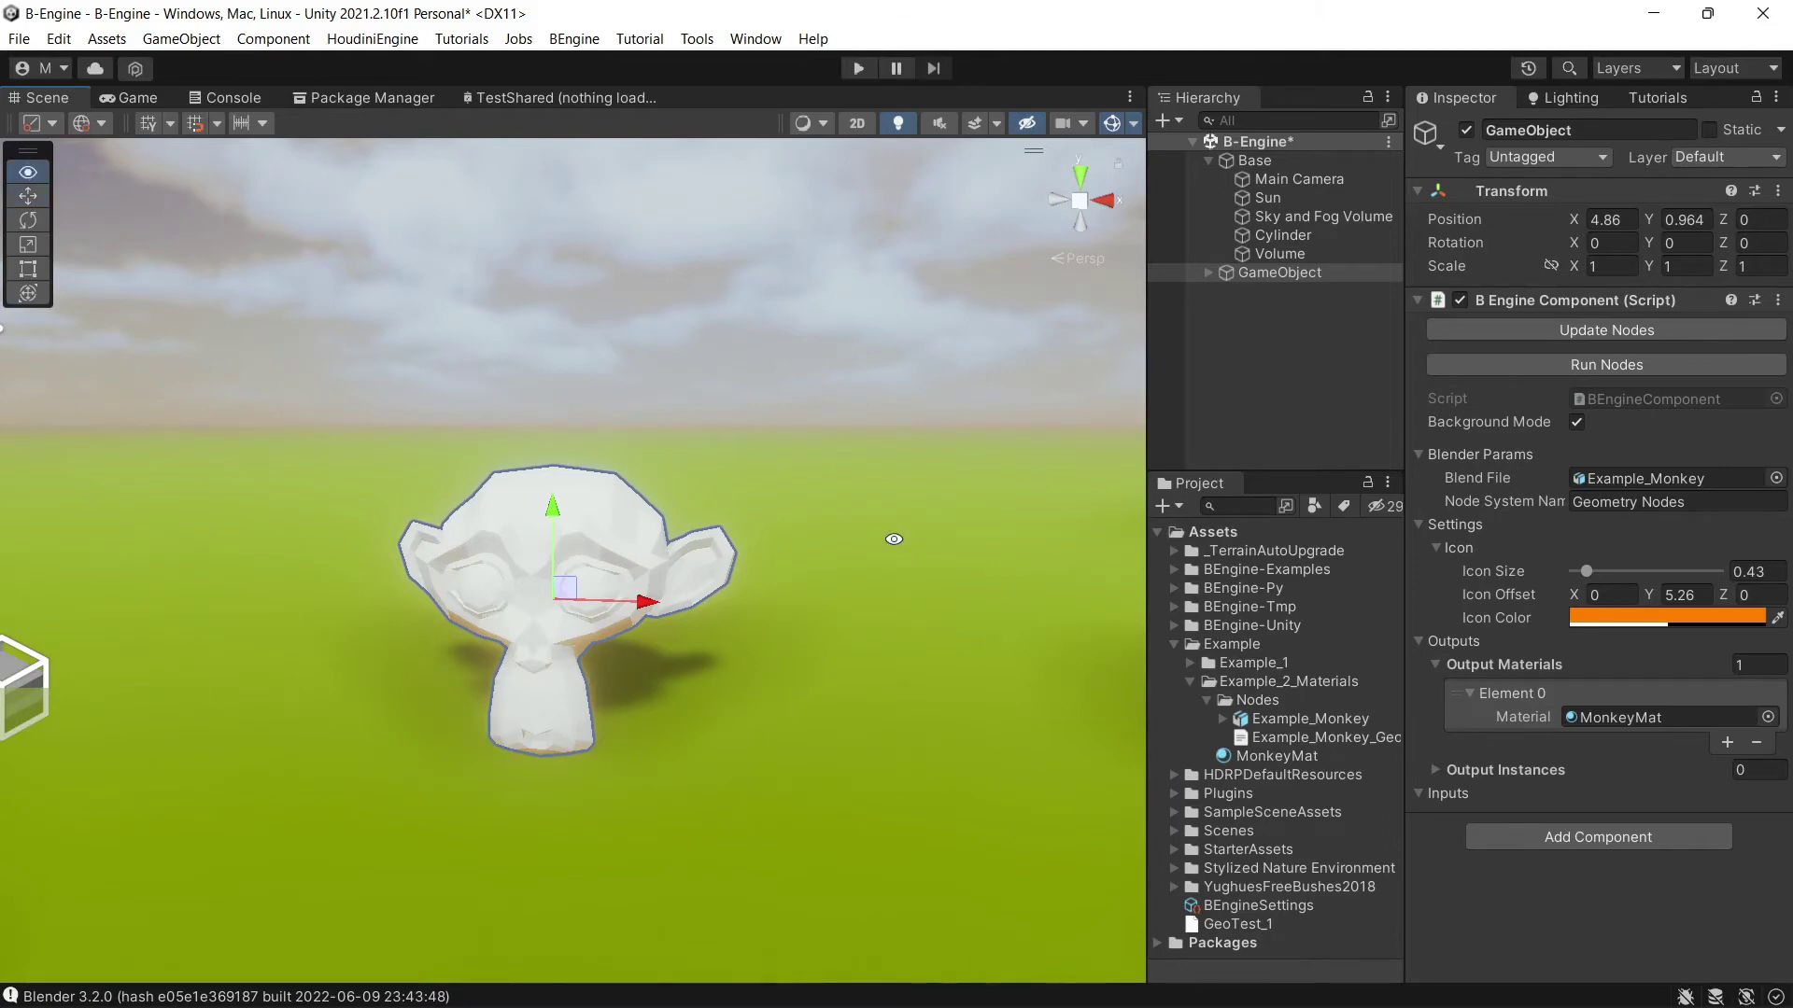
Switch to Blender and duplicate the Suzanne Object Info node, placing the copy below the original.
{"action": "key", "text": "alt+Tab"}
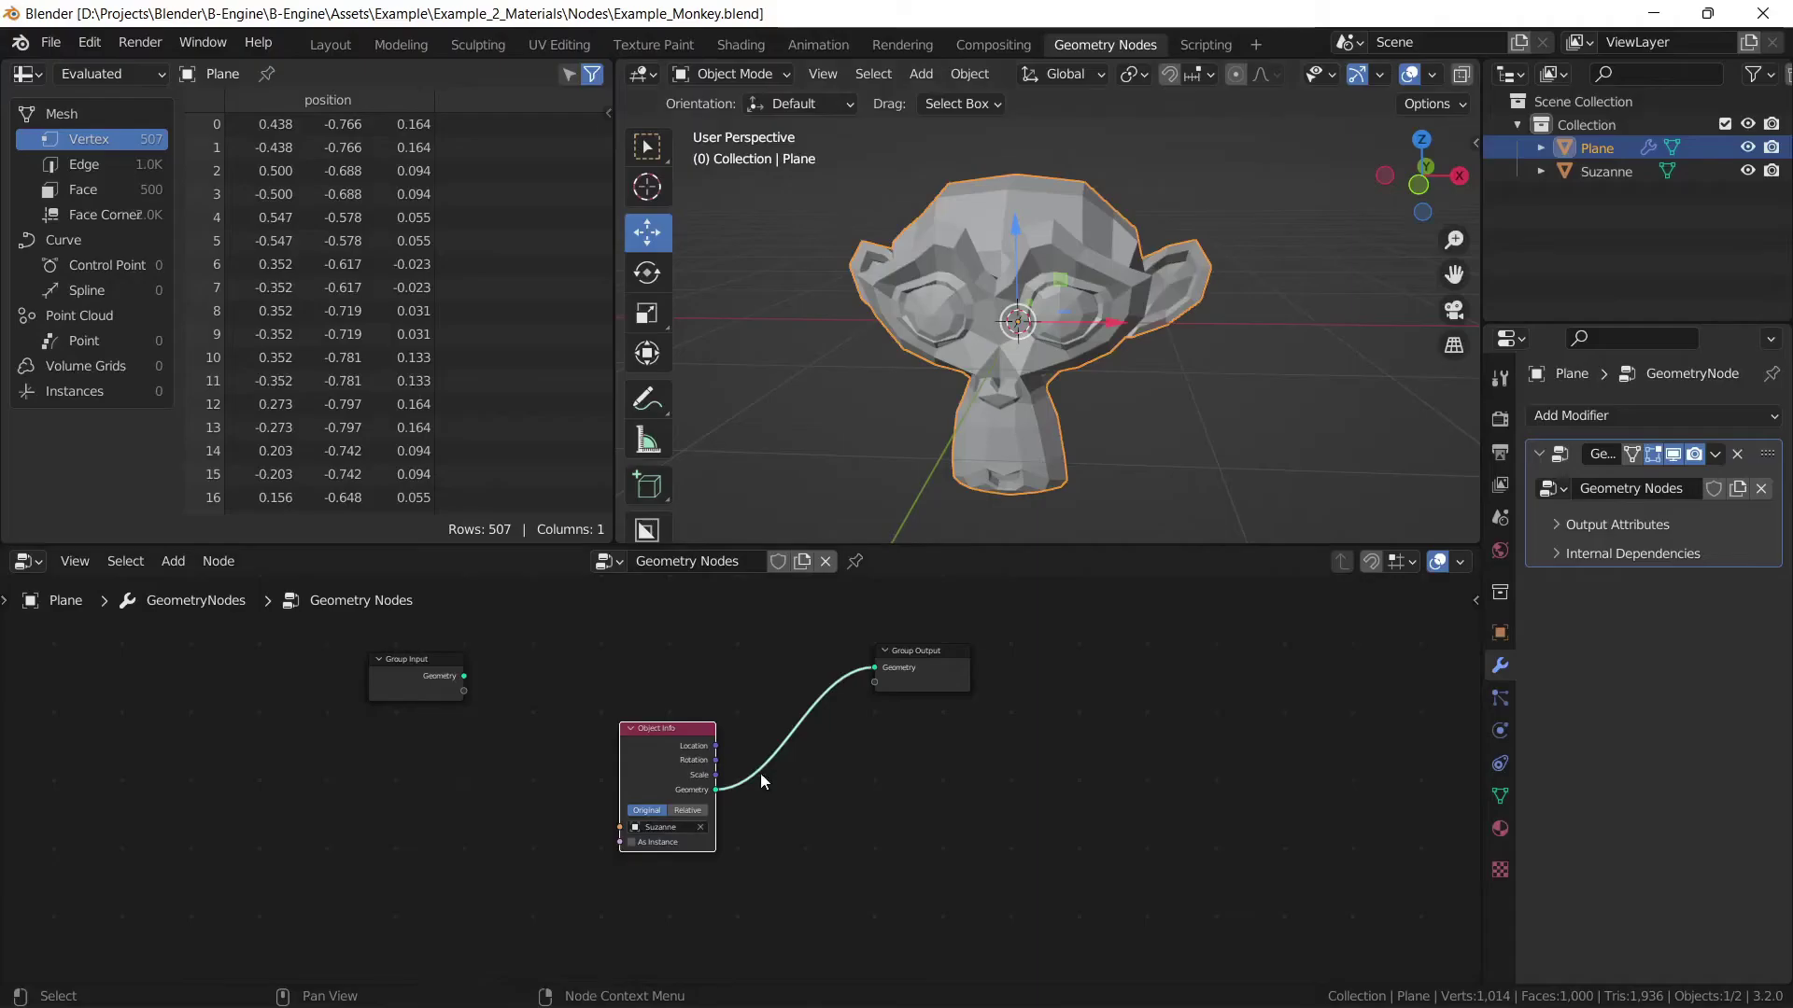
{"action": "scroll", "coordinate": [760, 781], "scroll_direction": "up", "scroll_amount": 1}
{"action": "left_click", "coordinate": [658, 722]}
{"action": "key", "text": "shift+d"}
{"action": "left_click", "coordinate": [668, 891]}
Add a cylinder mesh and move it along the X axis to the far side of the Suzanne object.
{"action": "key", "text": "shift+a"}
{"action": "mouse_move", "coordinate": [1195, 332]}
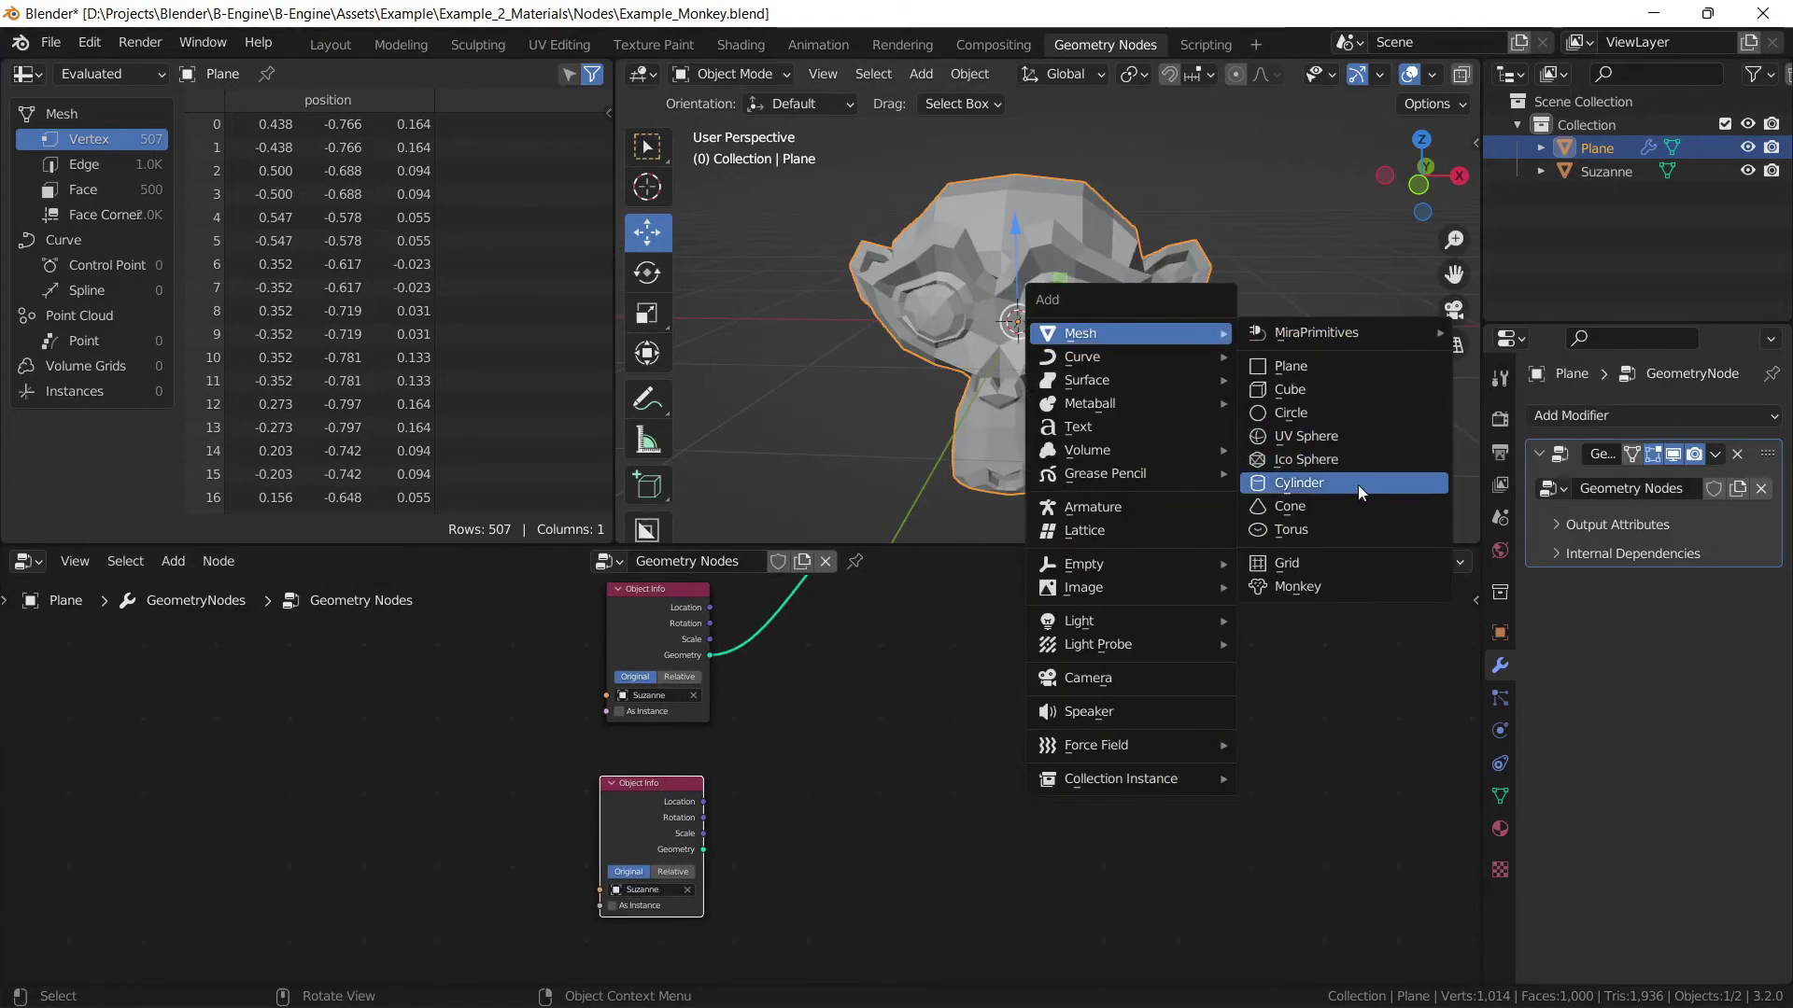
{"action": "left_click", "coordinate": [1361, 485]}
{"action": "scroll", "coordinate": [1139, 379], "scroll_direction": "down", "scroll_amount": 5}
{"action": "key", "text": "g"}
{"action": "left_click", "coordinate": [1374, 350]}
{"action": "middle_click_drag", "start_coordinate": [1140, 395], "coordinate": [1097, 385]}
{"action": "scroll", "coordinate": [1131, 386], "scroll_direction": "down", "scroll_amount": 6}
{"action": "left_click_drag", "start_coordinate": [1154, 323], "coordinate": [1323, 334]}
Select the Plane with the geometry nodes and set the duplicated Object Info node's object to Cylinder.
{"action": "left_click", "coordinate": [973, 311]}
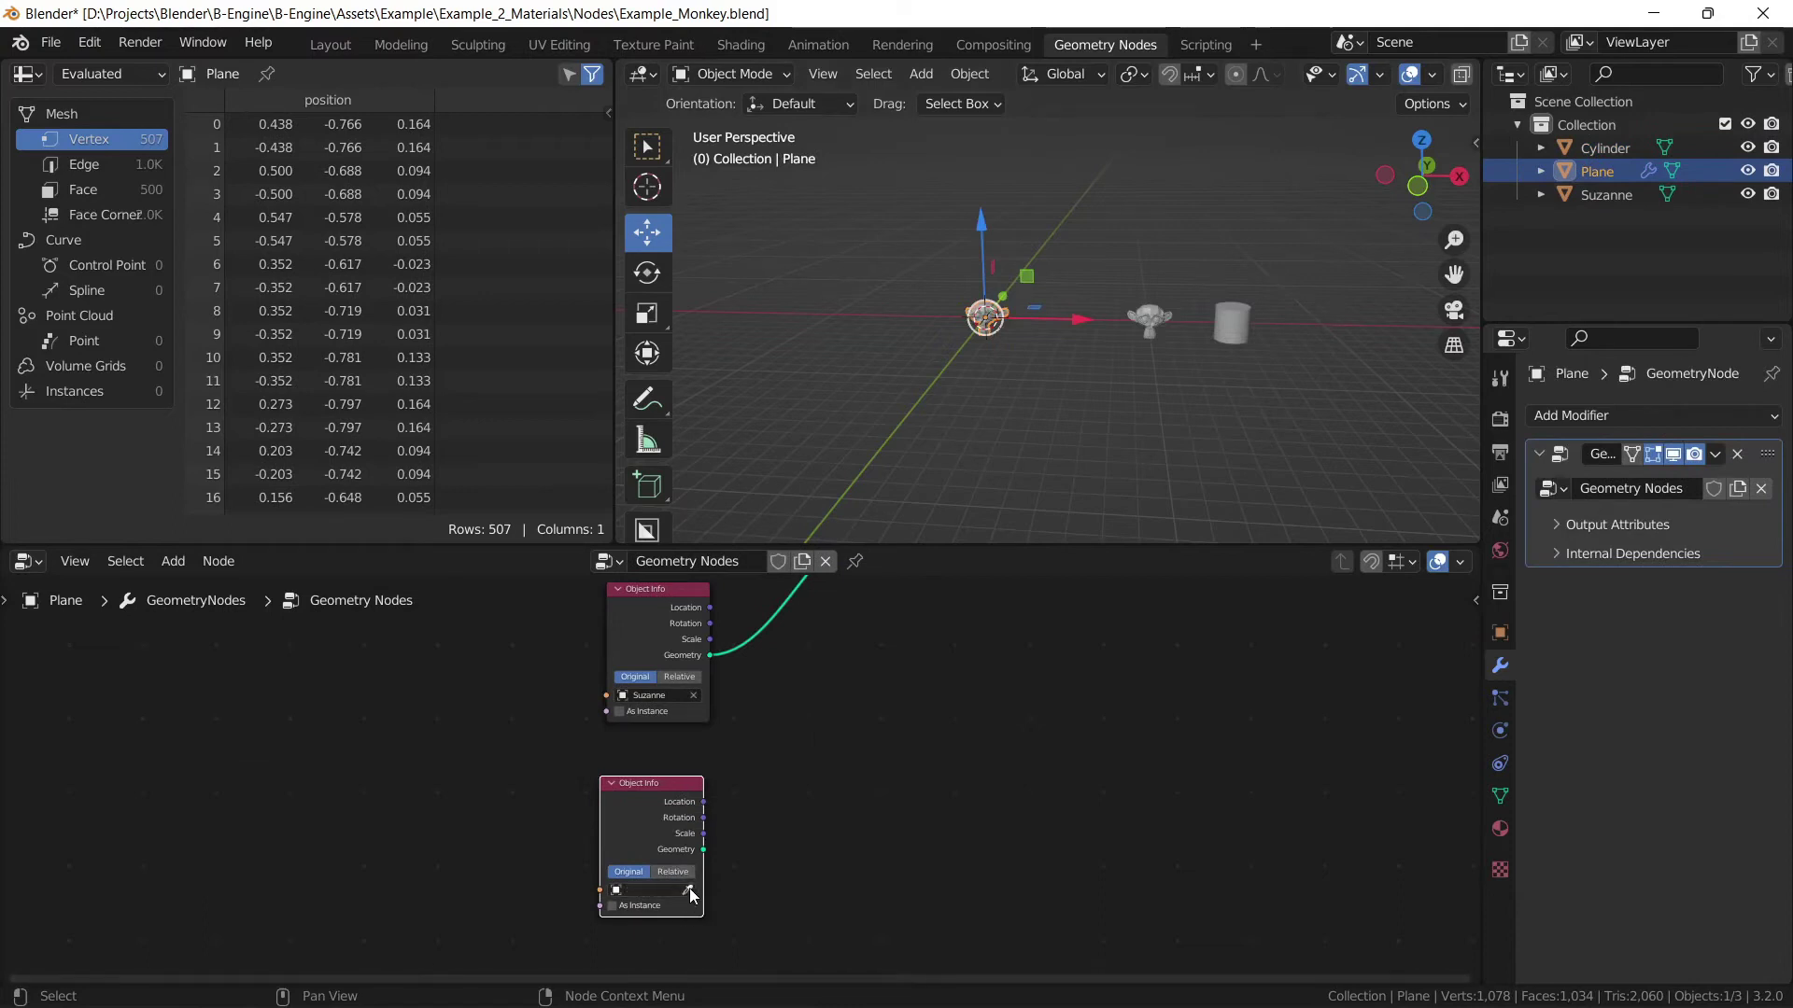
{"action": "left_click", "coordinate": [689, 888]}
{"action": "left_click", "coordinate": [1237, 312]}
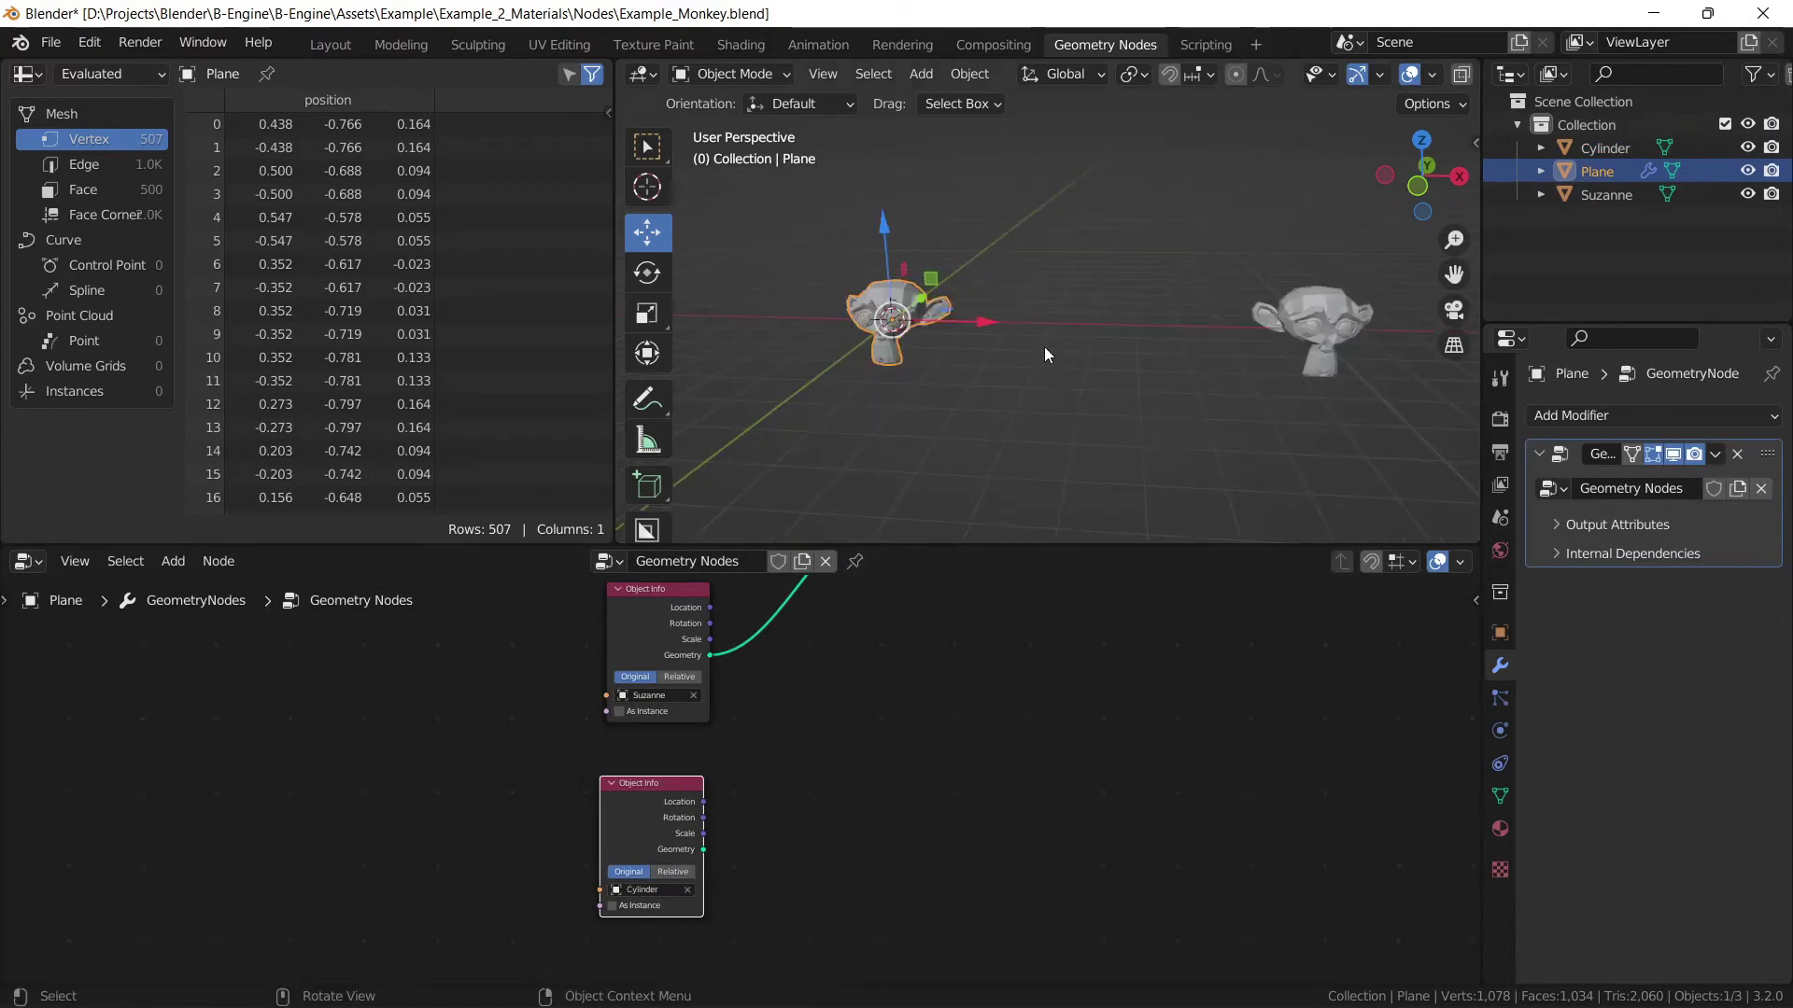
{"action": "scroll", "coordinate": [1036, 318], "scroll_direction": "up", "scroll_amount": 5}
Insert a Join Geometry node before Group Output and connect the Cylinder Object Info node's geometry to it.
{"action": "middle_click_drag", "start_coordinate": [724, 887], "coordinate": [617, 916]}
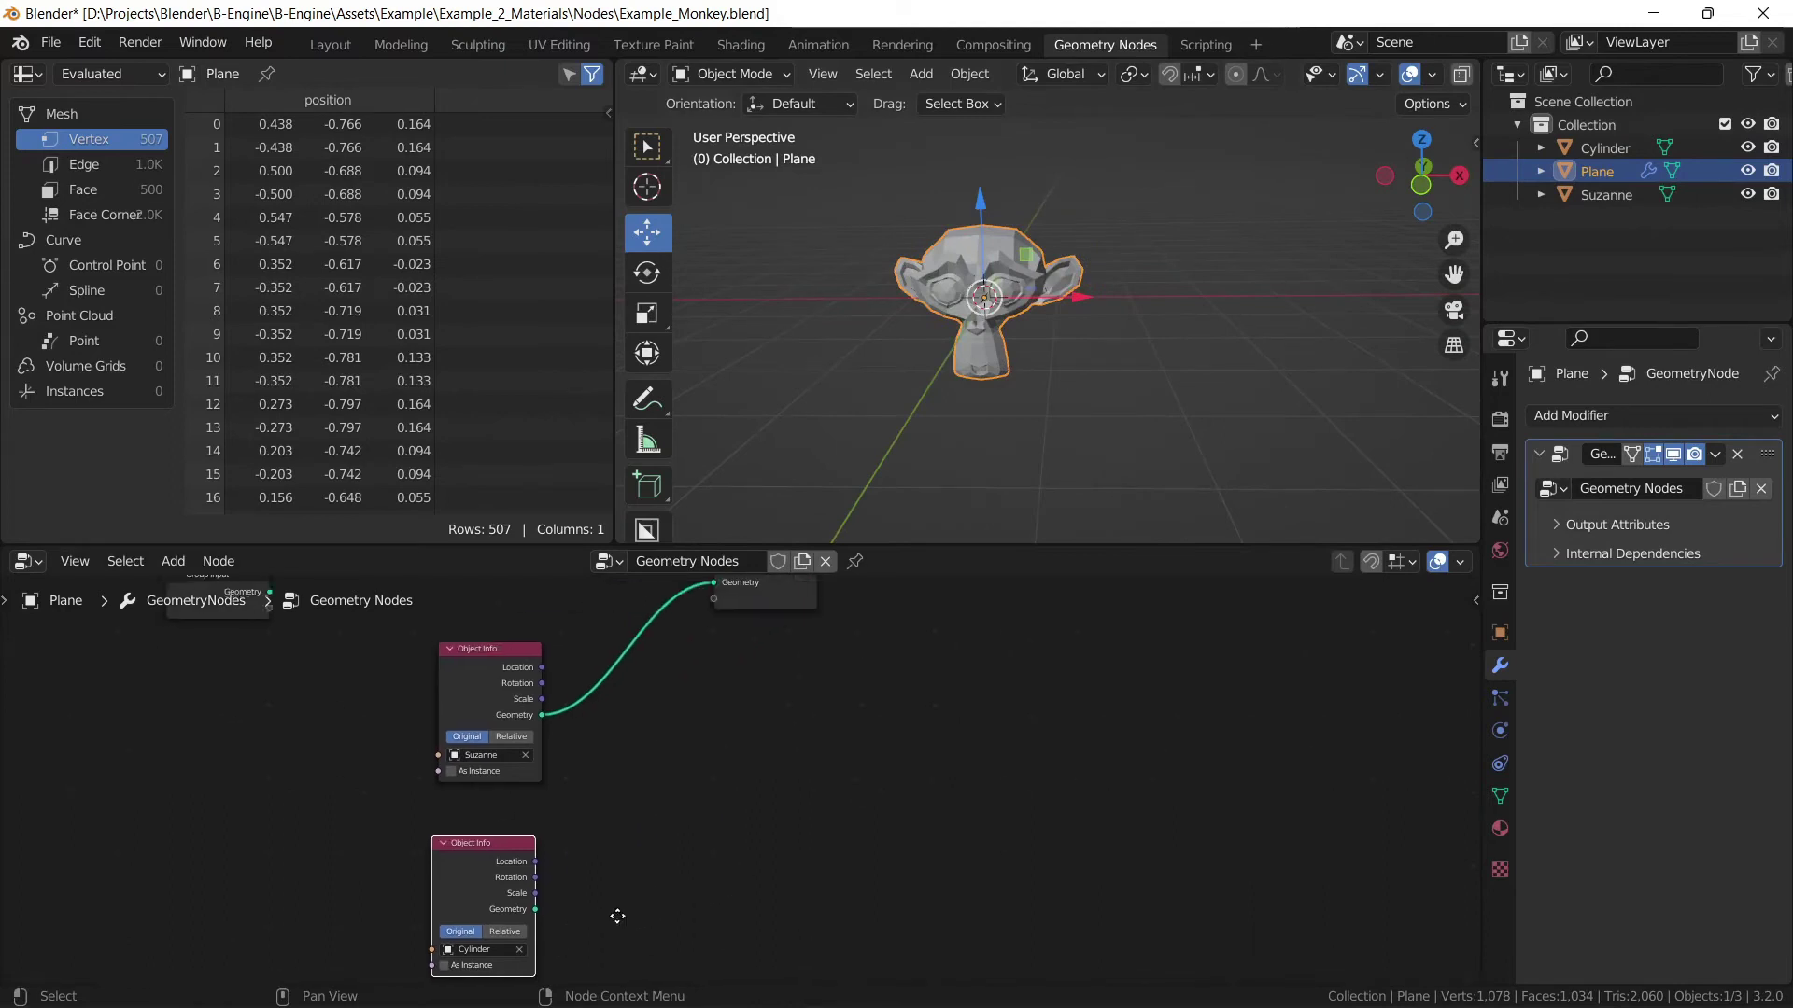
{"action": "scroll", "coordinate": [616, 841], "scroll_direction": "down", "scroll_amount": 1}
{"action": "key", "text": "shift+a"}
{"action": "mouse_move", "coordinate": [669, 551]}
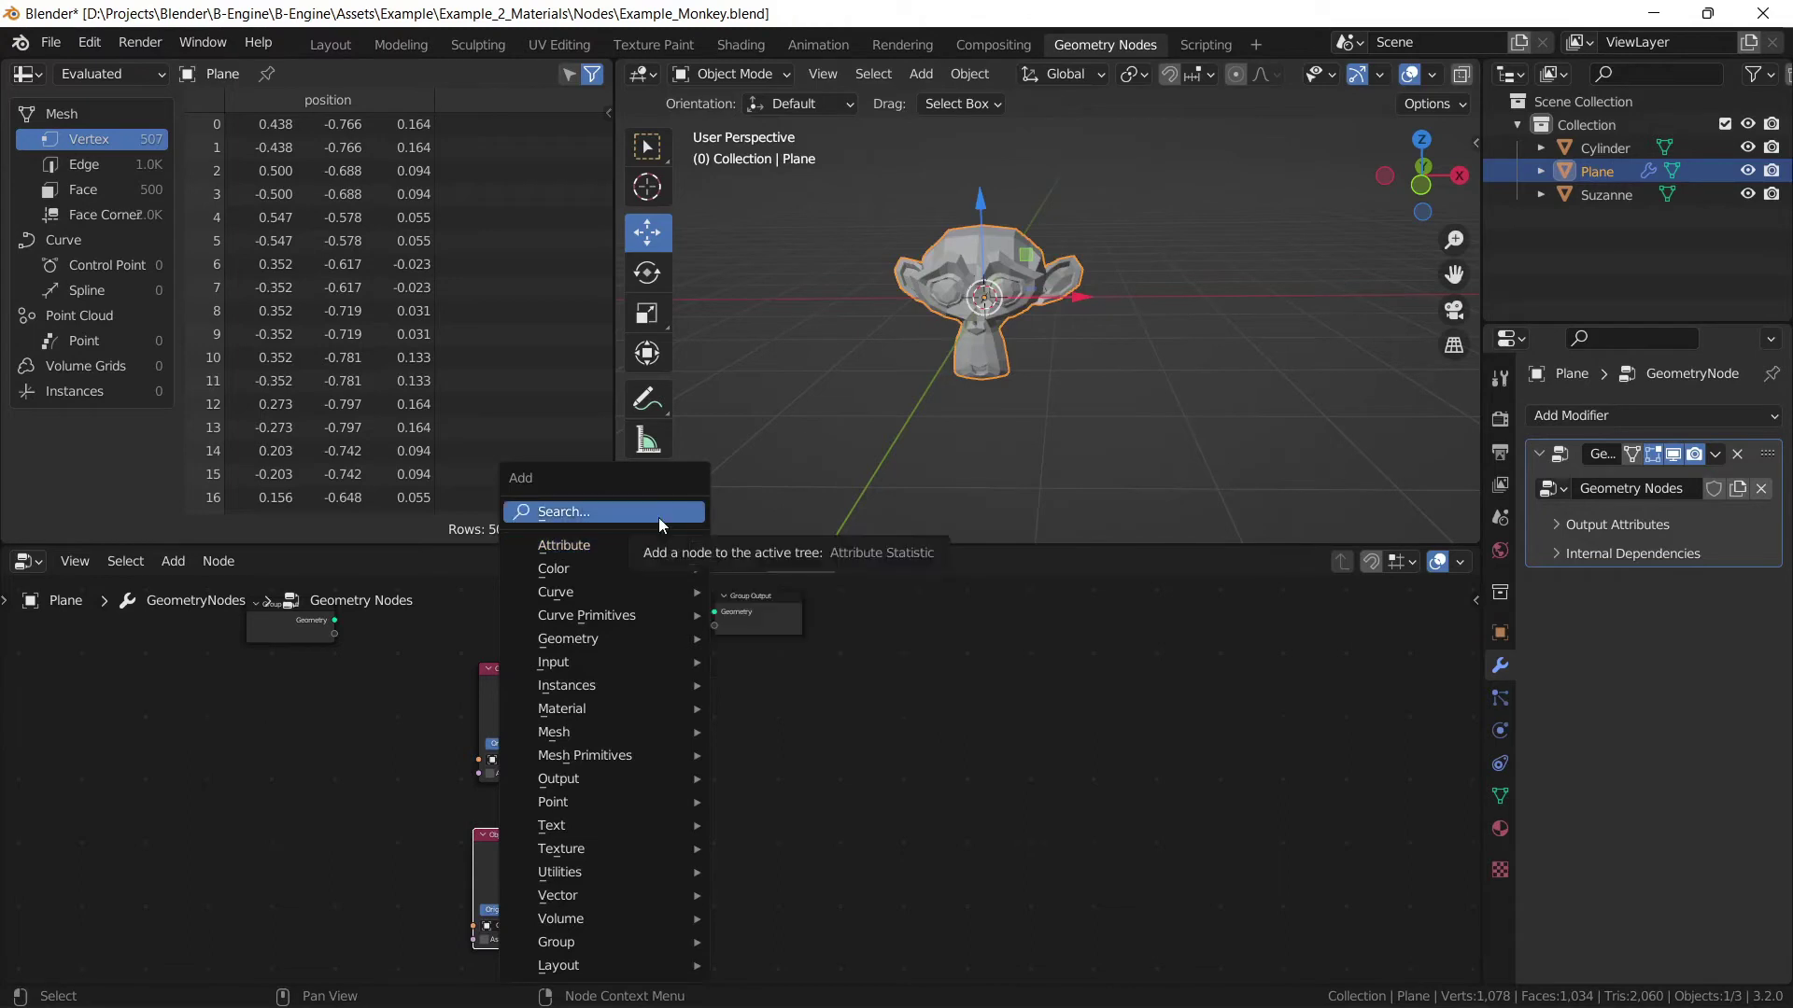
{"action": "left_click", "coordinate": [658, 517]}
{"action": "type", "text": "join"}
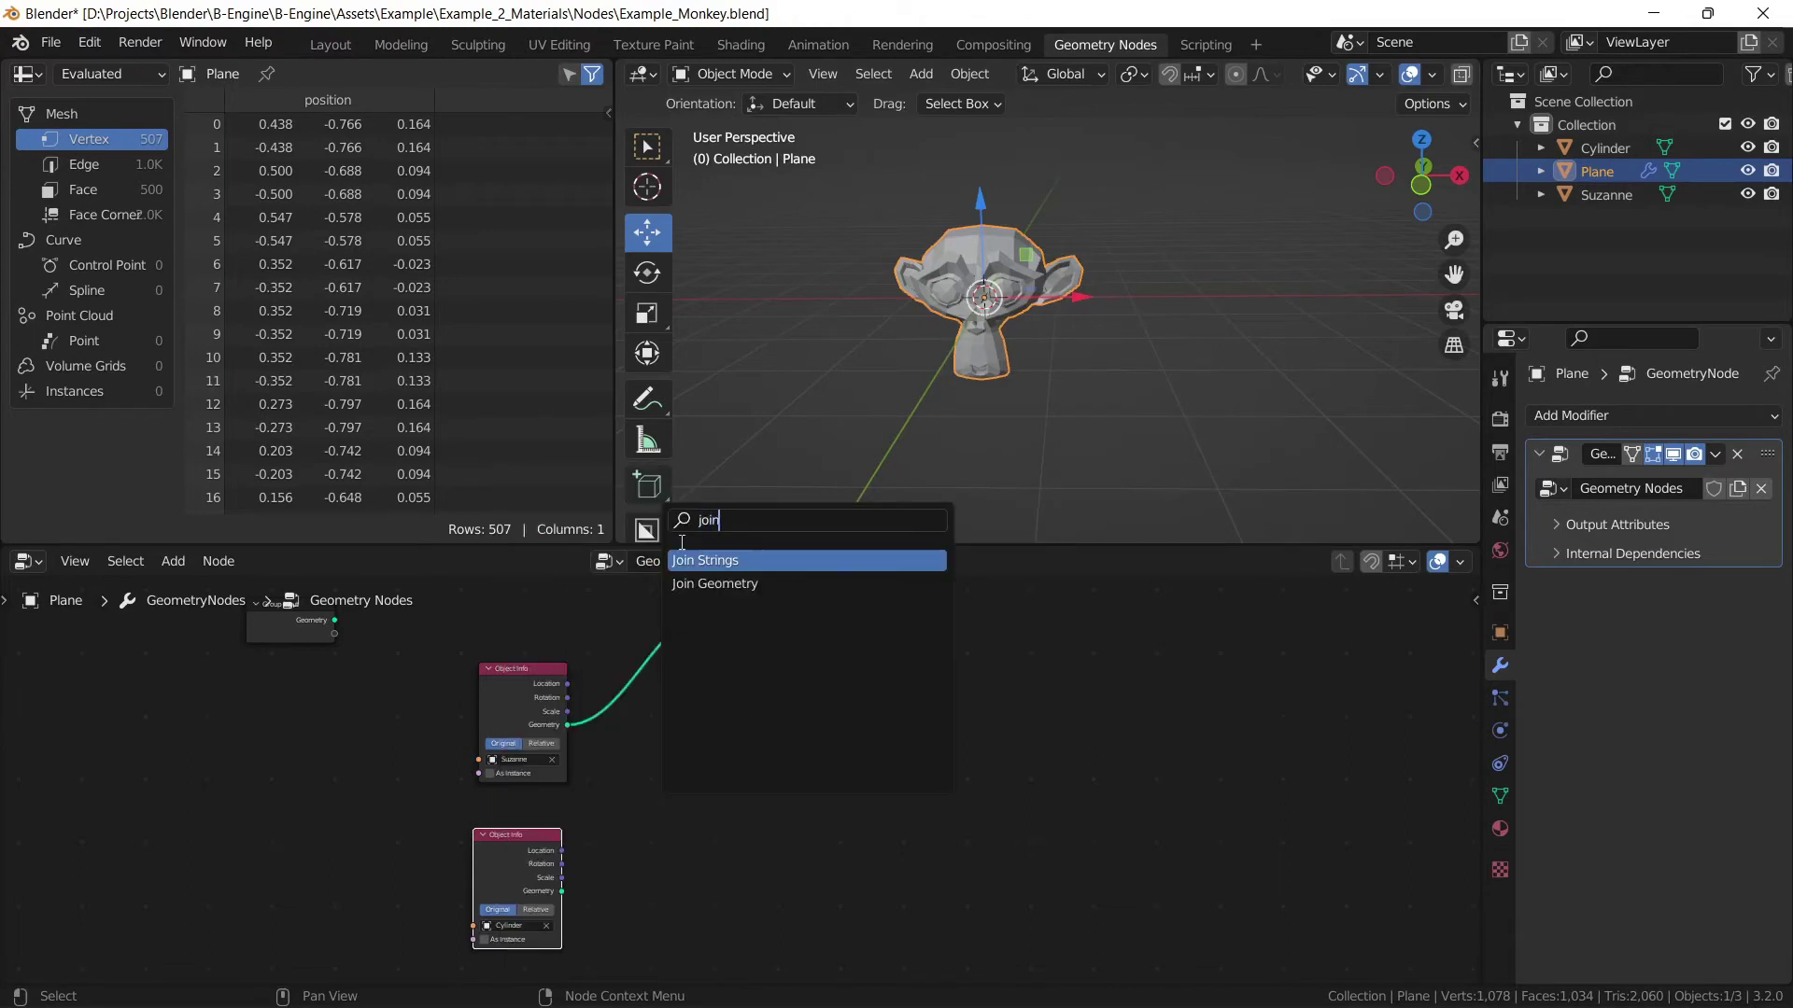
{"action": "key", "text": "Down"}
{"action": "key", "text": "Return"}
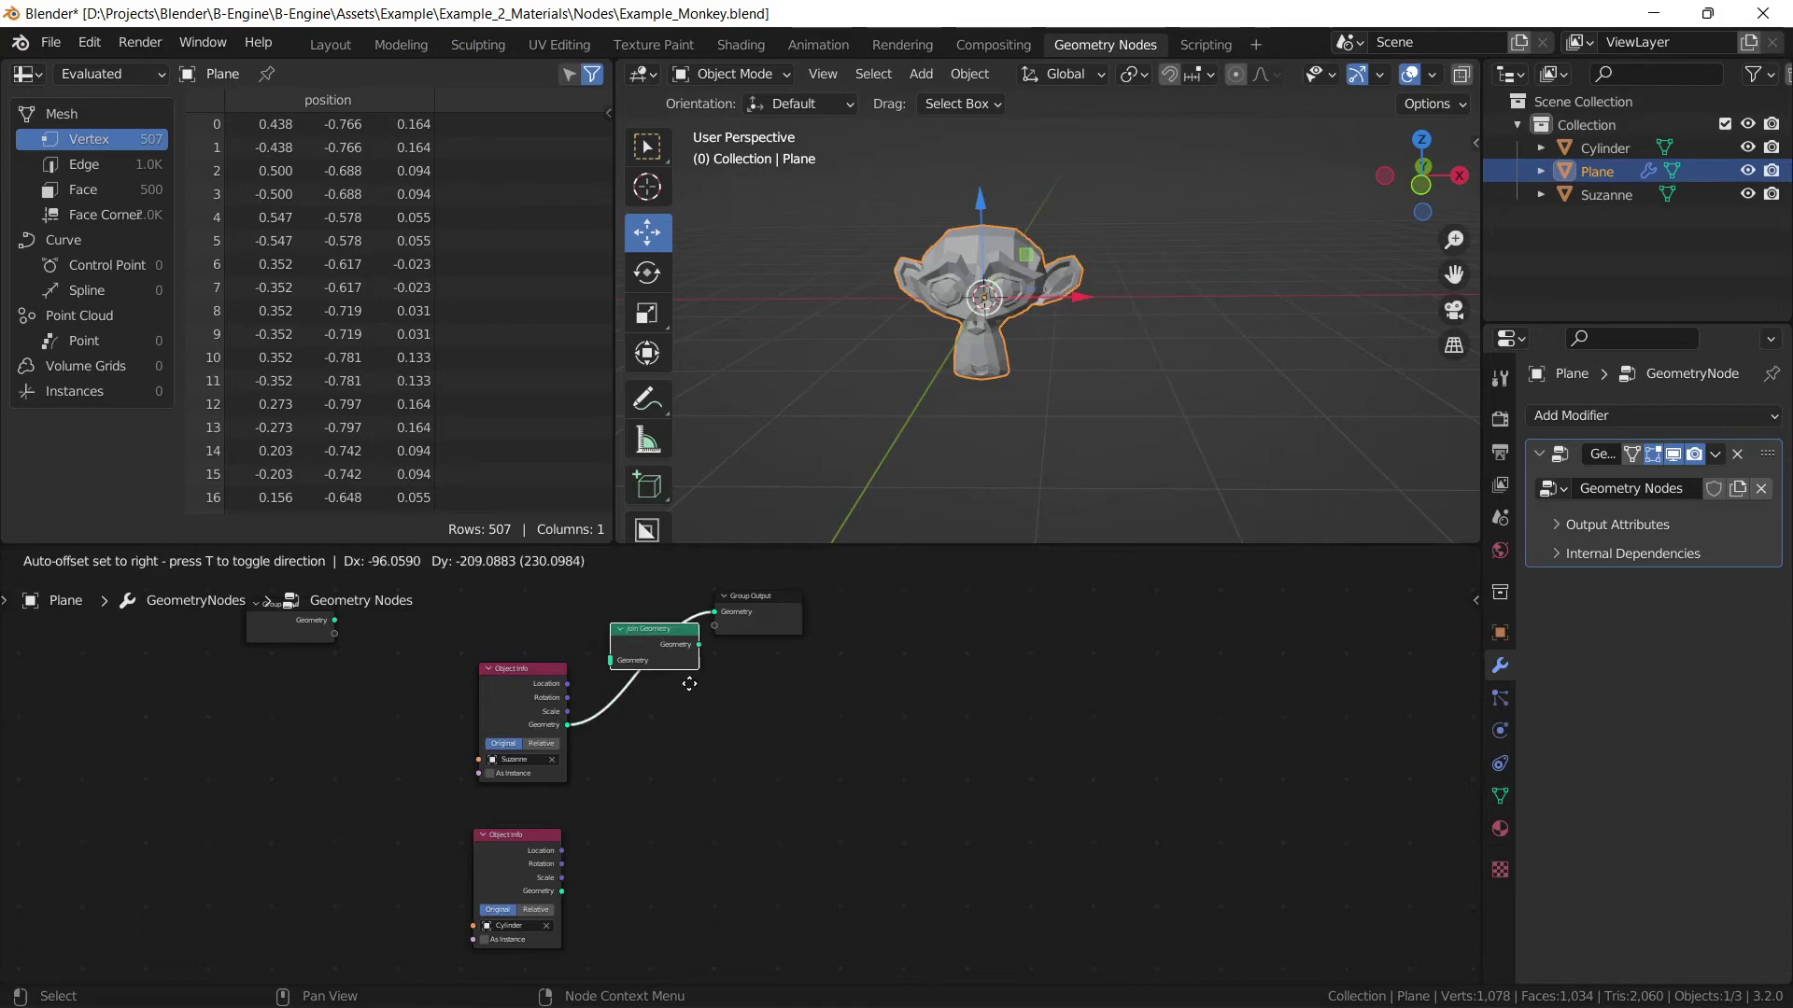
{"action": "left_click", "coordinate": [665, 649]}
{"action": "left_click_drag", "start_coordinate": [563, 891], "coordinate": [618, 660]}
{"action": "scroll", "coordinate": [673, 678], "scroll_direction": "up", "scroll_amount": 3}
{"action": "middle_click_drag", "start_coordinate": [628, 673], "coordinate": [712, 732]}
Insert a Translate Instances node between the Cylinder Object Info node and the Join Geometry node.
{"action": "key", "text": "shift+a"}
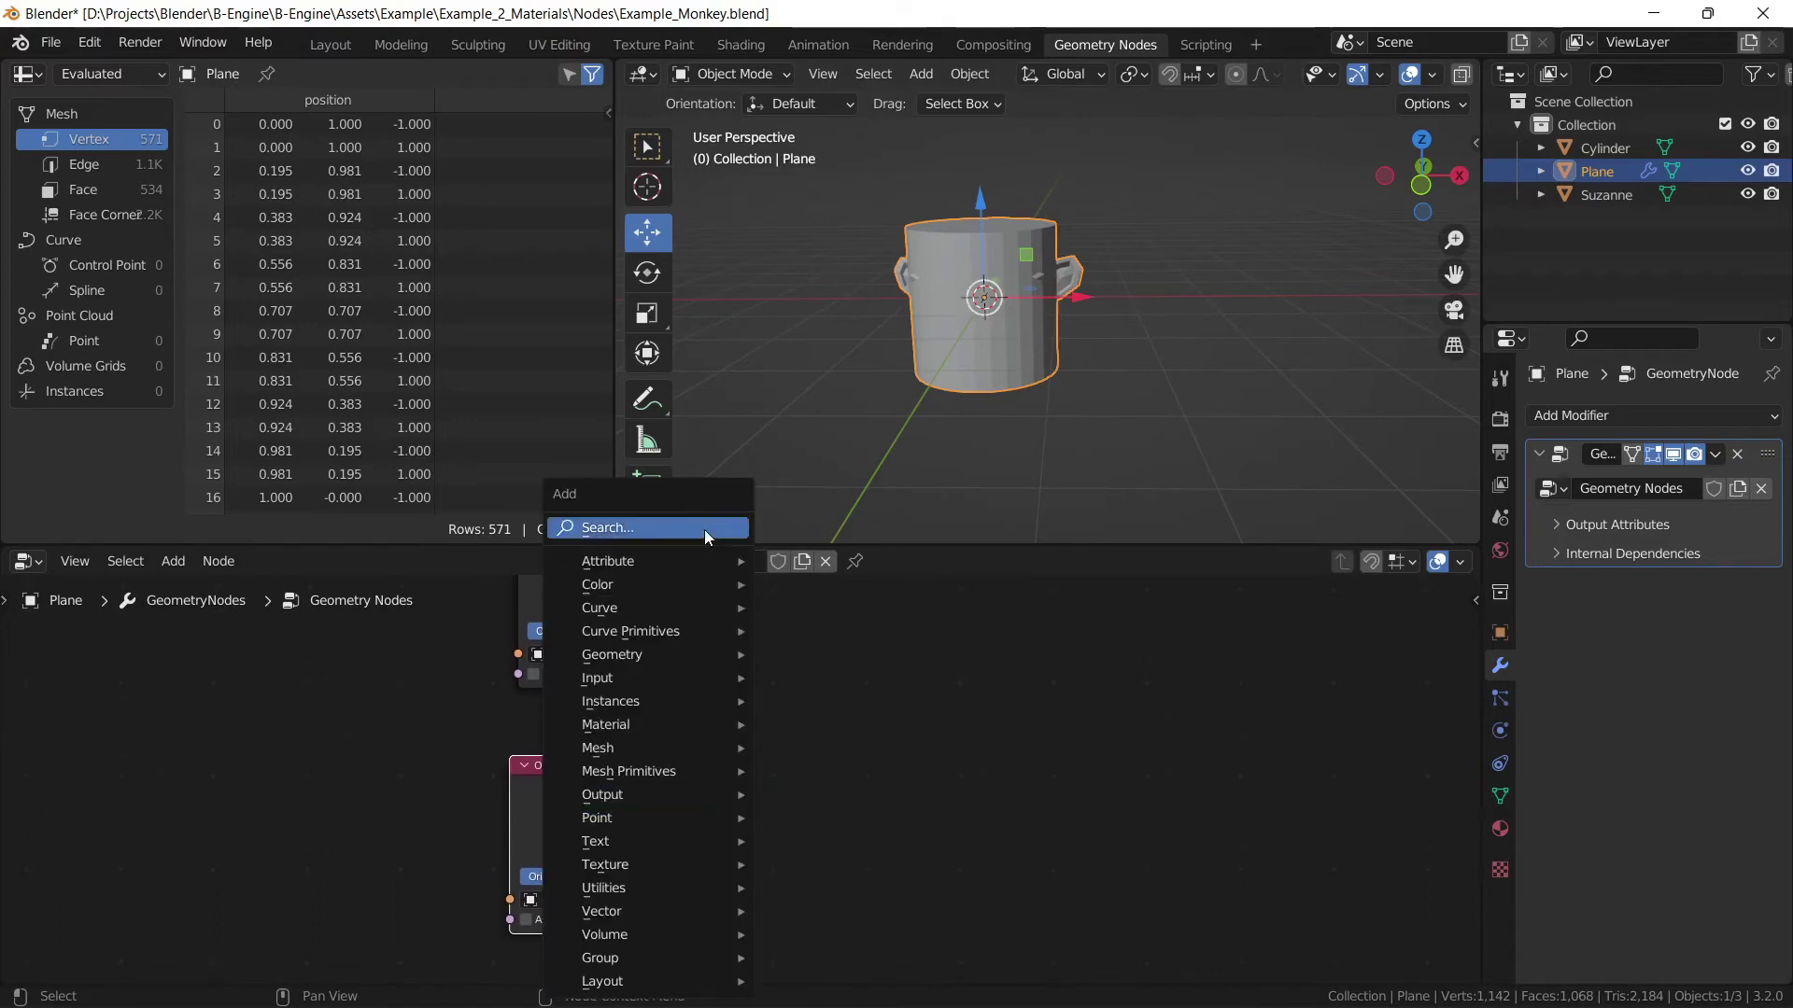
{"action": "left_click", "coordinate": [705, 530]}
{"action": "type", "text": "inst"}
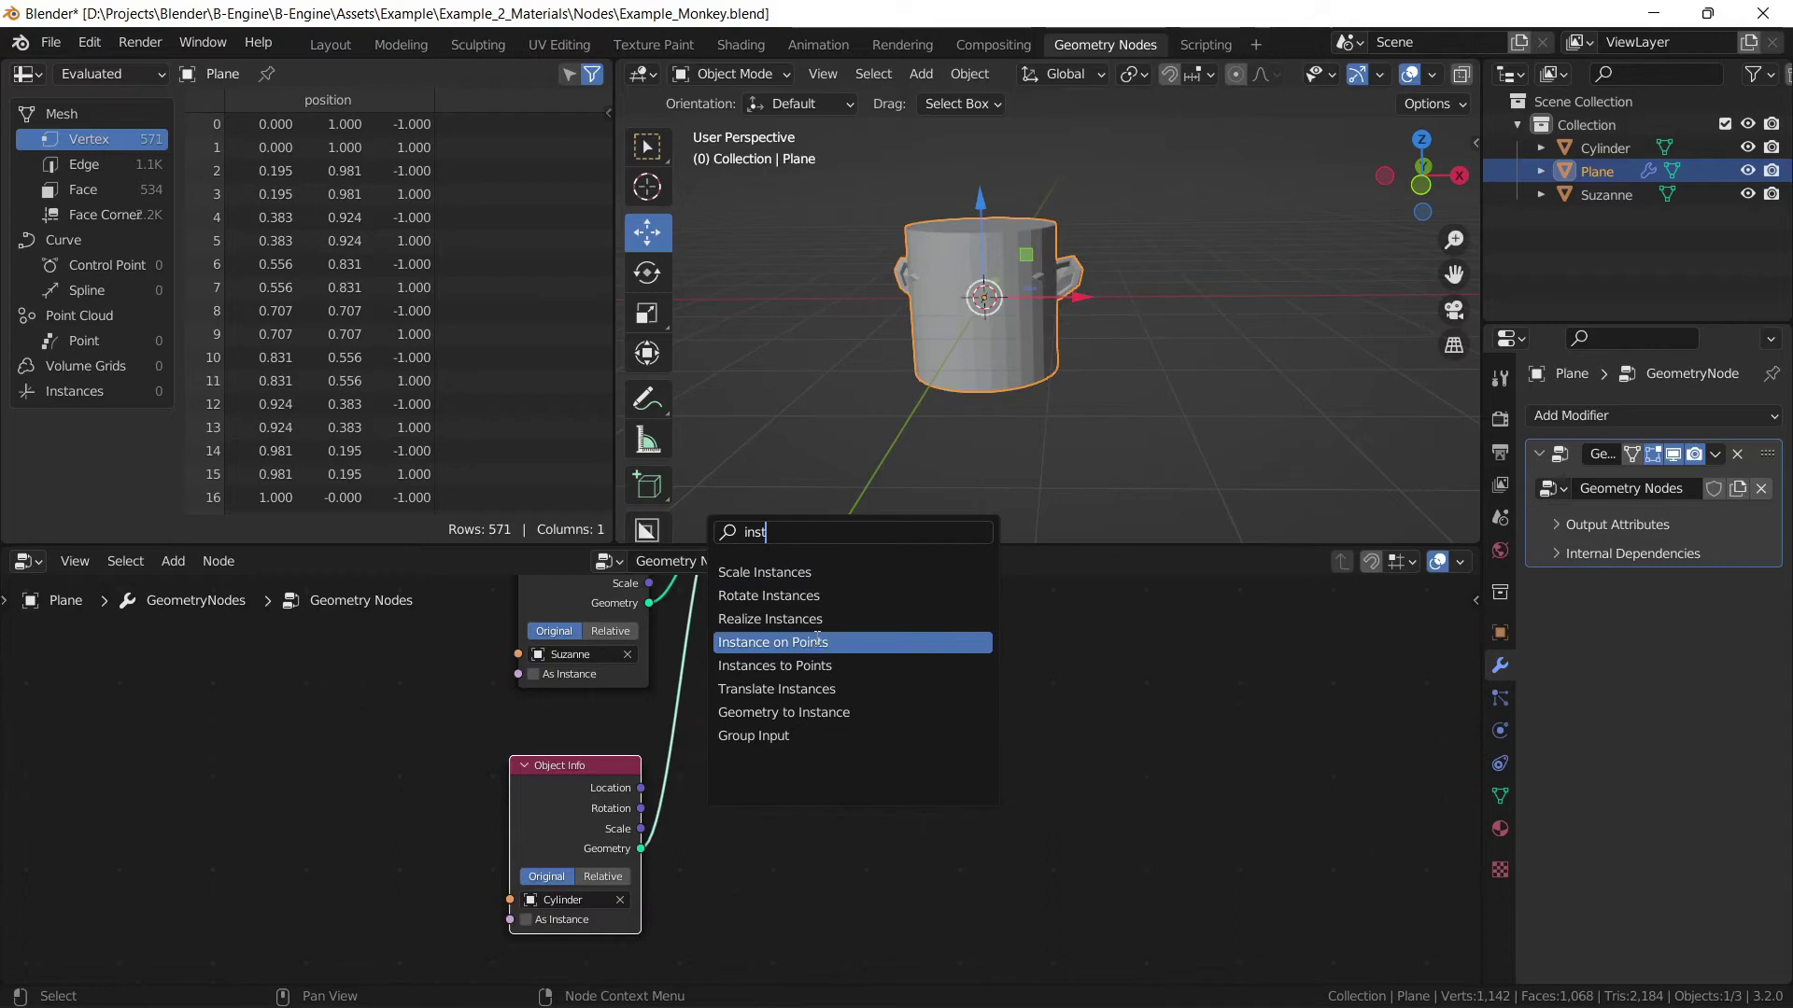
{"action": "left_click", "coordinate": [818, 689]}
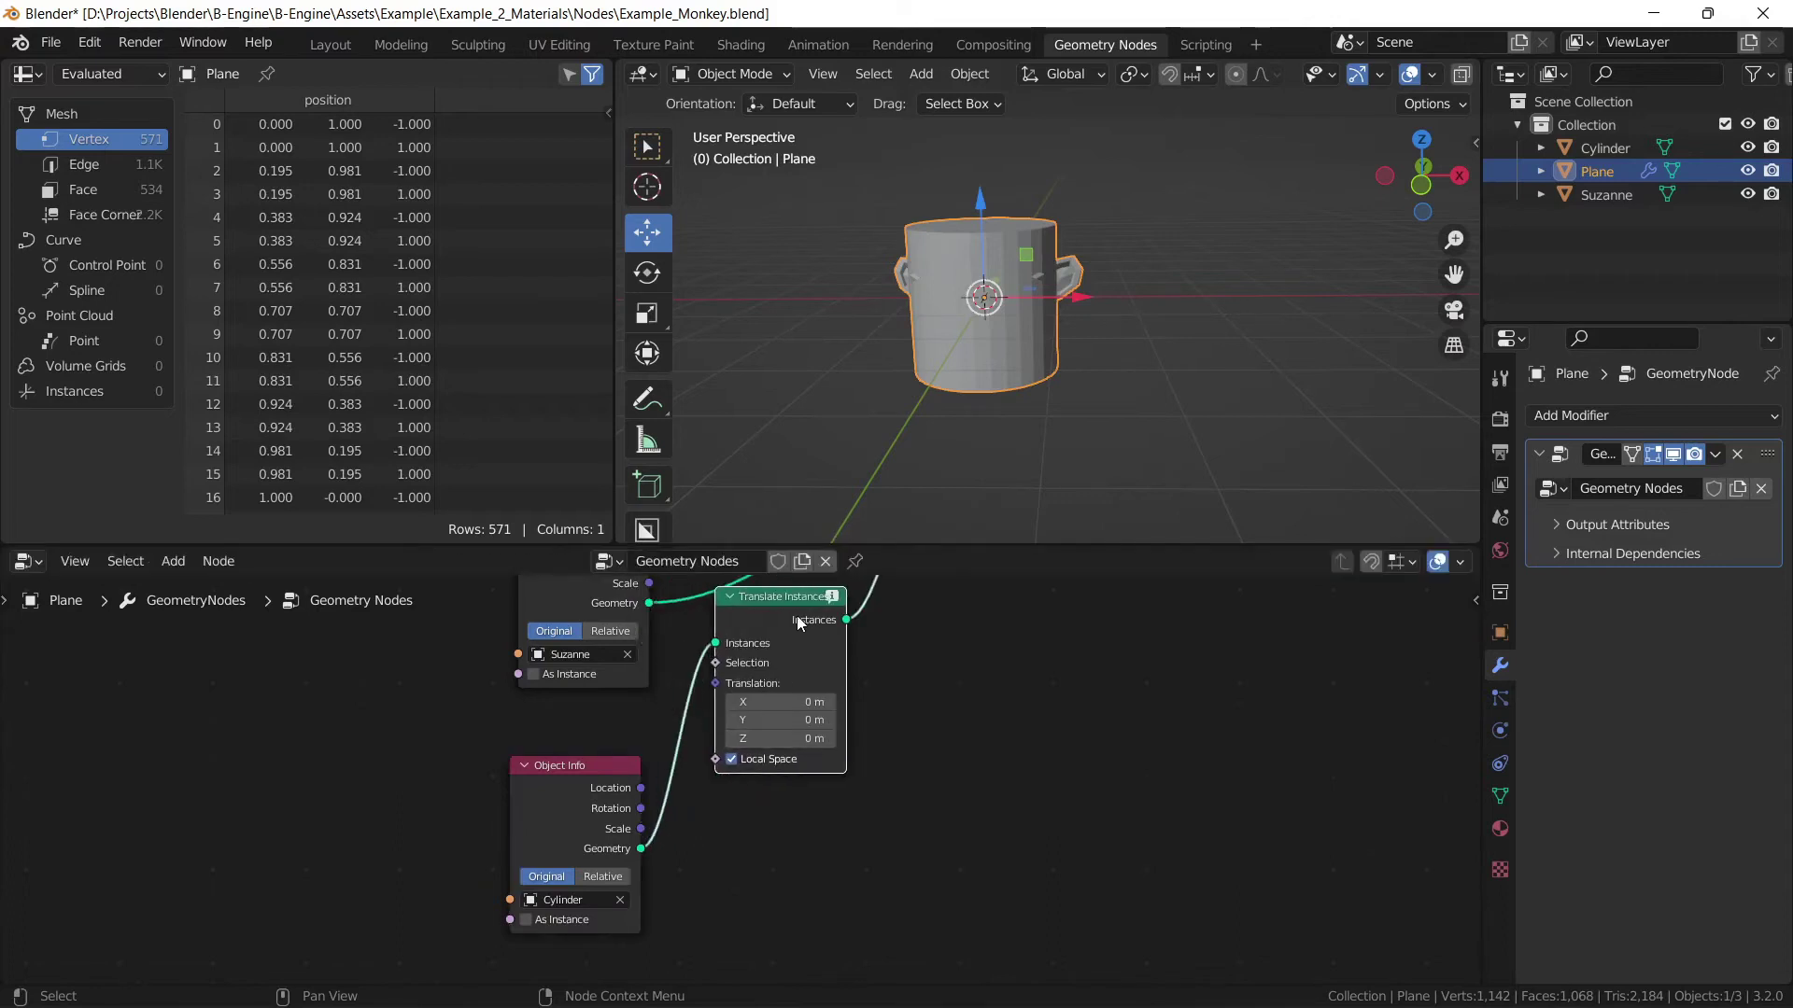
{"action": "left_click", "coordinate": [836, 750]}
Try to shift the cylinder with an X translation of 5.8 m in the Translate Instances node.
{"action": "mouse_move", "coordinate": [816, 841]}
{"action": "left_mouse_down"}
{"action": "mouse_move", "coordinate": [839, 840]}
{"action": "mouse_move", "coordinate": [786, 843]}
{"action": "mouse_move", "coordinate": [871, 843]}
{"action": "mouse_move", "coordinate": [852, 843]}
{"action": "left_mouse_up"}
{"action": "key", "text": "ctrl+z"}
{"action": "scroll", "coordinate": [1024, 788], "scroll_direction": "down", "scroll_amount": 6}
{"action": "scroll", "coordinate": [1035, 300], "scroll_direction": "down", "scroll_amount": 6}
{"action": "middle_click_drag", "start_coordinate": [1034, 299], "coordinate": [1027, 322]}
{"action": "scroll", "coordinate": [926, 638], "scroll_direction": "up", "scroll_amount": 4}
{"action": "mouse_move", "coordinate": [881, 709]}
{"action": "middle_mouse_down"}
{"action": "mouse_move", "coordinate": [814, 799]}
{"action": "mouse_move", "coordinate": [857, 688]}
{"action": "middle_mouse_up"}
{"action": "scroll", "coordinate": [860, 730], "scroll_direction": "up", "scroll_amount": 4}
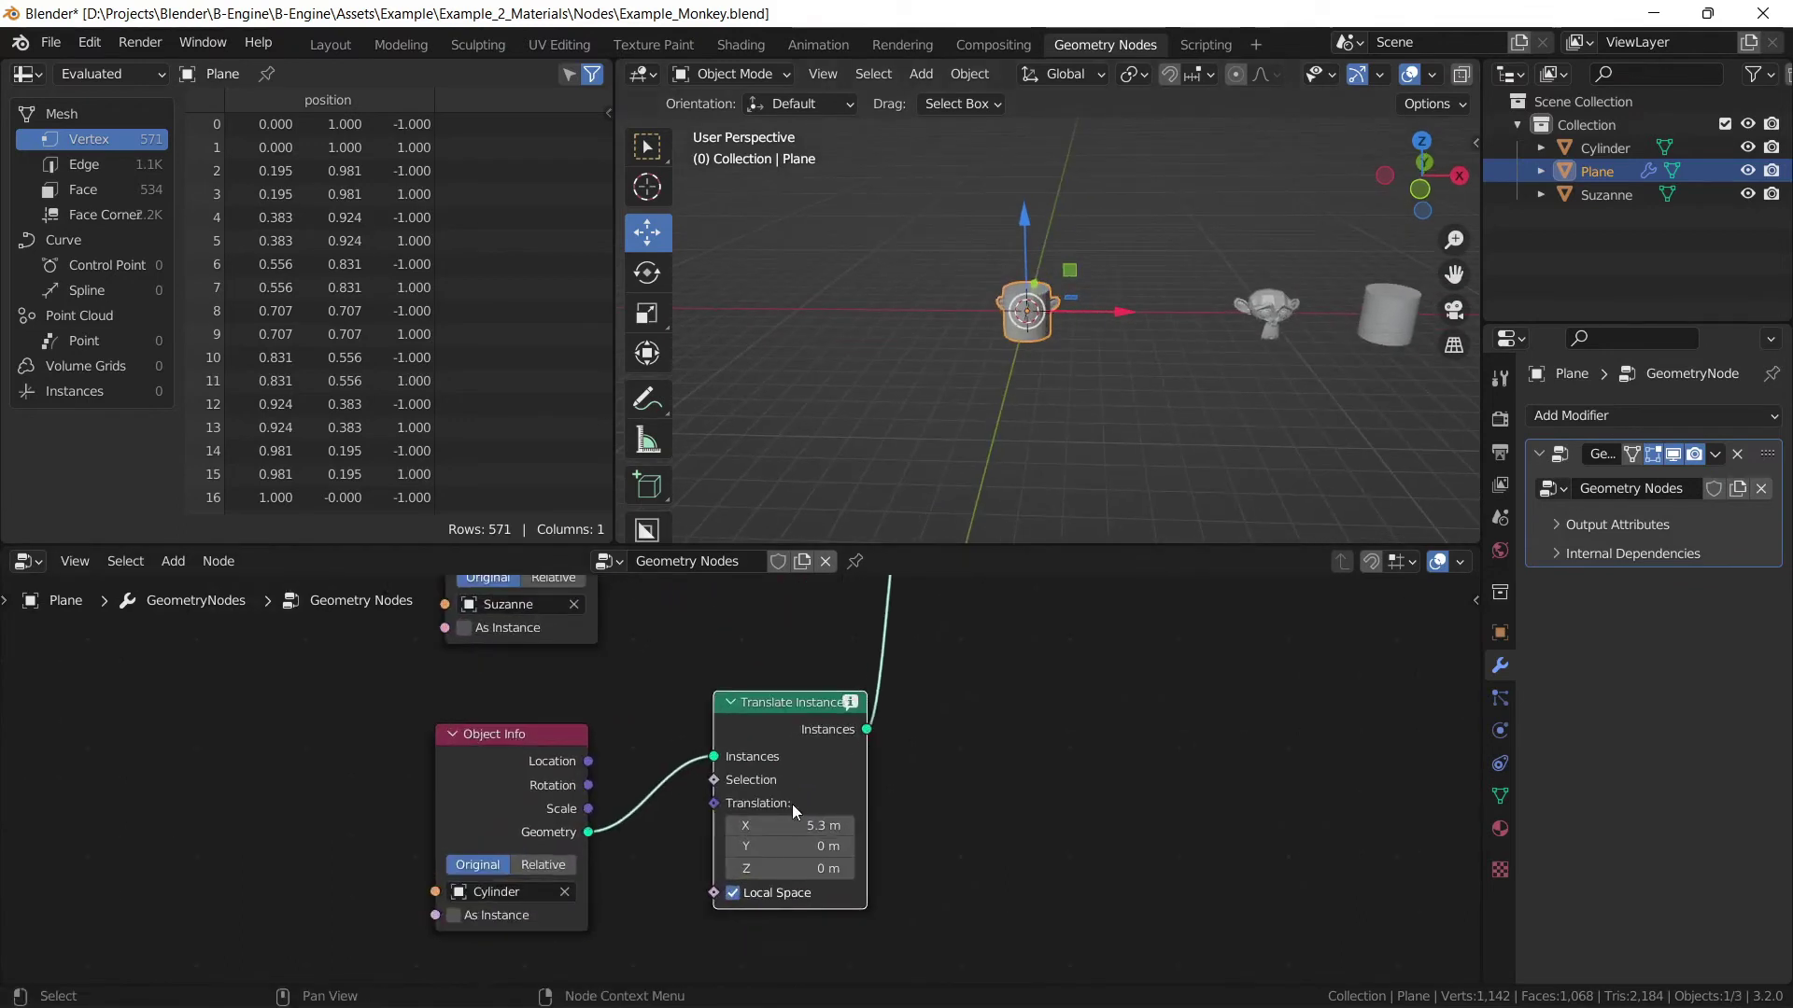
{"action": "mouse_move", "coordinate": [838, 823]}
{"action": "left_mouse_down"}
{"action": "mouse_move", "coordinate": [869, 823]}
{"action": "mouse_move", "coordinate": [844, 825]}
{"action": "left_mouse_up"}
{"action": "left_click_drag", "start_coordinate": [793, 739], "coordinate": [750, 688], "text": "alt"}
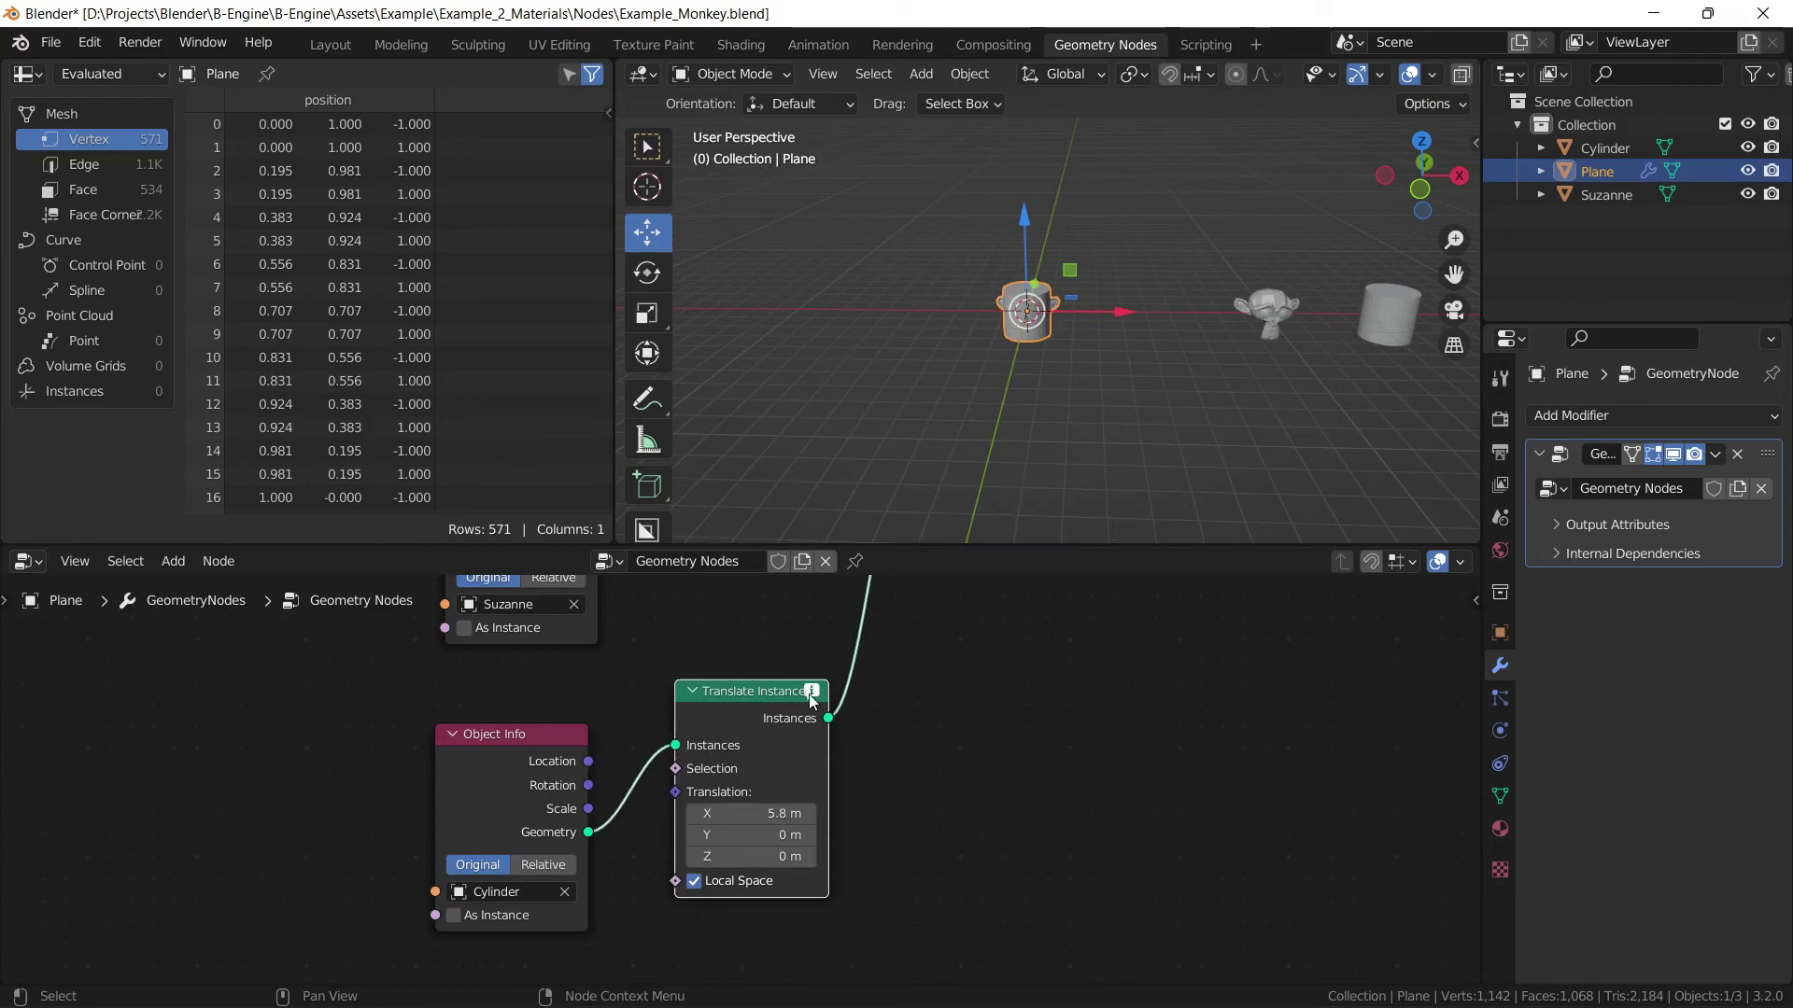
Enable As Instance on both Object Info nodes and set the Translate Instances X translation to -4.3 m.
{"action": "left_click", "coordinate": [454, 915]}
{"action": "left_click", "coordinate": [464, 629]}
{"action": "left_click_drag", "start_coordinate": [749, 822], "coordinate": [695, 813]}
{"action": "scroll", "coordinate": [973, 429], "scroll_direction": "down", "scroll_amount": 1}
{"action": "scroll", "coordinate": [973, 429], "scroll_direction": "up", "scroll_amount": 5}
{"action": "middle_click_drag", "start_coordinate": [910, 353], "coordinate": [1014, 336], "text": "shift"}
{"action": "scroll", "coordinate": [1038, 372], "scroll_direction": "up", "scroll_amount": 2}
{"action": "scroll", "coordinate": [1158, 332], "scroll_direction": "down", "scroll_amount": 3}
{"action": "middle_click_drag", "start_coordinate": [1163, 332], "coordinate": [1082, 371]}
{"action": "scroll", "coordinate": [1085, 357], "scroll_direction": "up", "scroll_amount": 2}
{"action": "scroll", "coordinate": [820, 680], "scroll_direction": "down", "scroll_amount": 4}
{"action": "middle_click_drag", "start_coordinate": [820, 681], "coordinate": [832, 786]}
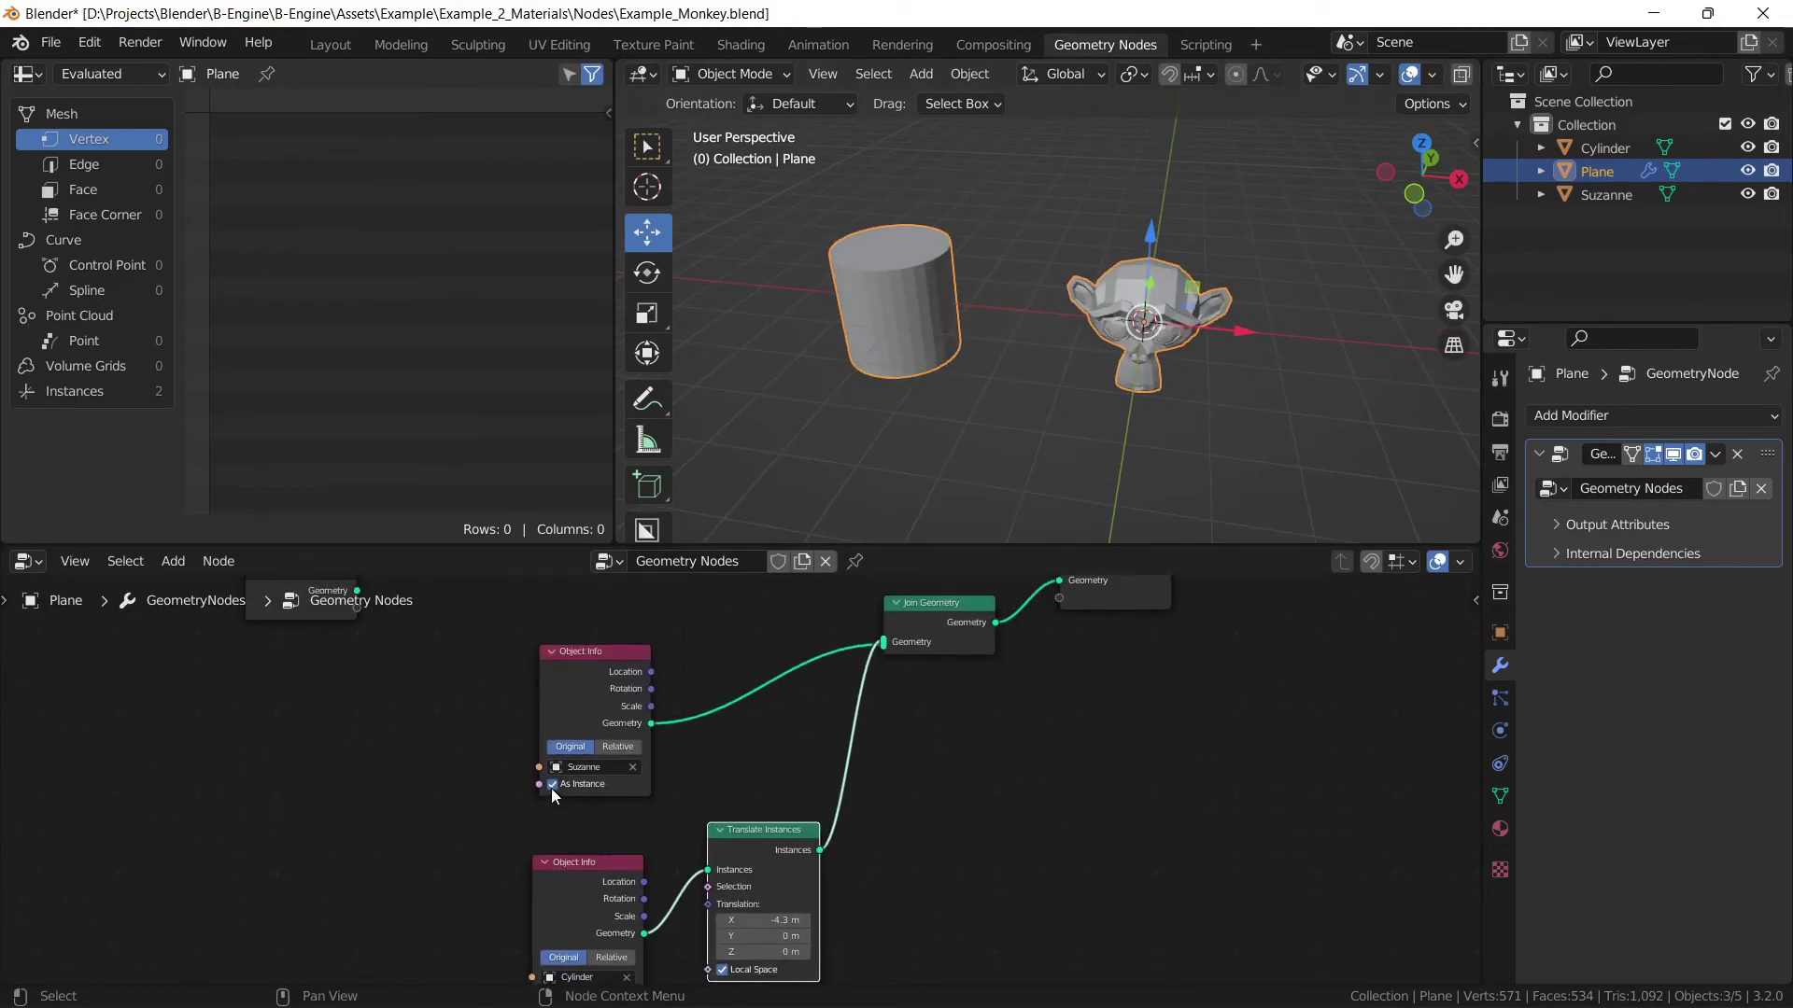
{"action": "scroll", "coordinate": [551, 788], "scroll_direction": "up", "scroll_amount": 5}
{"action": "middle_click_drag", "start_coordinate": [575, 840], "coordinate": [707, 662]}
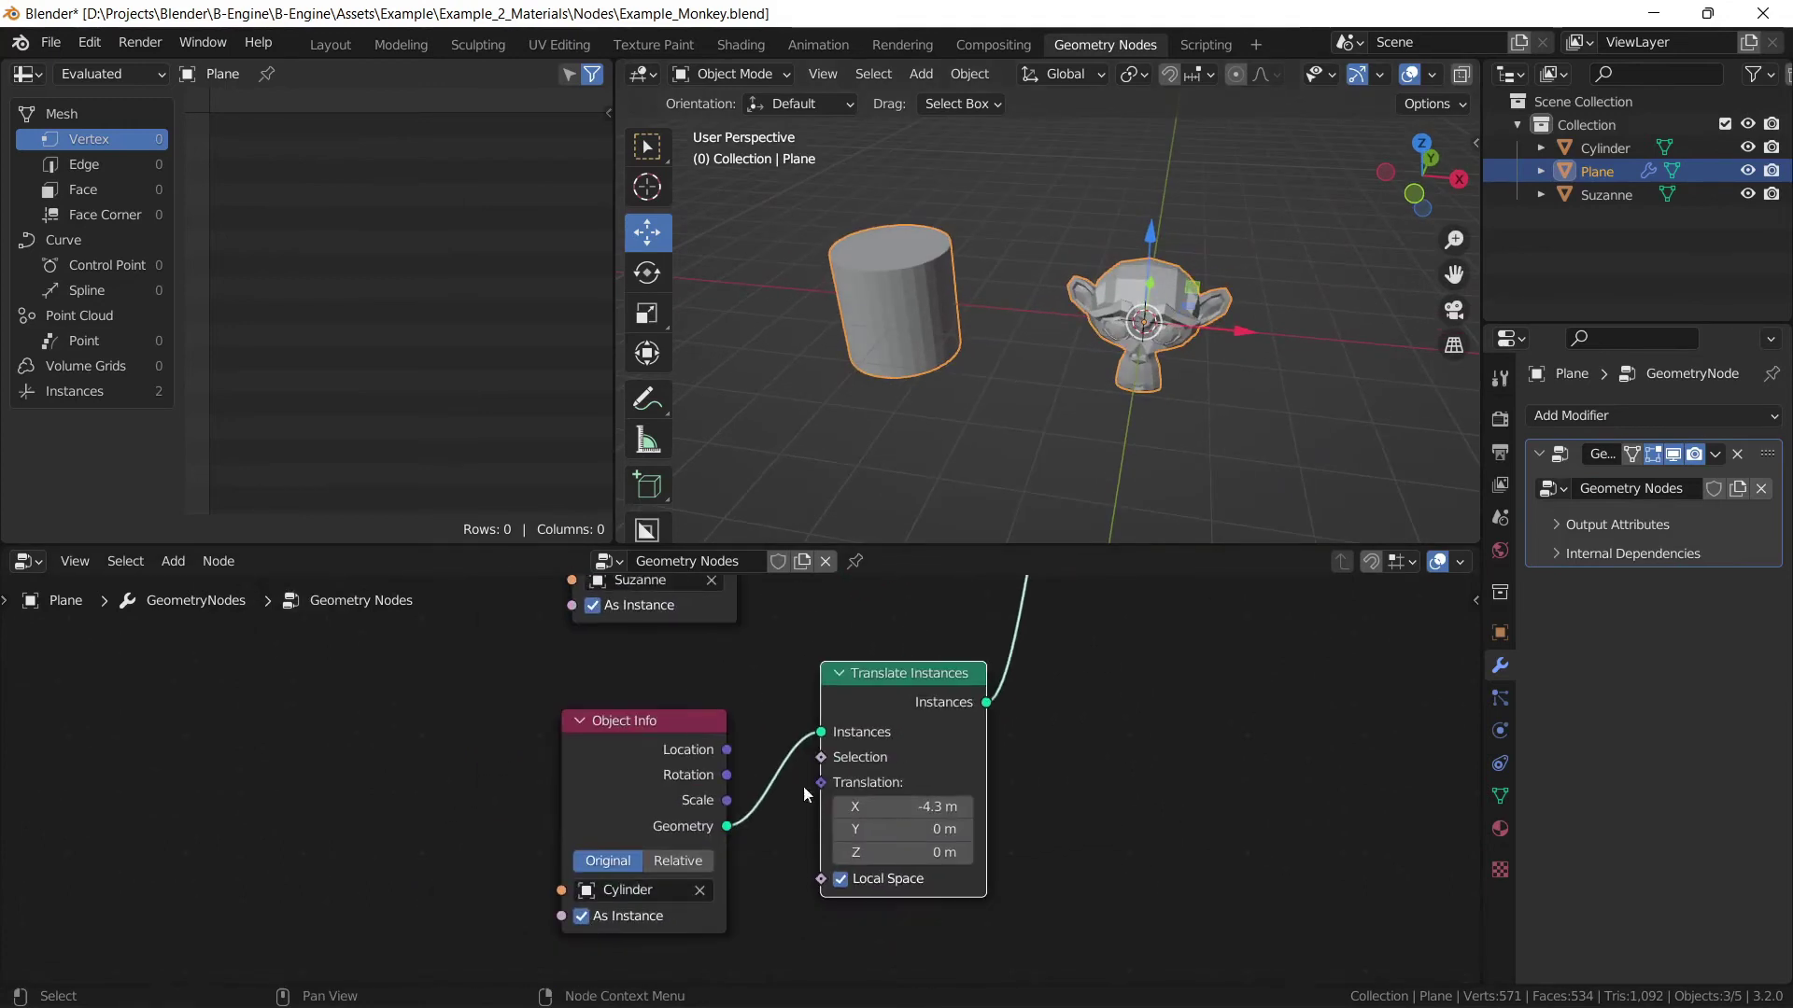
{"action": "middle_click_drag", "start_coordinate": [870, 706], "coordinate": [716, 777]}
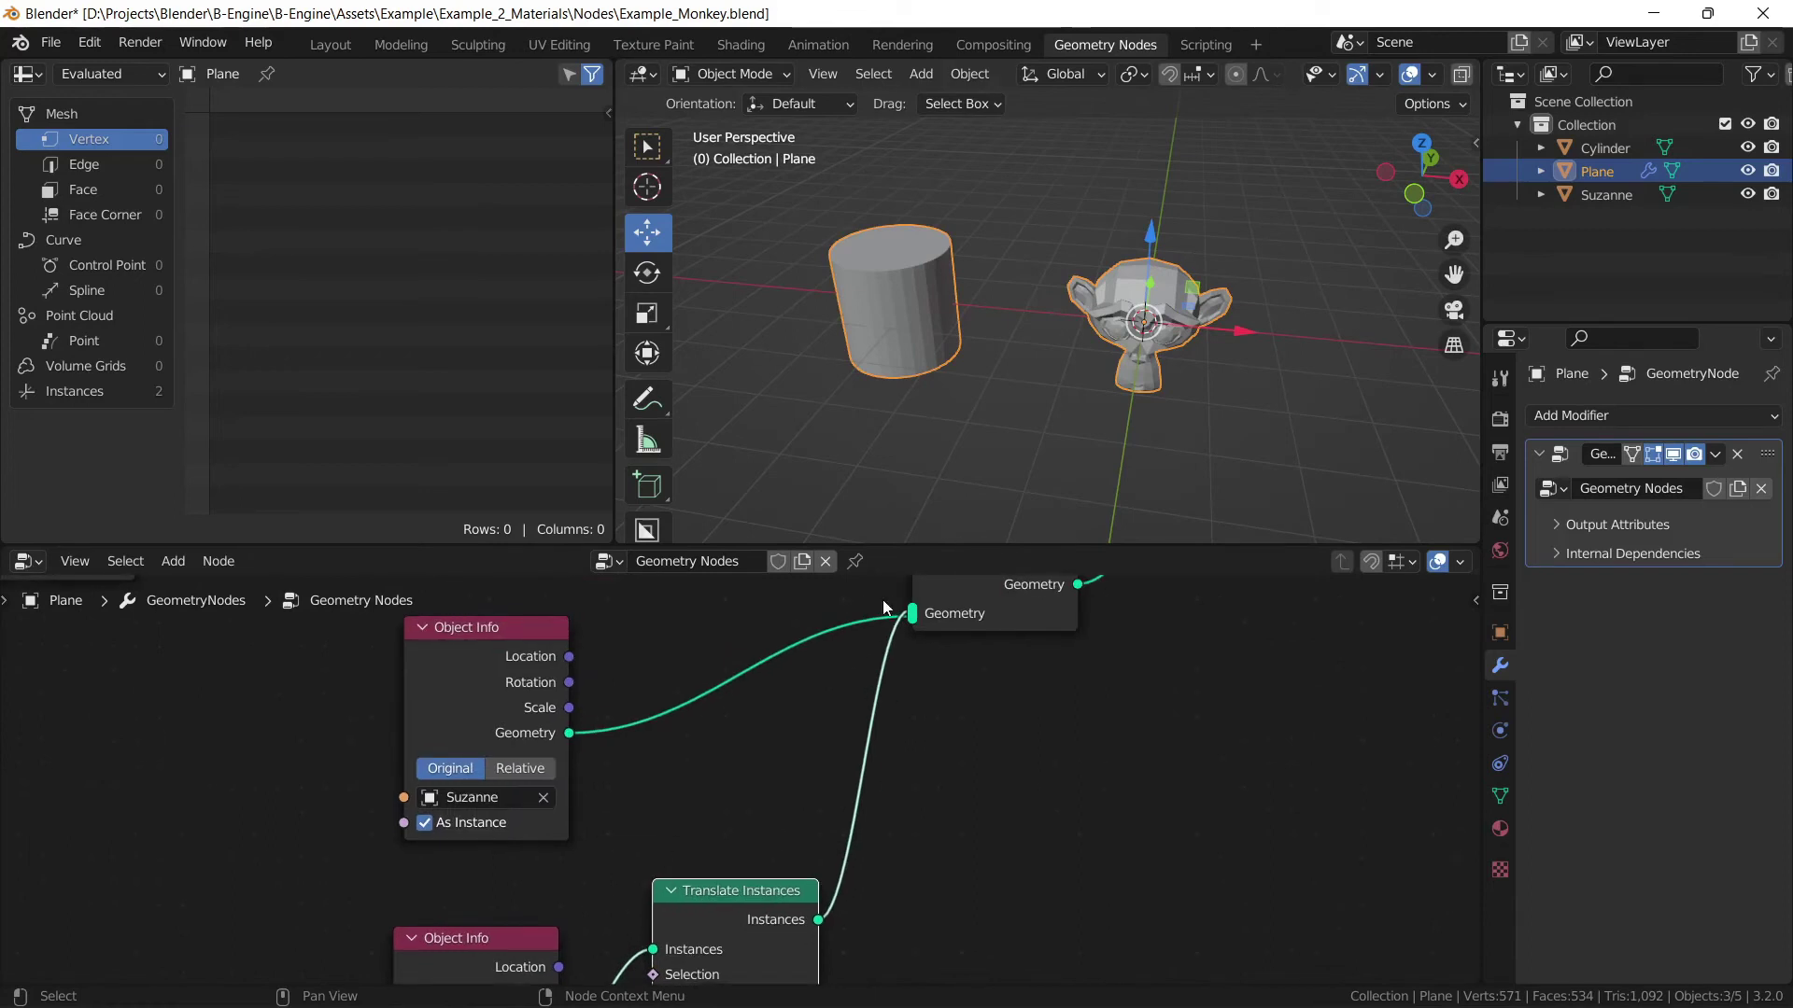
Save the Blender file, switch to Unity, and run the nodes on the GameObject's B Engine Component.
{"action": "middle_click_drag", "start_coordinate": [937, 518], "coordinate": [995, 383]}
{"action": "key", "text": "ctrl+s"}
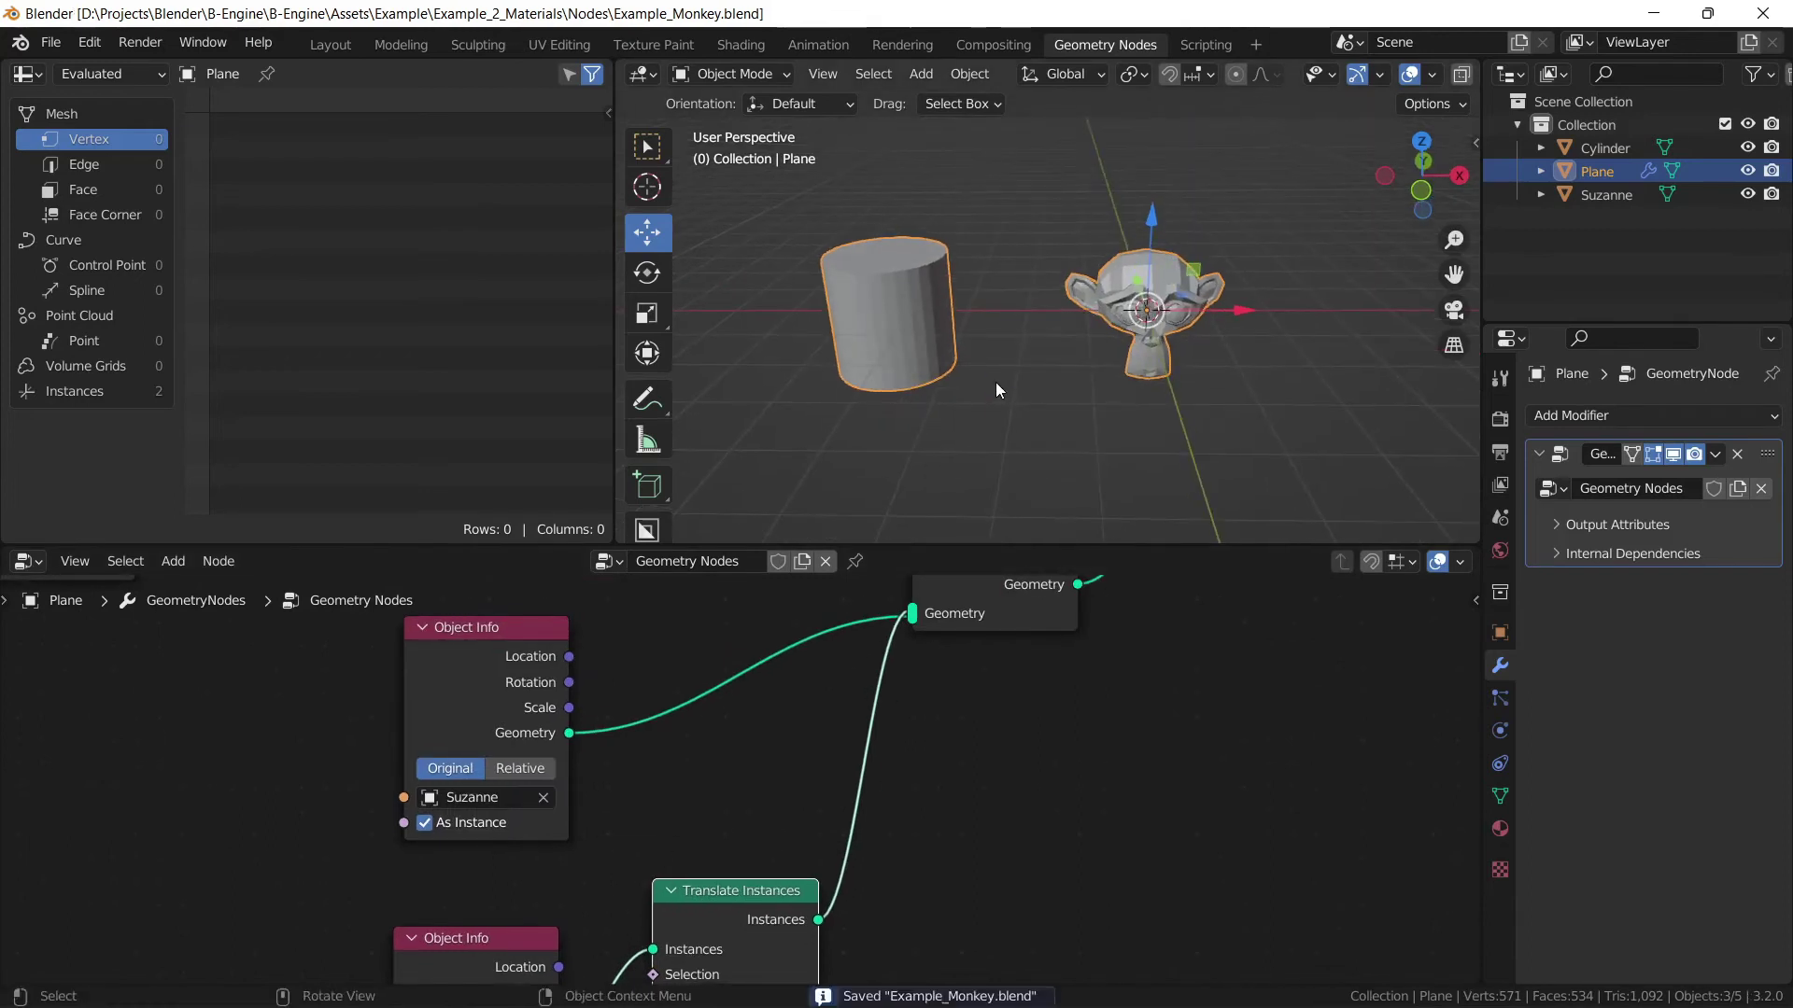
{"action": "key", "text": "alt+Tab"}
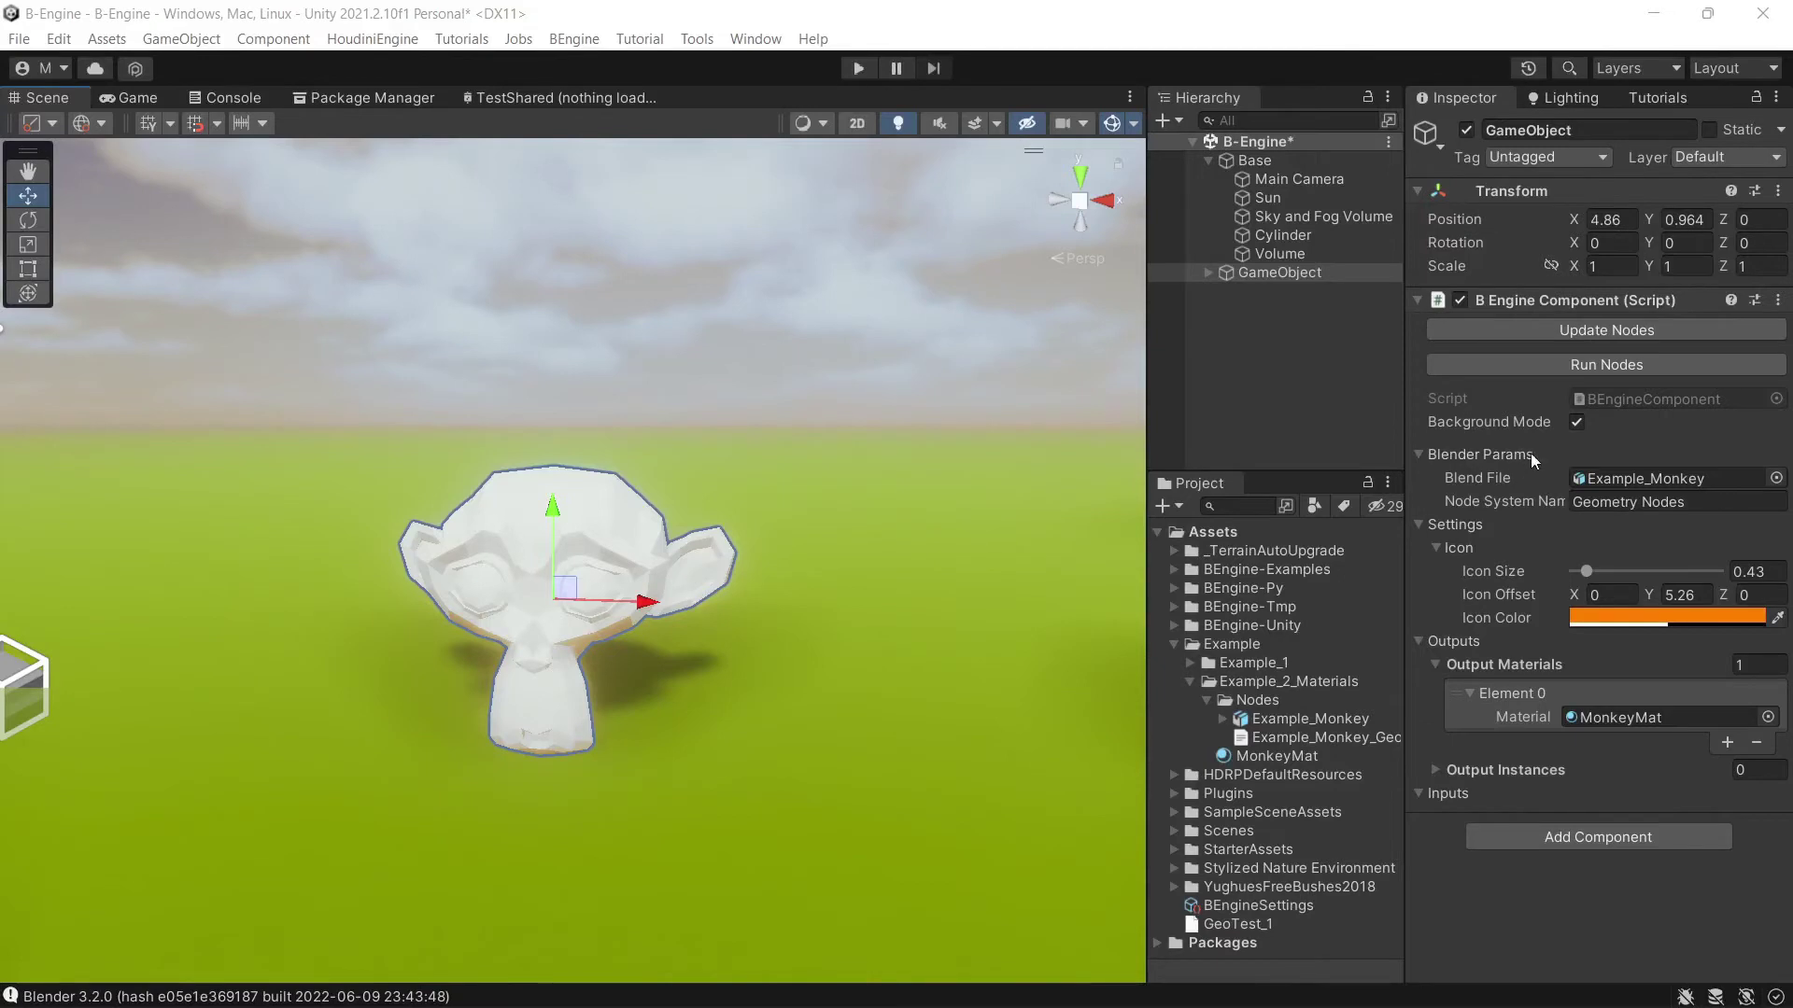
{"action": "left_click", "coordinate": [1604, 364]}
{"action": "right_click_drag", "start_coordinate": [637, 670], "coordinate": [585, 769]}
{"action": "scroll", "coordinate": [625, 700], "scroll_direction": "down", "scroll_amount": 2}
{"action": "scroll", "coordinate": [584, 770], "scroll_direction": "down", "scroll_amount": 3}
Move the GameObject along its X axis to about 9.19.
{"action": "left_click_drag", "start_coordinate": [727, 614], "coordinate": [1128, 681]}
{"action": "key", "text": "d"}
{"action": "right_click_drag", "start_coordinate": [1128, 681], "coordinate": [724, 644]}
{"action": "key", "text": "w"}
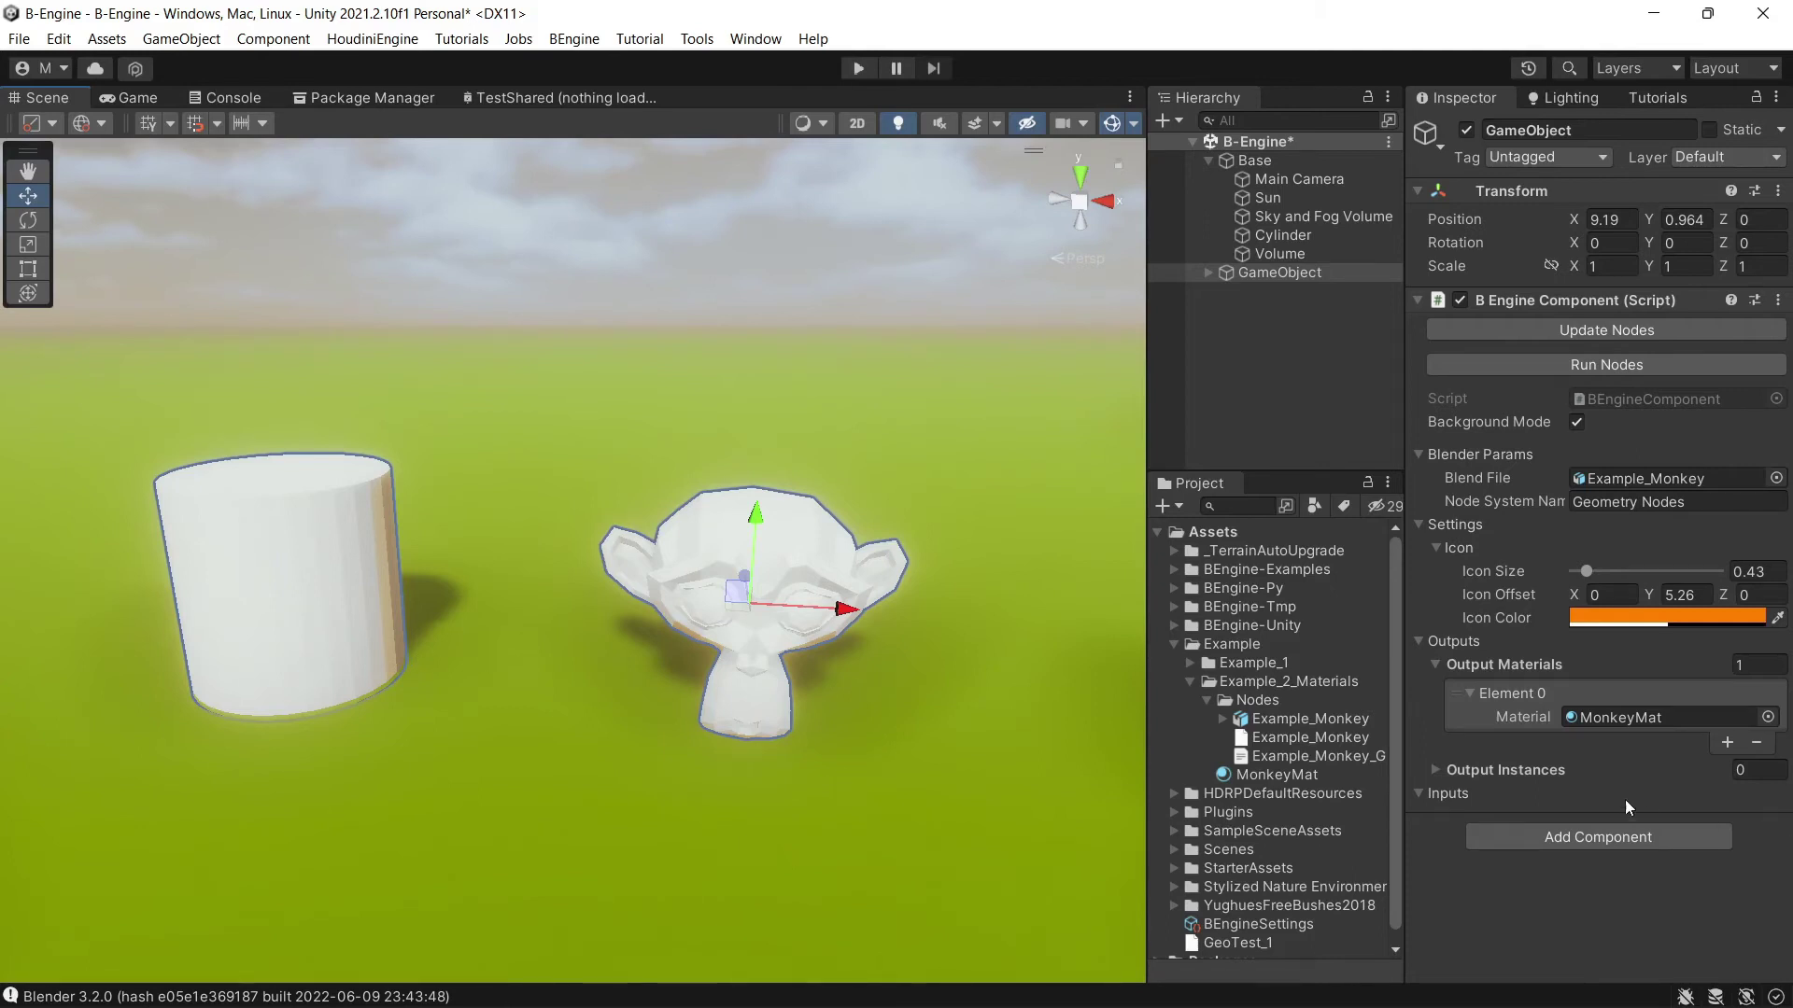
Add a second Output Materials element and duplicate the MonkeyMat material as CylinderMat.
{"action": "left_click", "coordinate": [1727, 743]}
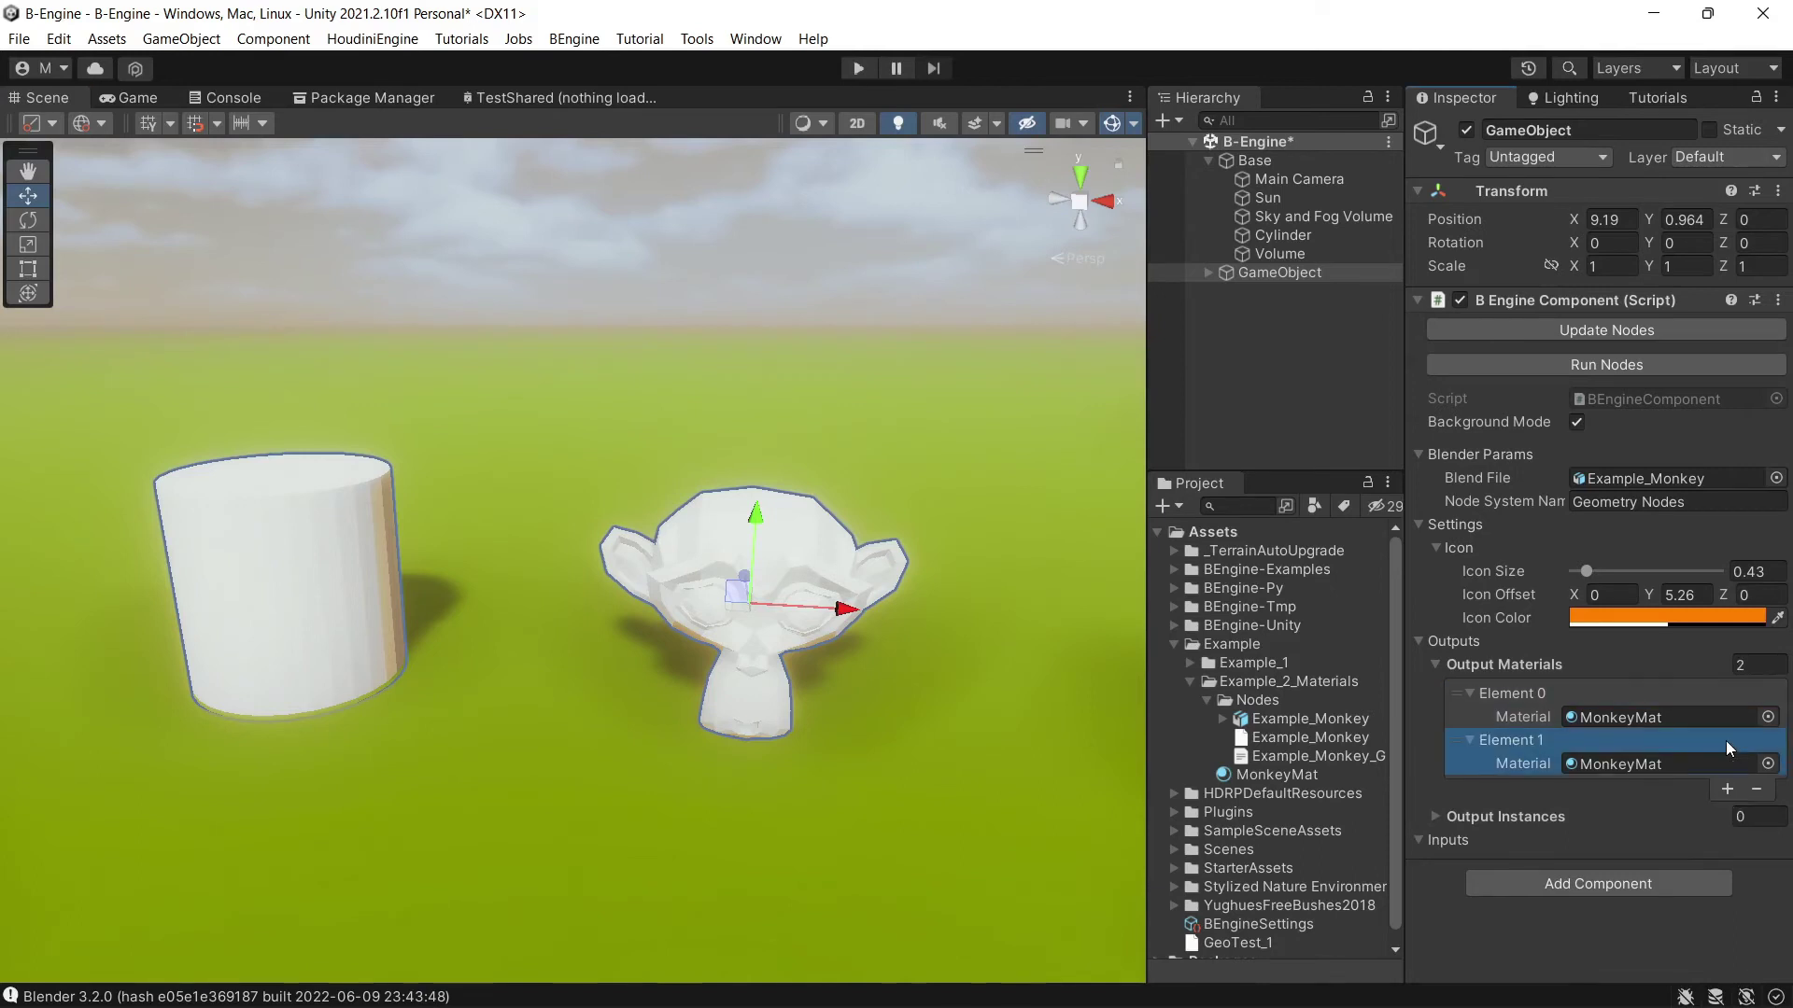
{"action": "left_click", "coordinate": [1255, 682]}
{"action": "right_click", "coordinate": [1253, 682]}
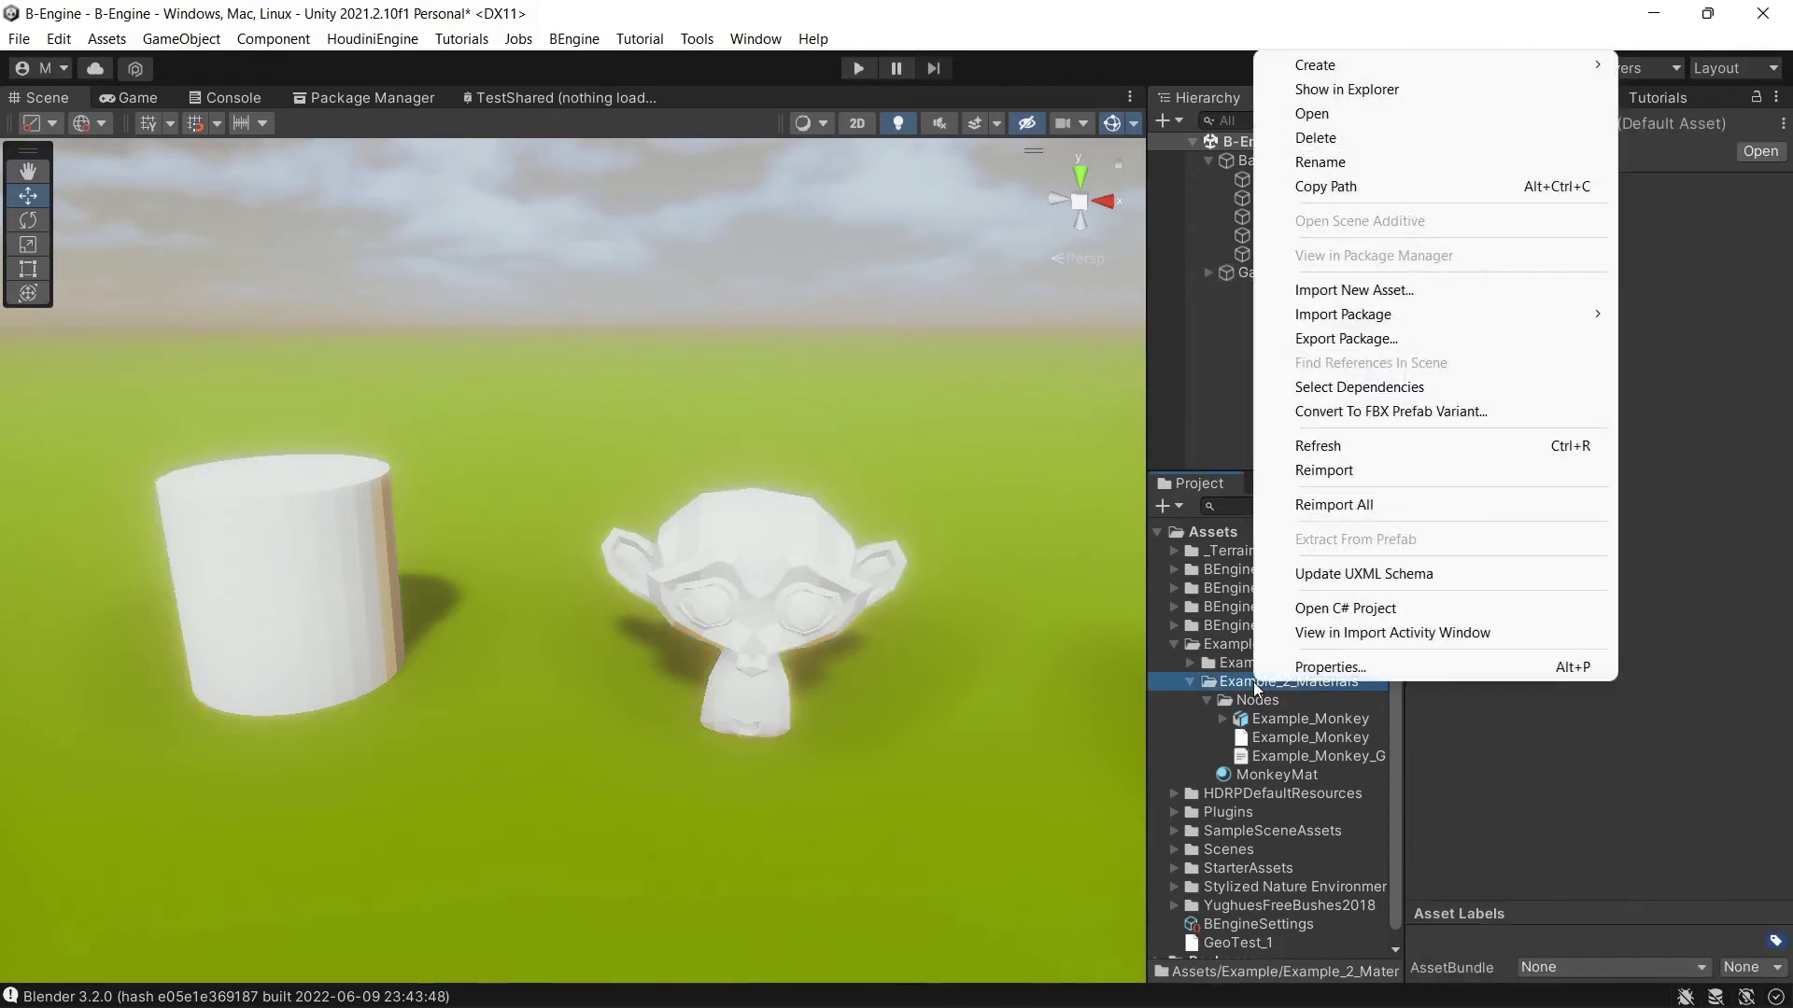
{"action": "left_click", "coordinate": [1291, 775]}
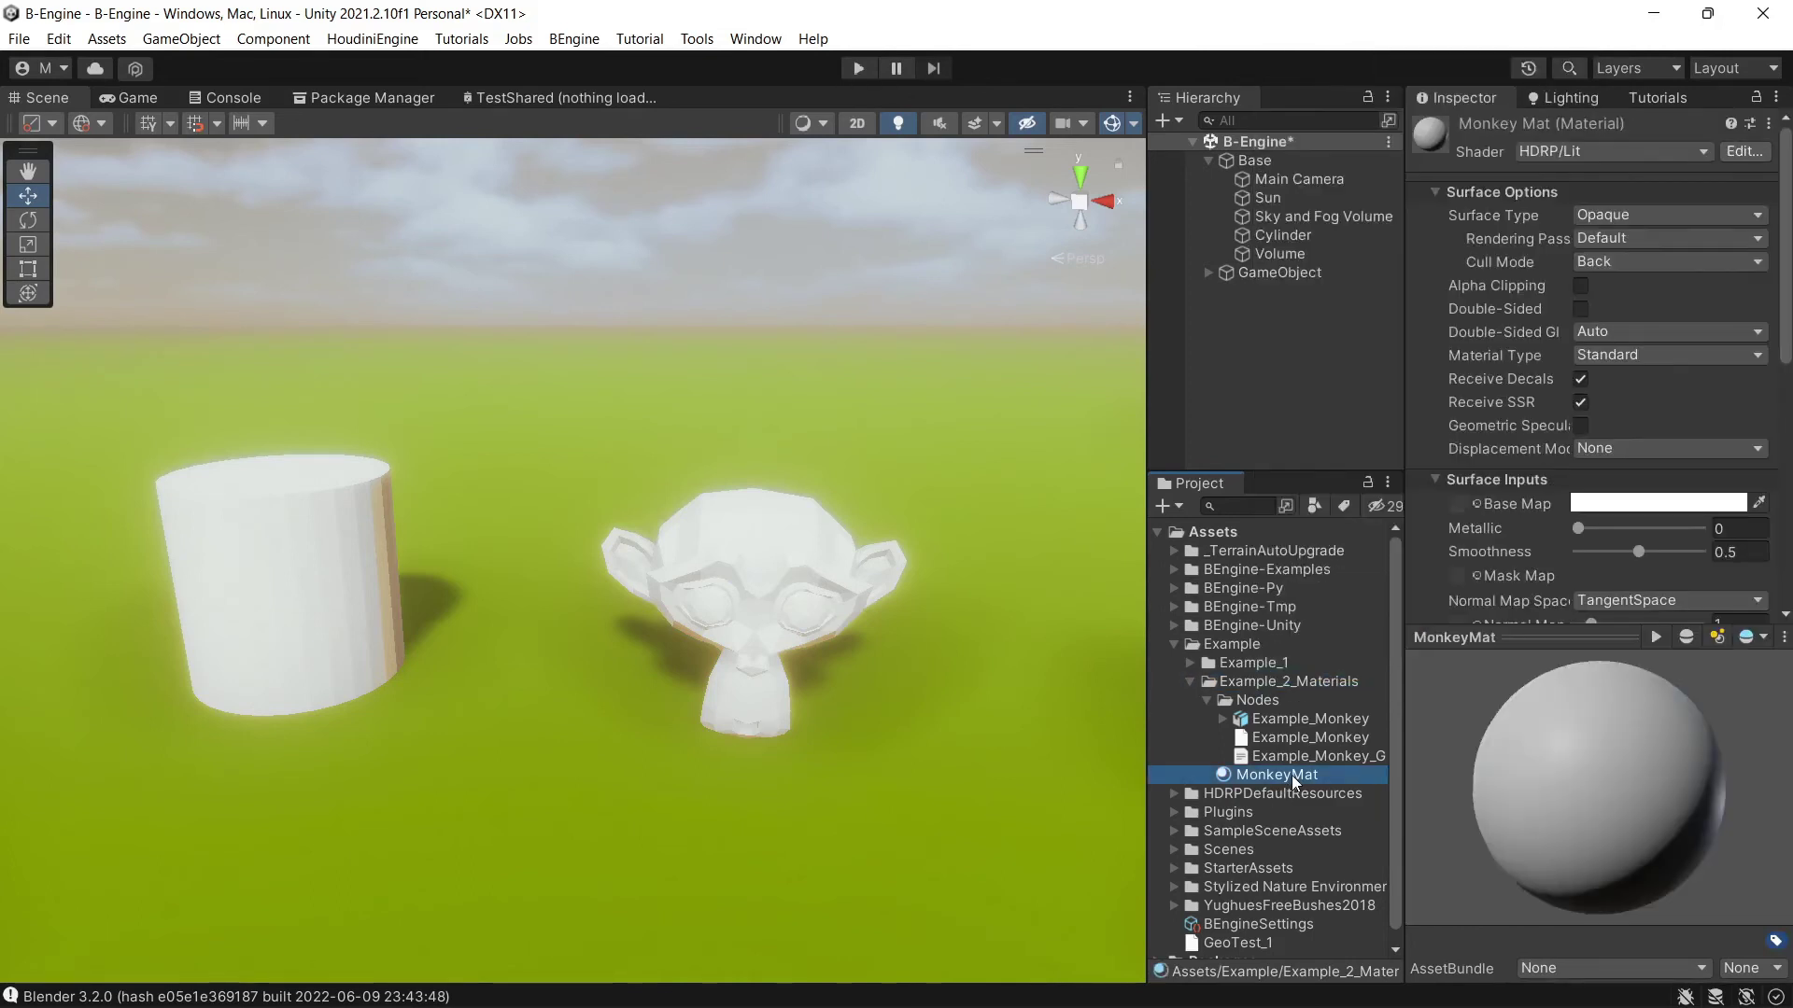
{"action": "key", "text": "ctrl+d"}
{"action": "key", "text": "Right"}
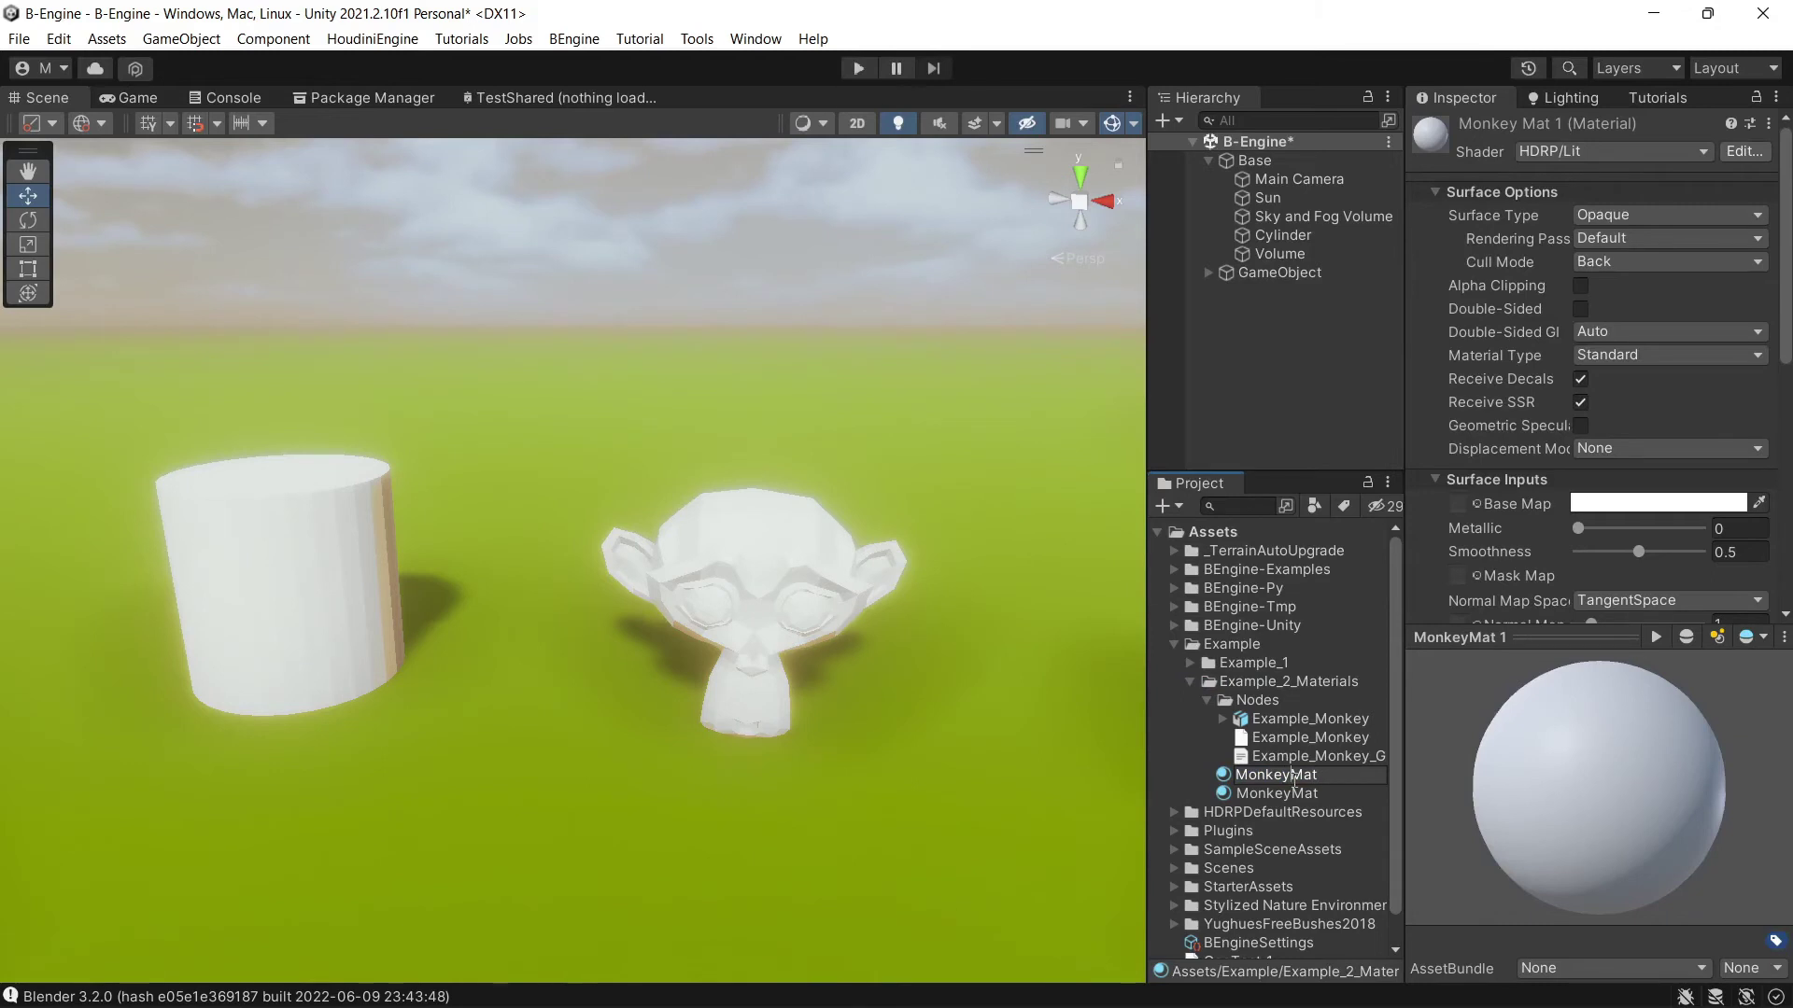
{"action": "type", "text": "Cylinder"}
{"action": "key", "text": "Return"}
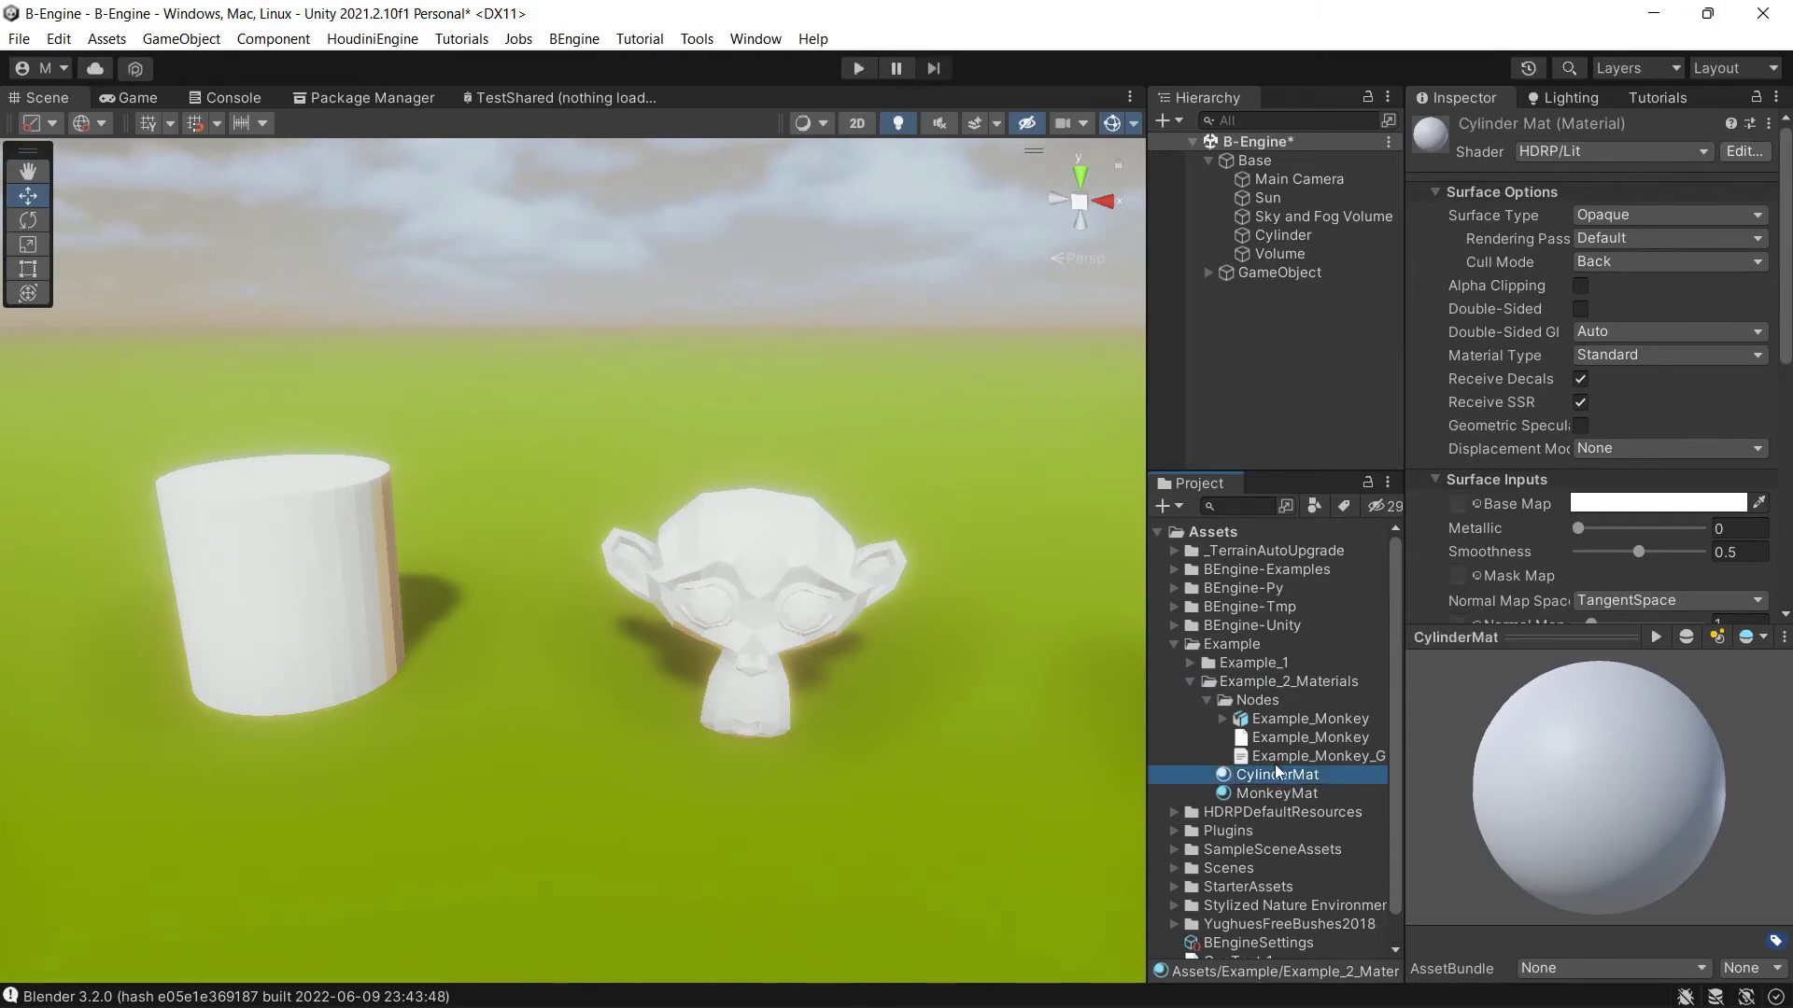
Assign CylinderMat to Element 1 of the GameObject's Output Materials and run the nodes again.
{"action": "left_click", "coordinate": [1279, 273]}
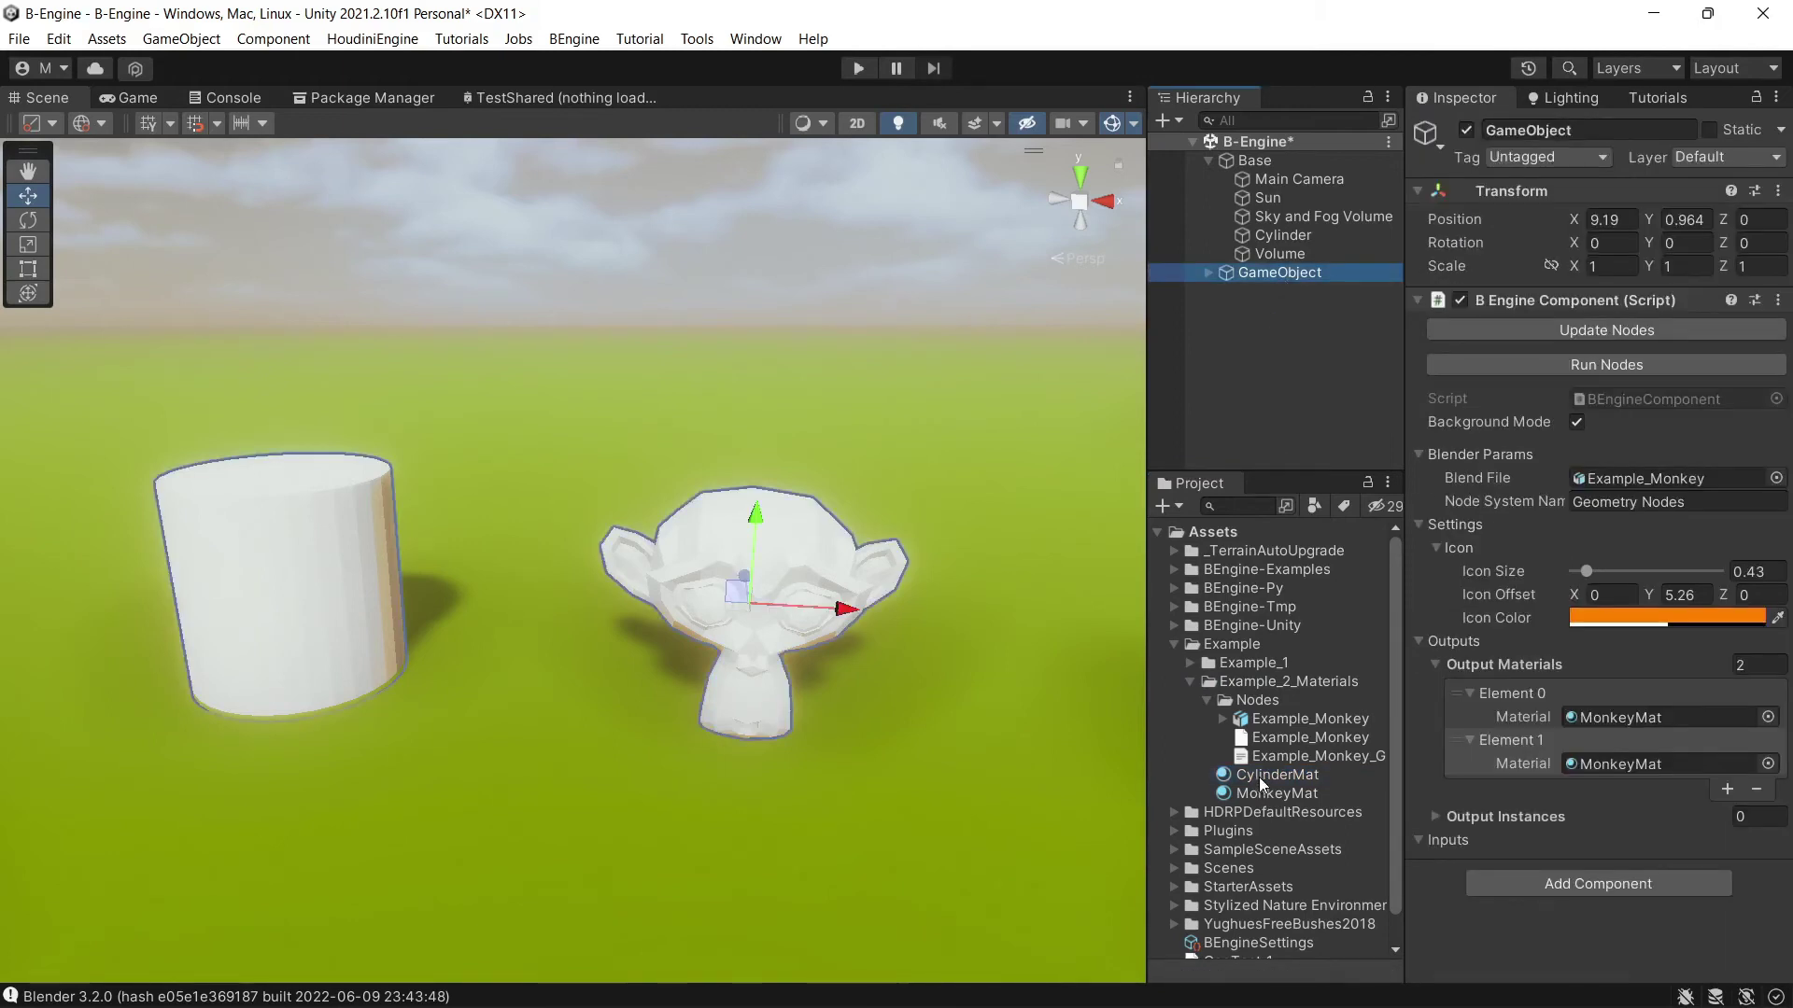
{"action": "left_click_drag", "start_coordinate": [1261, 782], "coordinate": [1623, 764]}
{"action": "left_click", "coordinate": [1600, 365]}
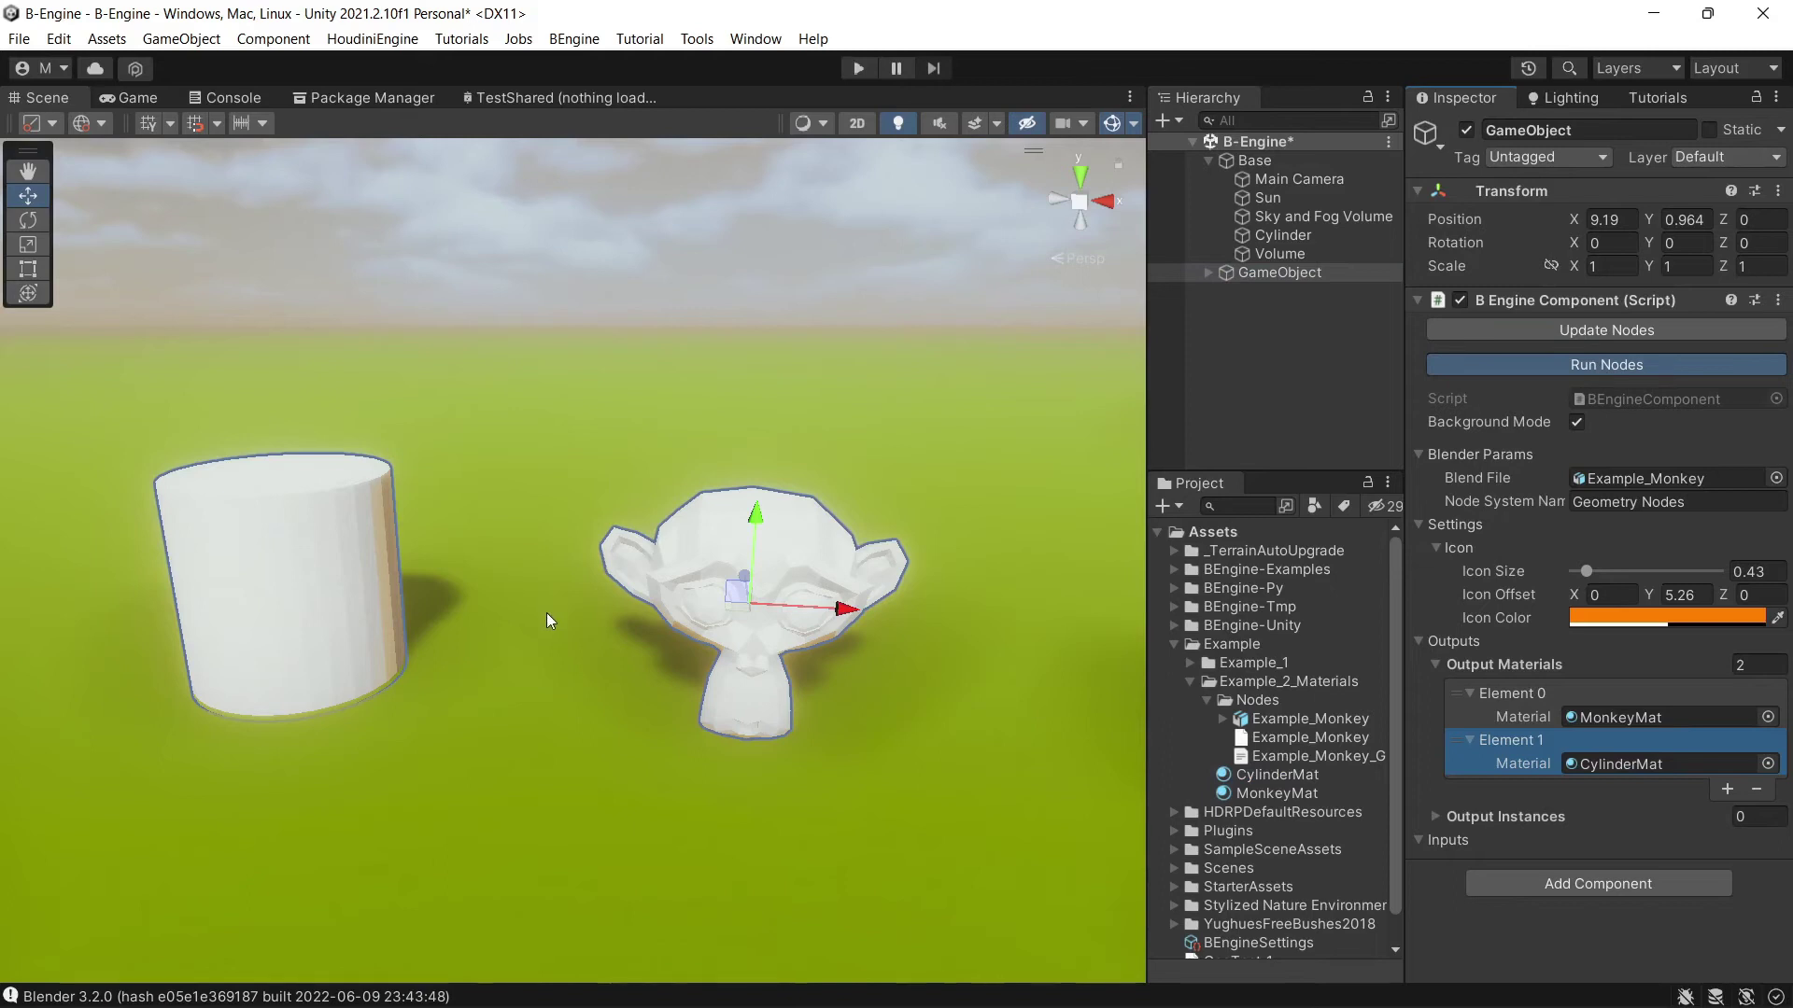
{"action": "left_click_drag", "start_coordinate": [619, 624], "coordinate": [546, 605], "text": "alt"}
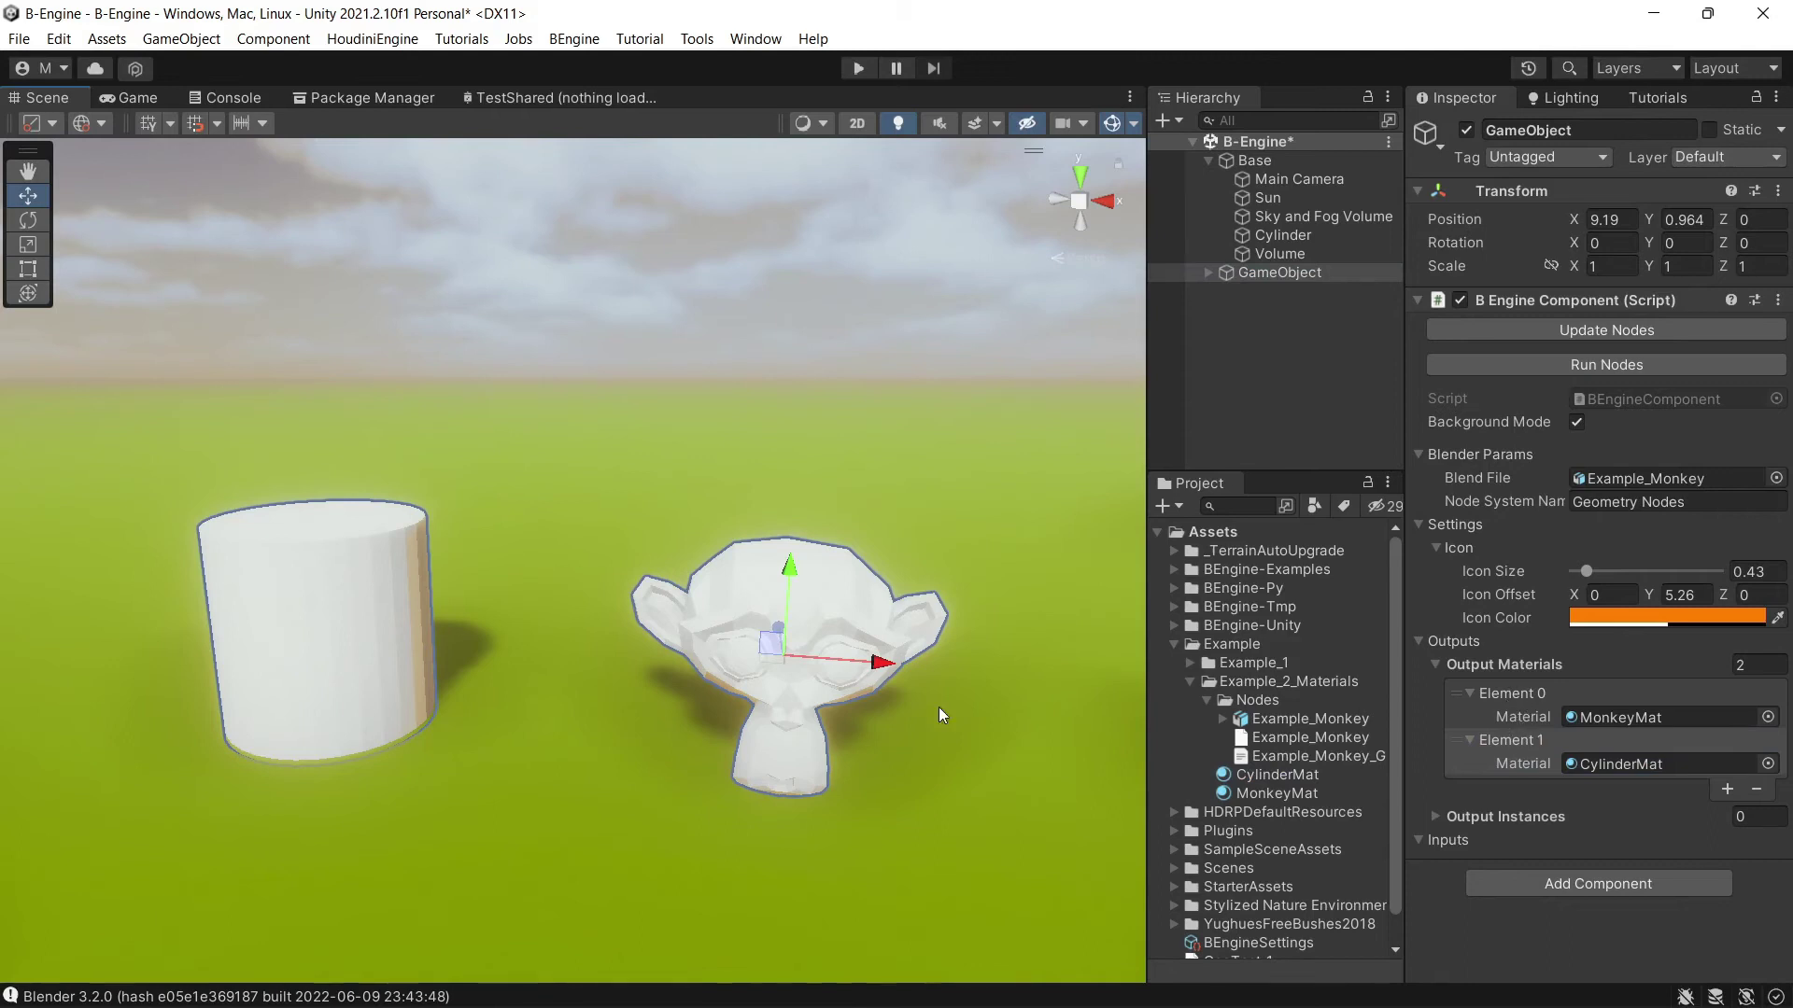
Switch to Blender and move the Join Geometry and Group Output nodes farther right to make room for another node.
{"action": "key", "text": "alt+Tab"}
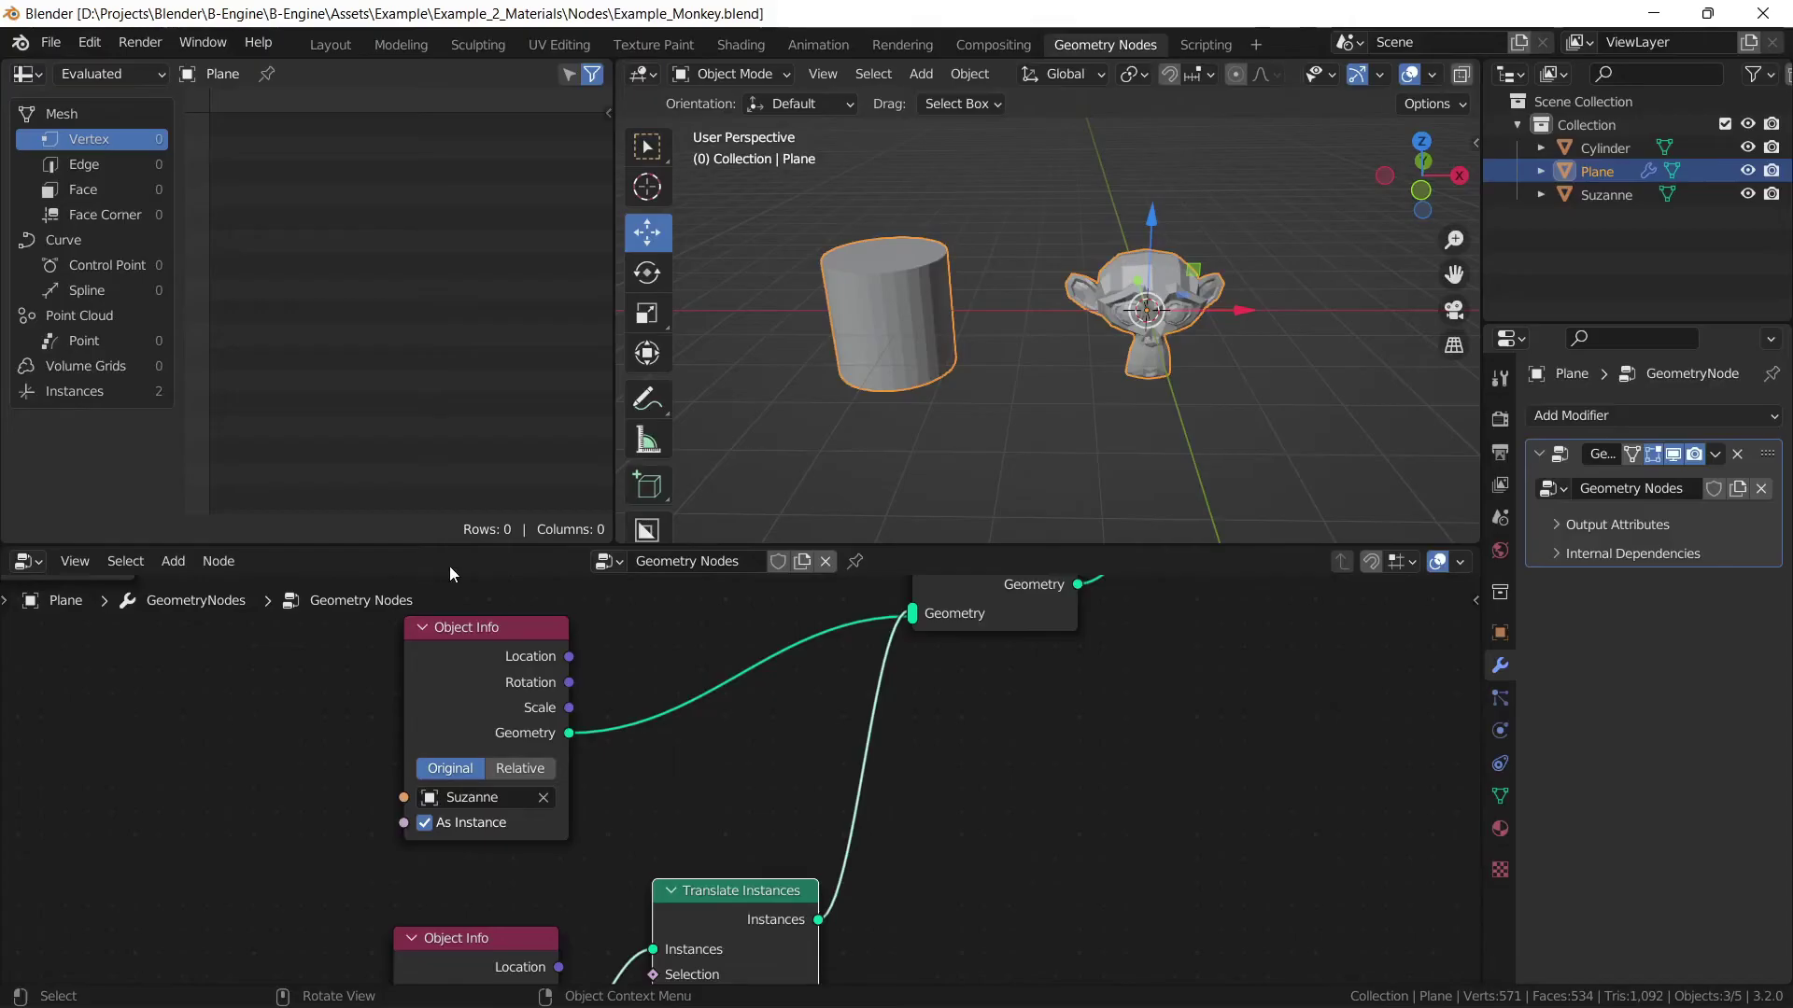
{"action": "scroll", "coordinate": [815, 737], "scroll_direction": "down", "scroll_amount": 6}
{"action": "middle_click_drag", "start_coordinate": [734, 782], "coordinate": [559, 810]}
{"action": "scroll", "coordinate": [816, 738], "scroll_direction": "down", "scroll_amount": 1}
{"action": "scroll", "coordinate": [559, 809], "scroll_direction": "down", "scroll_amount": 3}
{"action": "left_click_drag", "start_coordinate": [981, 617], "coordinate": [719, 786]}
{"action": "left_click_drag", "start_coordinate": [737, 702], "coordinate": [1097, 731]}
{"action": "scroll", "coordinate": [825, 804], "scroll_direction": "up", "scroll_amount": 5}
{"action": "middle_click_drag", "start_coordinate": [771, 786], "coordinate": [726, 783]}
{"action": "scroll", "coordinate": [747, 761], "scroll_direction": "up", "scroll_amount": 4}
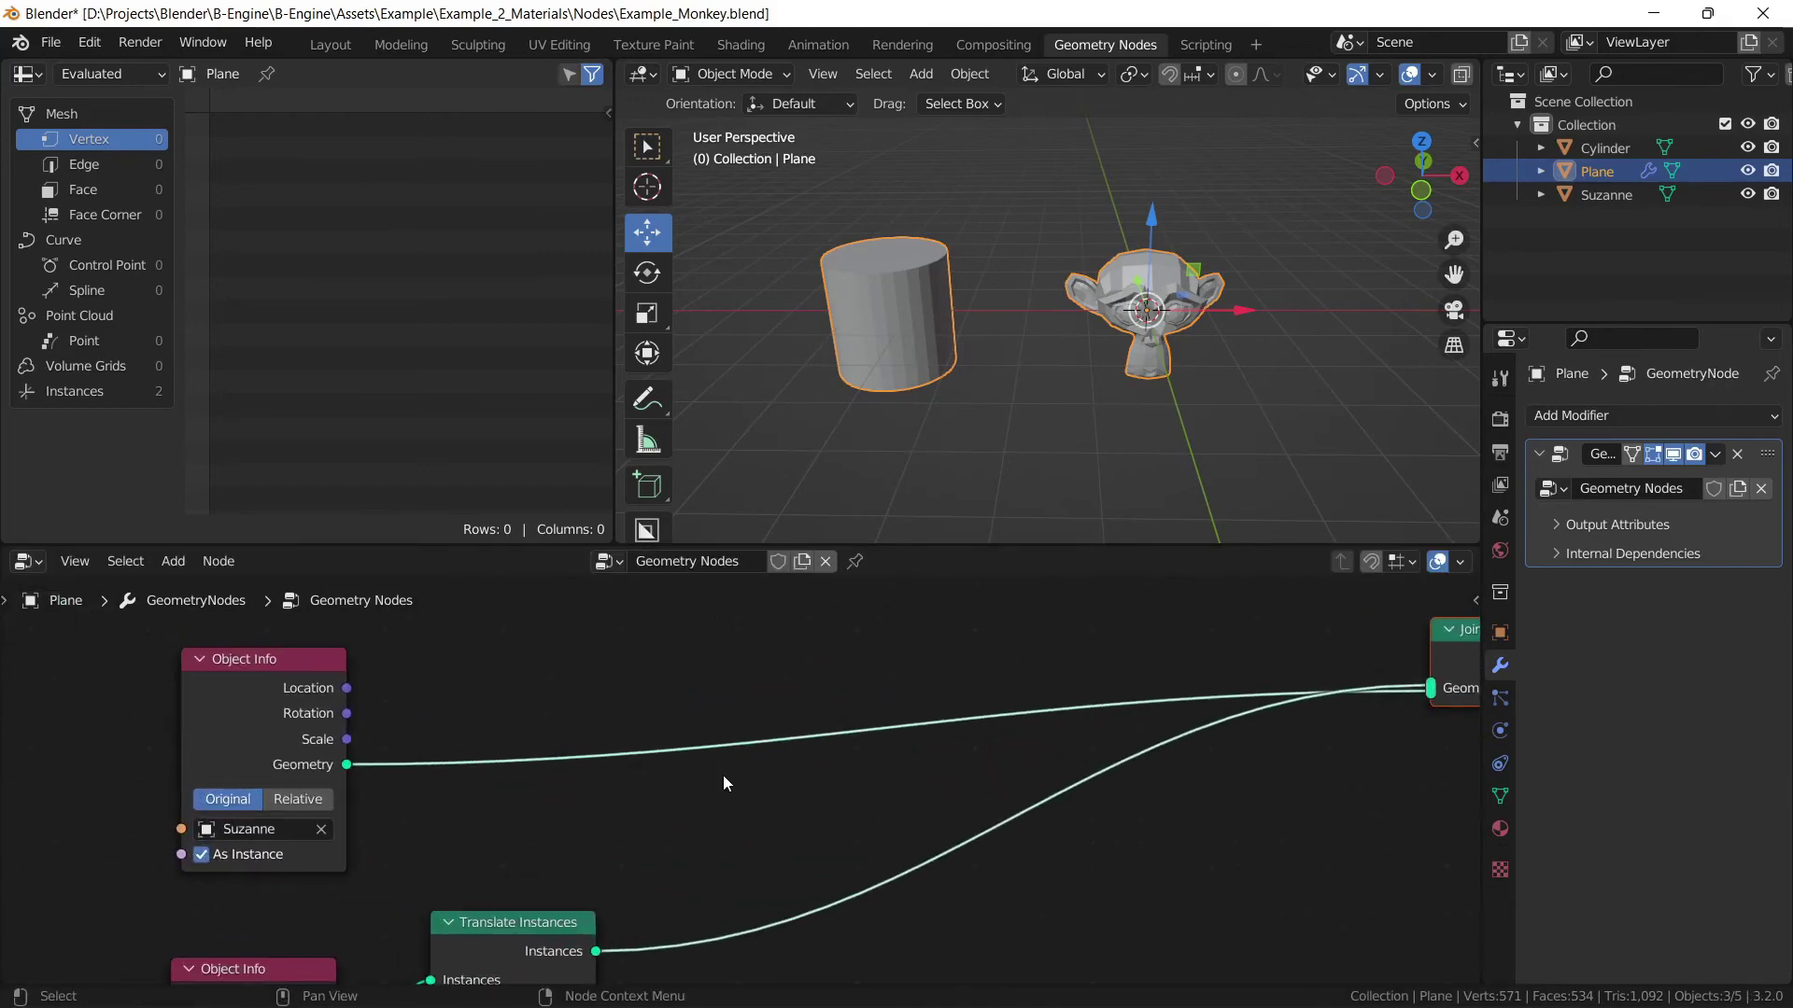
{"action": "left_click", "coordinate": [715, 676]}
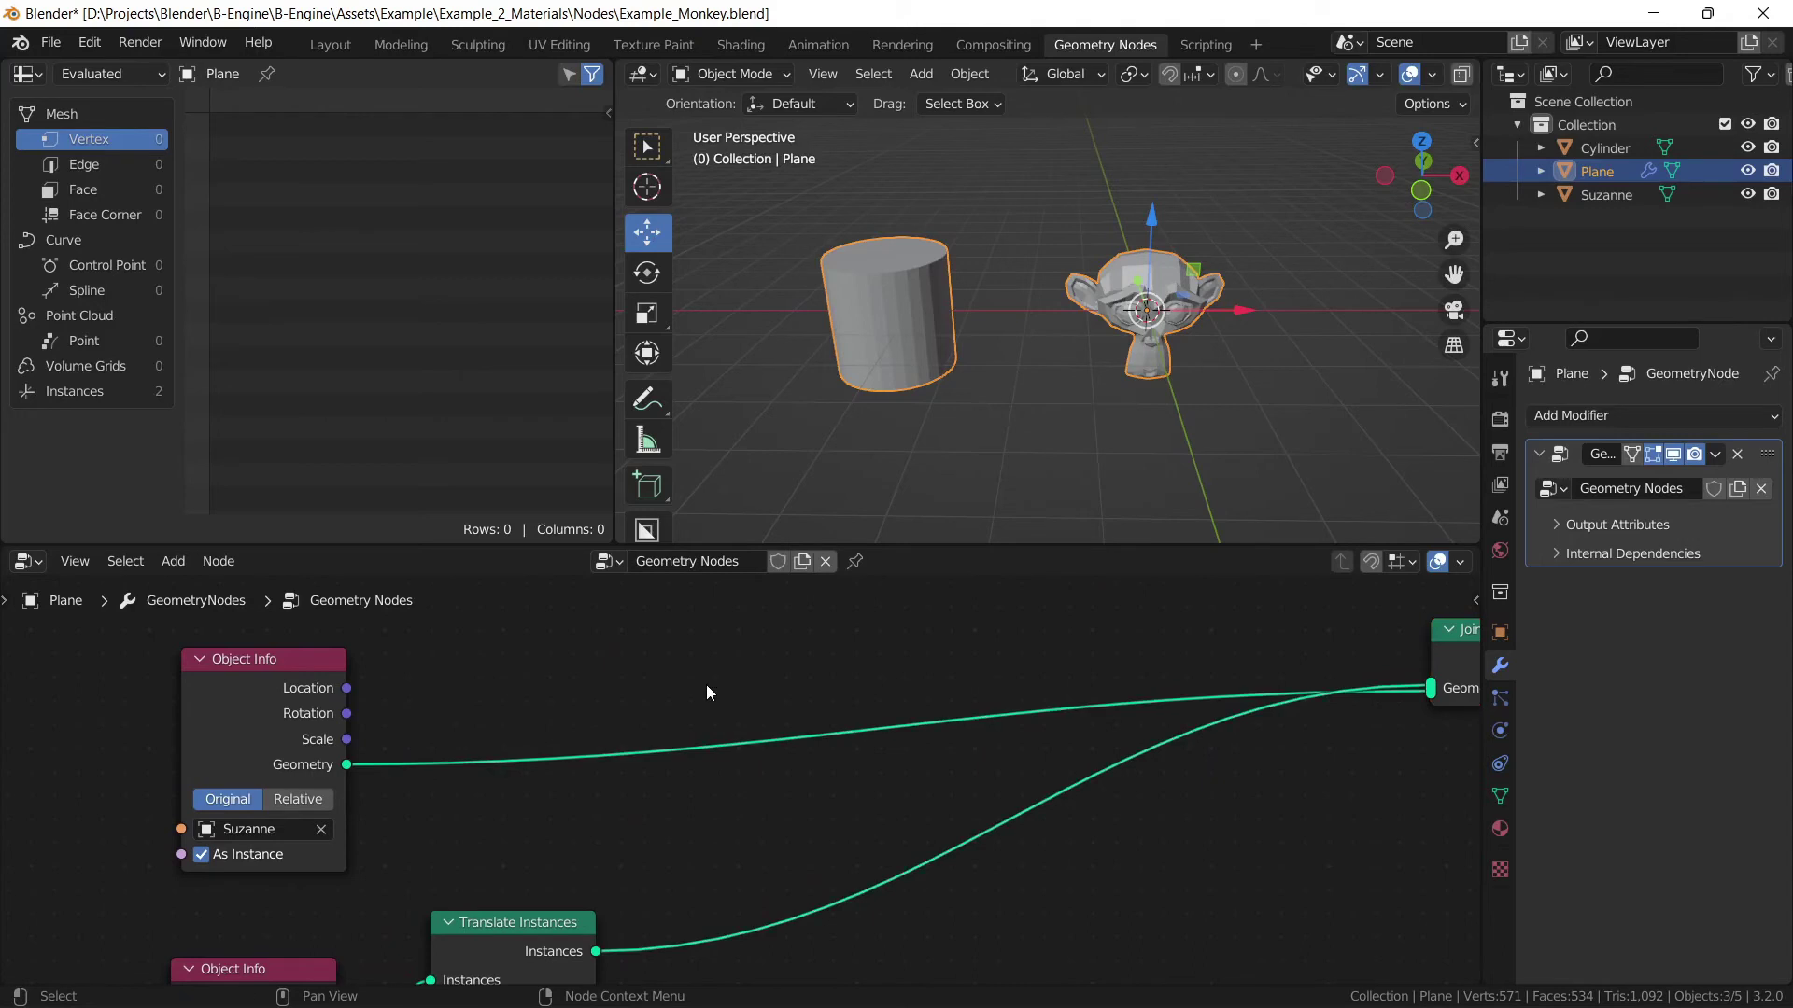
Insert a Store Named Attribute node between the Suzanne Object Info node and the Join Geometry node.
{"action": "key", "text": "shift+a"}
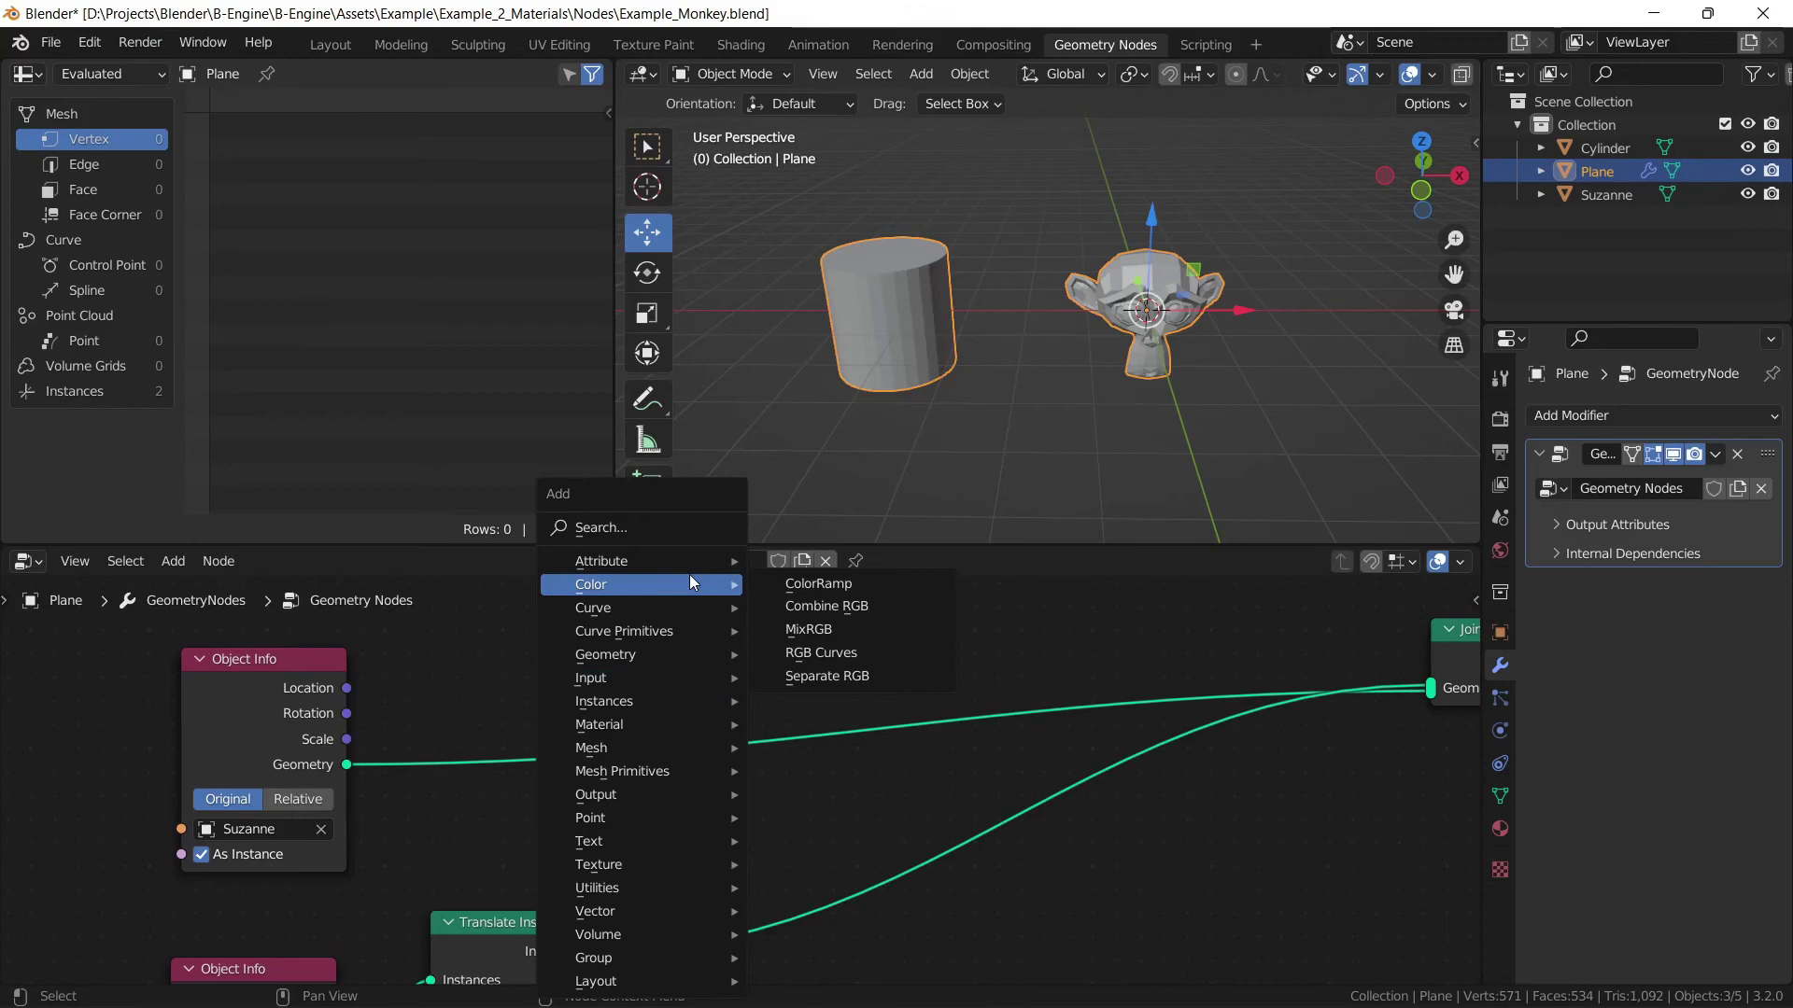
{"action": "mouse_move", "coordinate": [692, 560]}
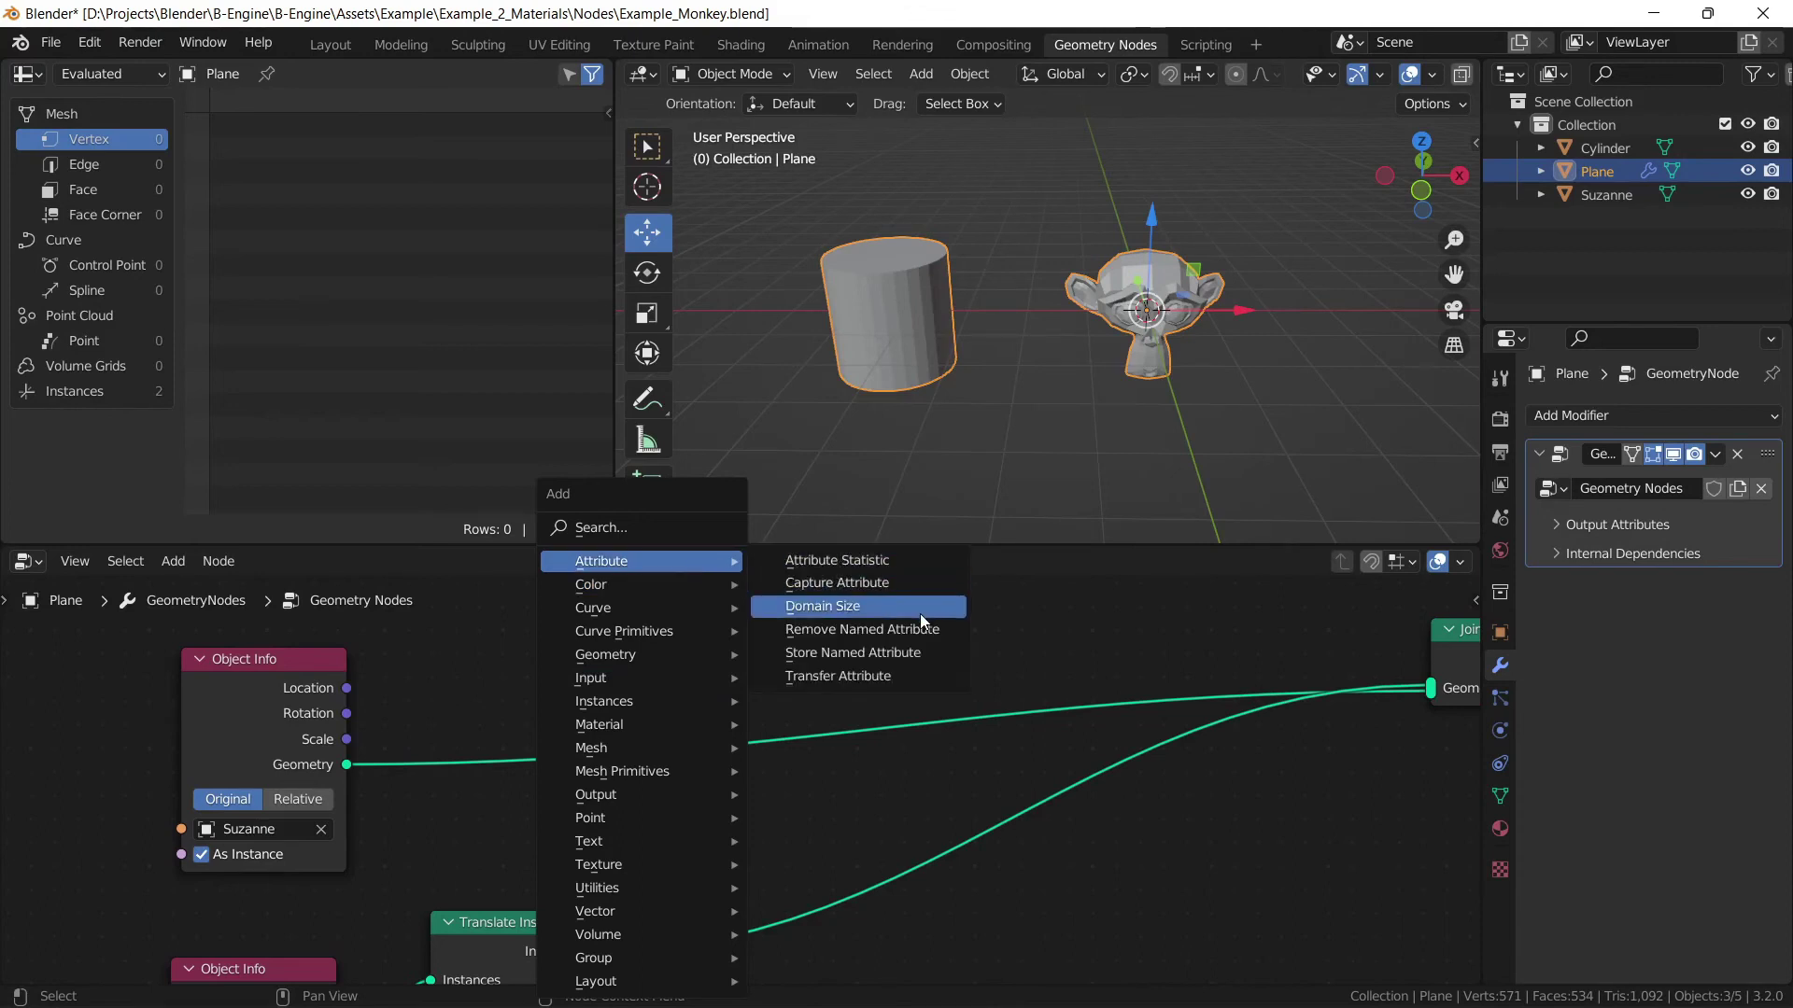
{"action": "left_click", "coordinate": [832, 652]}
{"action": "left_click", "coordinate": [667, 648]}
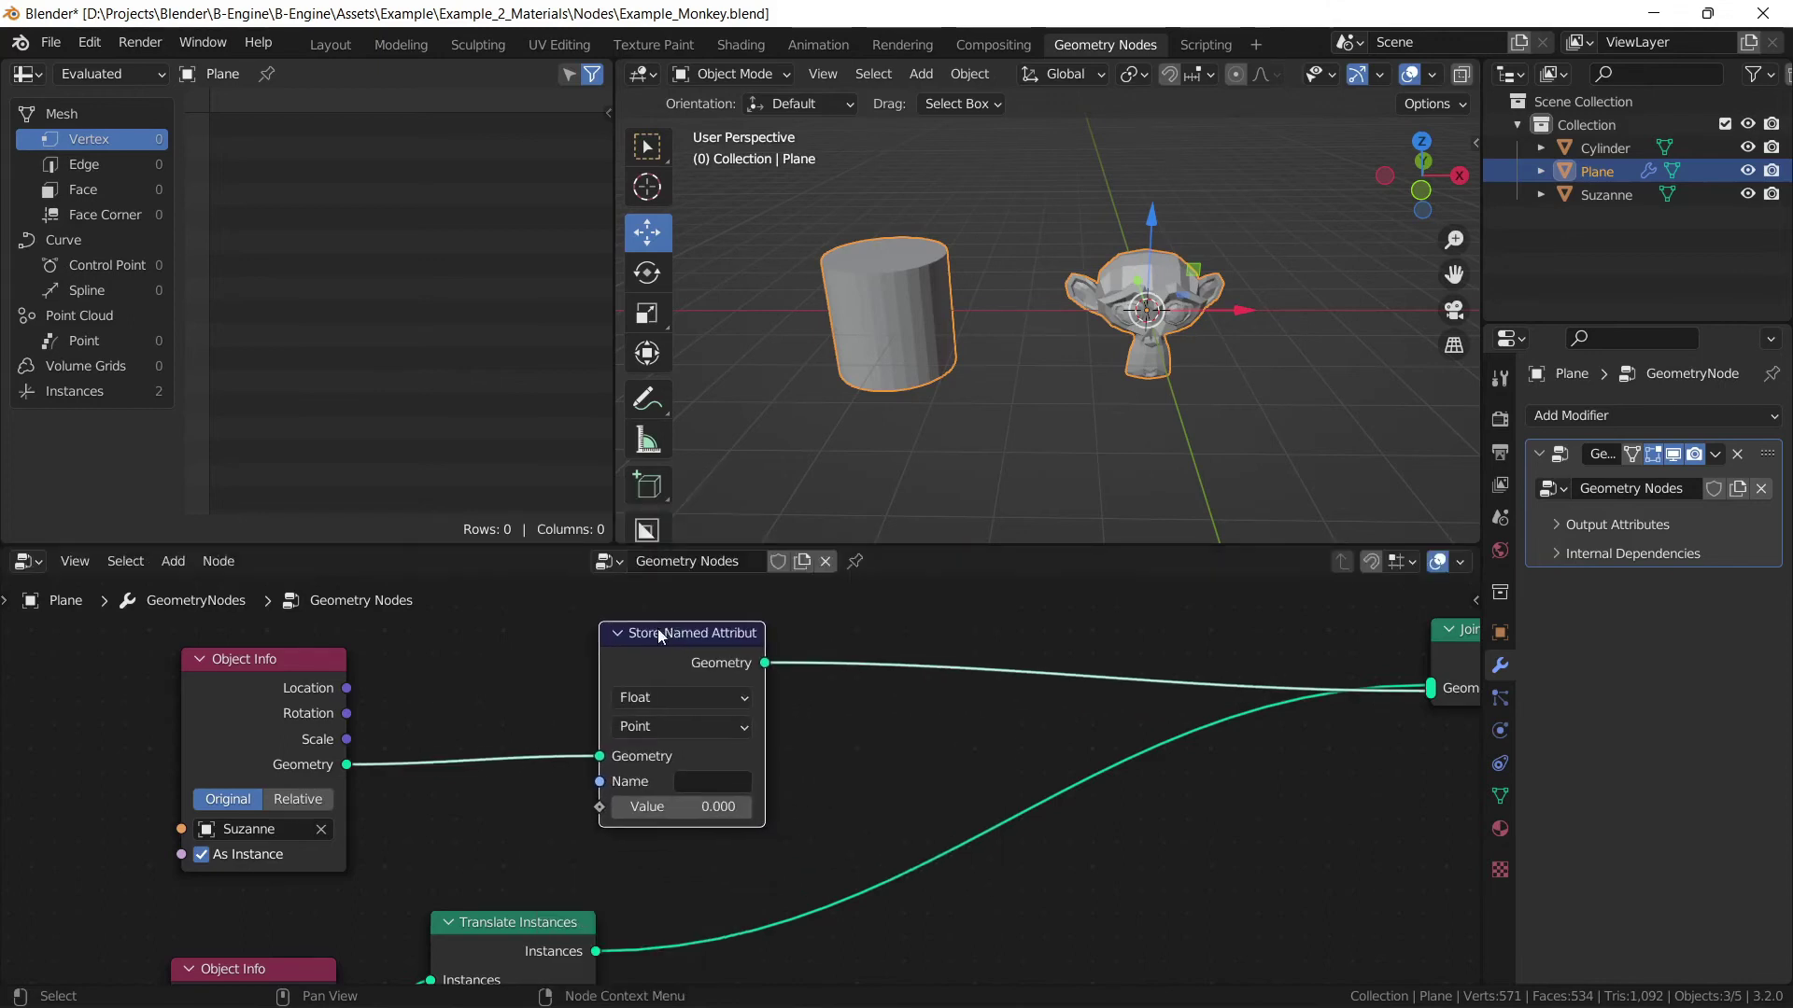
Name the stored attribute be_material and widen the Store Named Attribute node to fit the full name.
{"action": "scroll", "coordinate": [852, 725], "scroll_direction": "up", "scroll_amount": 2}
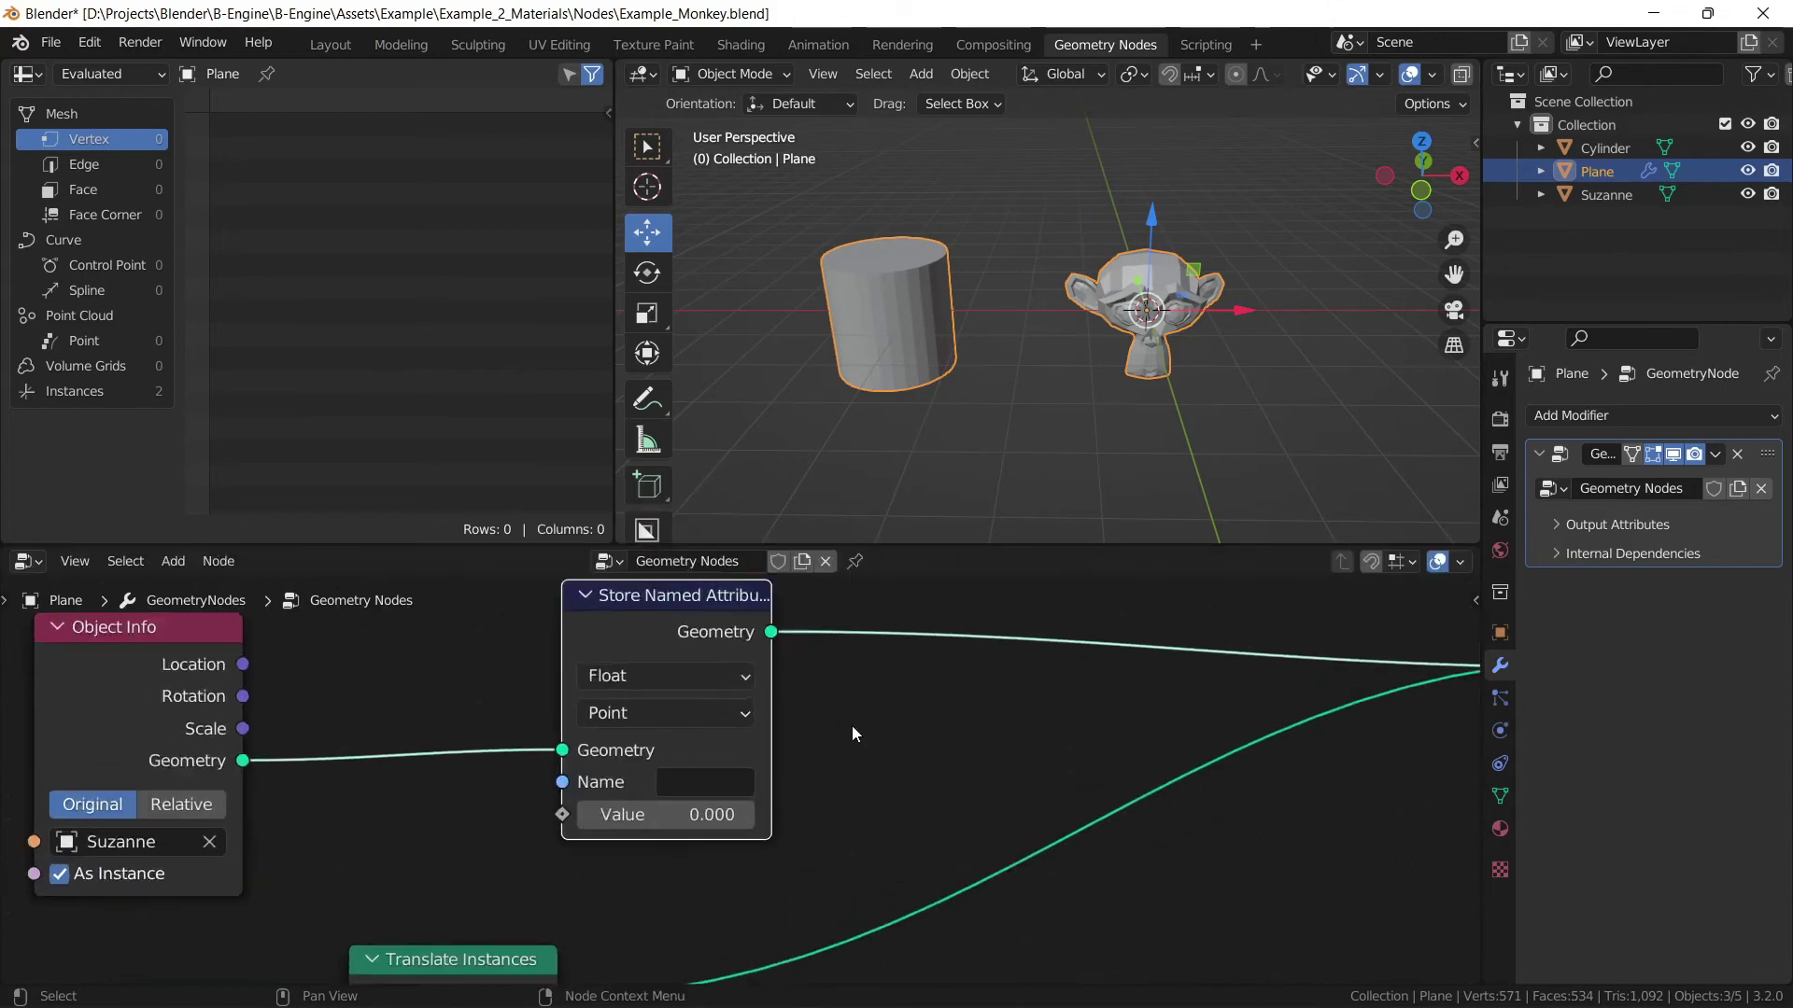
{"action": "left_click", "coordinate": [678, 767]}
{"action": "type", "text": "be"}
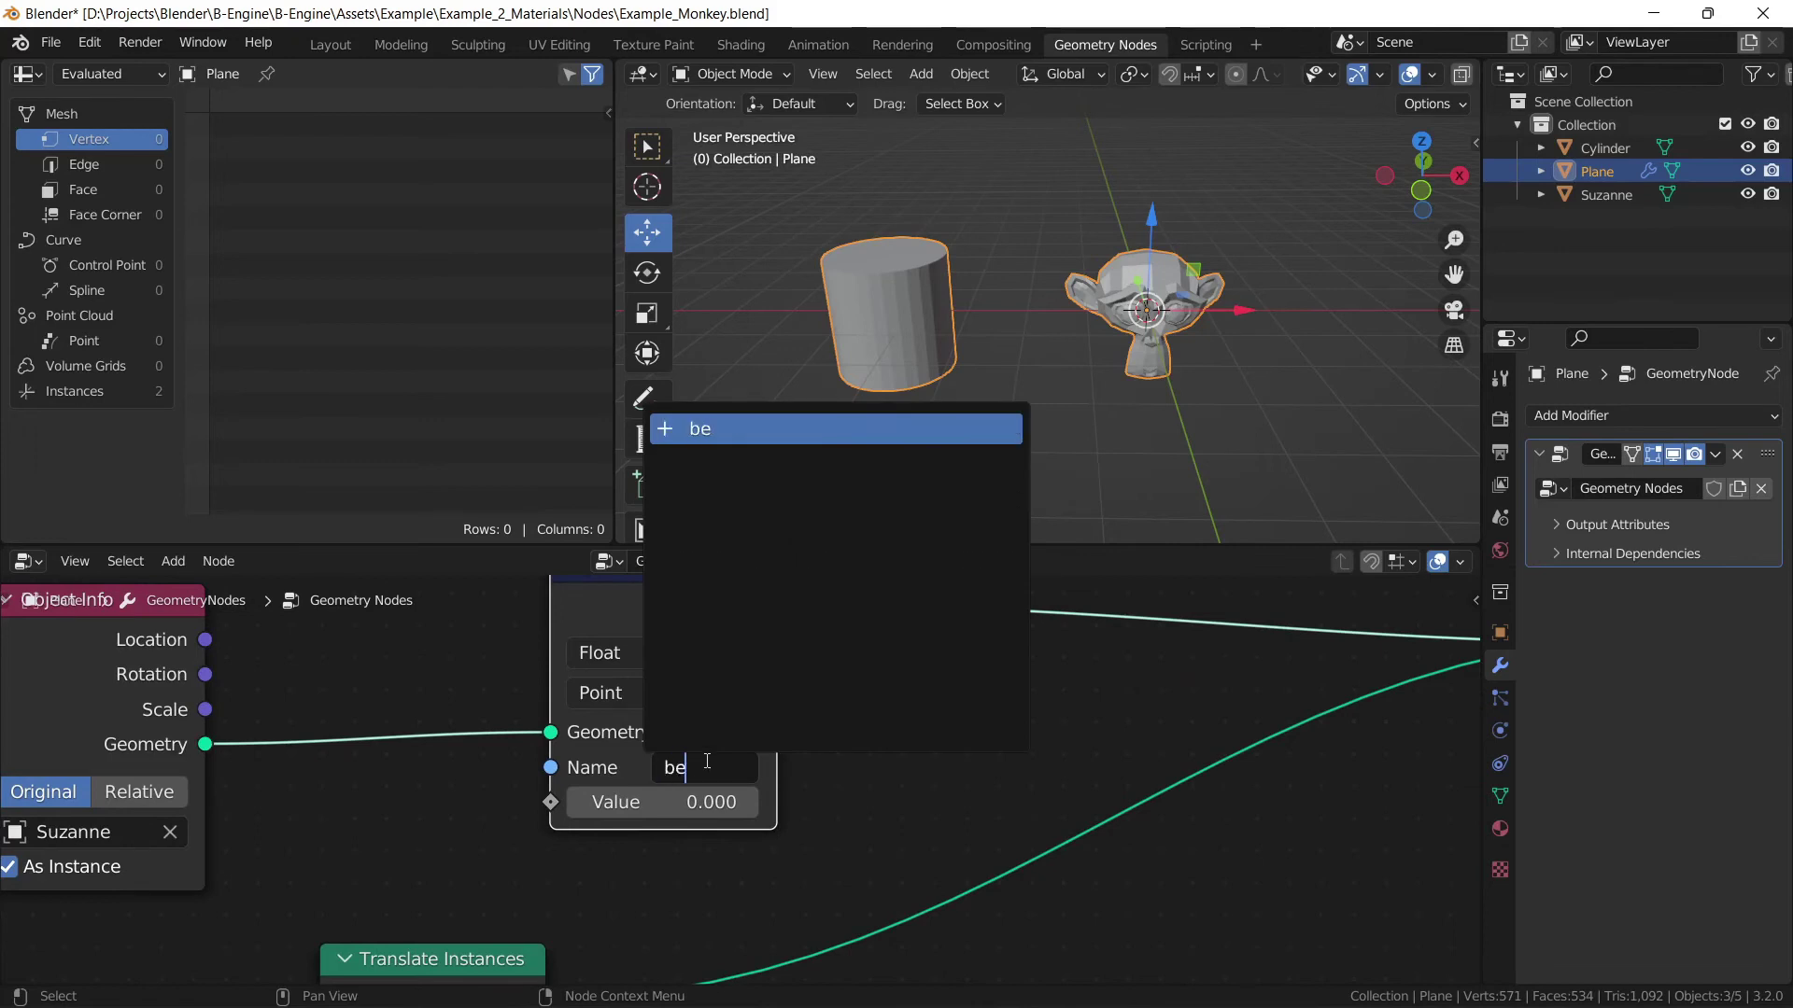
{"action": "type", "text": "_material"}
{"action": "key", "text": "Return"}
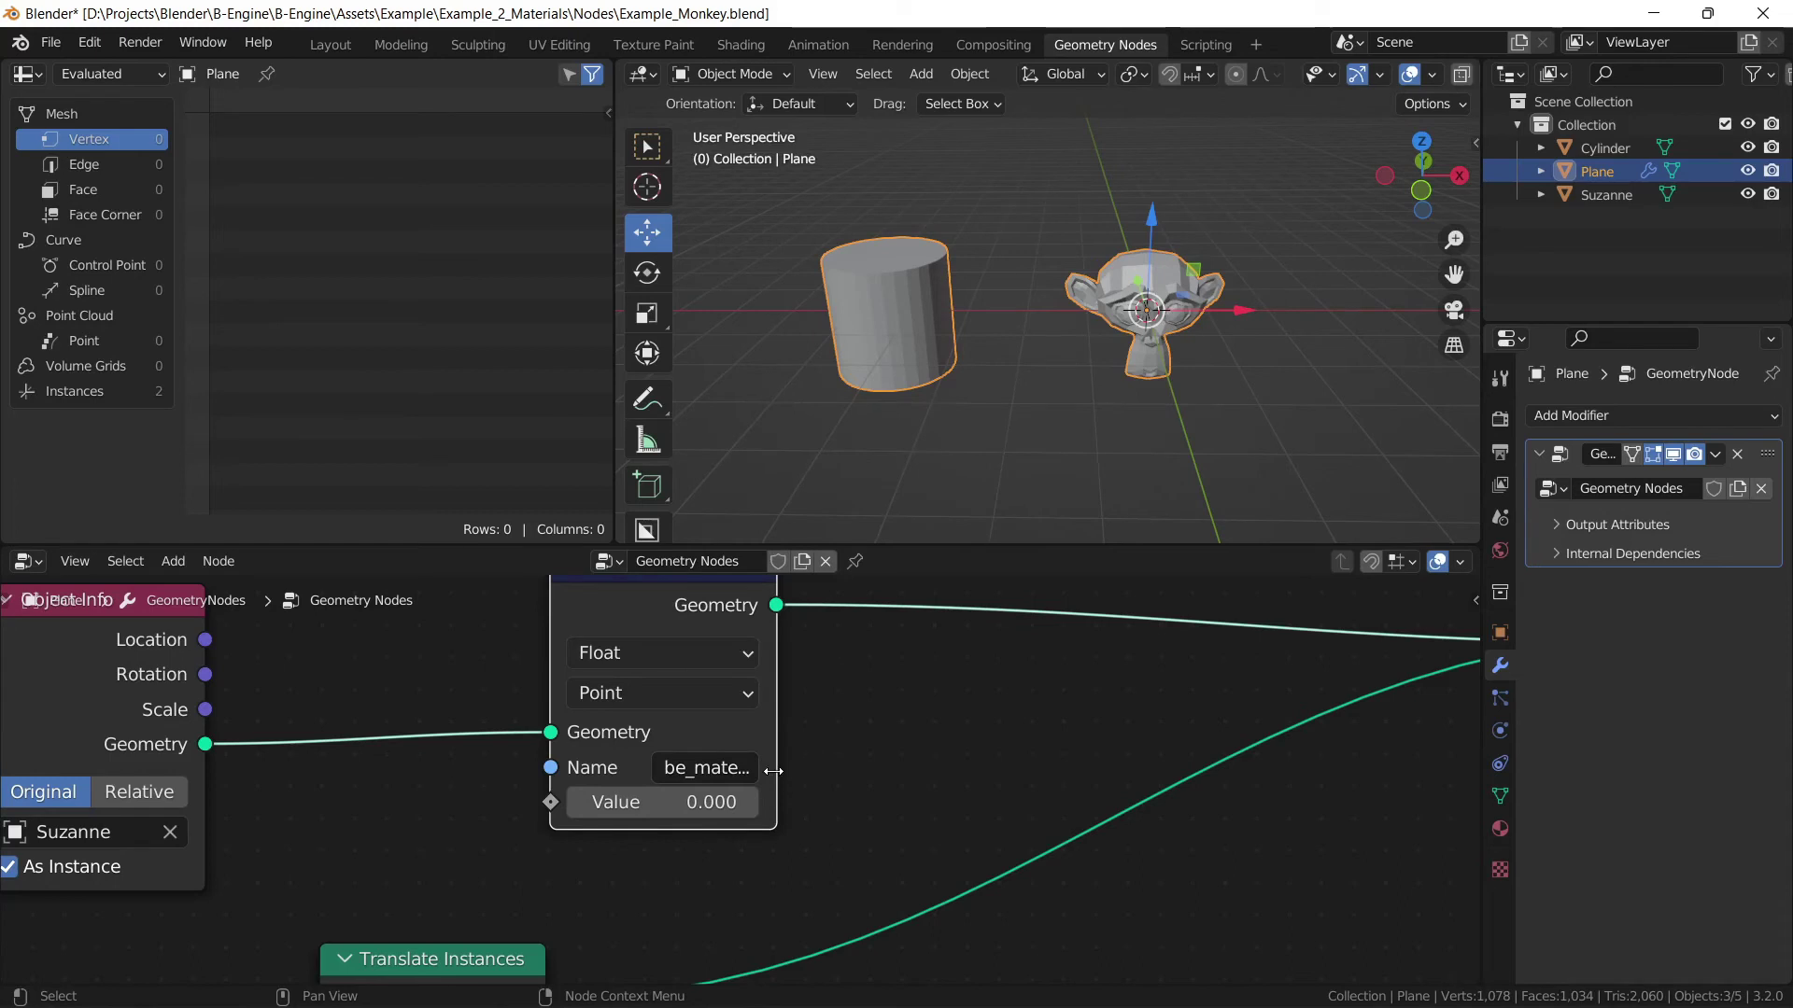
{"action": "left_click_drag", "start_coordinate": [777, 769], "coordinate": [896, 799]}
{"action": "scroll", "coordinate": [898, 747], "scroll_direction": "down", "scroll_amount": 2}
{"action": "middle_click_drag", "start_coordinate": [899, 713], "coordinate": [877, 775]}
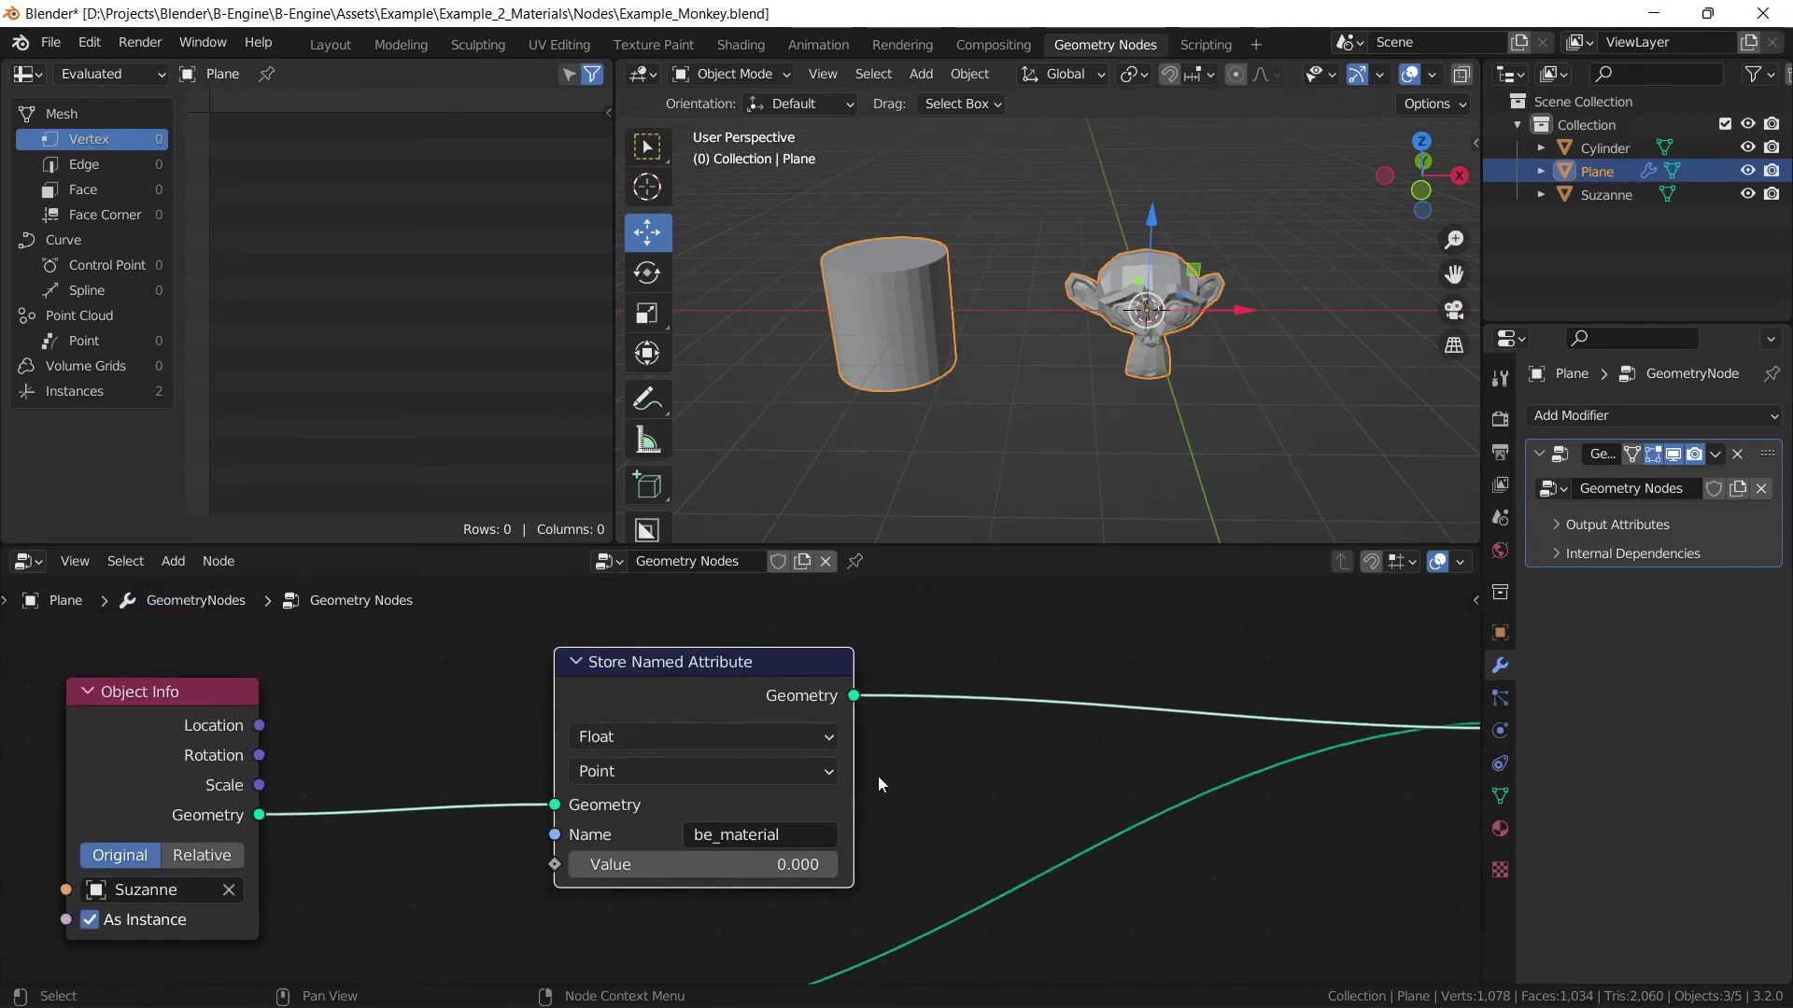
Set the Store Named Attribute node's data type to Integer and its domain to Face.
{"action": "left_click", "coordinate": [668, 736]}
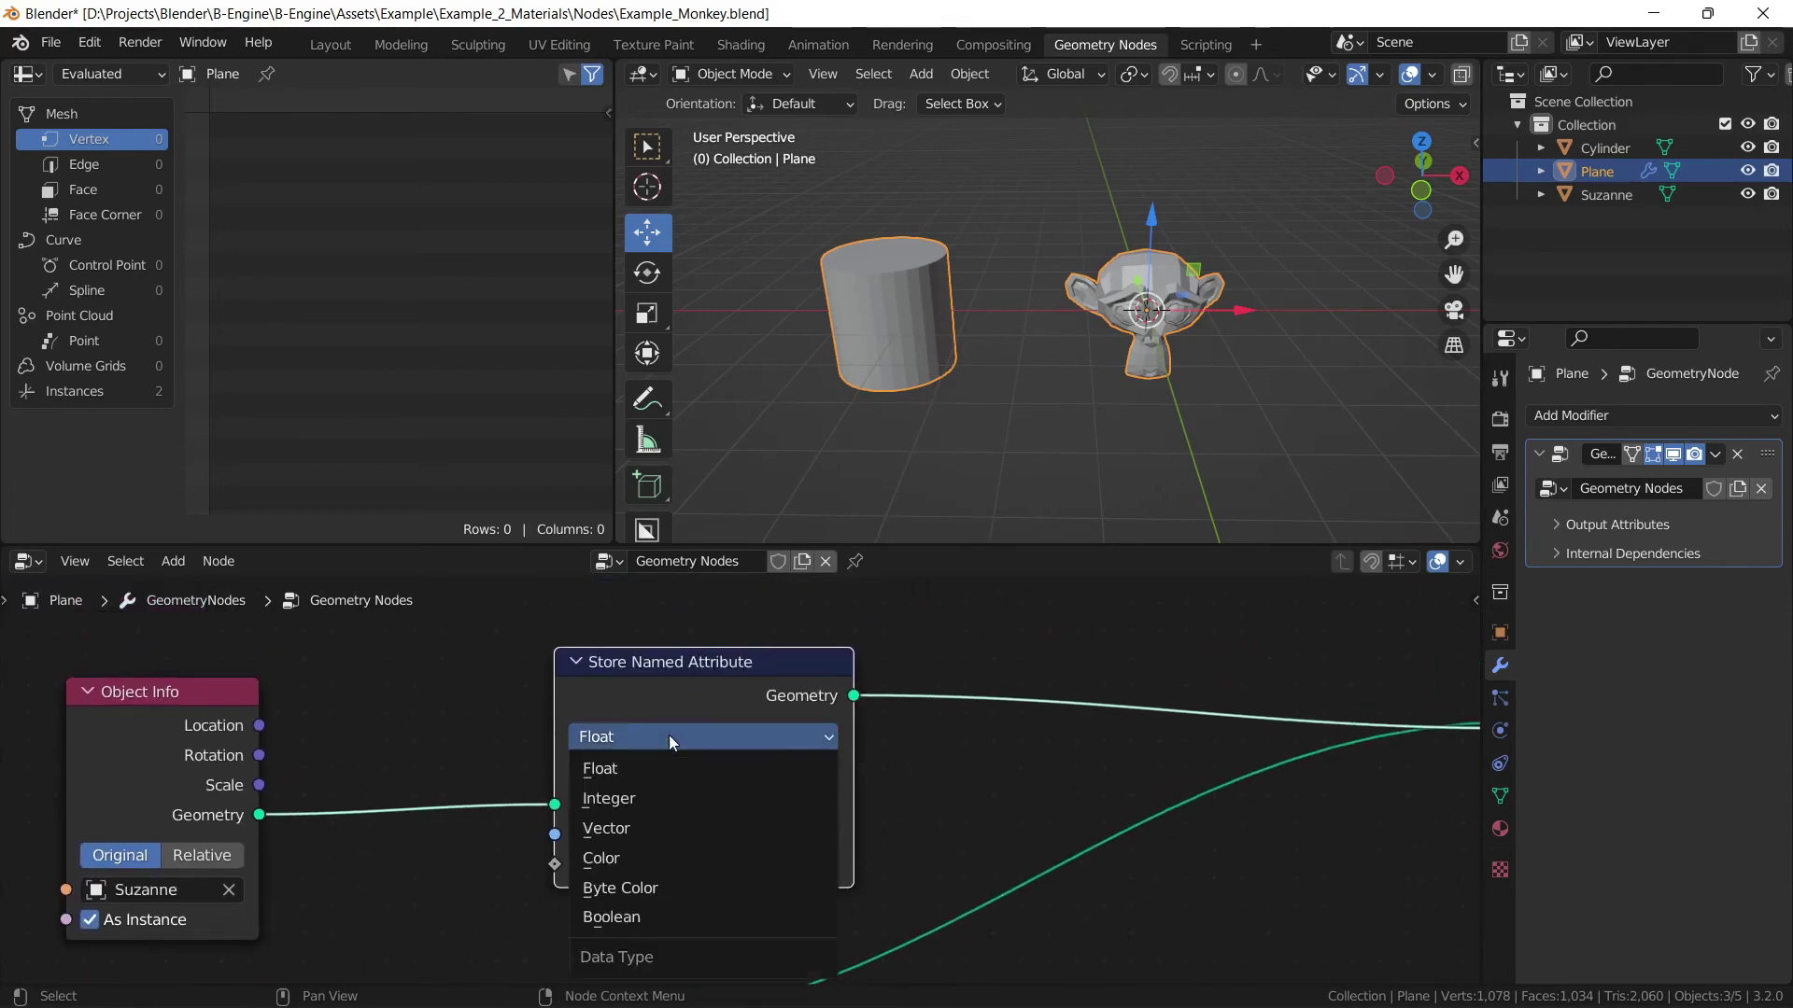
{"action": "left_click", "coordinate": [658, 800]}
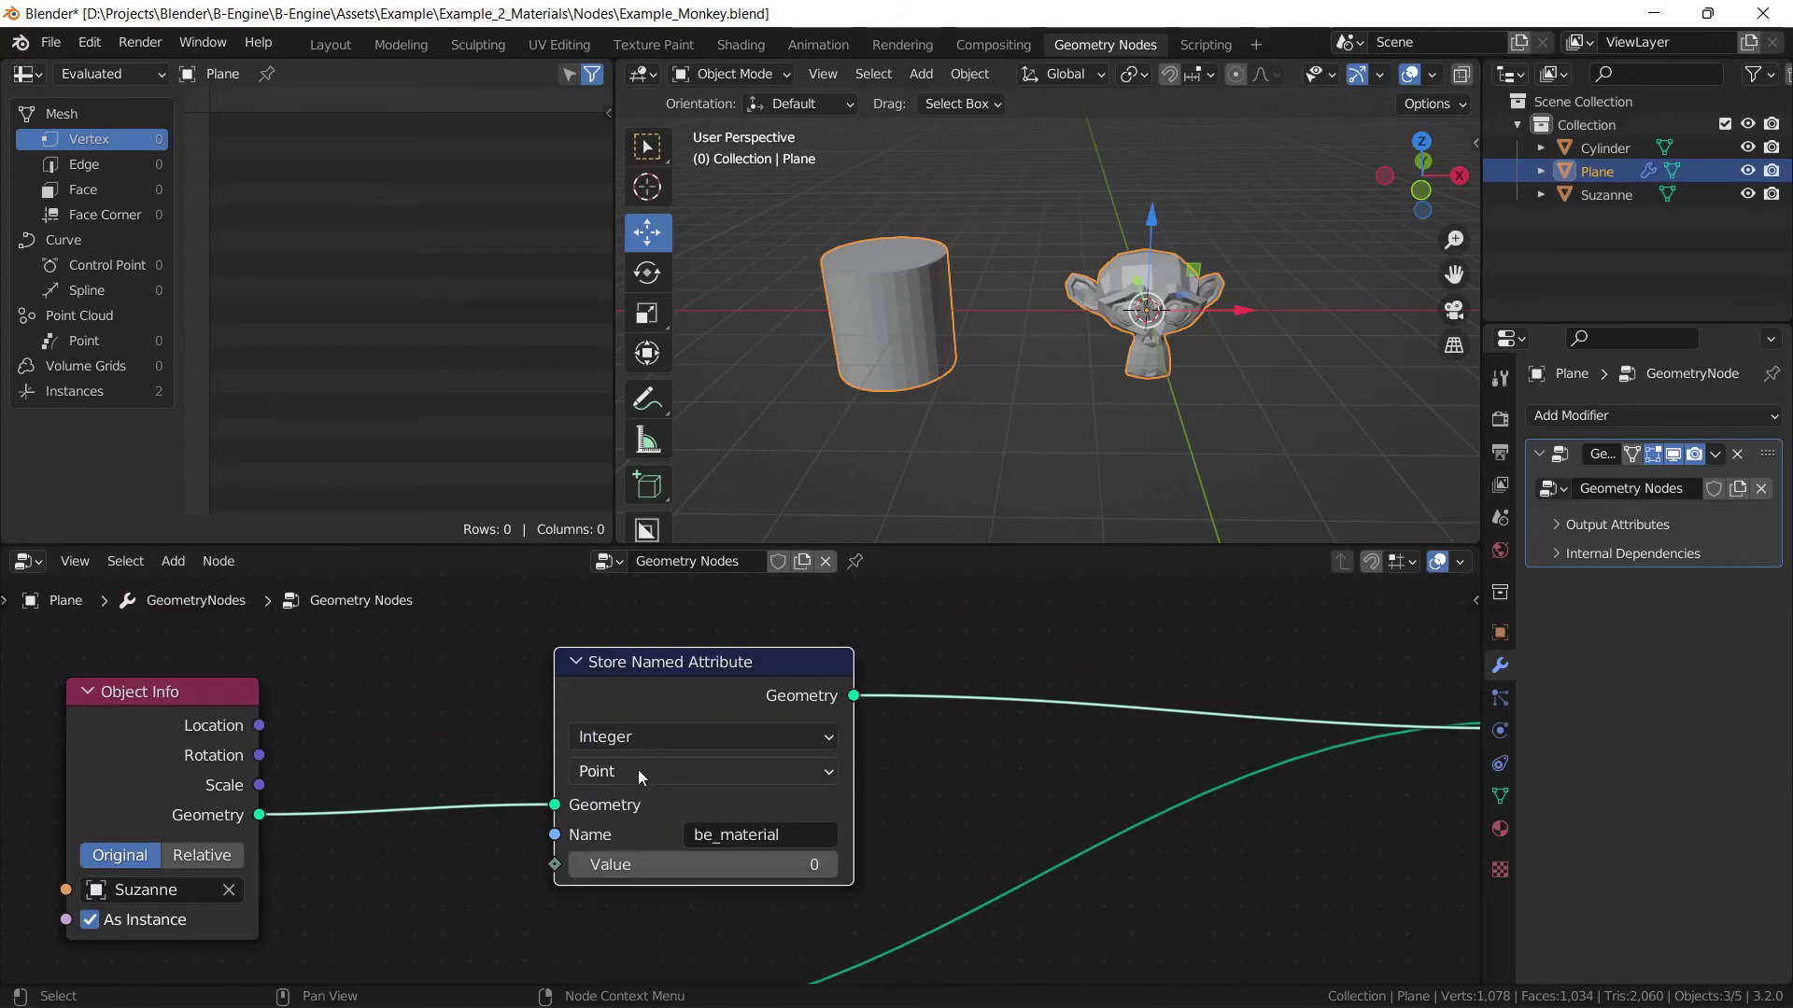
{"action": "left_click", "coordinate": [637, 769]}
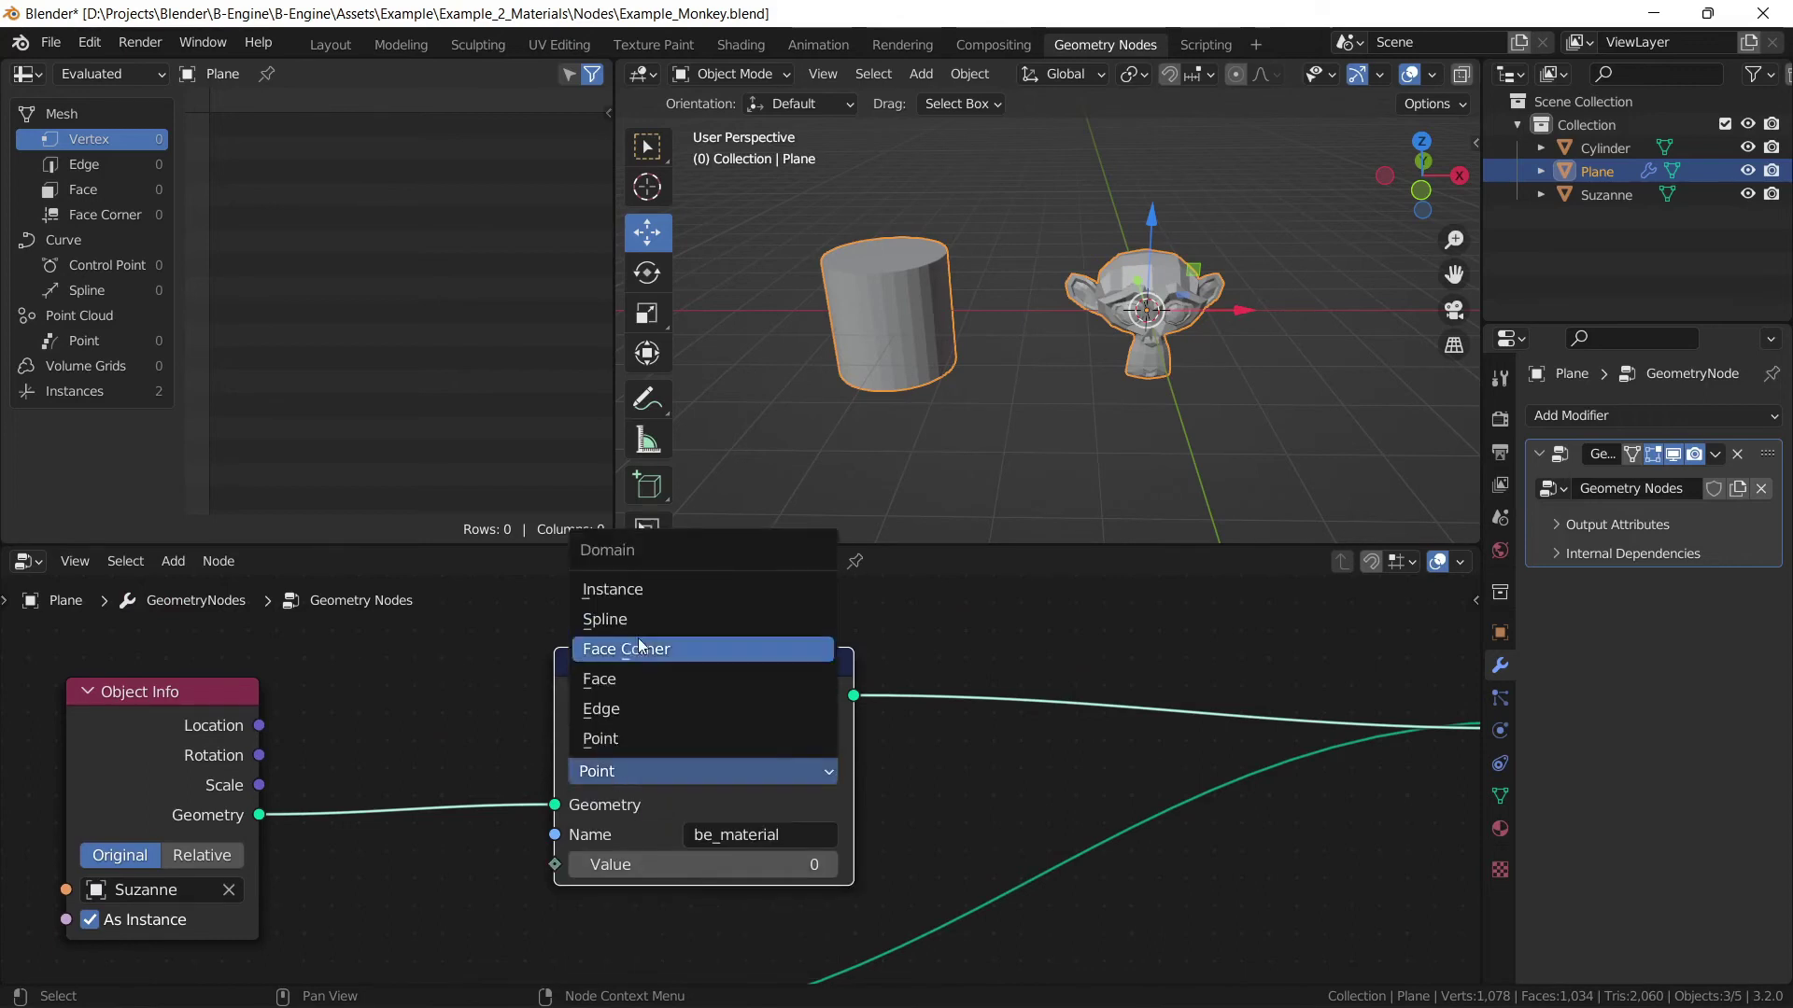
{"action": "left_click", "coordinate": [620, 680]}
{"action": "scroll", "coordinate": [424, 763], "scroll_direction": "down", "scroll_amount": 2}
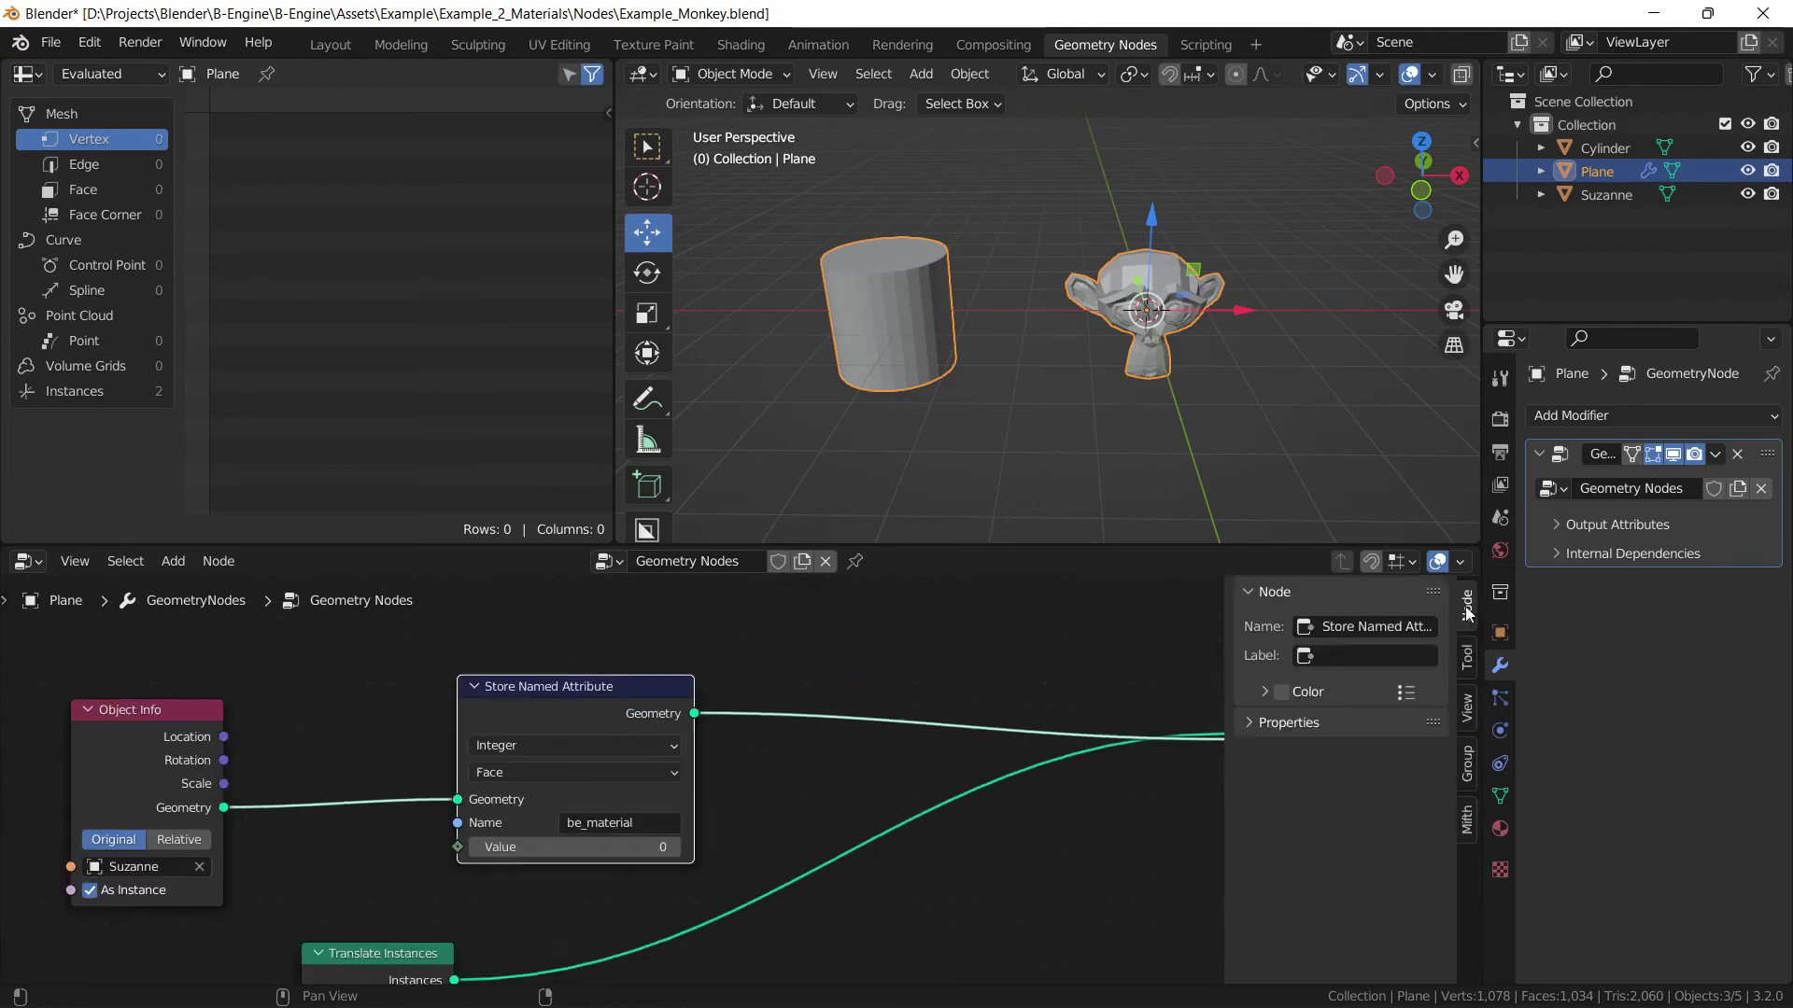
Give the Store Named Attribute node a custom orange color with about H 0.081, S 0.742 and V 0.608.
{"action": "left_click", "coordinate": [1475, 599]}
{"action": "left_click", "coordinate": [1279, 693]}
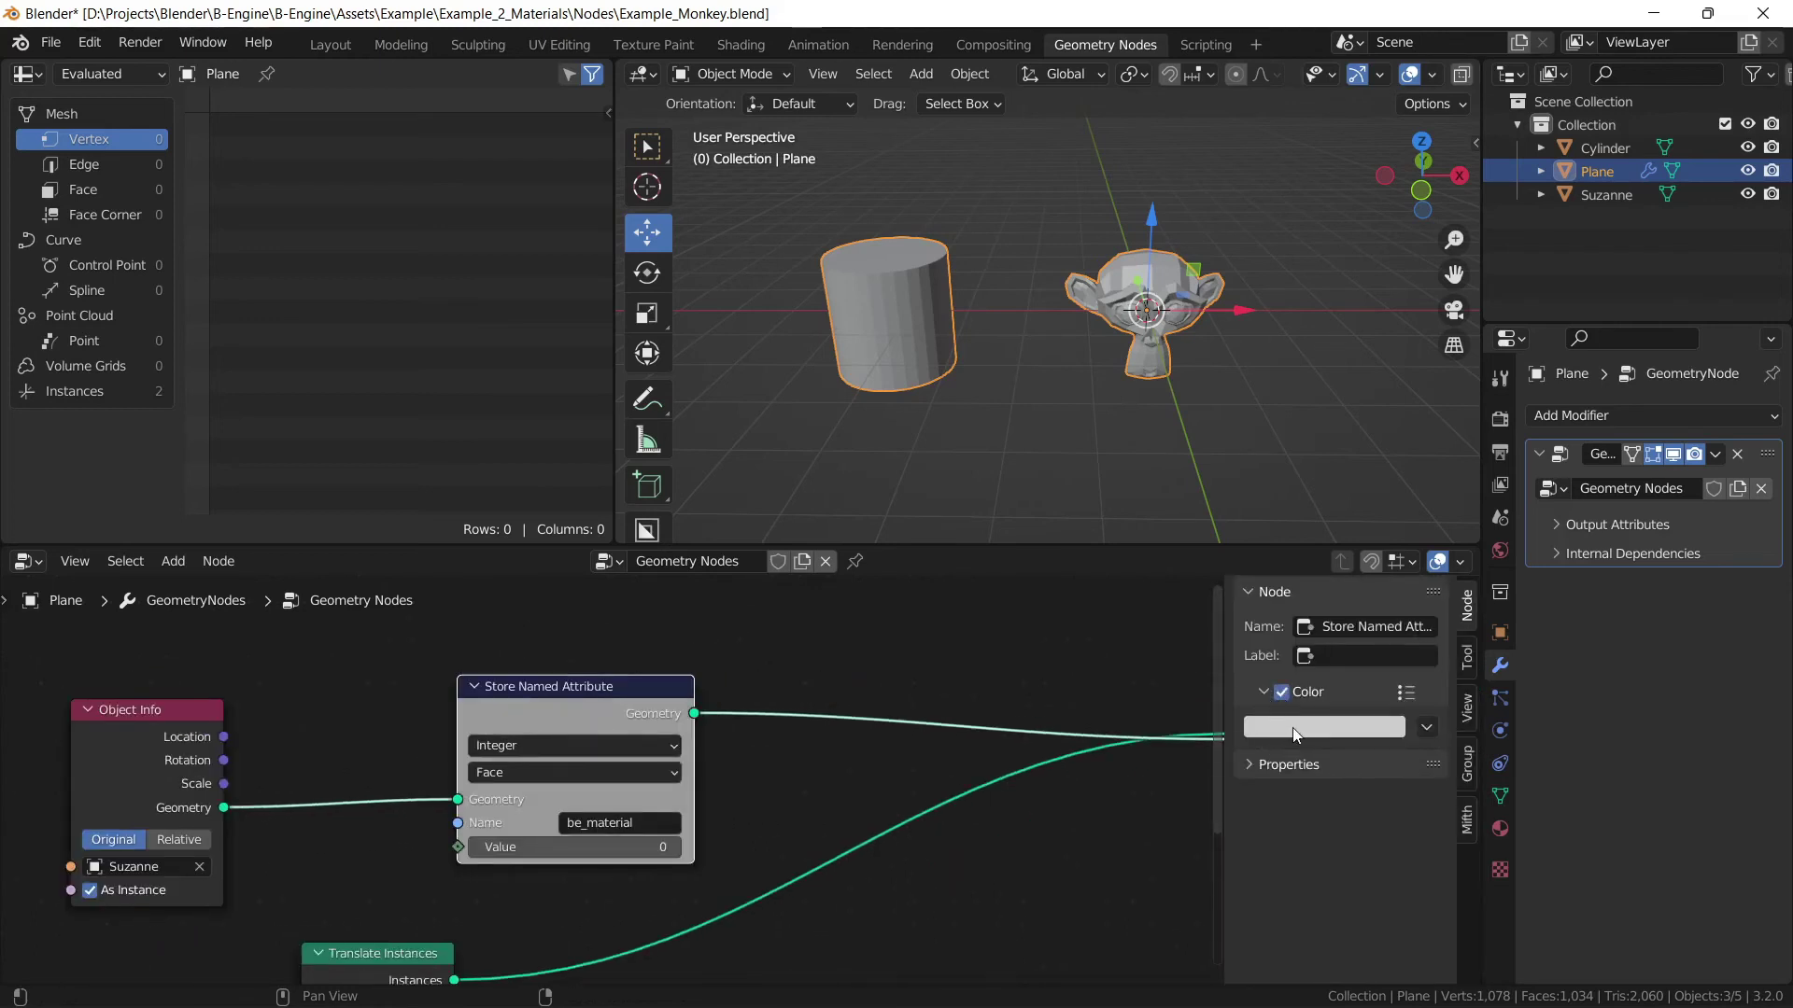
{"action": "left_click", "coordinate": [1292, 726]}
{"action": "left_click", "coordinate": [1324, 526]}
{"action": "left_click_drag", "start_coordinate": [1324, 525], "coordinate": [1319, 533]}
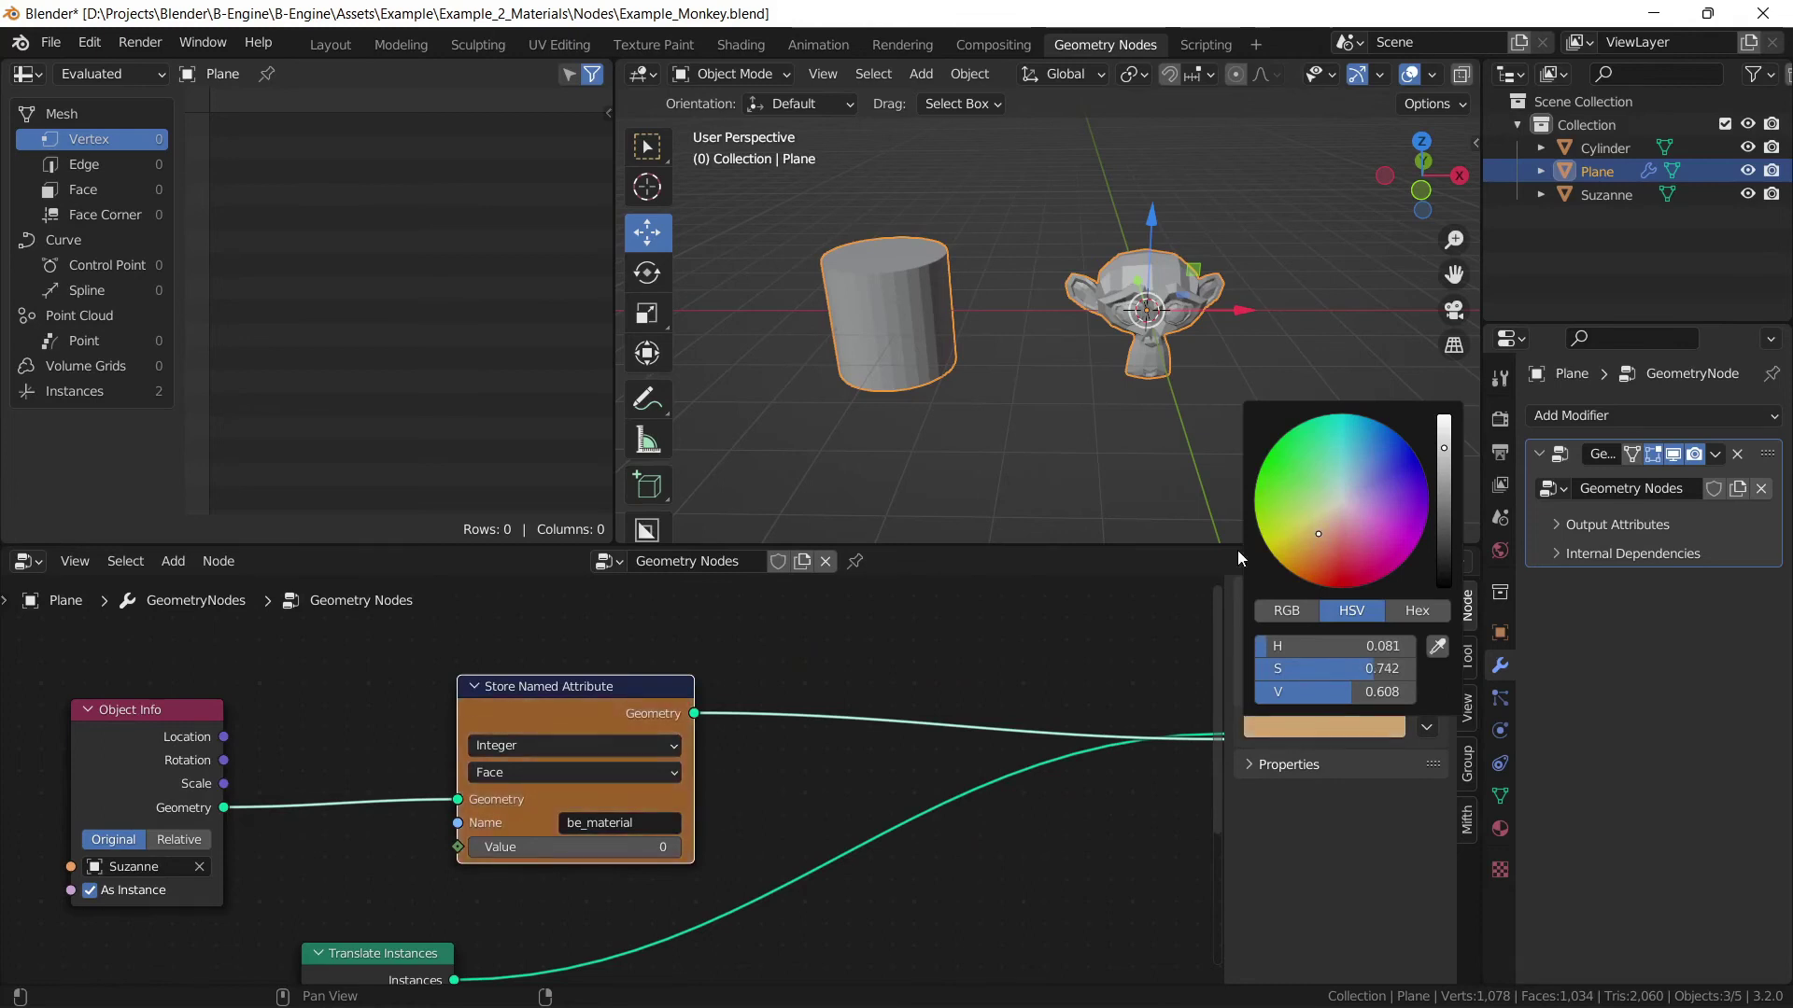
{"action": "scroll", "coordinate": [915, 678], "scroll_direction": "down", "scroll_amount": 6}
{"action": "middle_click_drag", "start_coordinate": [709, 700], "coordinate": [755, 698]}
{"action": "scroll", "coordinate": [673, 723], "scroll_direction": "up", "scroll_amount": 3}
{"action": "left_click_drag", "start_coordinate": [632, 715], "coordinate": [633, 710]}
{"action": "scroll", "coordinate": [571, 759], "scroll_direction": "up", "scroll_amount": 2}
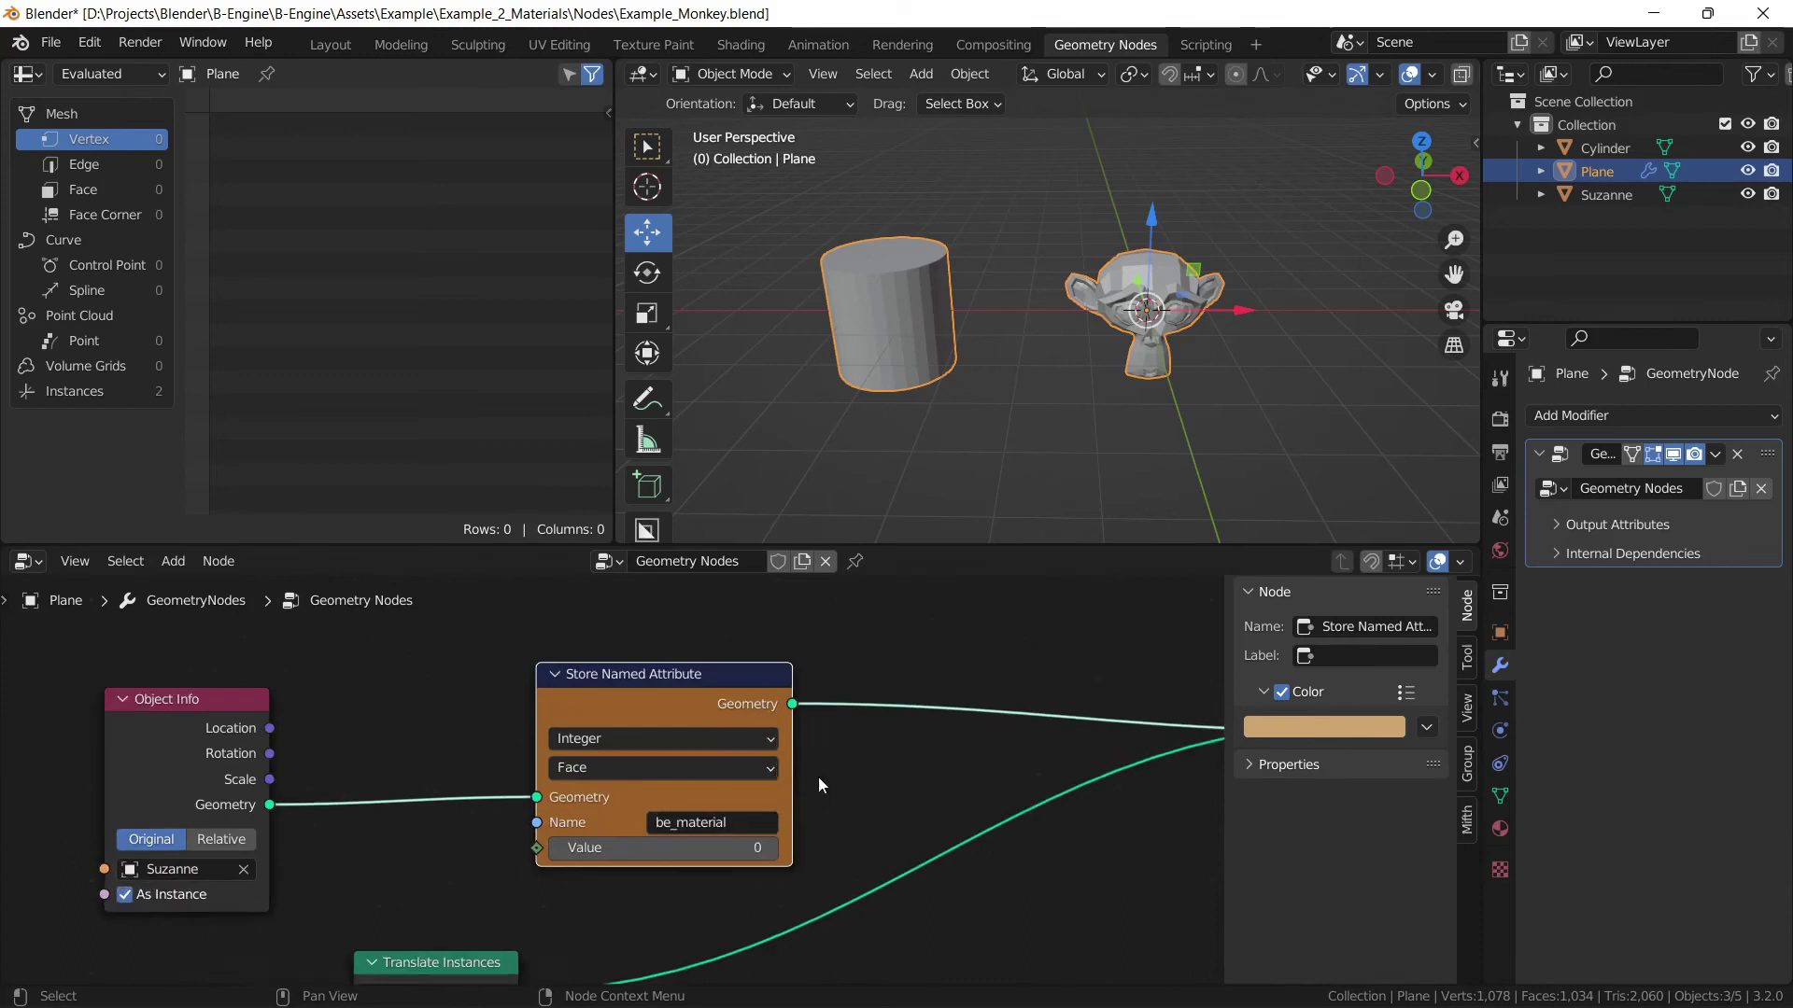
{"action": "middle_click_drag", "start_coordinate": [804, 782], "coordinate": [616, 765]}
{"action": "key", "text": "n"}
Duplicate the Store Named Attribute node between Translate Instances and Join Geometry, and set the copy's Value to 1.
{"action": "scroll", "coordinate": [768, 786], "scroll_direction": "down", "scroll_amount": 4}
{"action": "scroll", "coordinate": [775, 808], "scroll_direction": "up", "scroll_amount": 3}
{"action": "middle_click_drag", "start_coordinate": [834, 778], "coordinate": [853, 702]}
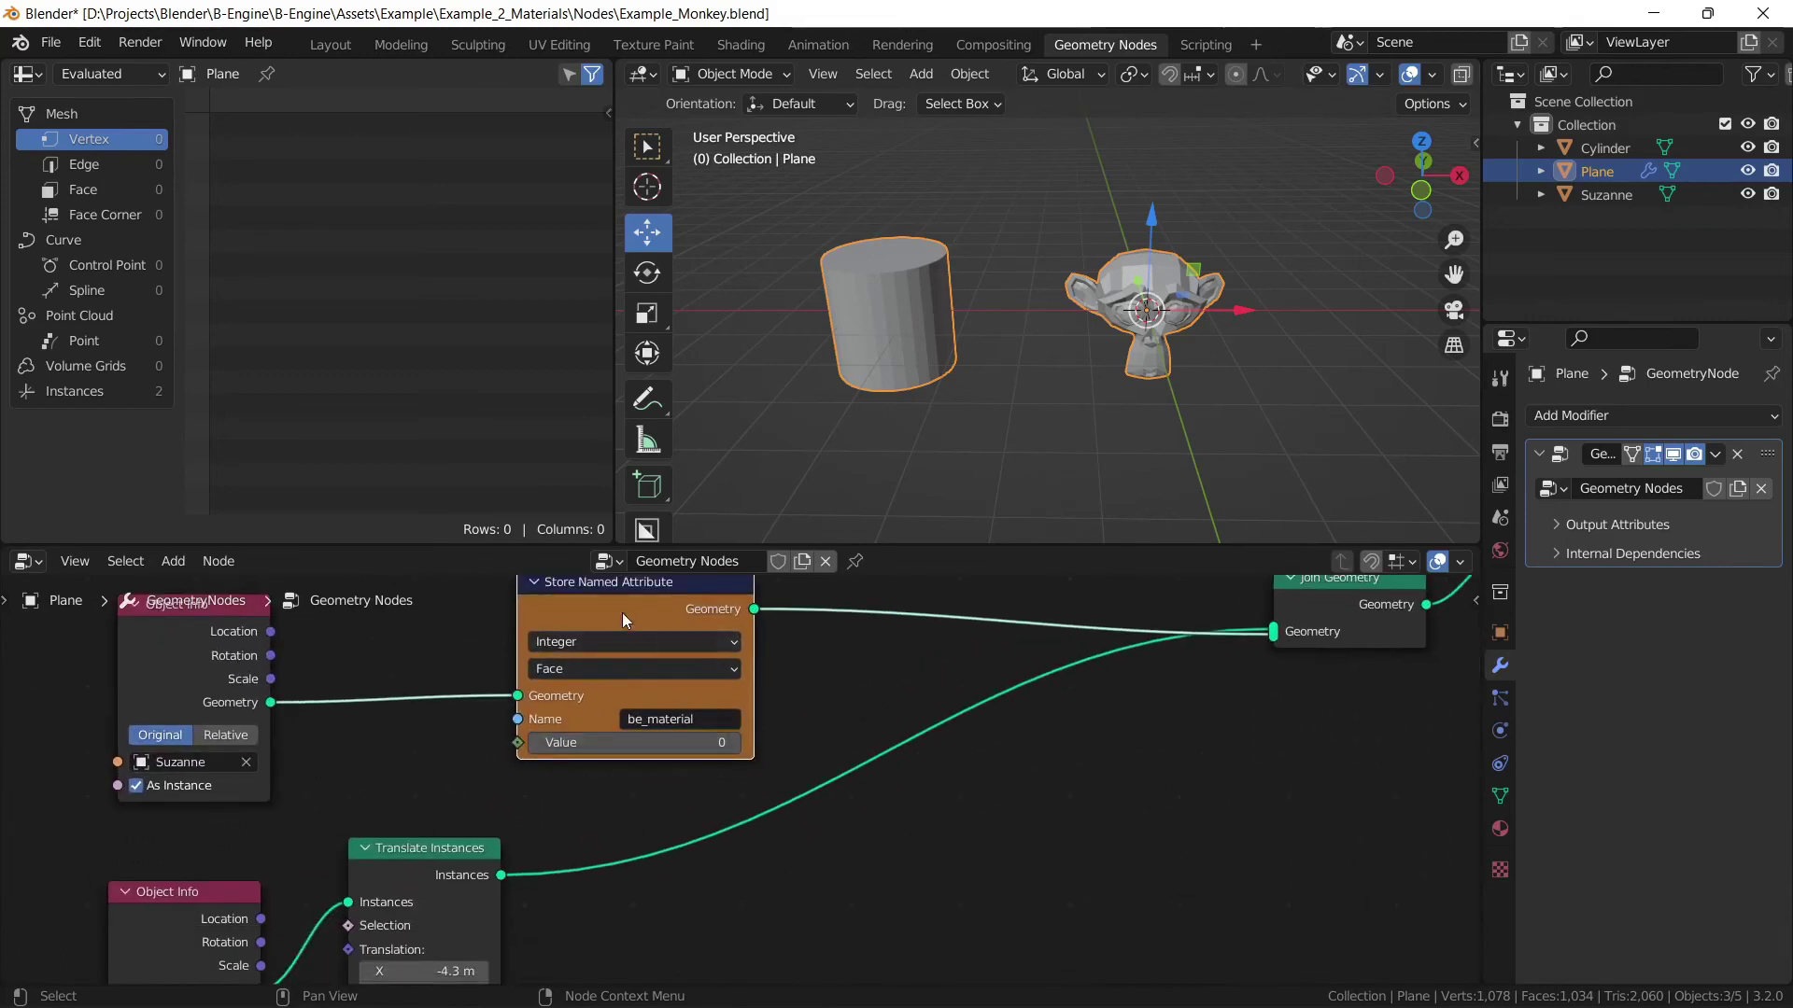
{"action": "middle_click_drag", "start_coordinate": [622, 613], "coordinate": [624, 635]}
{"action": "key", "text": "shift+d"}
{"action": "left_click", "coordinate": [765, 863]}
{"action": "middle_click_drag", "start_coordinate": [884, 945], "coordinate": [843, 782]}
{"action": "scroll", "coordinate": [843, 782], "scroll_direction": "up", "scroll_amount": 2}
{"action": "left_click", "coordinate": [830, 865]}
{"action": "scroll", "coordinate": [943, 820], "scroll_direction": "down", "scroll_amount": 2}
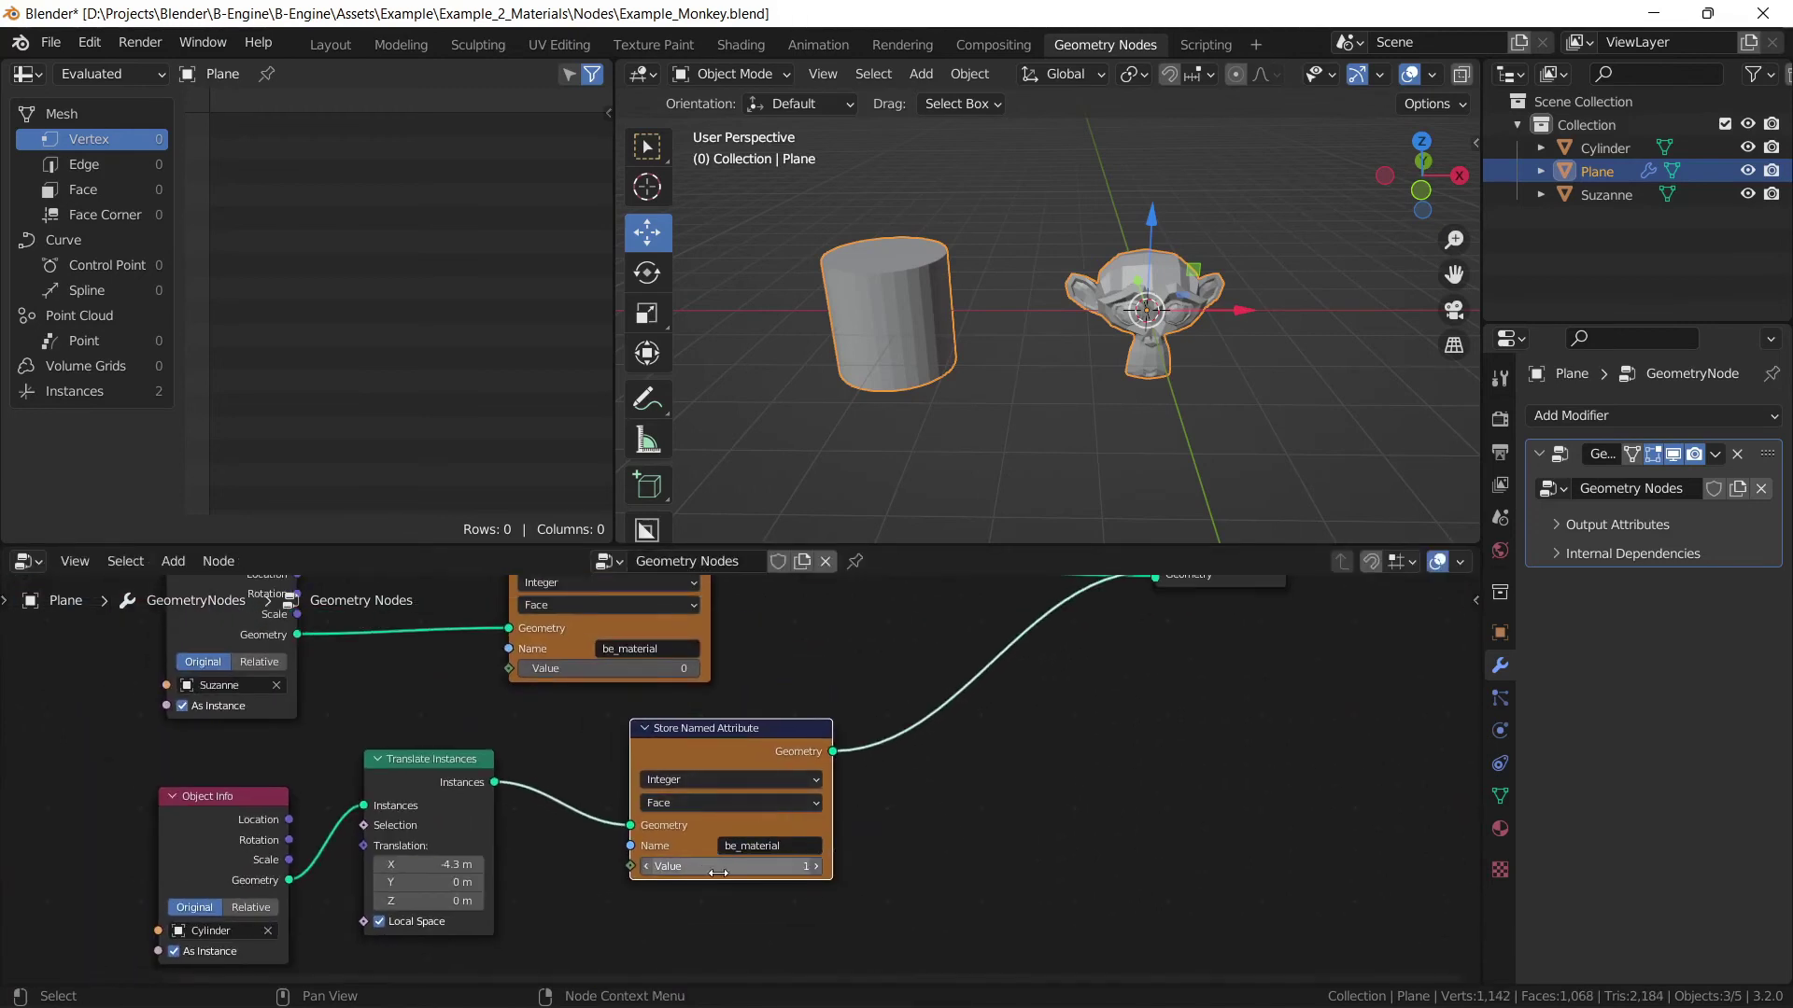
{"action": "middle_click_drag", "start_coordinate": [1030, 884], "coordinate": [1021, 927]}
Save the Blender file, switch to Unity, and rerun the nodes on the GameObject.
{"action": "key", "text": "ctrl+s"}
{"action": "key", "text": "alt+Tab"}
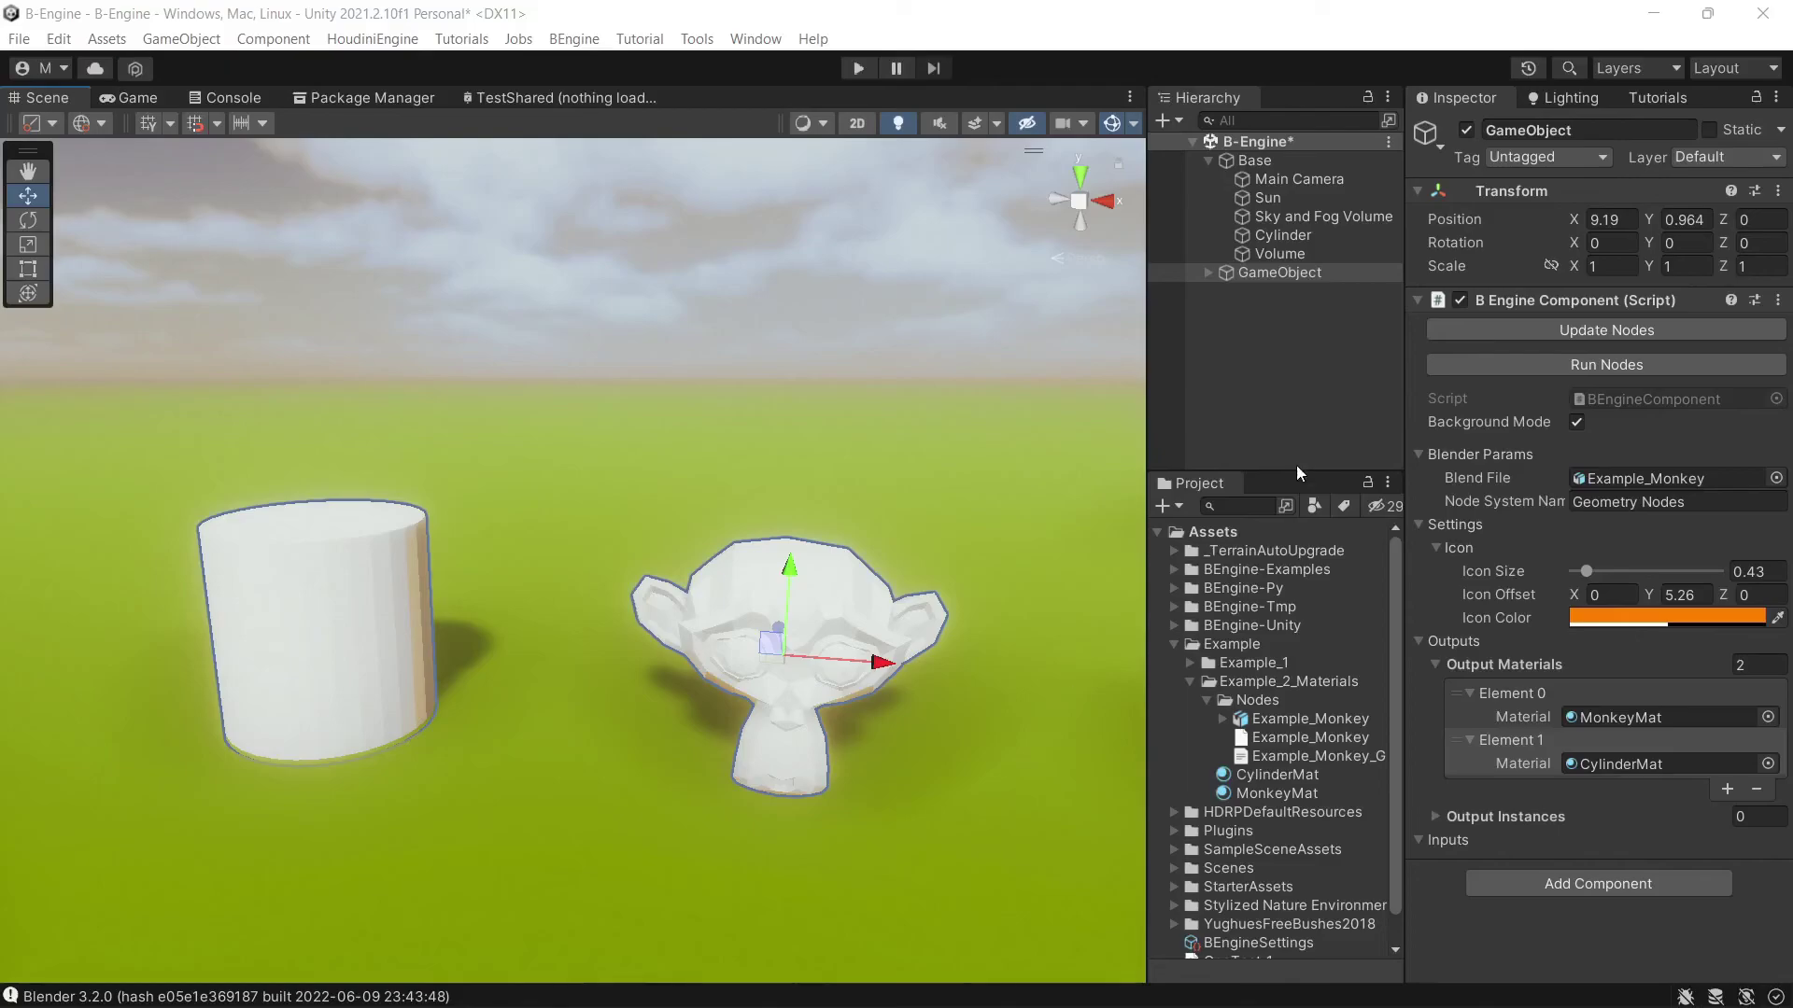
{"action": "left_click", "coordinate": [1610, 364]}
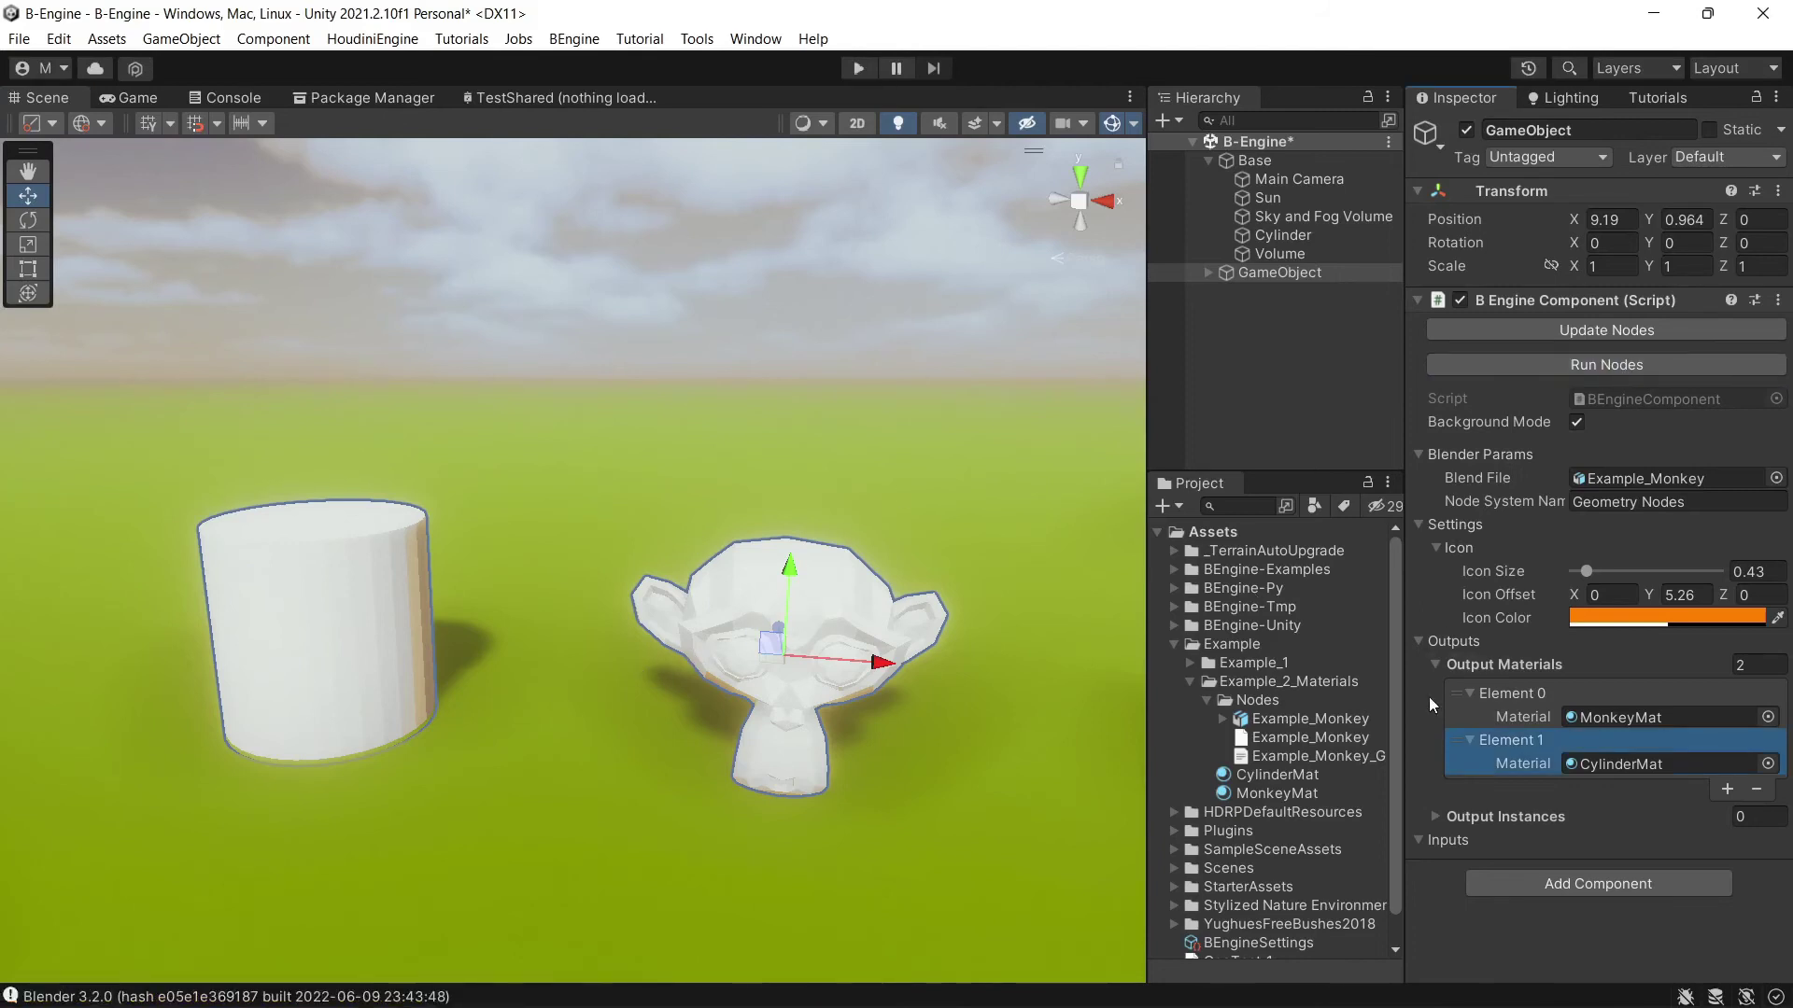
Change the Base Map color of the MonkeyMat material to light orange.
{"action": "left_click", "coordinate": [1276, 793]}
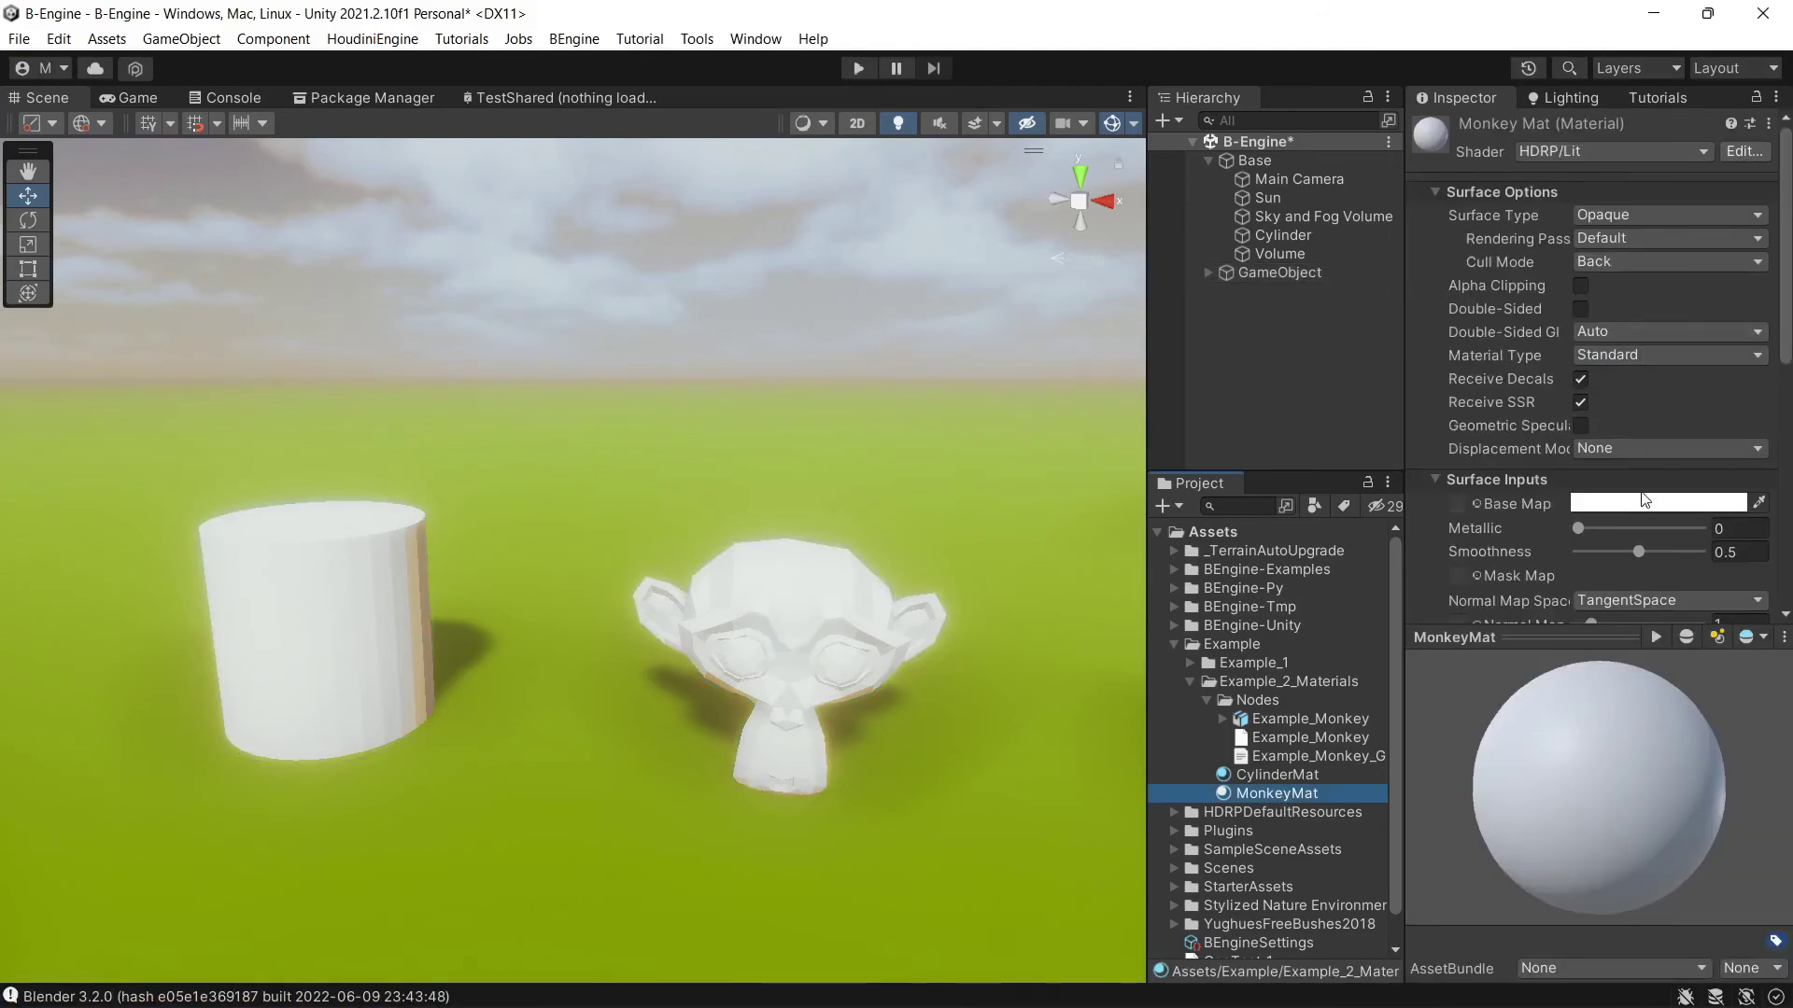
{"action": "left_click", "coordinate": [1644, 502]}
{"action": "left_click", "coordinate": [1665, 591]}
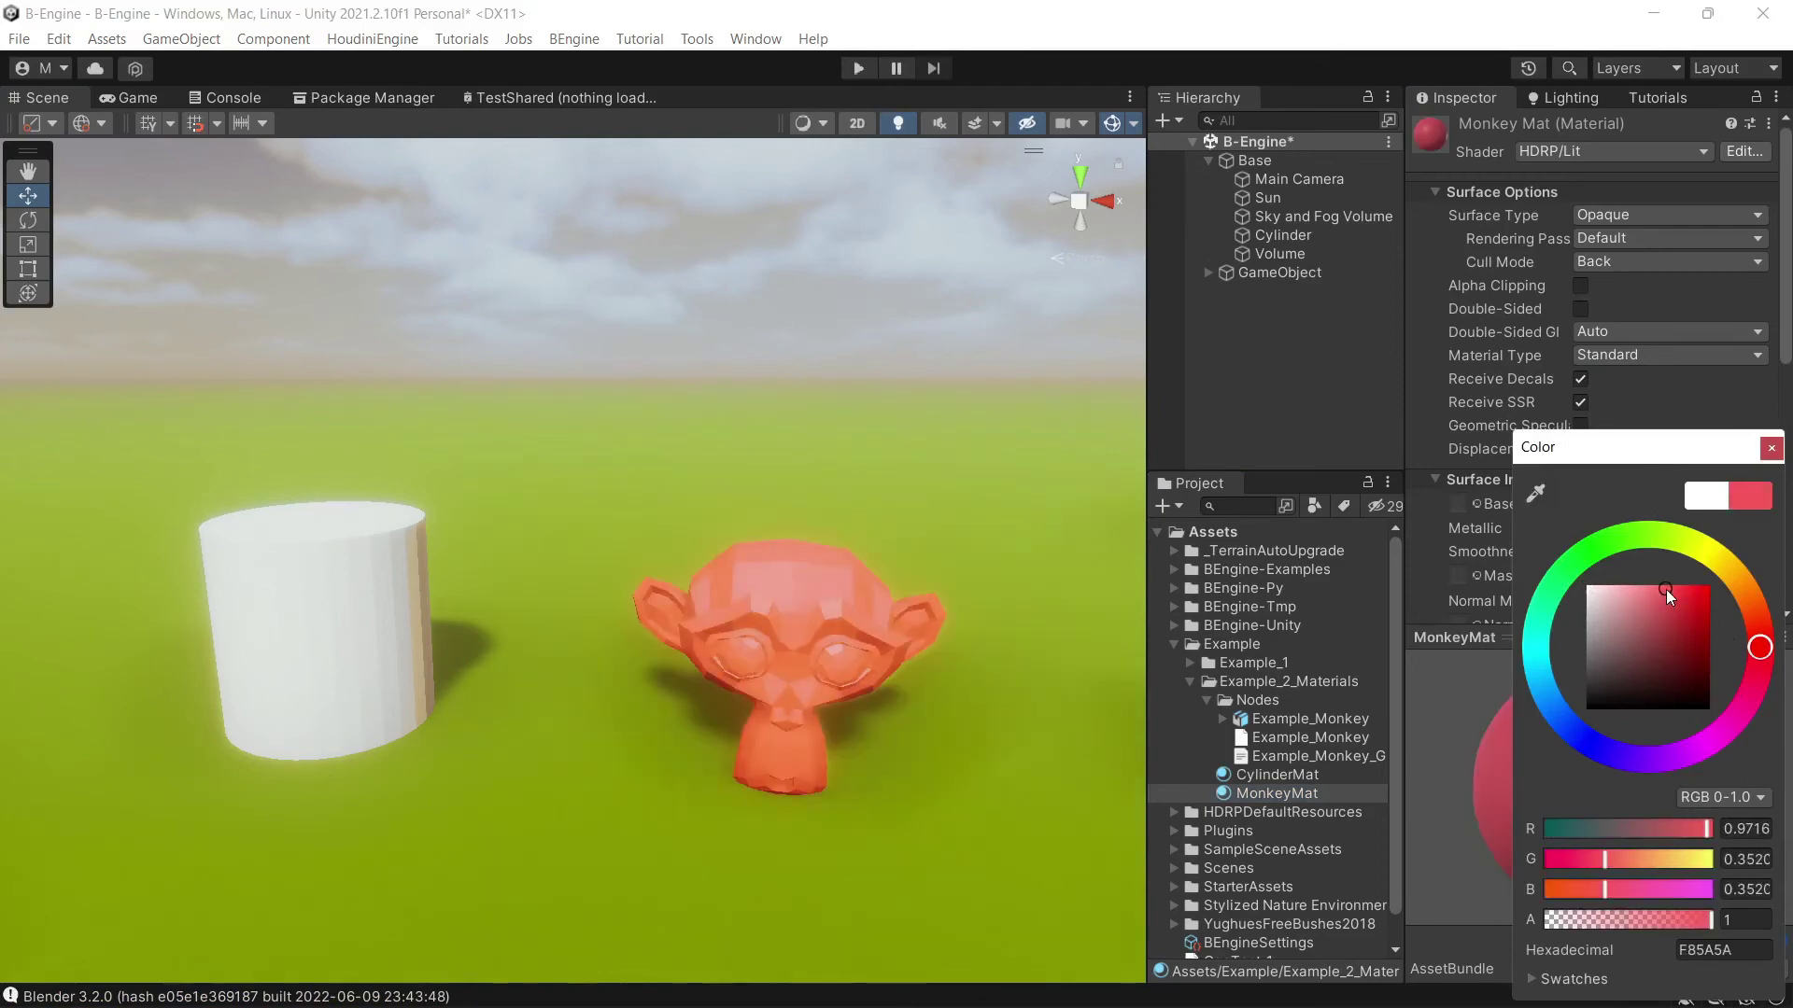
{"action": "left_click_drag", "start_coordinate": [1759, 644], "coordinate": [1749, 587]}
{"action": "left_click", "coordinate": [1770, 449]}
{"action": "right_click_drag", "start_coordinate": [665, 527], "coordinate": [687, 516]}
{"action": "left_click_drag", "start_coordinate": [687, 516], "coordinate": [666, 516], "text": "alt"}
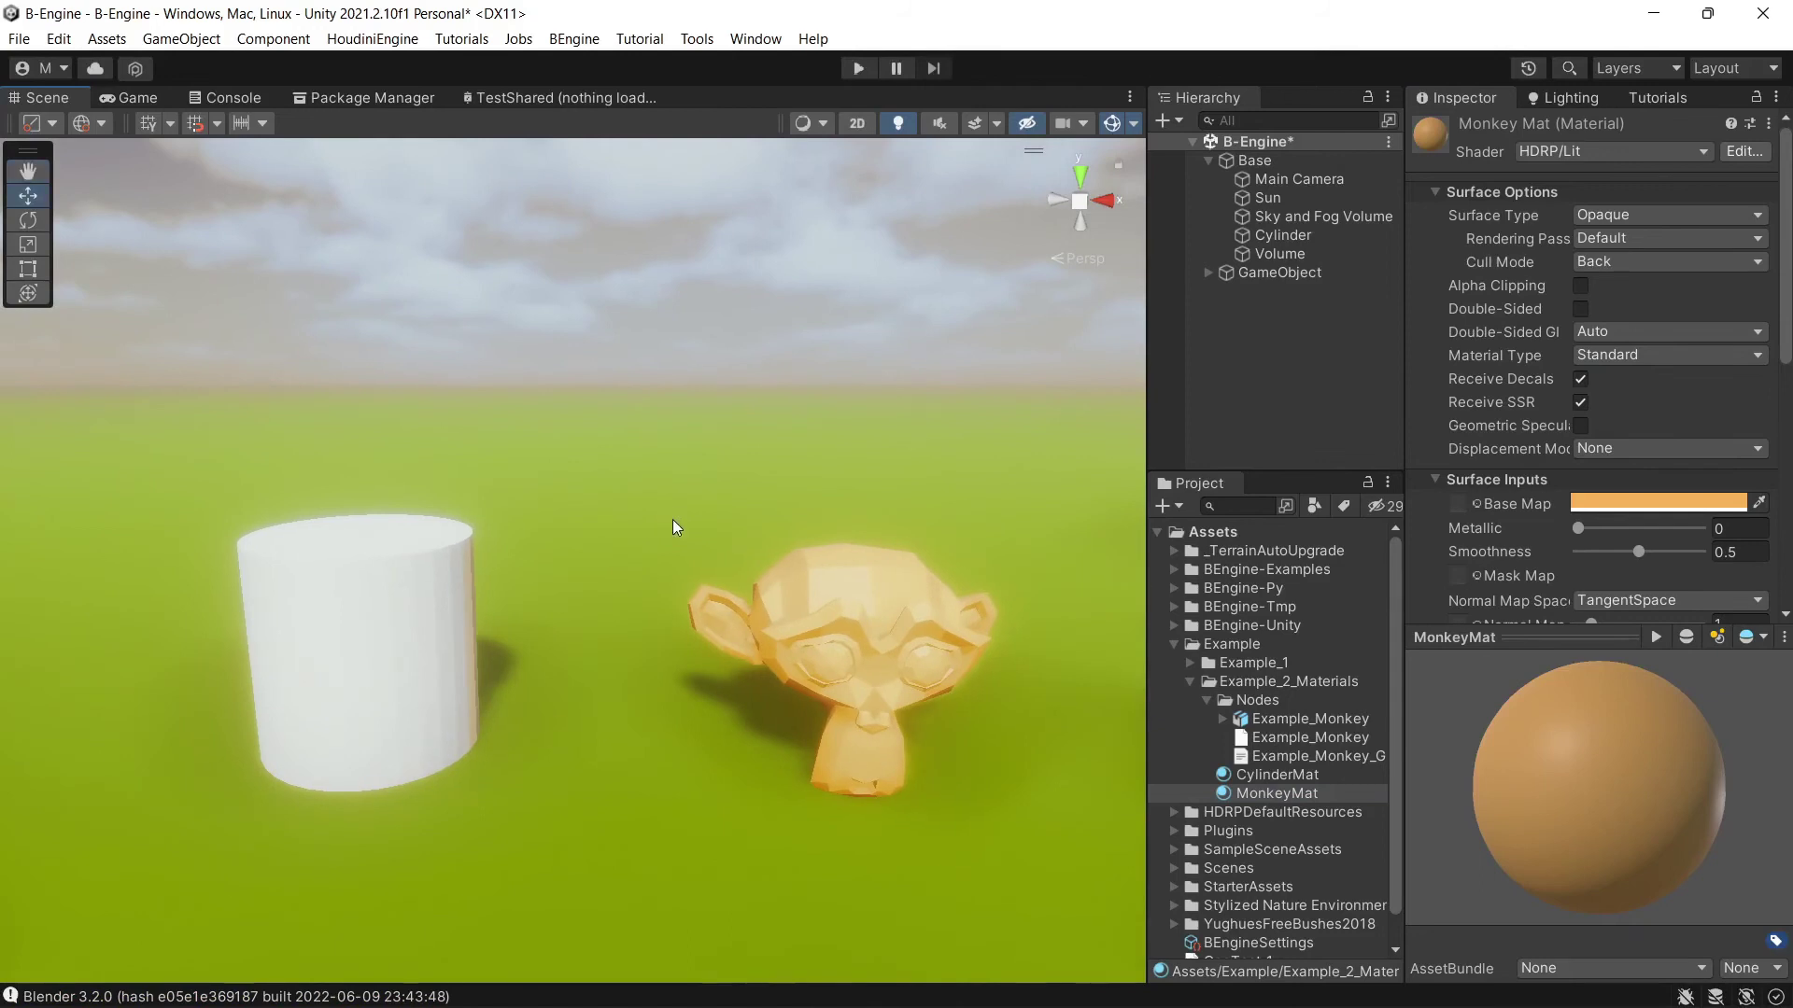
Change the Base Map color of the CylinderMat material to a medium blue.
{"action": "left_click", "coordinate": [1252, 774]}
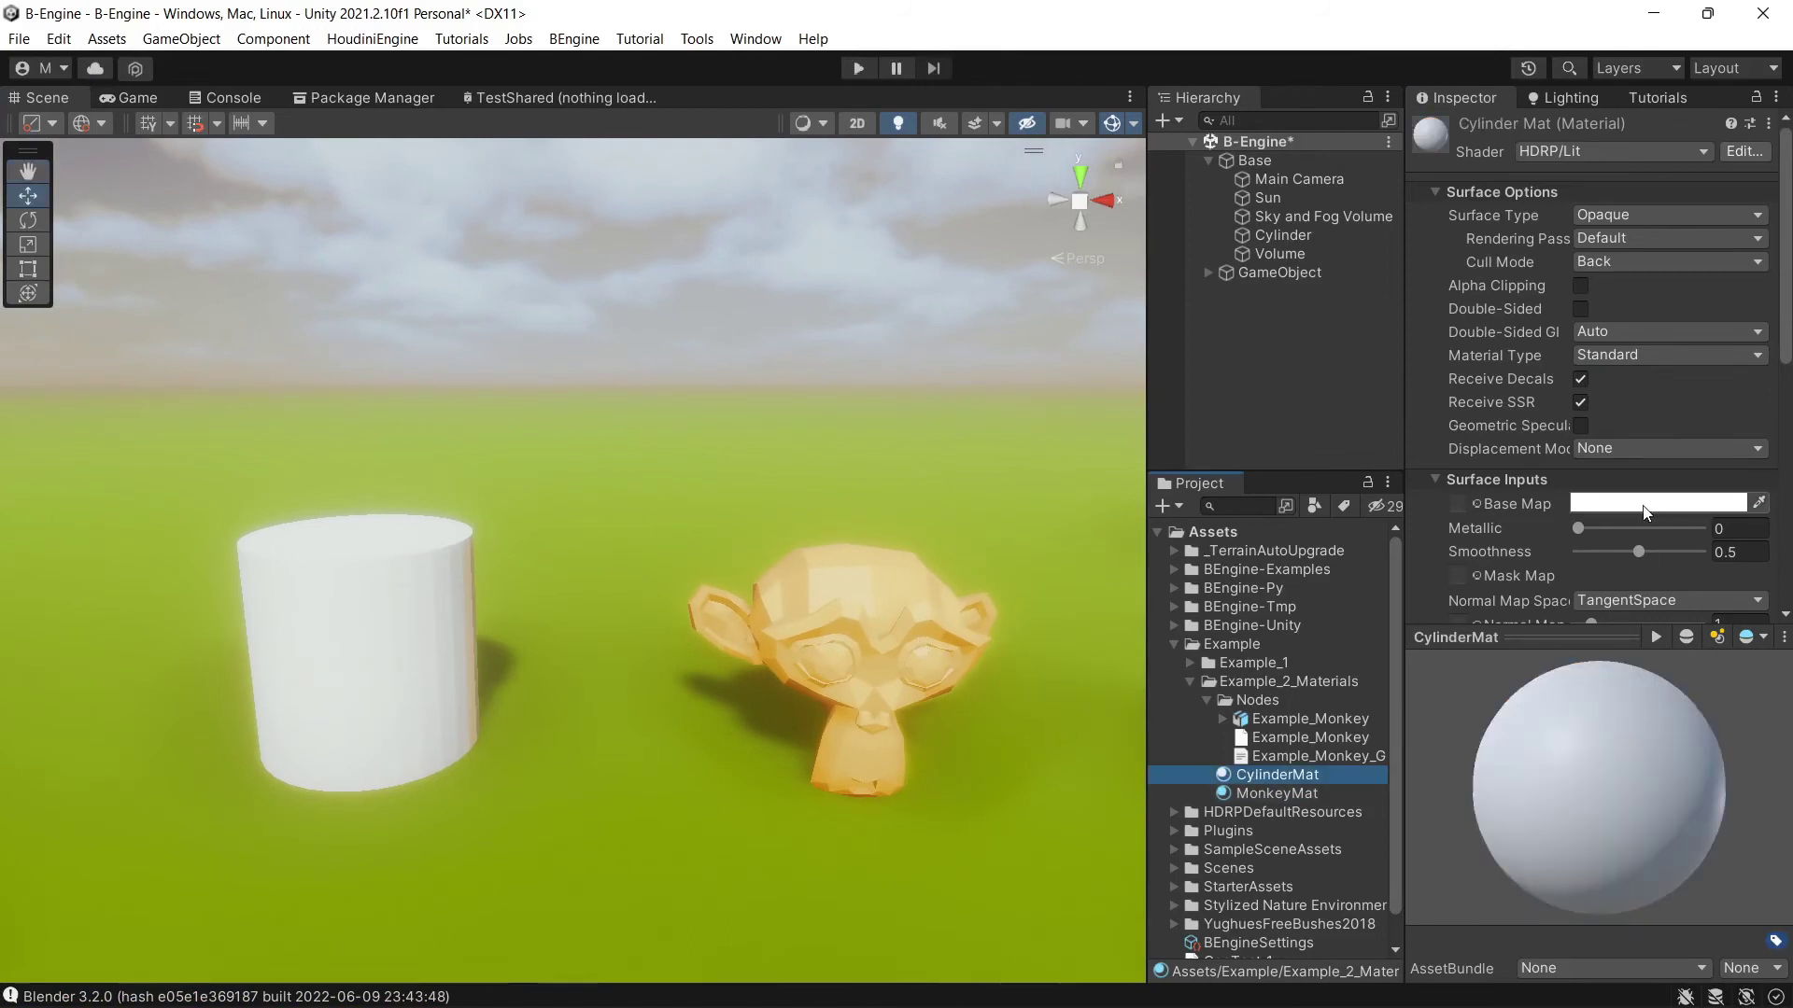
{"action": "left_click", "coordinate": [1659, 503]}
{"action": "left_click", "coordinate": [1643, 538]}
{"action": "mouse_move", "coordinate": [1638, 603]}
{"action": "left_mouse_down"}
{"action": "mouse_move", "coordinate": [1674, 573]}
{"action": "mouse_move", "coordinate": [1655, 583]}
{"action": "left_mouse_up"}
{"action": "left_click_drag", "start_coordinate": [1548, 652], "coordinate": [1555, 710]}
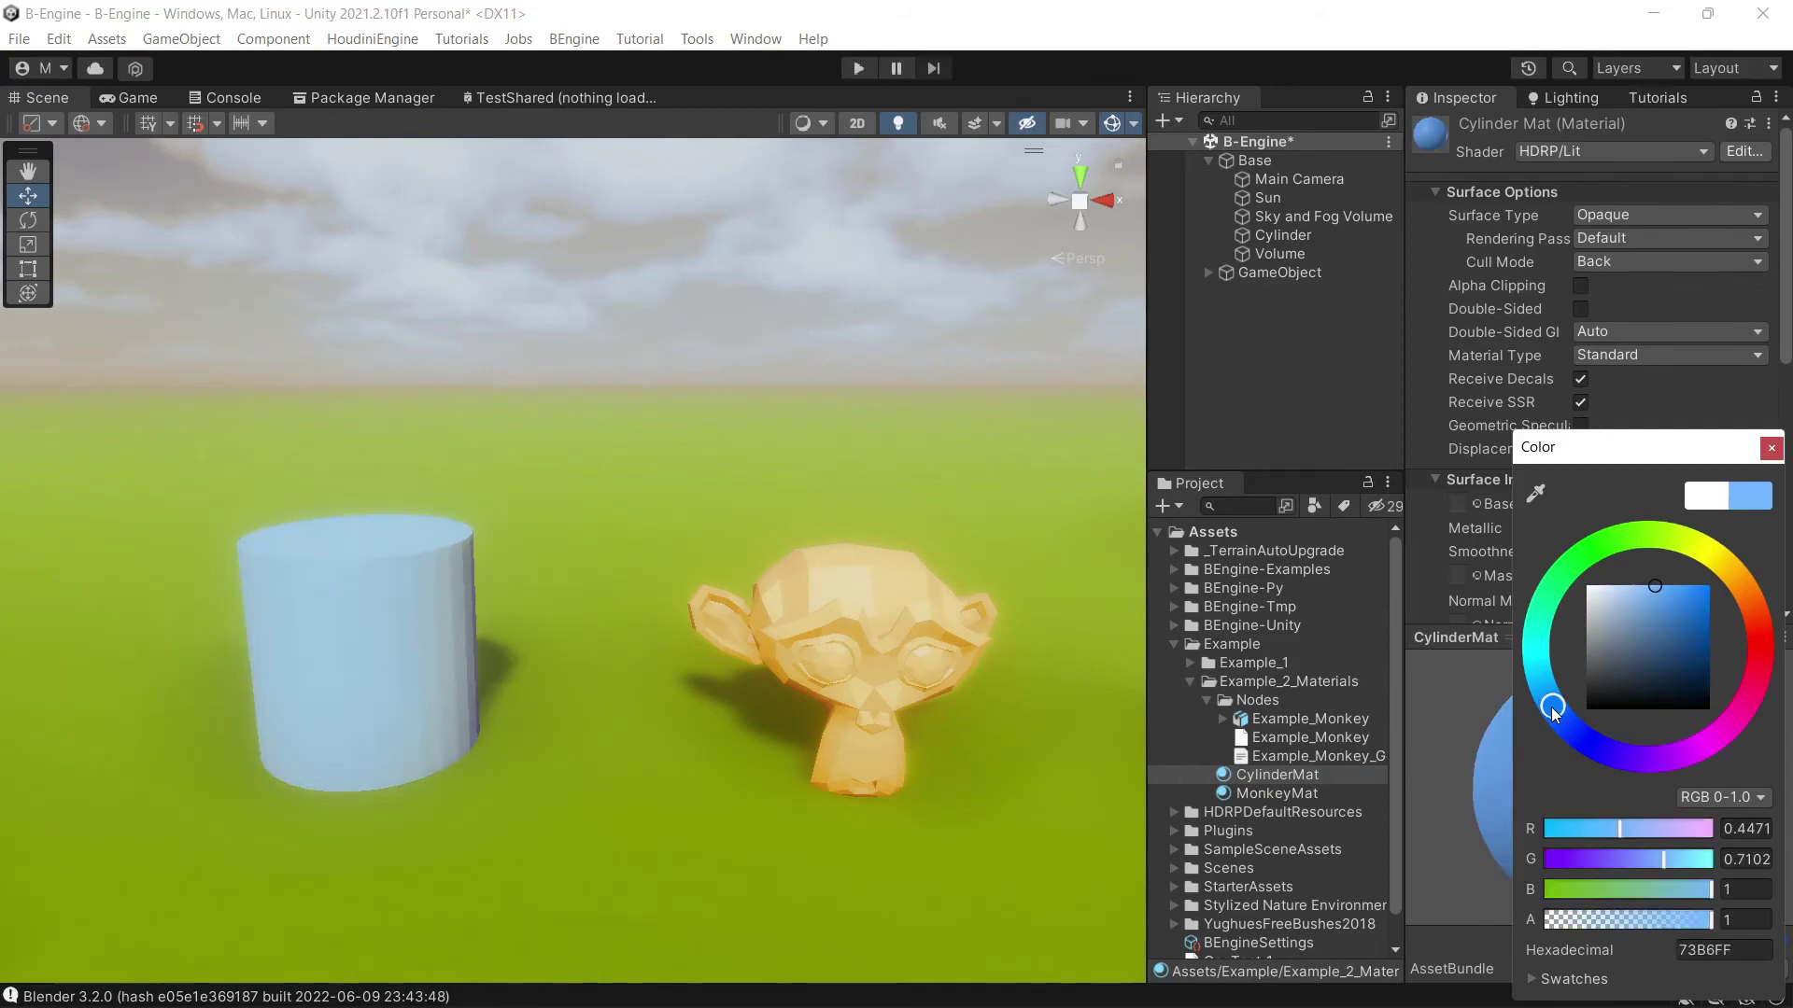
{"action": "left_click_drag", "start_coordinate": [1667, 595], "coordinate": [1681, 621]}
{"action": "mouse_move", "coordinate": [669, 513]}
{"action": "right_mouse_down"}
{"action": "mouse_move", "coordinate": [753, 529]}
{"action": "mouse_move", "coordinate": [701, 512]}
{"action": "right_mouse_up"}
{"action": "mouse_move", "coordinate": [702, 513]}
{"action": "left_mouse_down", "text": "alt"}
{"action": "mouse_move", "coordinate": [737, 523]}
{"action": "mouse_move", "coordinate": [726, 535]}
{"action": "left_mouse_up", "text": "alt"}
{"action": "left_click_drag", "start_coordinate": [403, 500], "coordinate": [380, 587], "text": "alt"}
{"action": "left_click_drag", "start_coordinate": [906, 670], "coordinate": [892, 588], "text": "alt"}
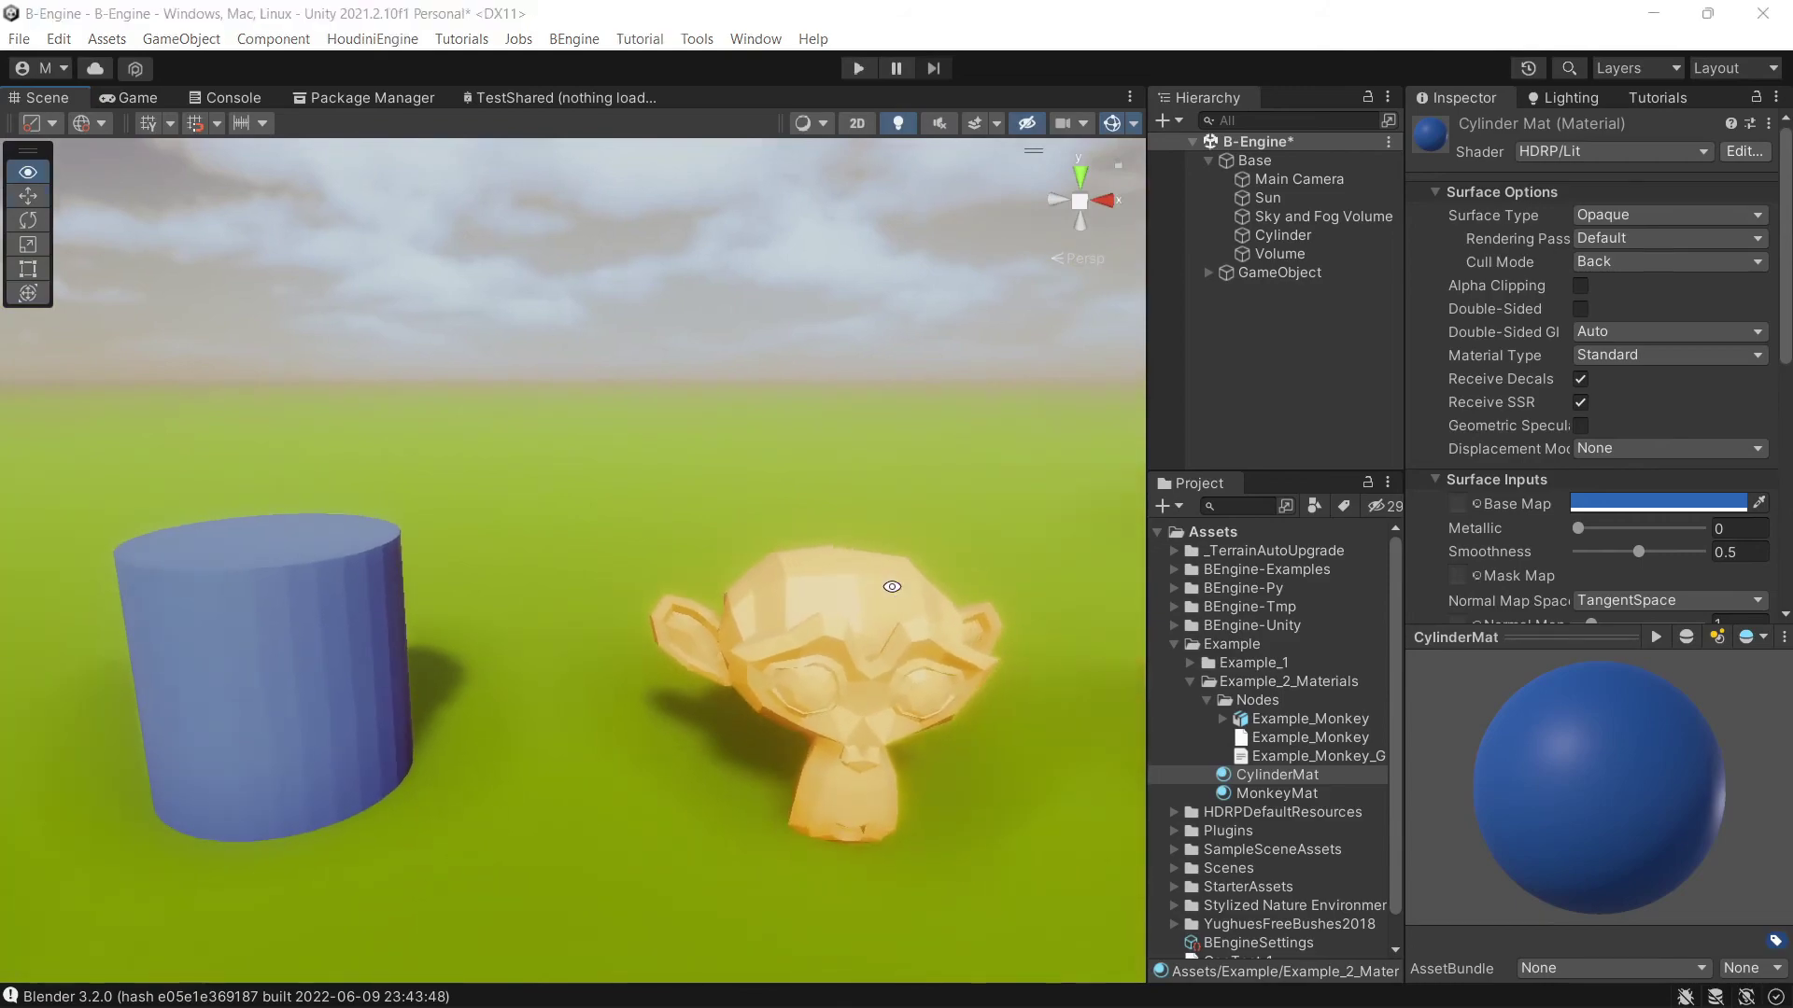
Switch to Blender and insert a Split Edges node between the cylinder's Store Named Attribute node and Join Geometry.
{"action": "key", "text": "alt+Tab"}
{"action": "scroll", "coordinate": [923, 690], "scroll_direction": "down", "scroll_amount": 4}
{"action": "middle_click_drag", "start_coordinate": [922, 691], "coordinate": [711, 784]}
{"action": "scroll", "coordinate": [728, 705], "scroll_direction": "up", "scroll_amount": 3}
{"action": "scroll", "coordinate": [738, 789], "scroll_direction": "down", "scroll_amount": 3}
{"action": "left_click_drag", "start_coordinate": [873, 677], "coordinate": [1224, 841]}
{"action": "left_click_drag", "start_coordinate": [982, 770], "coordinate": [1186, 773]}
{"action": "scroll", "coordinate": [856, 768], "scroll_direction": "up", "scroll_amount": 2}
{"action": "key", "text": "shift+a"}
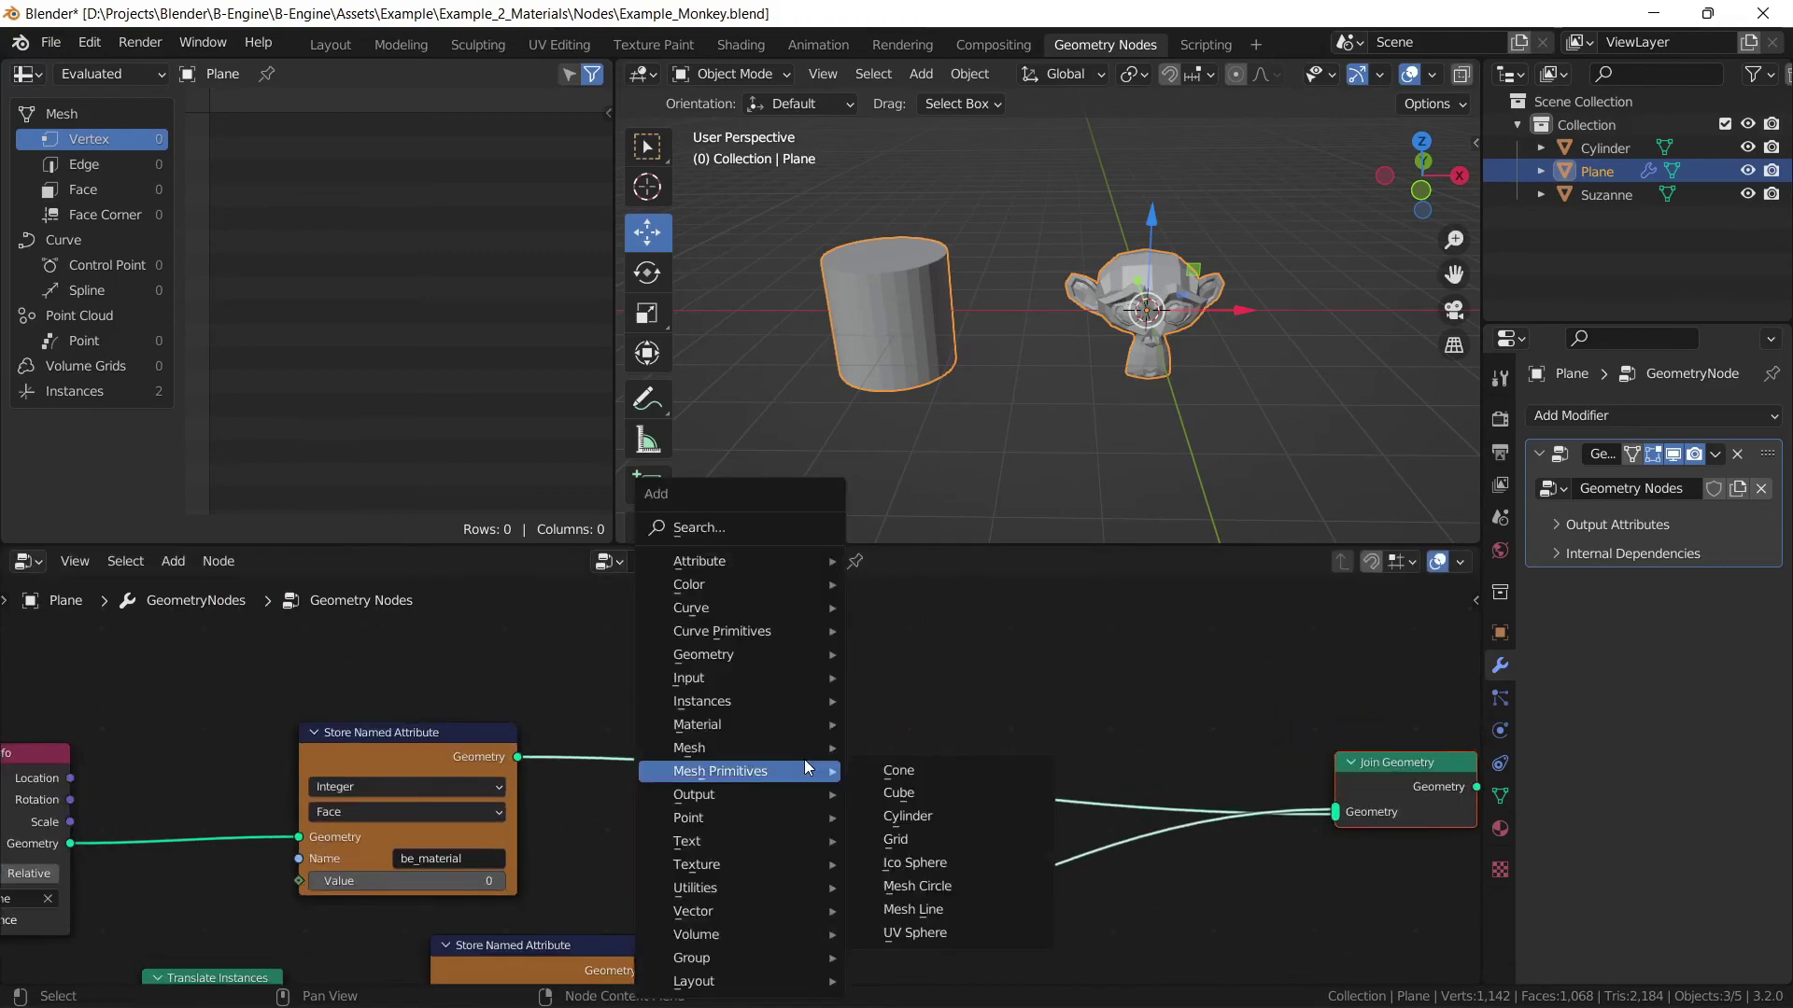
{"action": "left_click", "coordinate": [760, 529]}
{"action": "type", "text": "spl"}
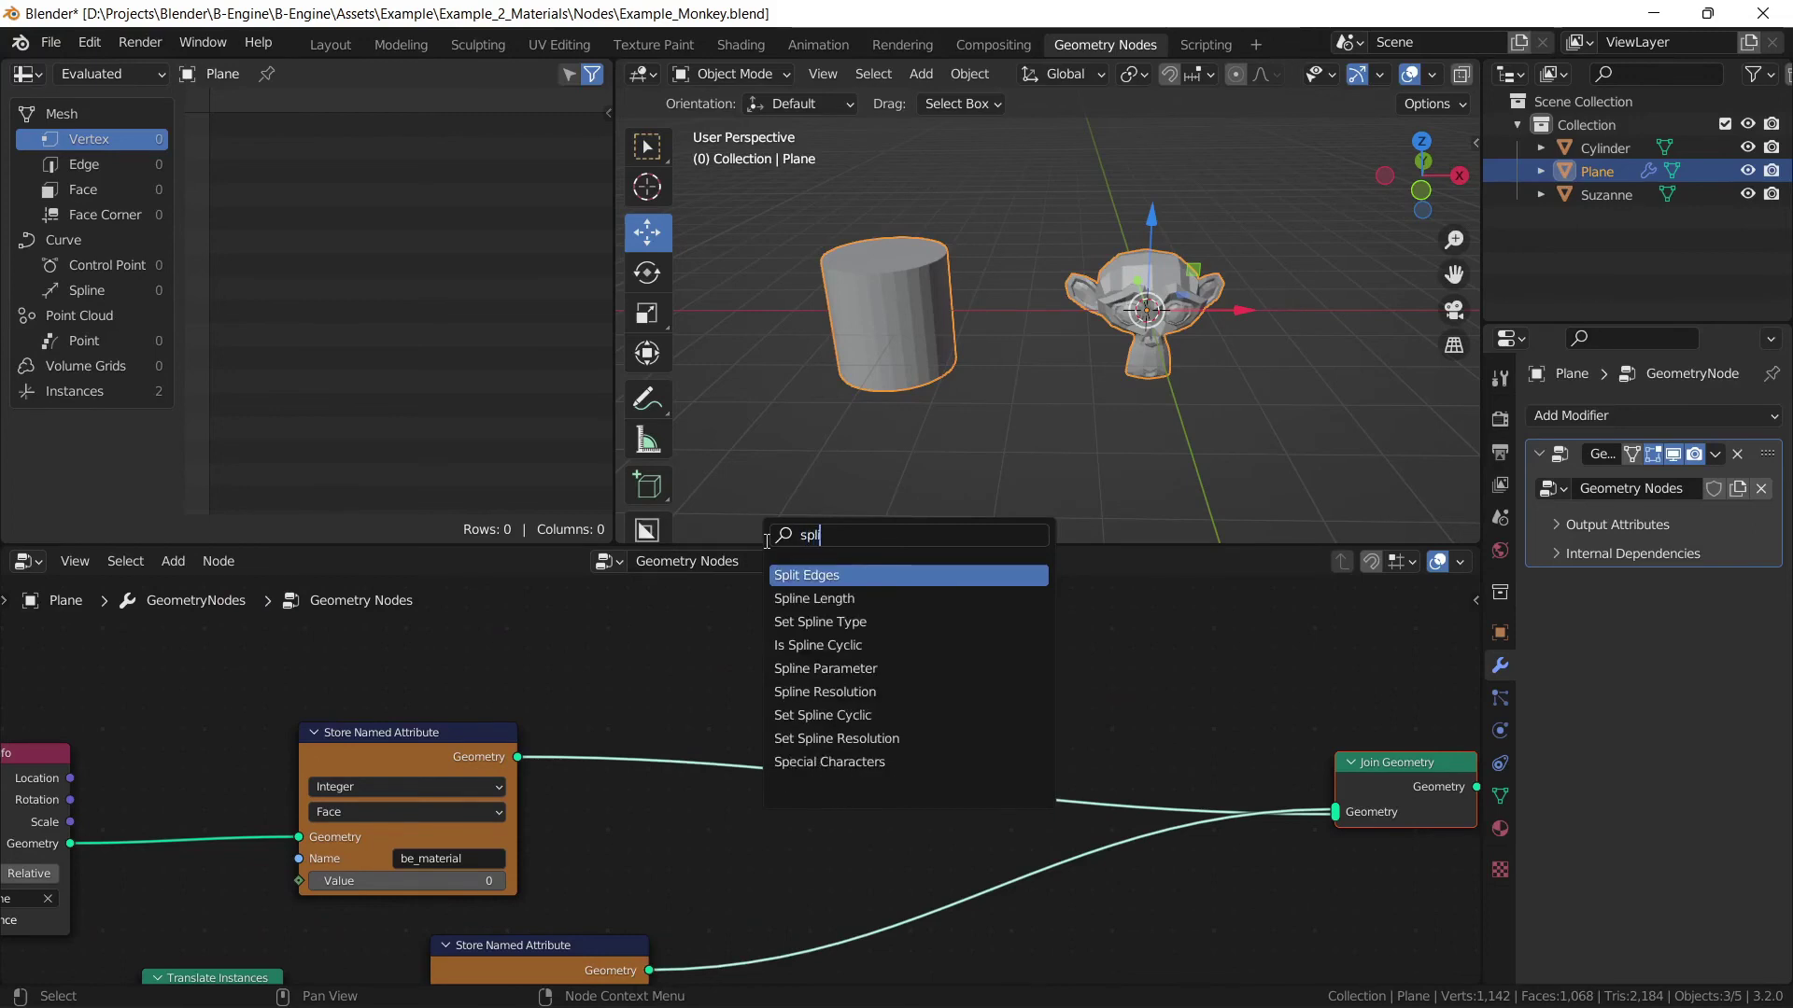
{"action": "type", "text": "it"}
{"action": "left_click", "coordinate": [835, 576]}
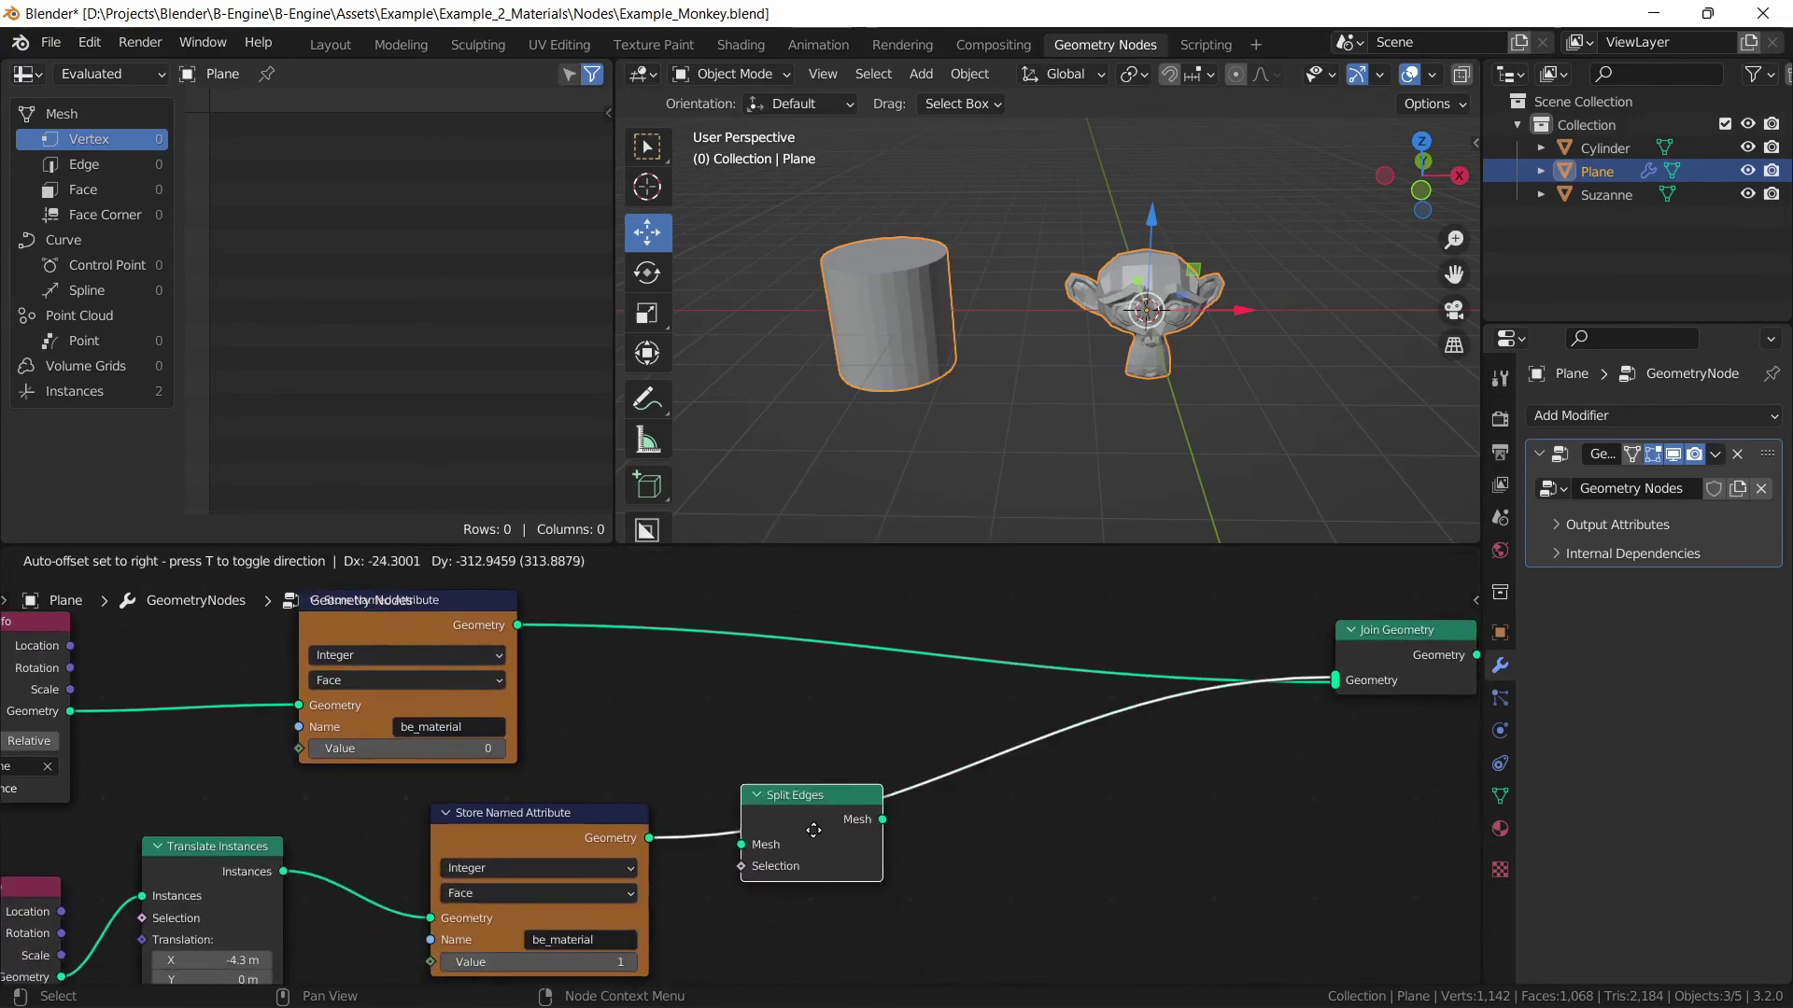
{"action": "left_click", "coordinate": [828, 837]}
Insert a Set Shade Smooth node between Split Edges and Join Geometry.
{"action": "key", "text": "shift+a"}
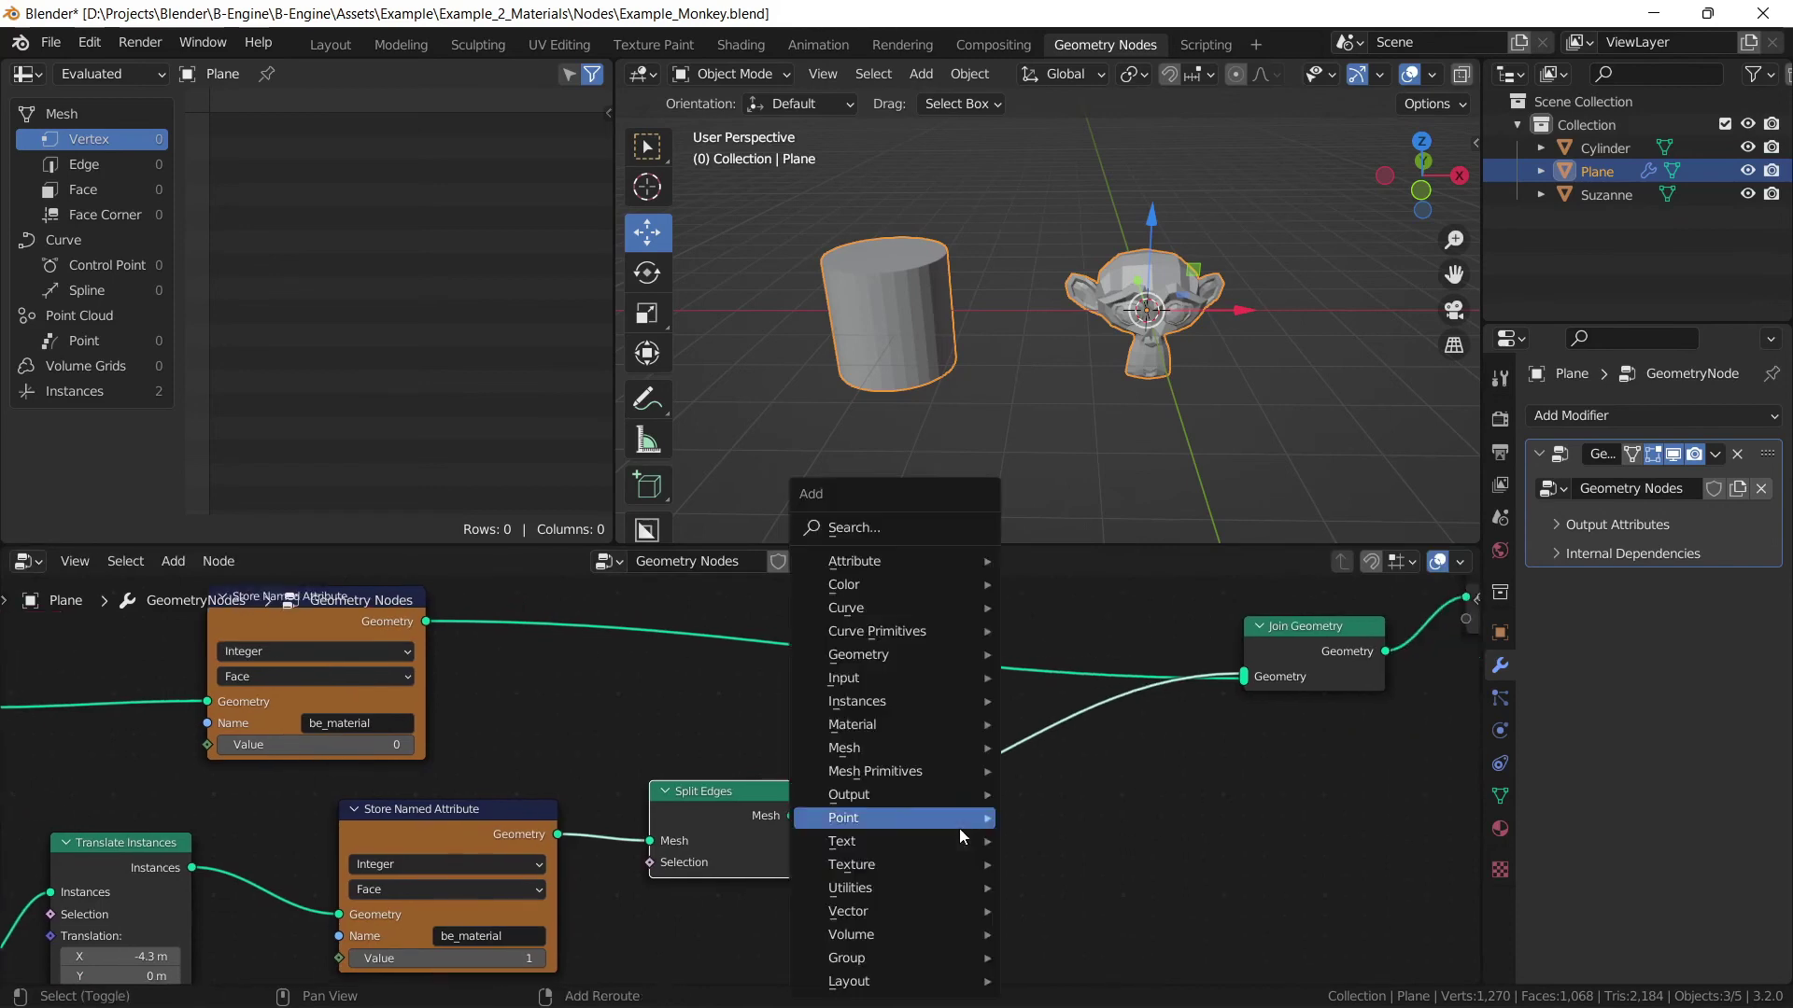
{"action": "left_click", "coordinate": [910, 528]}
{"action": "type", "text": "smoo"}
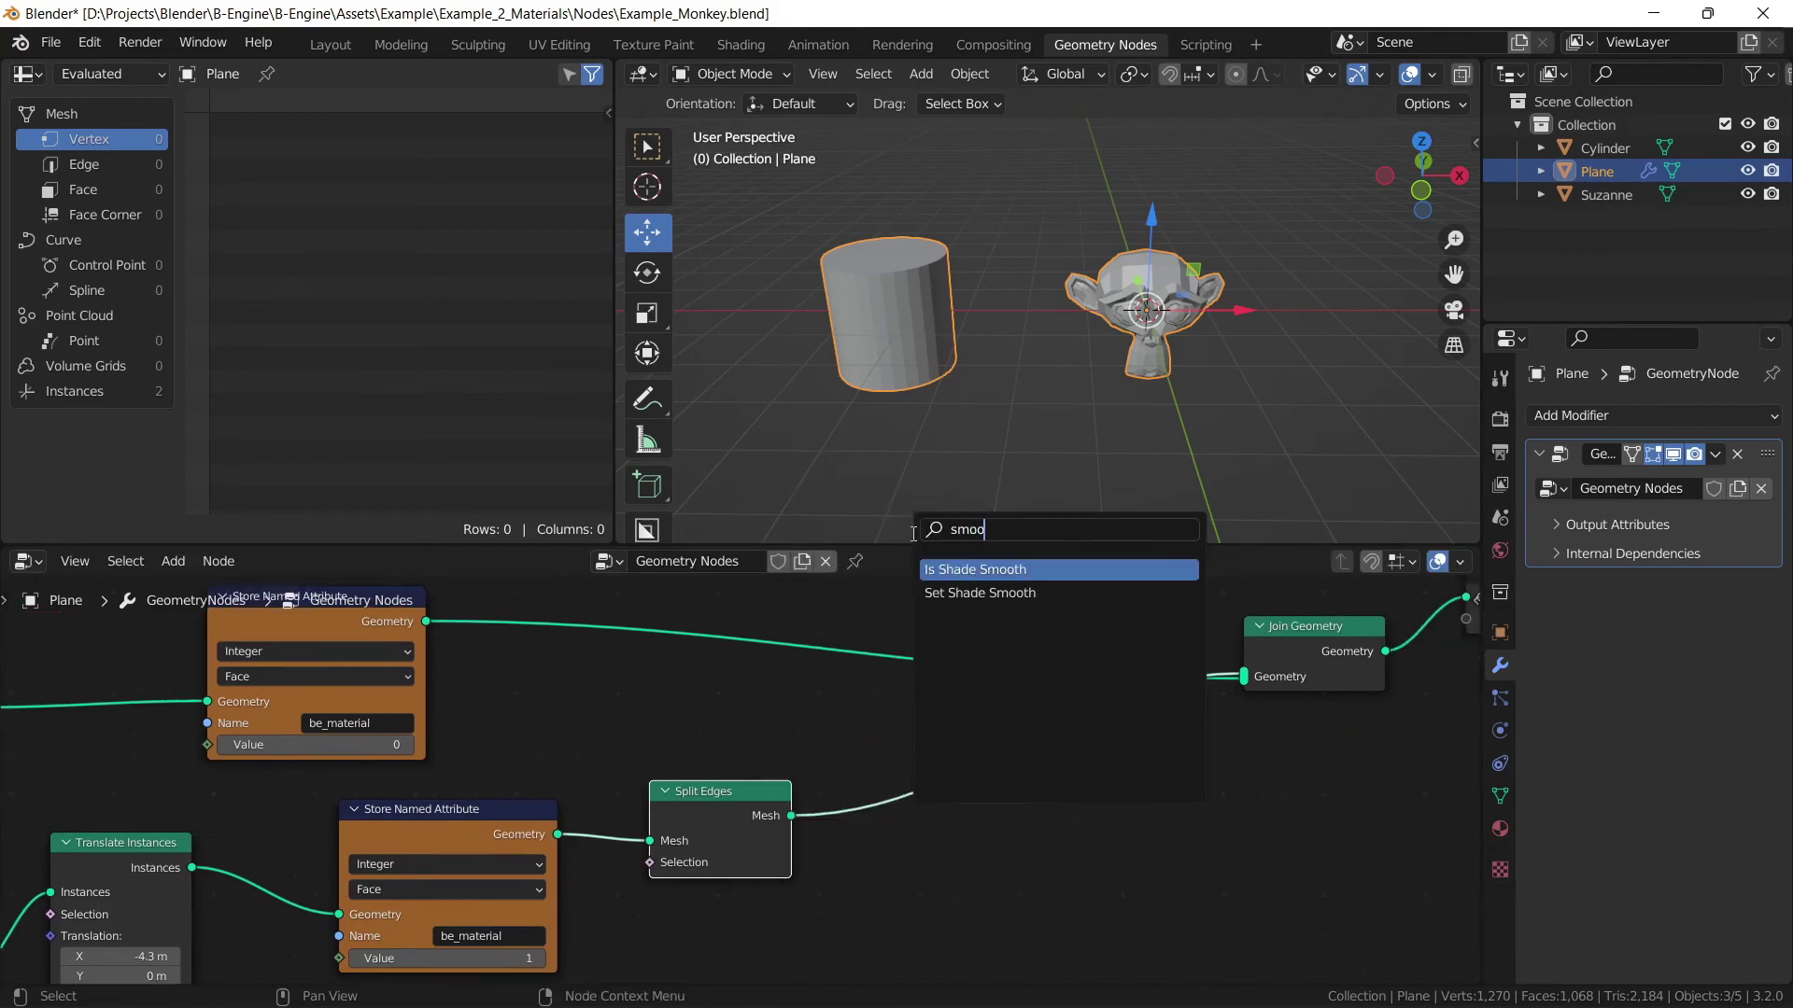
{"action": "left_click", "coordinate": [979, 593]}
{"action": "left_click", "coordinate": [931, 775]}
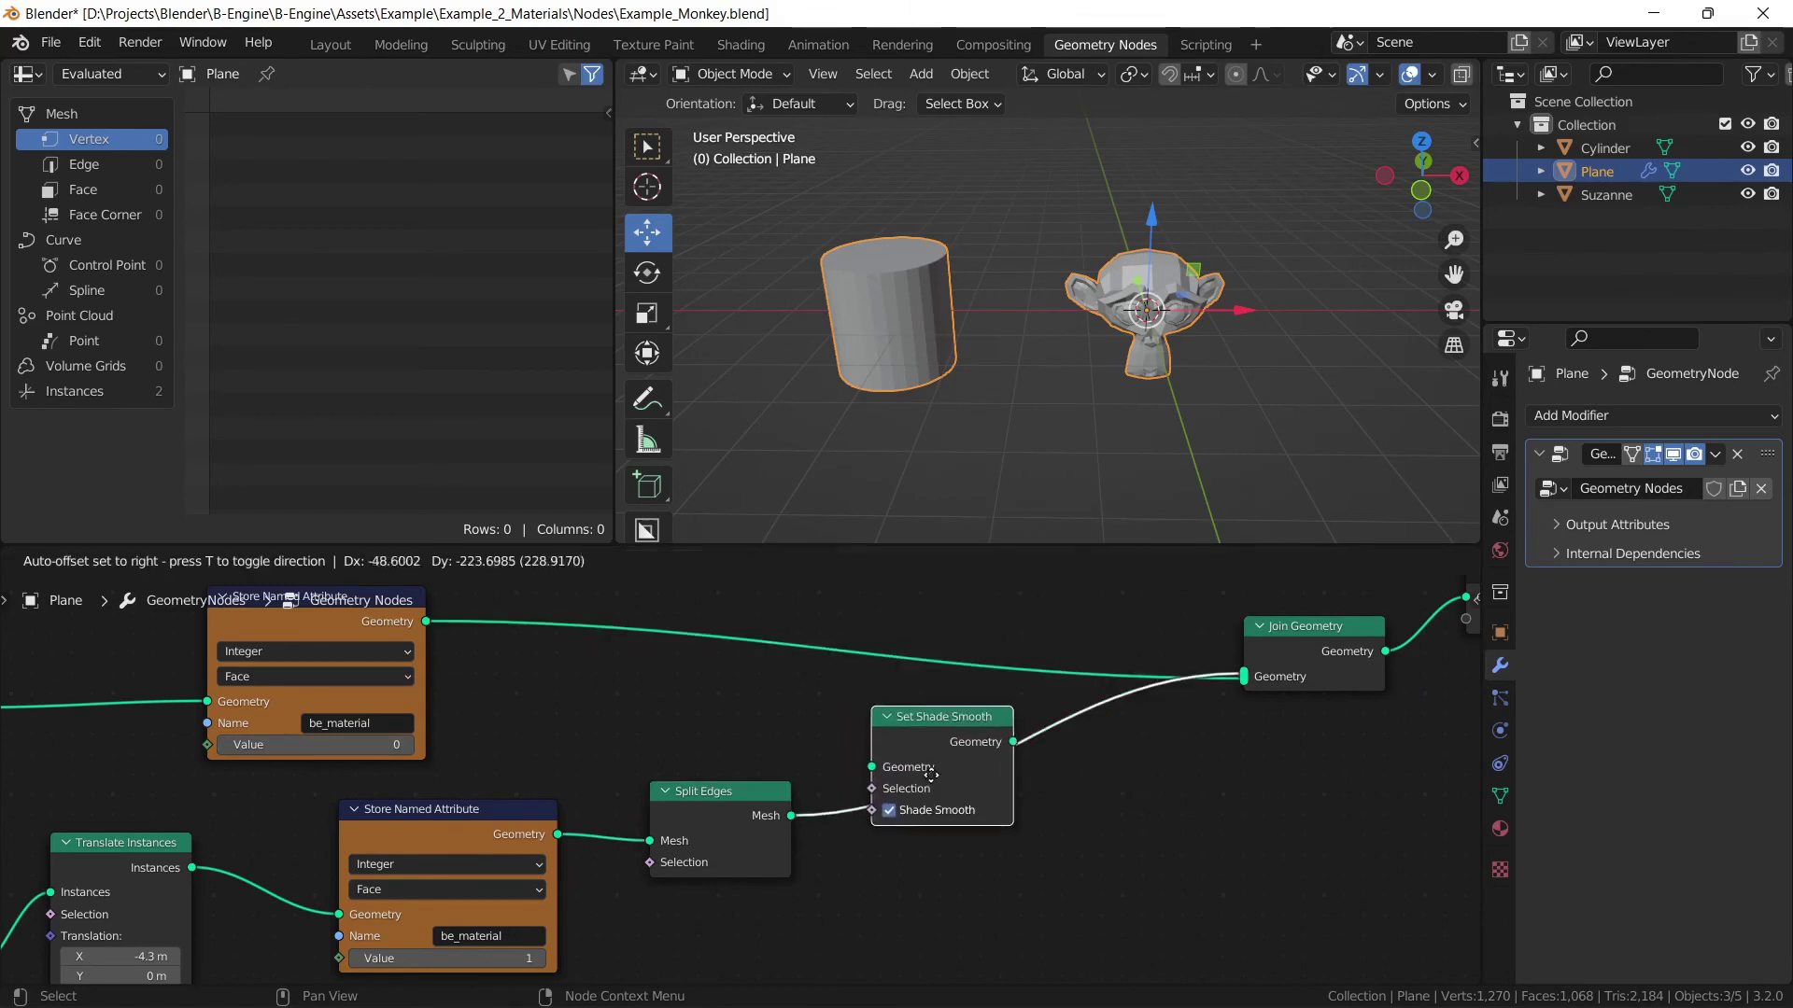
{"action": "middle_click_drag", "start_coordinate": [915, 768], "coordinate": [922, 850]}
Duplicate the Set Shade Smooth node into the monkey branch before Join Geometry and tidy the node layout.
{"action": "key", "text": "shift+d"}
{"action": "left_click", "coordinate": [704, 788]}
{"action": "middle_click_drag", "start_coordinate": [704, 788], "coordinate": [594, 788]}
{"action": "middle_click_drag", "start_coordinate": [768, 815], "coordinate": [1043, 703]}
{"action": "middle_click_drag", "start_coordinate": [906, 772], "coordinate": [554, 755]}
{"action": "left_click_drag", "start_coordinate": [717, 691], "coordinate": [922, 751]}
{"action": "left_click_drag", "start_coordinate": [551, 775], "coordinate": [726, 811]}
{"action": "scroll", "coordinate": [1040, 814], "scroll_direction": "down", "scroll_amount": 3}
{"action": "middle_click_drag", "start_coordinate": [1210, 815], "coordinate": [959, 820]}
{"action": "left_click_drag", "start_coordinate": [1177, 767], "coordinate": [1095, 666]}
Add an Edge Angle node below the cylinder's Store Named Attribute node.
{"action": "scroll", "coordinate": [719, 775], "scroll_direction": "up", "scroll_amount": 5}
{"action": "scroll", "coordinate": [613, 798], "scroll_direction": "up", "scroll_amount": 1}
{"action": "middle_click_drag", "start_coordinate": [305, 908], "coordinate": [749, 785]}
{"action": "scroll", "coordinate": [602, 764], "scroll_direction": "down", "scroll_amount": 4}
{"action": "scroll", "coordinate": [962, 382], "scroll_direction": "up", "scroll_amount": 3}
{"action": "middle_click_drag", "start_coordinate": [967, 372], "coordinate": [962, 364]}
{"action": "key", "text": "shift+a"}
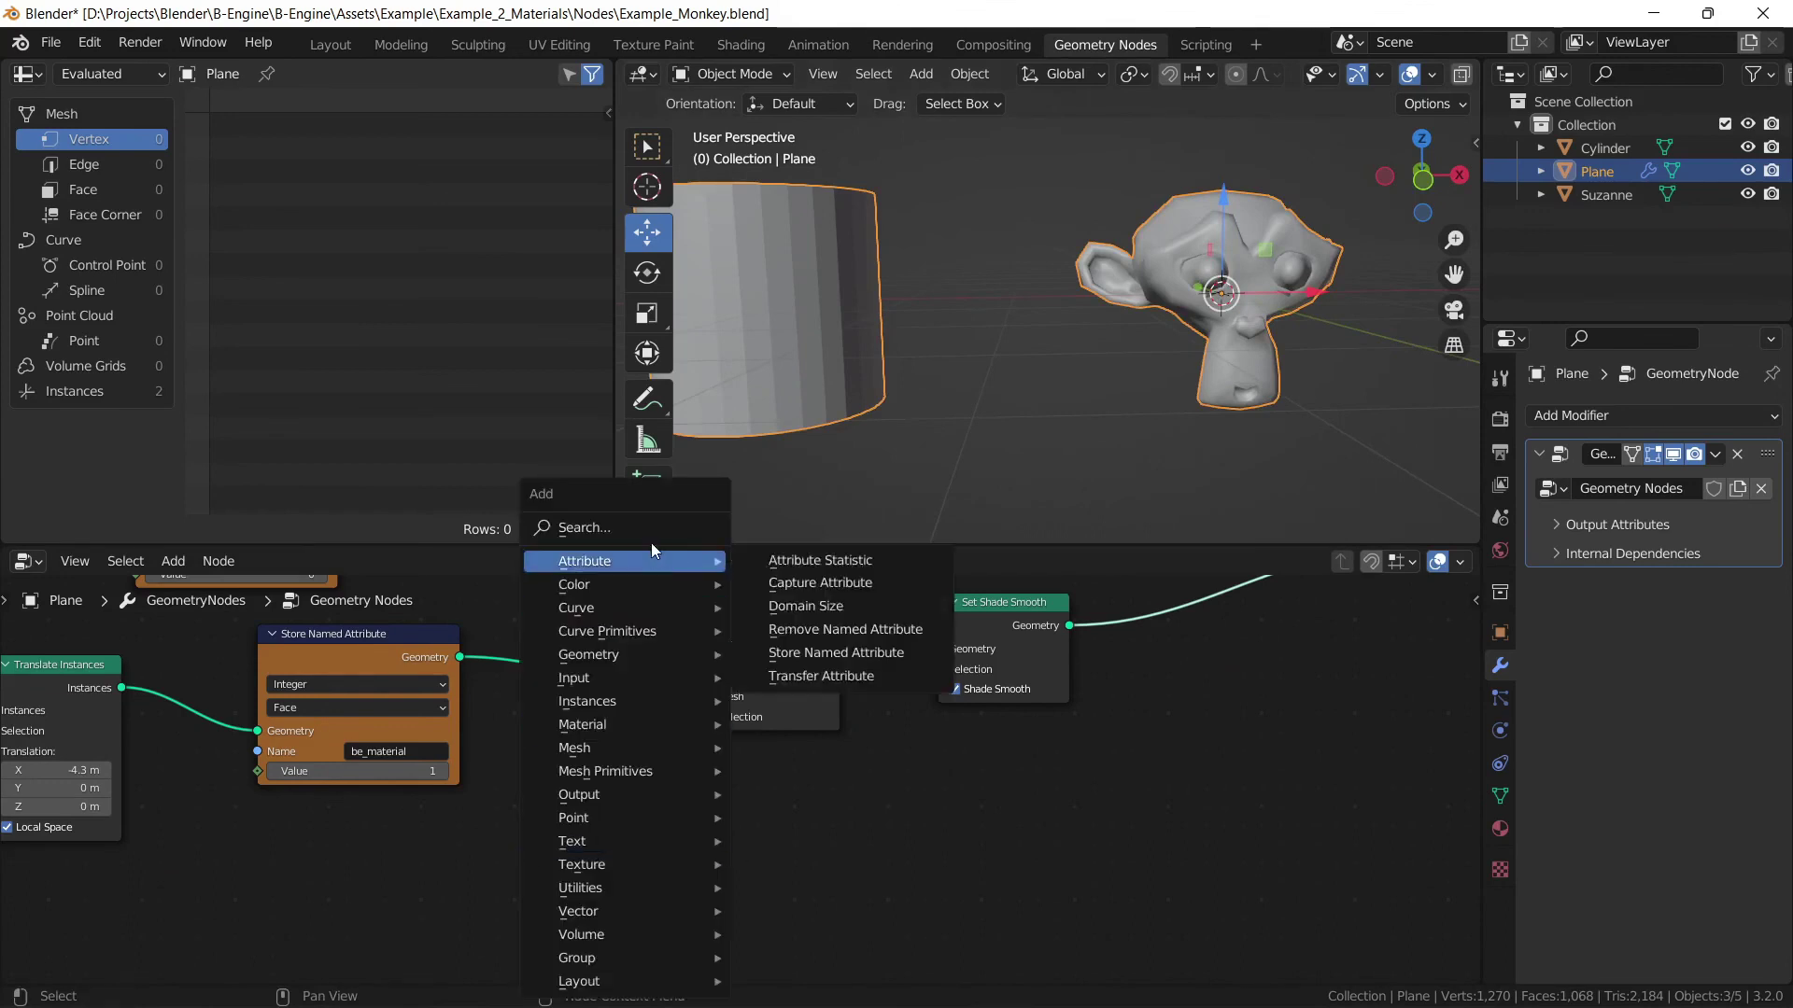
{"action": "left_click", "coordinate": [652, 530]}
{"action": "type", "text": "edge"}
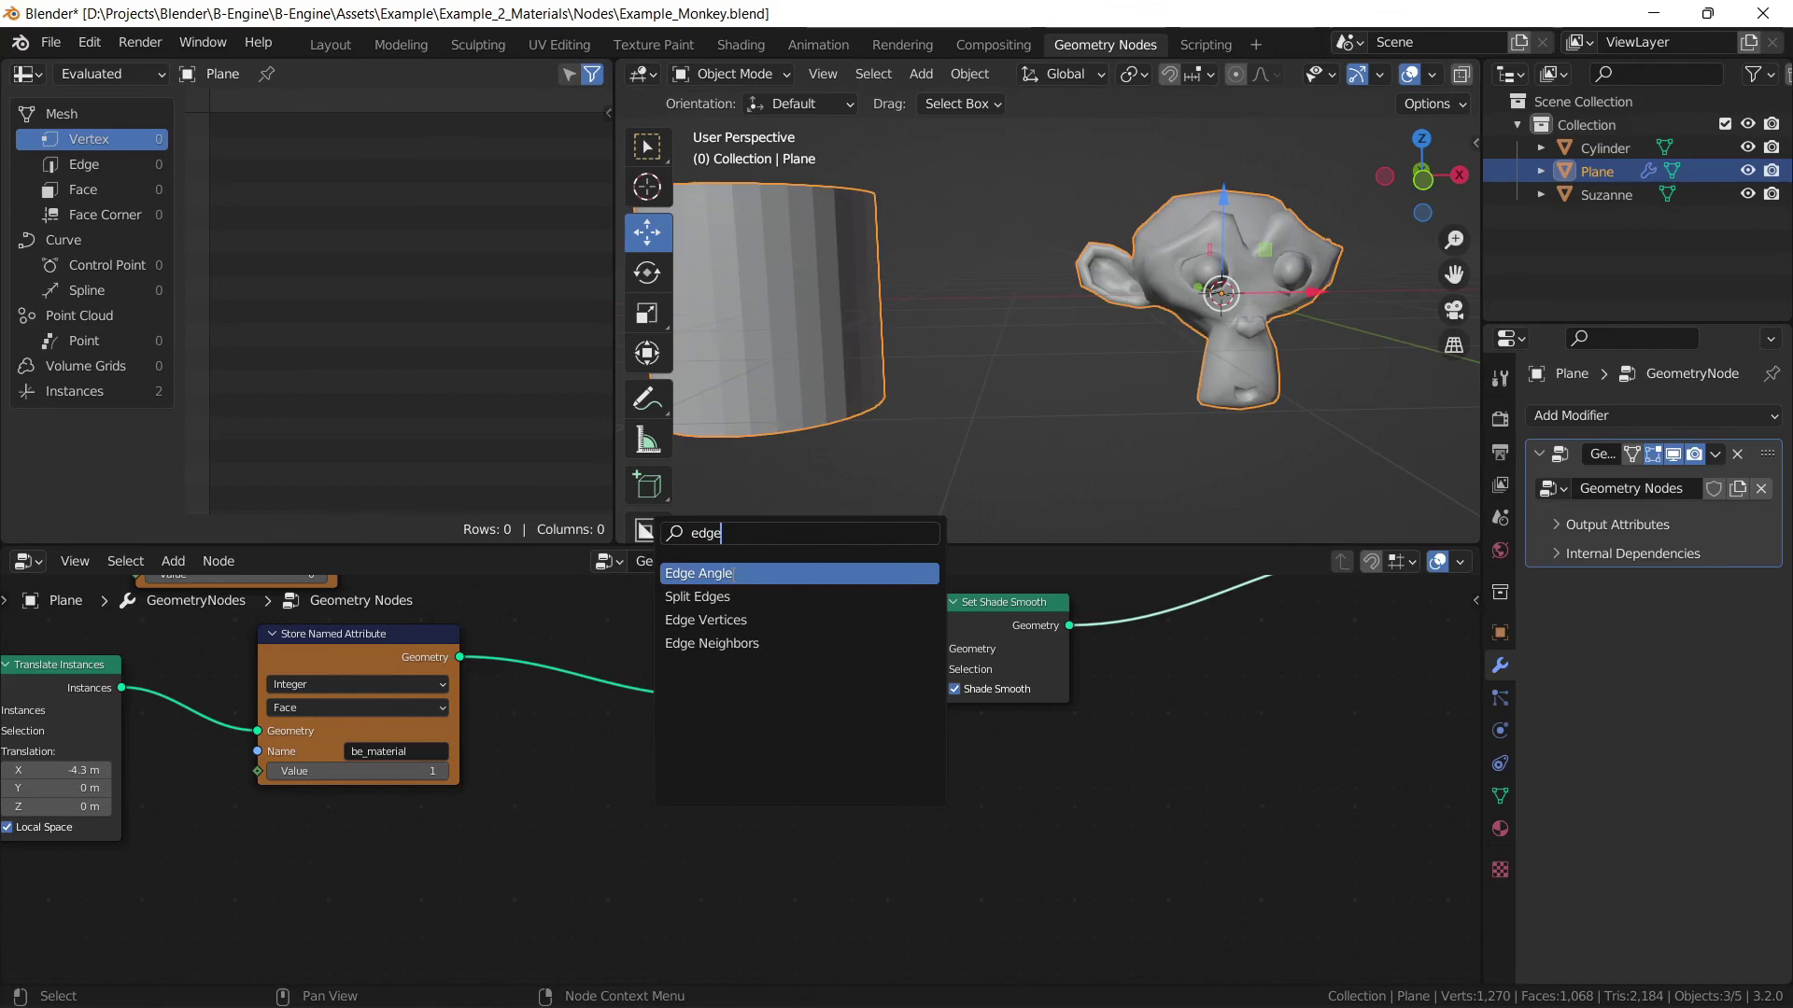
{"action": "left_click", "coordinate": [737, 572]}
{"action": "left_click", "coordinate": [435, 948]}
{"action": "middle_click_drag", "start_coordinate": [549, 894], "coordinate": [584, 818]}
Add a Math node beside Edge Angle and connect Unsigned Angle to its second Value input.
{"action": "key", "text": "shift+a"}
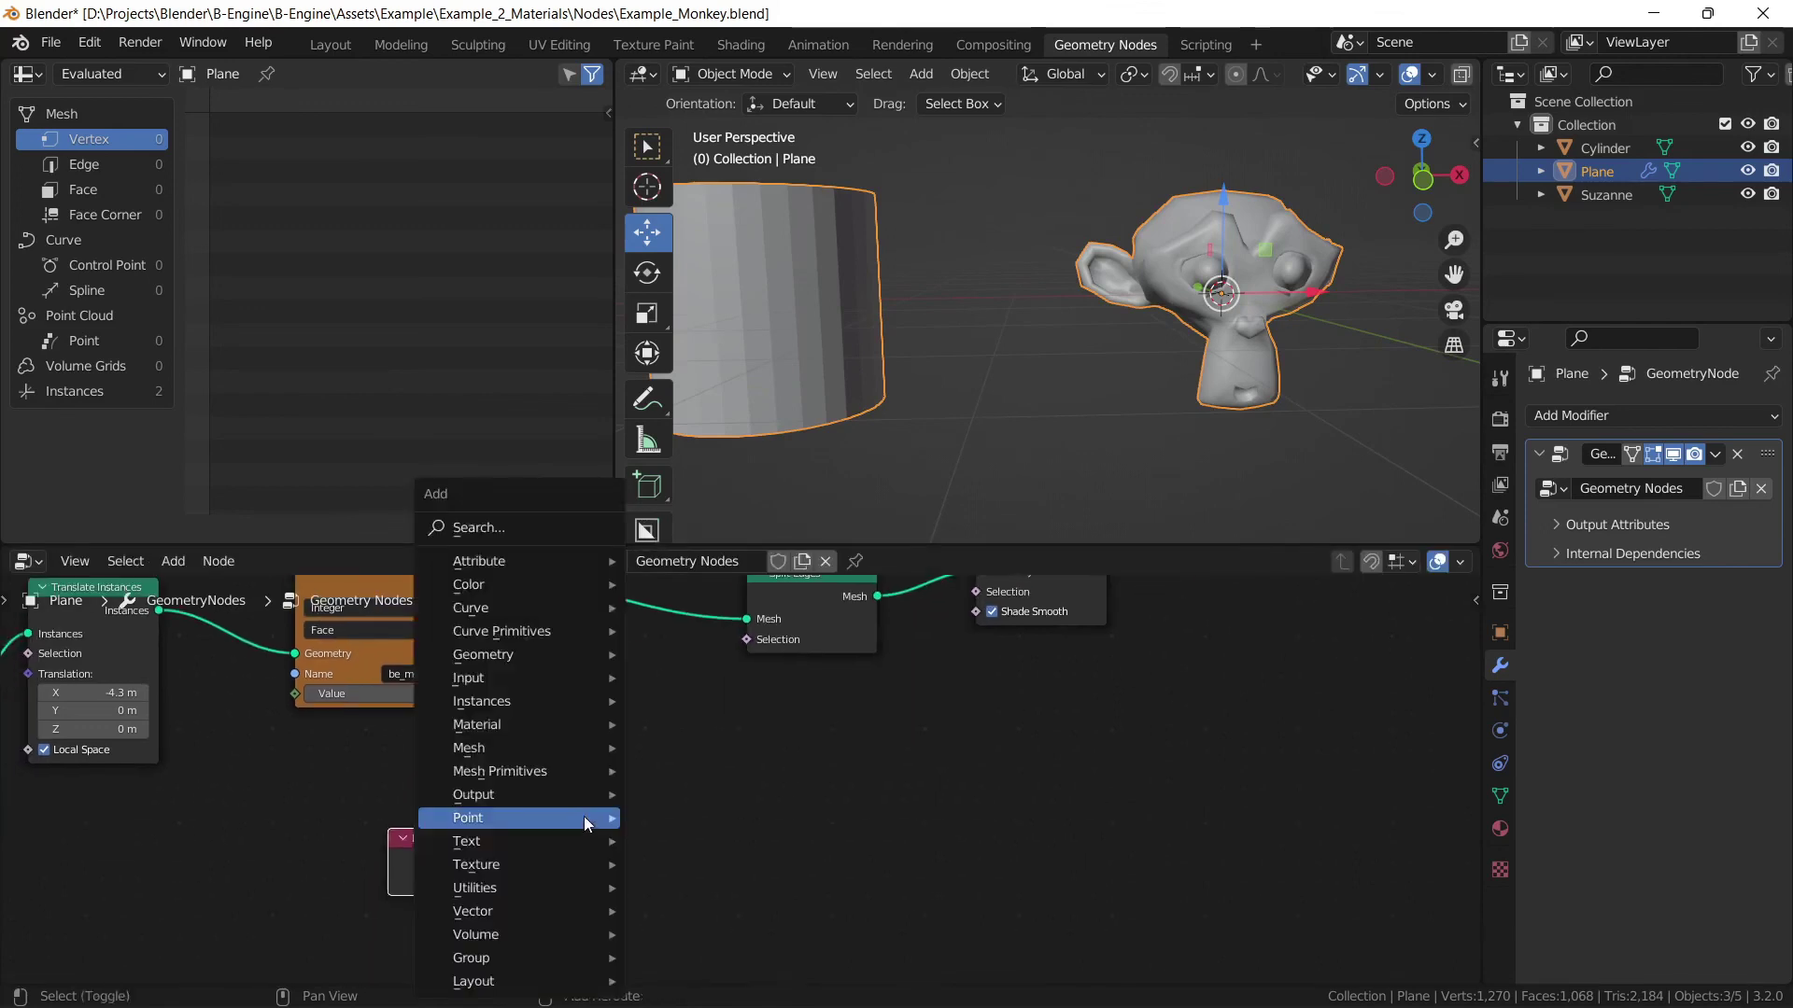
{"action": "mouse_move", "coordinate": [584, 819]}
{"action": "mouse_move", "coordinate": [542, 887]}
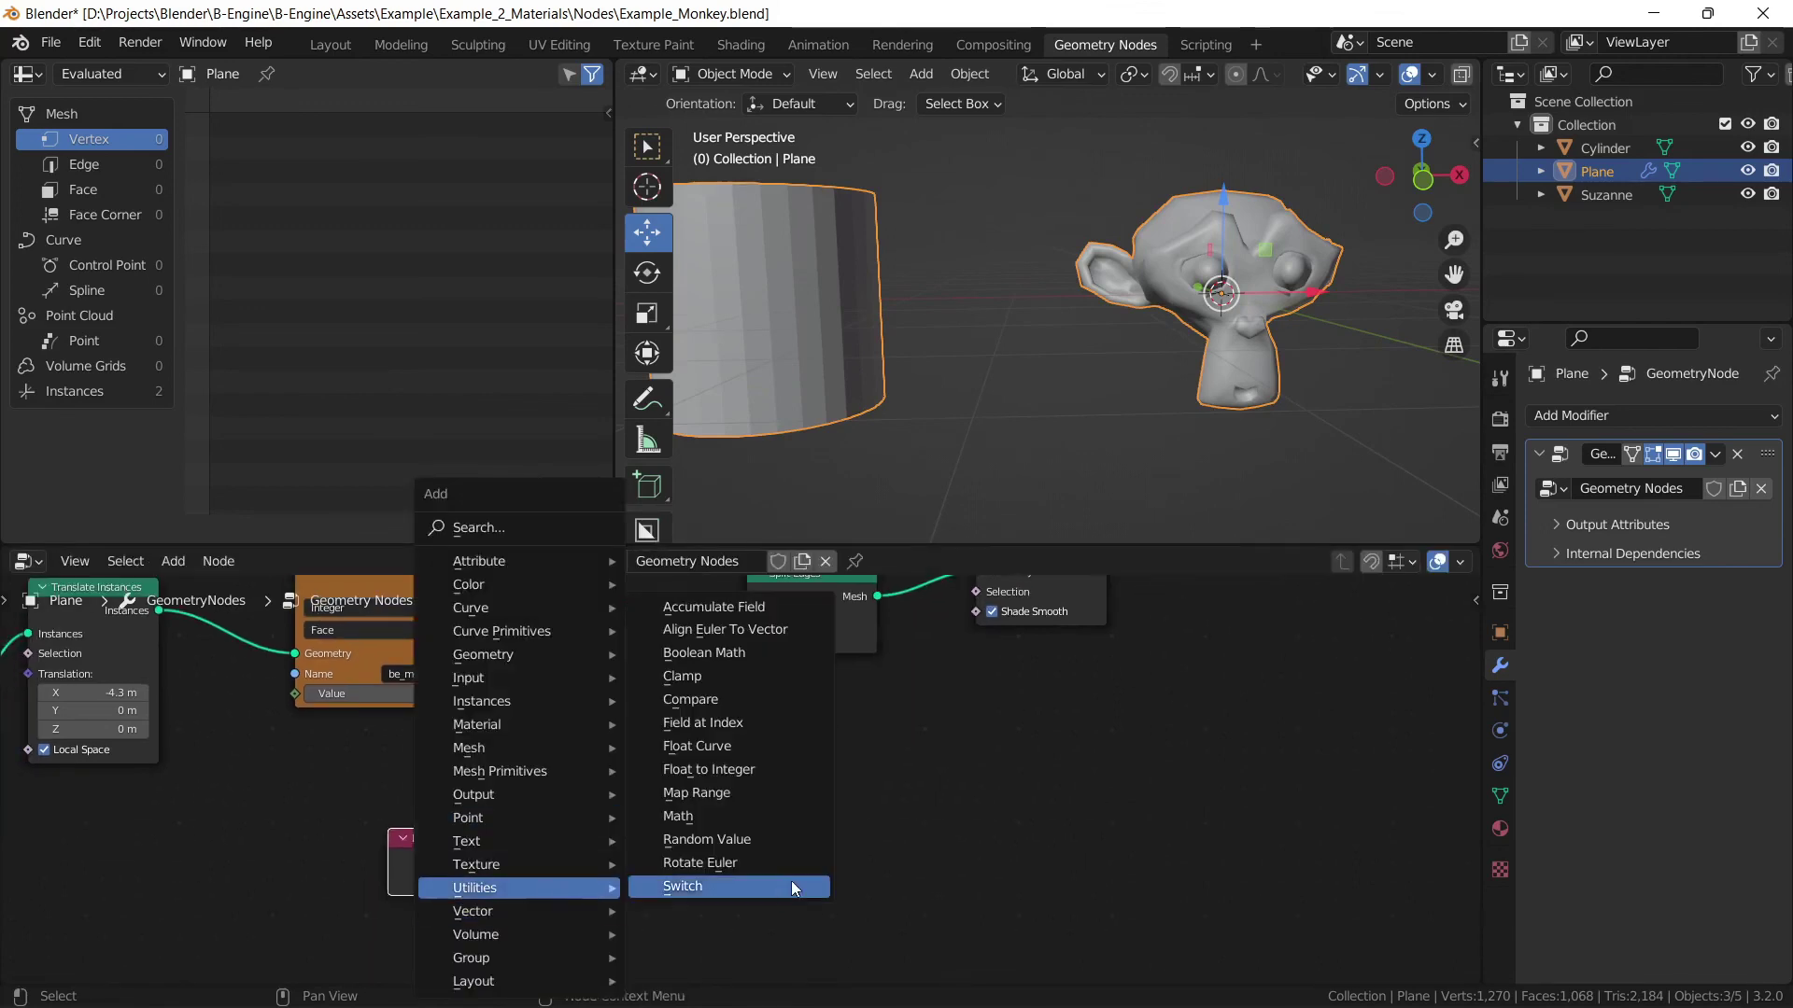
{"action": "left_click", "coordinate": [743, 816]}
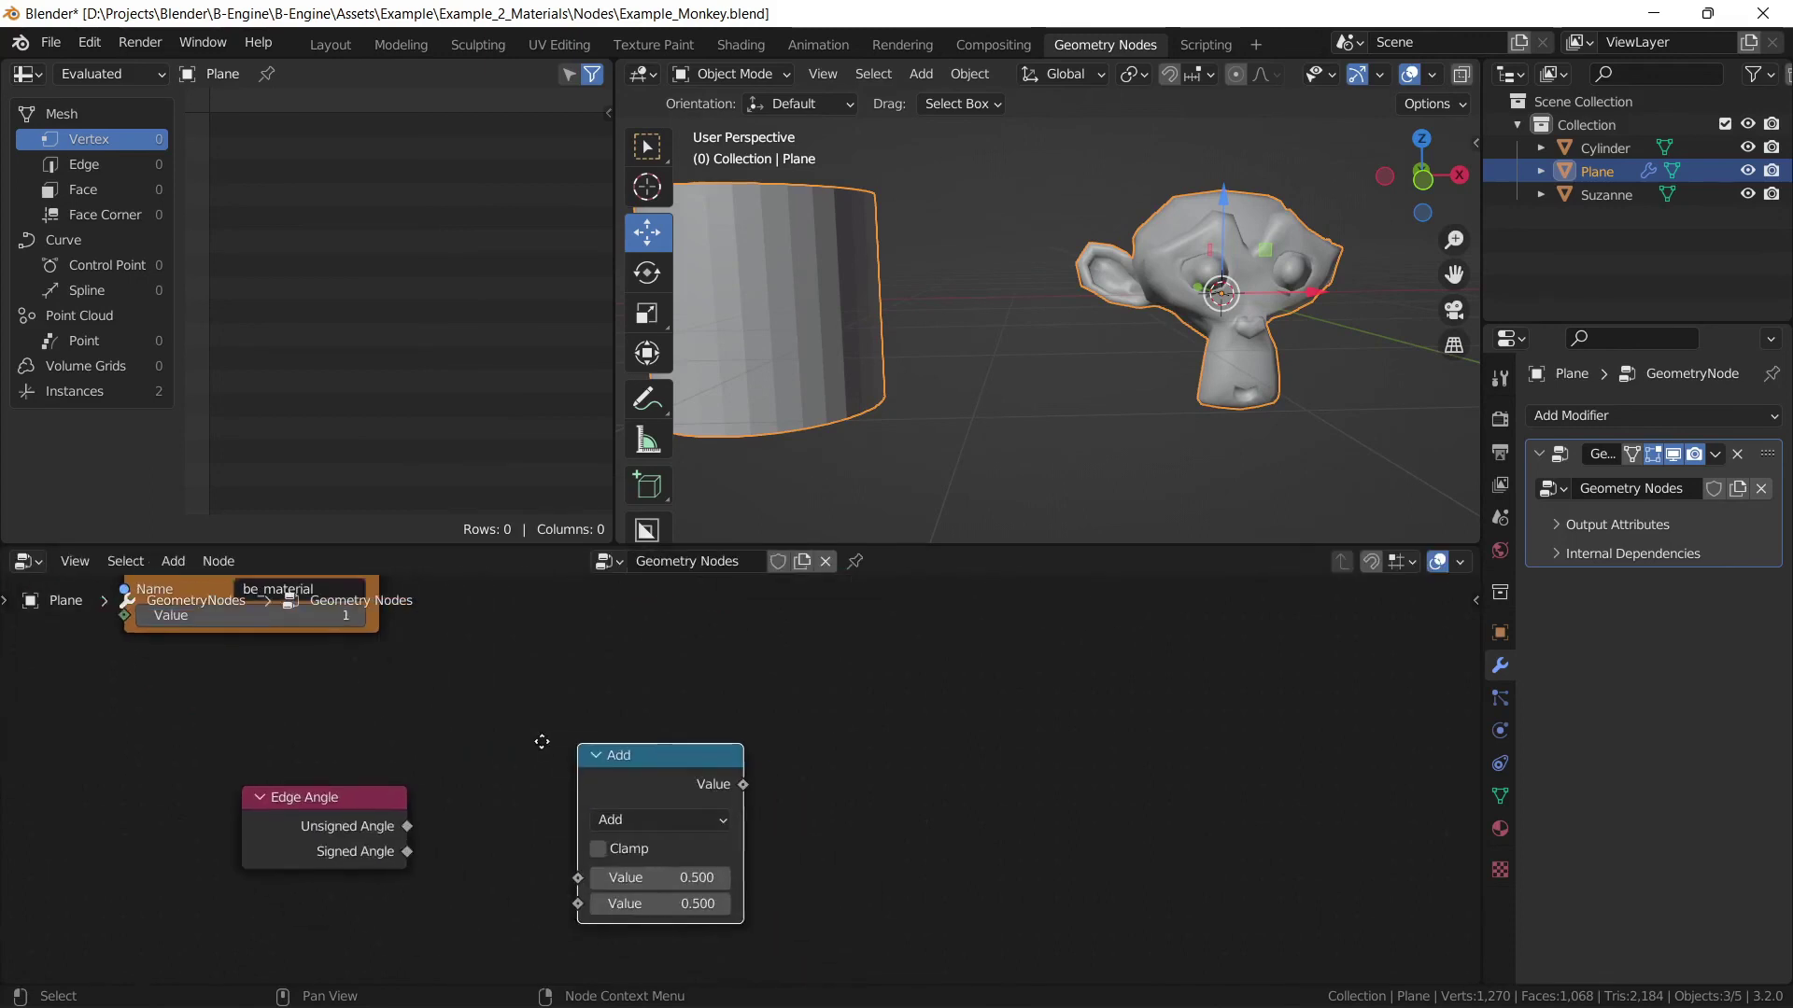
{"action": "left_click_drag", "start_coordinate": [395, 817], "coordinate": [567, 892]}
{"action": "middle_click_drag", "start_coordinate": [478, 904], "coordinate": [500, 829]}
{"action": "scroll", "coordinate": [506, 821], "scroll_direction": "down", "scroll_amount": 2}
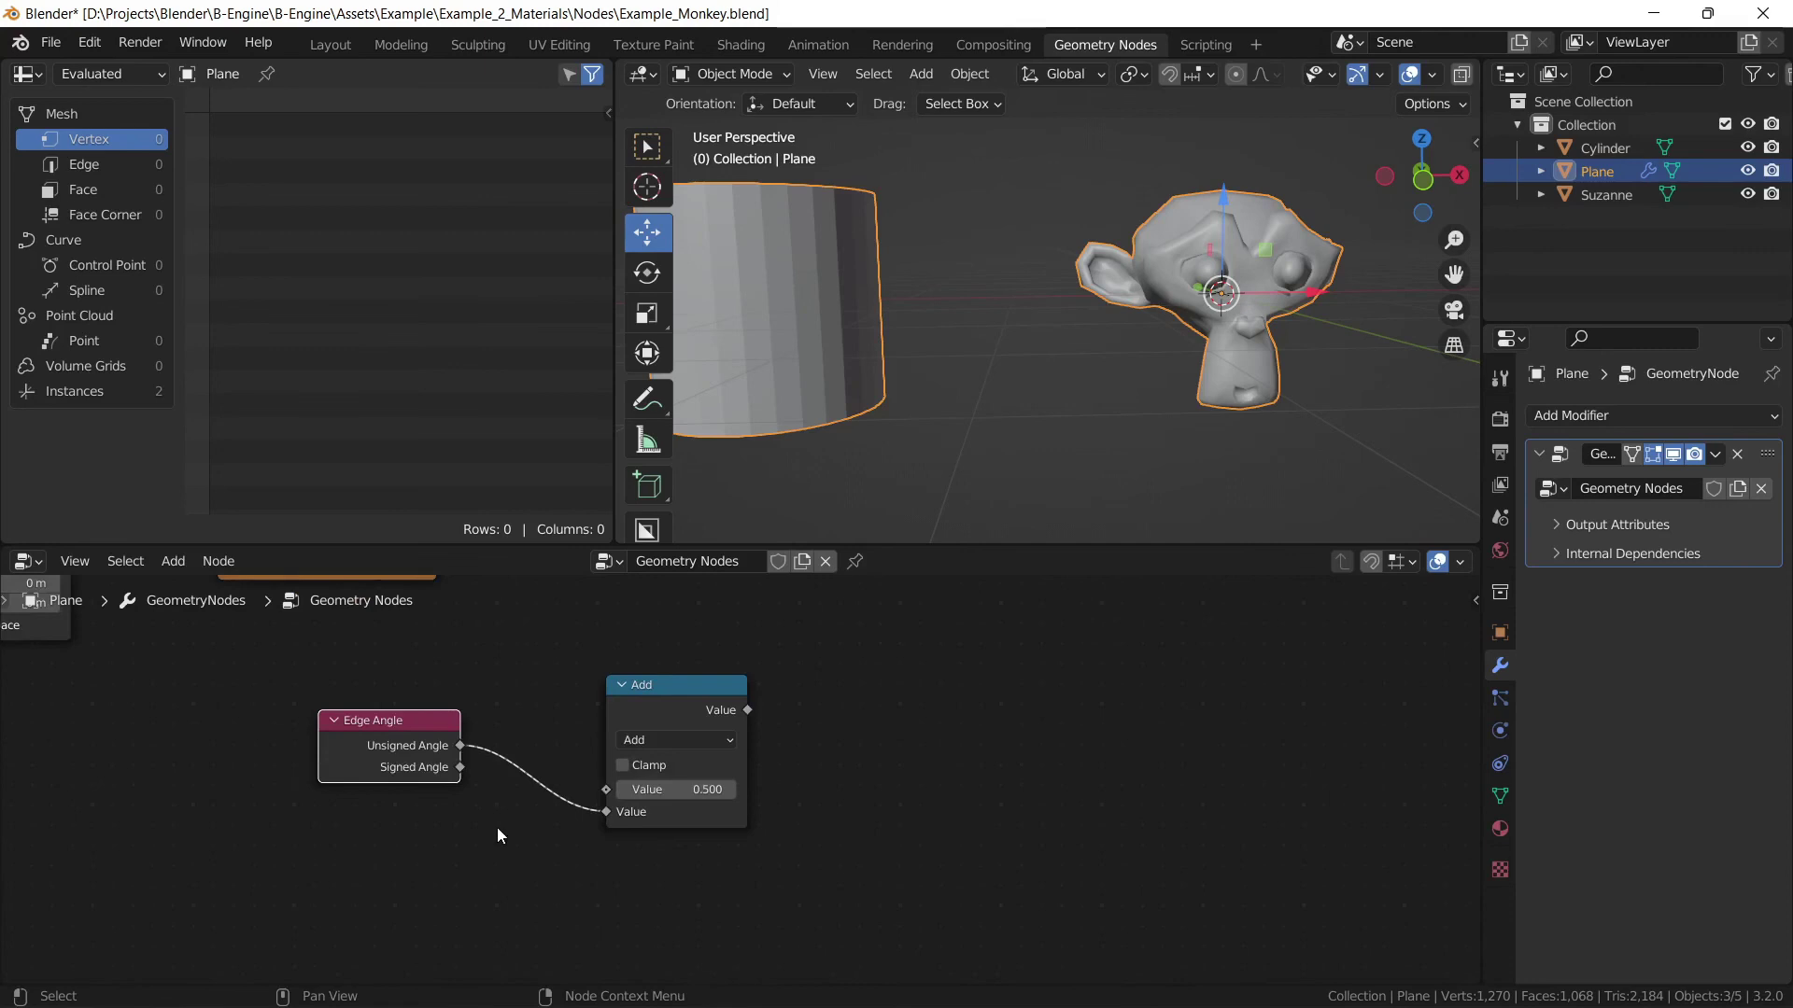
Duplicate the Math node, set the copy to To Radians with value 60, and connect it to the original Math node's first Value input.
{"action": "left_click", "coordinate": [663, 712]}
{"action": "key", "text": "shift+d"}
{"action": "left_click", "coordinate": [375, 863]}
{"action": "middle_click_drag", "start_coordinate": [413, 893], "coordinate": [463, 807]}
{"action": "left_click", "coordinate": [460, 809]}
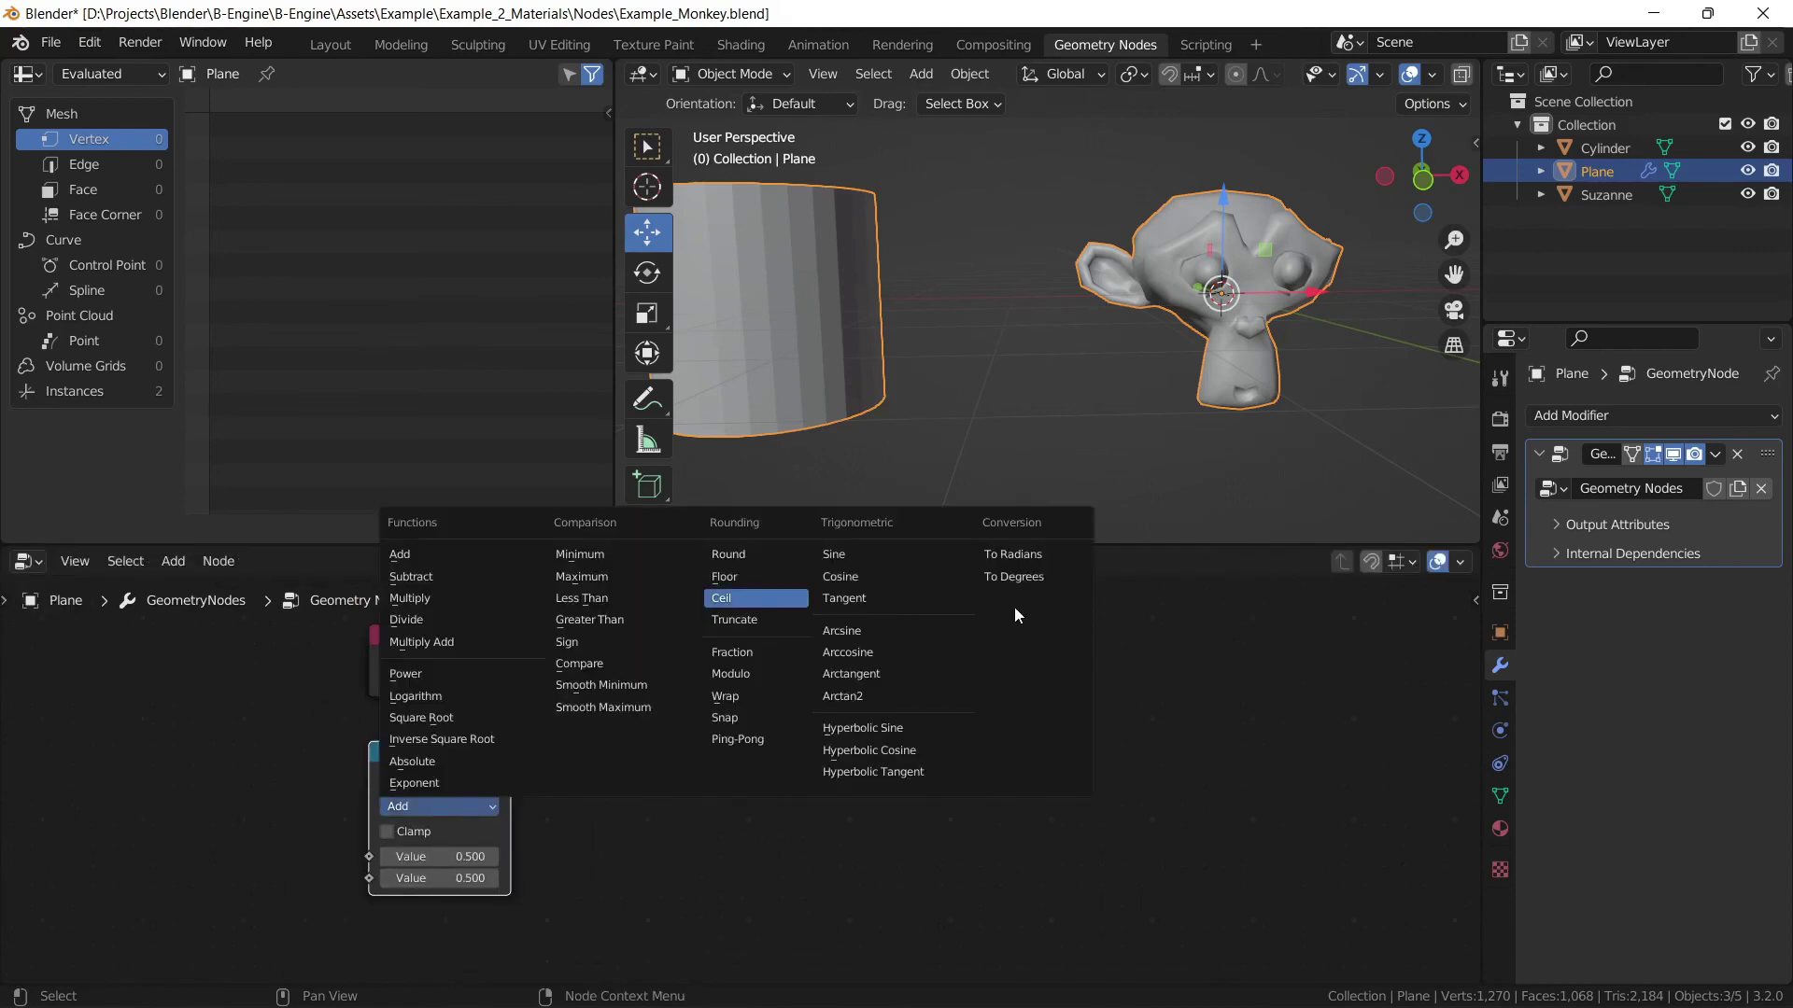
{"action": "left_click", "coordinate": [1045, 553]}
{"action": "left_click", "coordinate": [467, 856]}
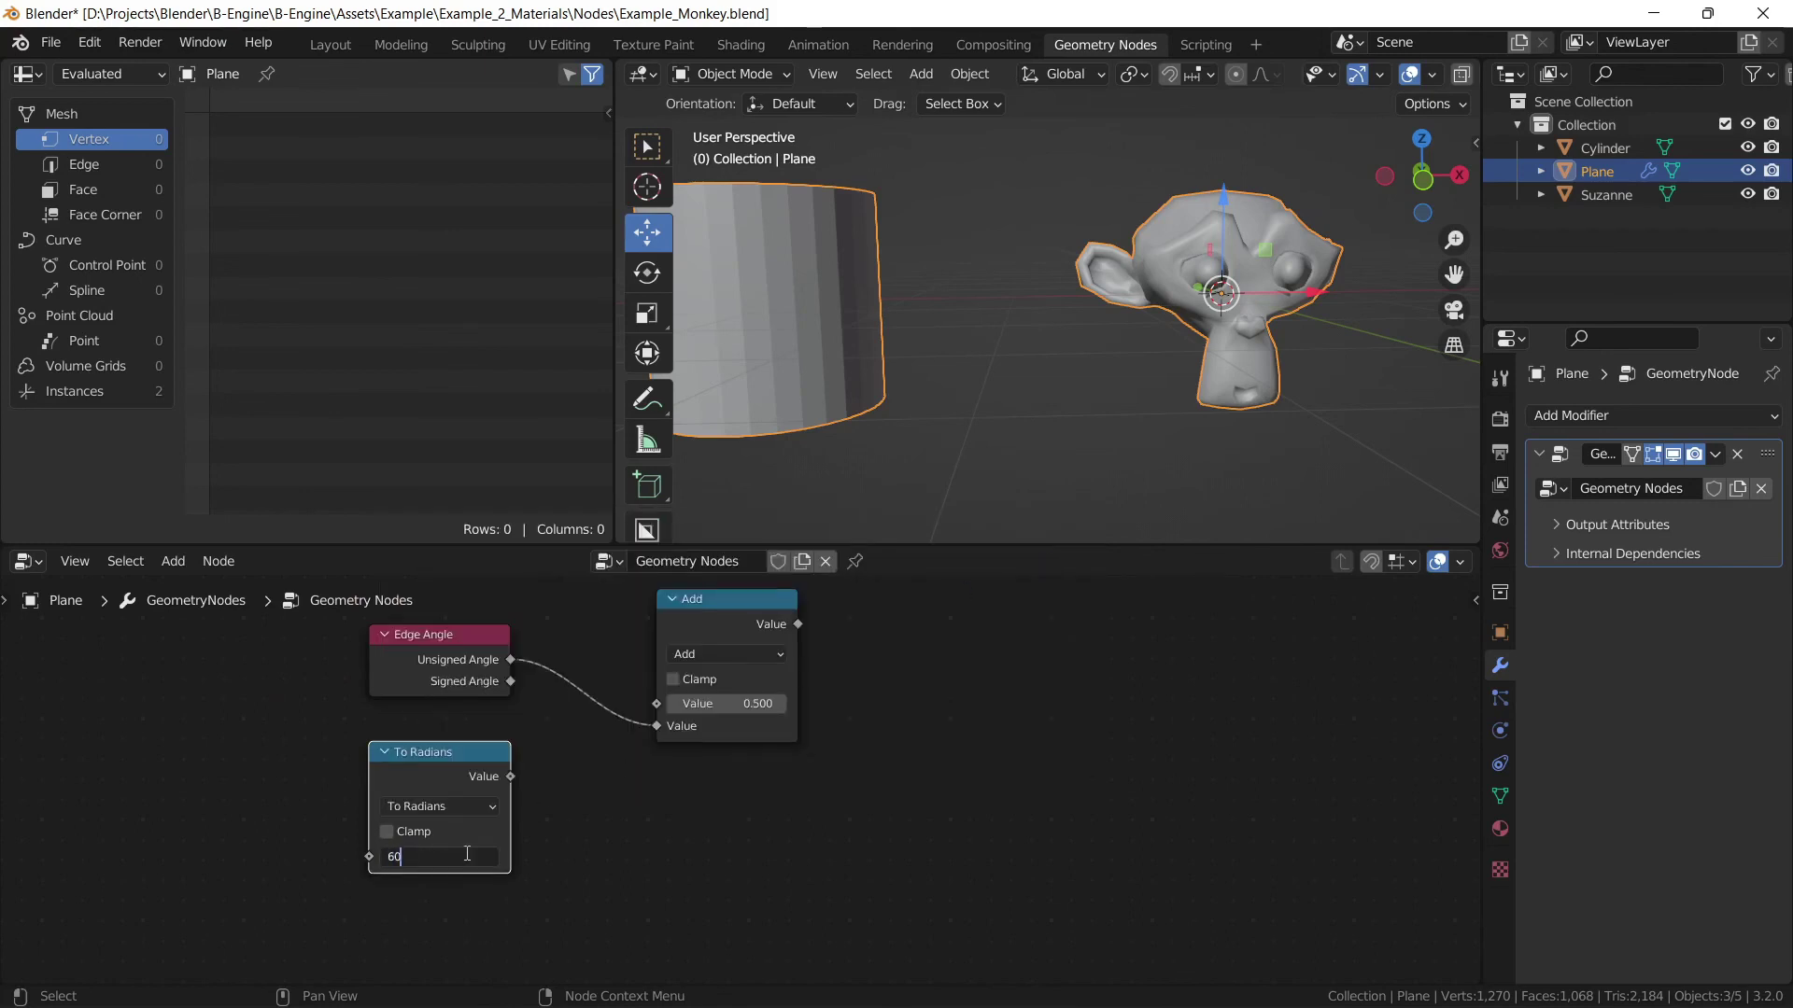
{"action": "type", "text": "60"}
{"action": "key", "text": "Return"}
{"action": "left_click_drag", "start_coordinate": [511, 777], "coordinate": [697, 707]}
{"action": "middle_click_drag", "start_coordinate": [813, 637], "coordinate": [631, 838]}
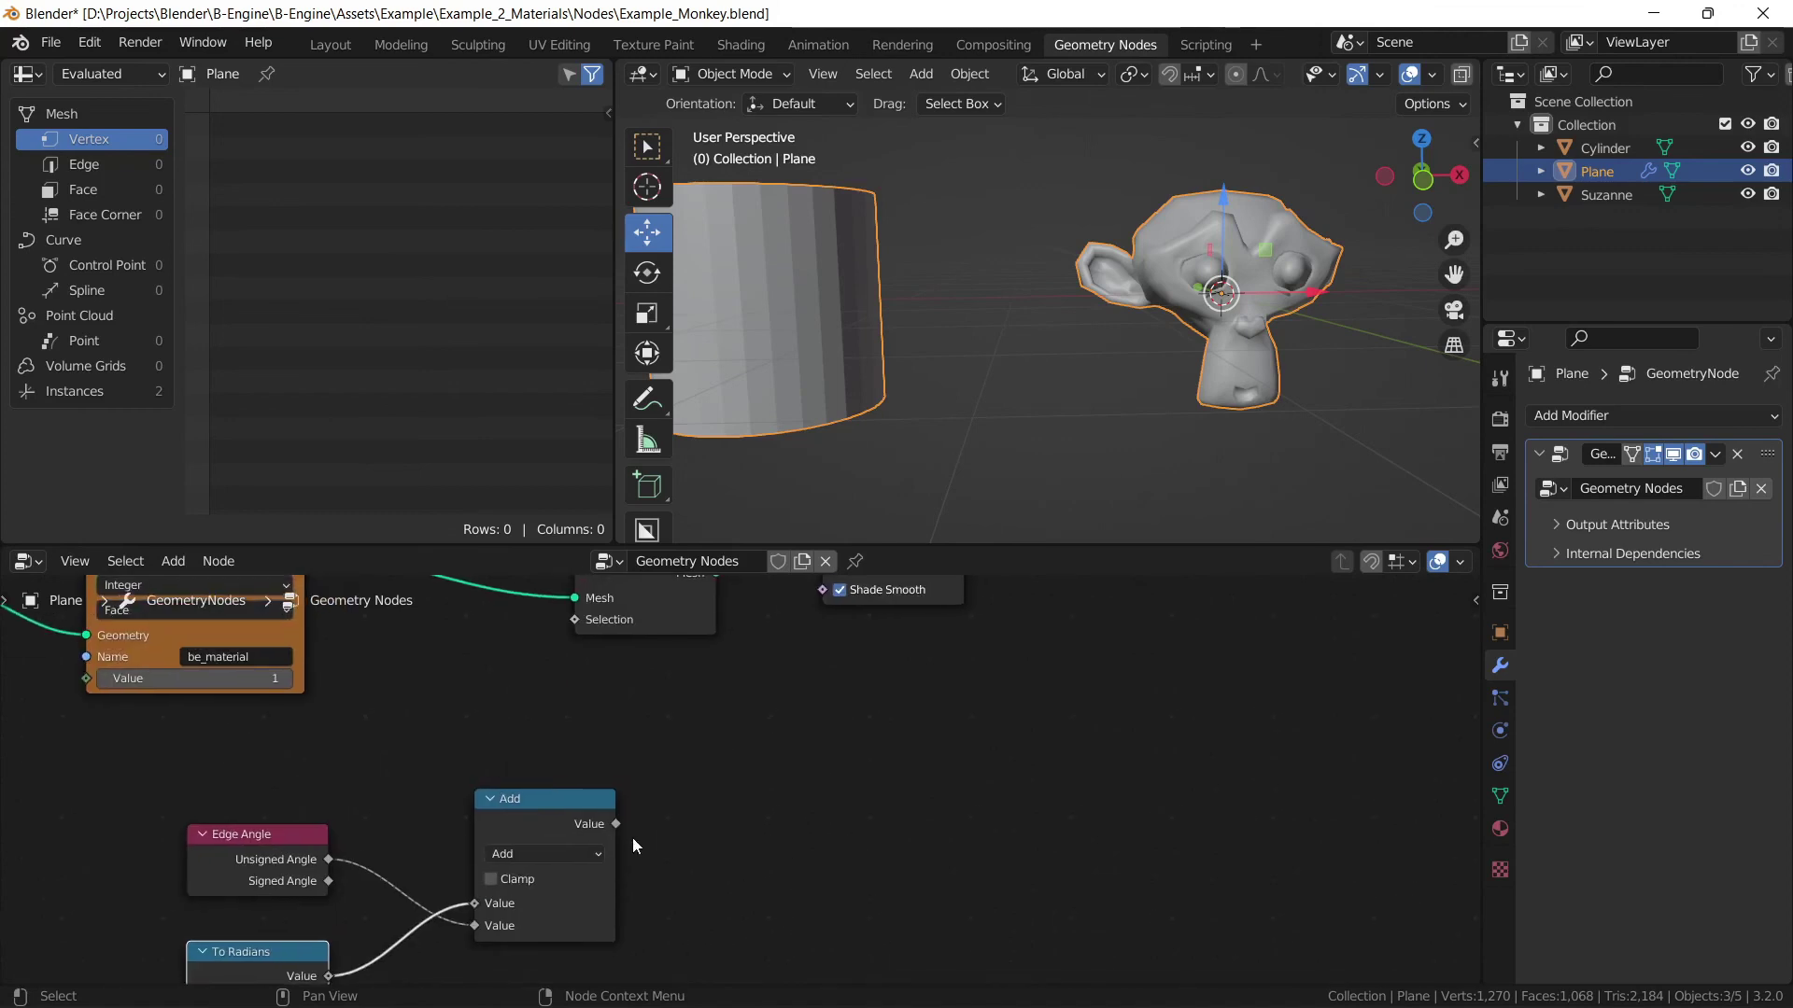
Set the Math node fed by Edge Angle to Less Than and connect its output to the Split Edges Selection input.
{"action": "left_click", "coordinate": [532, 856]}
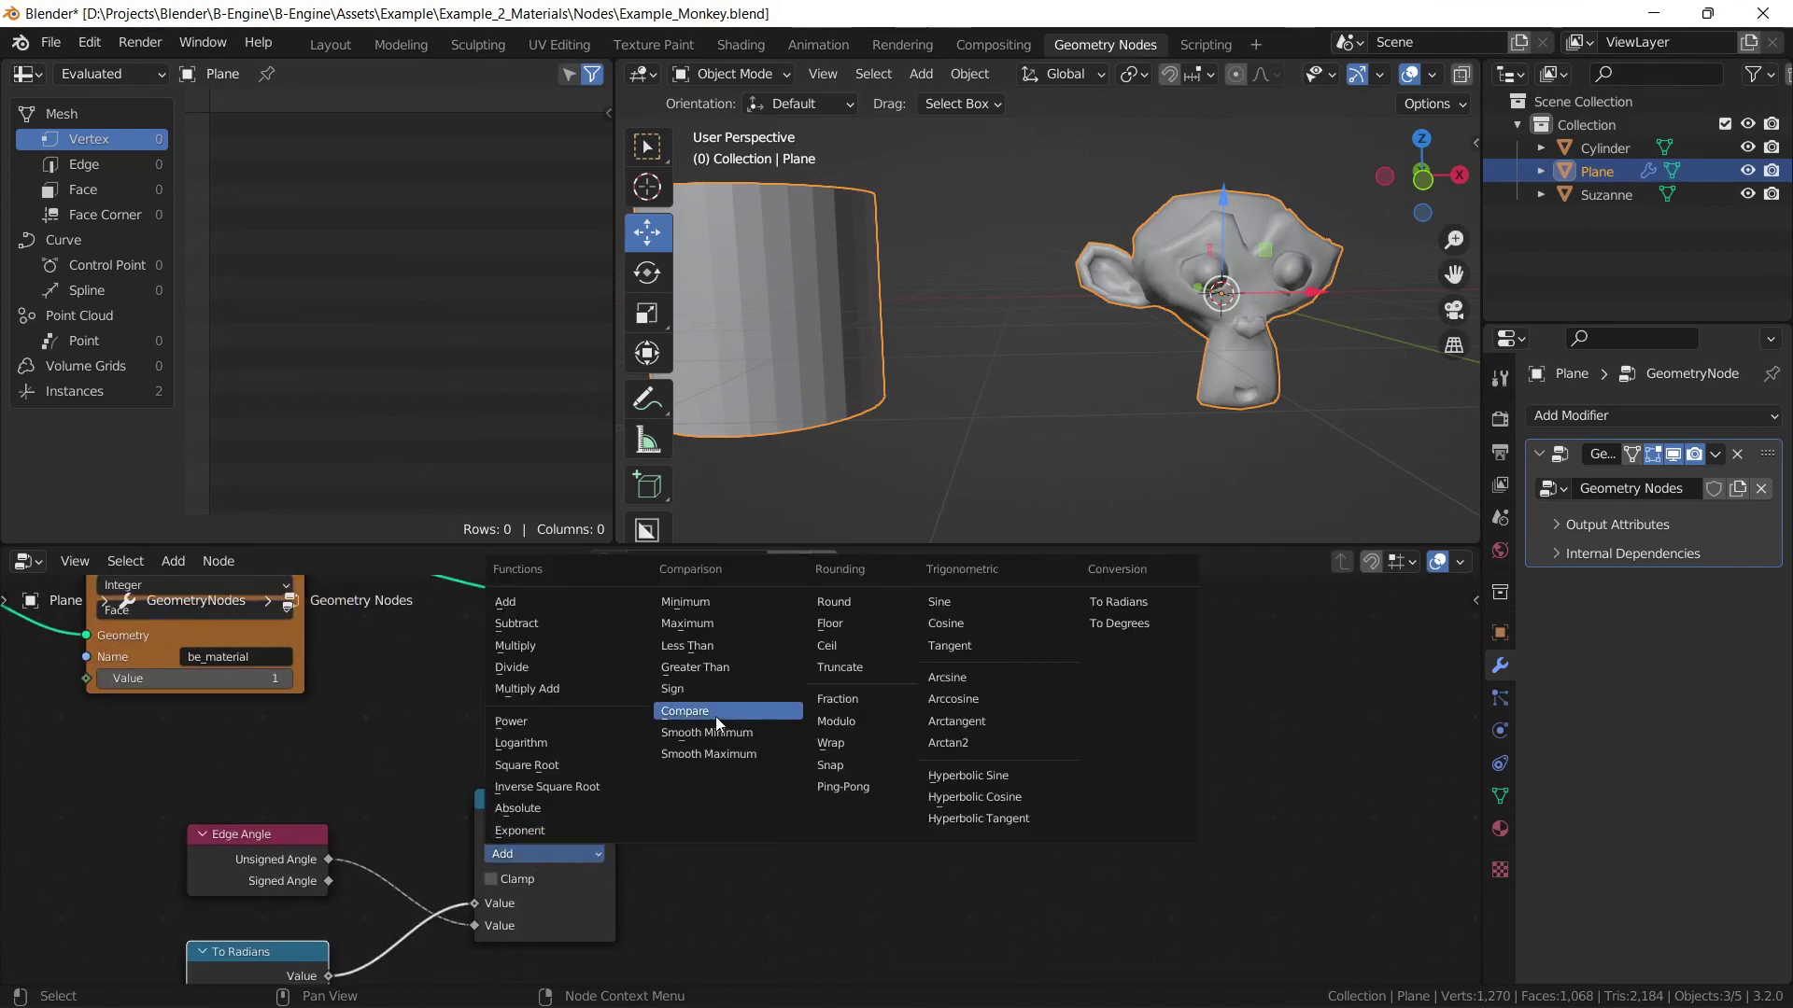
{"action": "left_click", "coordinate": [737, 644]}
{"action": "middle_click_drag", "start_coordinate": [682, 820], "coordinate": [669, 893]}
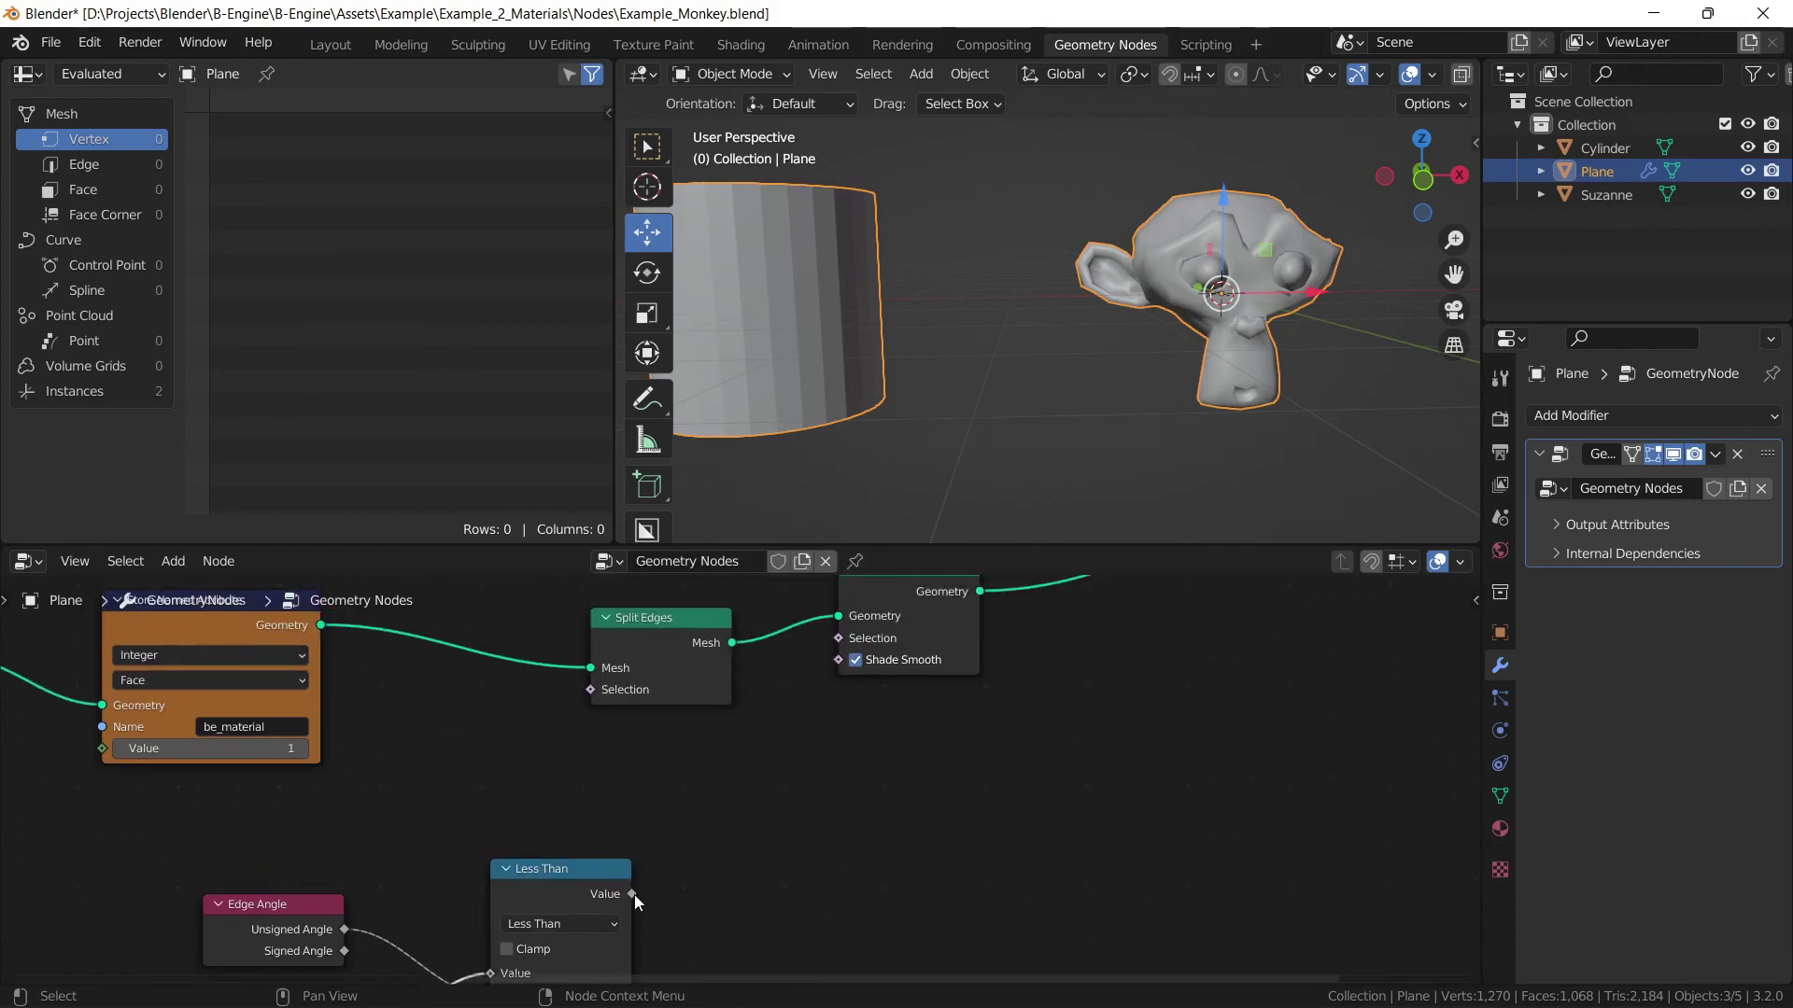
{"action": "mouse_move", "coordinate": [632, 894]}
{"action": "left_mouse_down"}
{"action": "mouse_move", "coordinate": [568, 711]}
{"action": "mouse_move", "coordinate": [590, 689]}
{"action": "left_mouse_up"}
{"action": "middle_click_drag", "start_coordinate": [583, 742], "coordinate": [631, 610]}
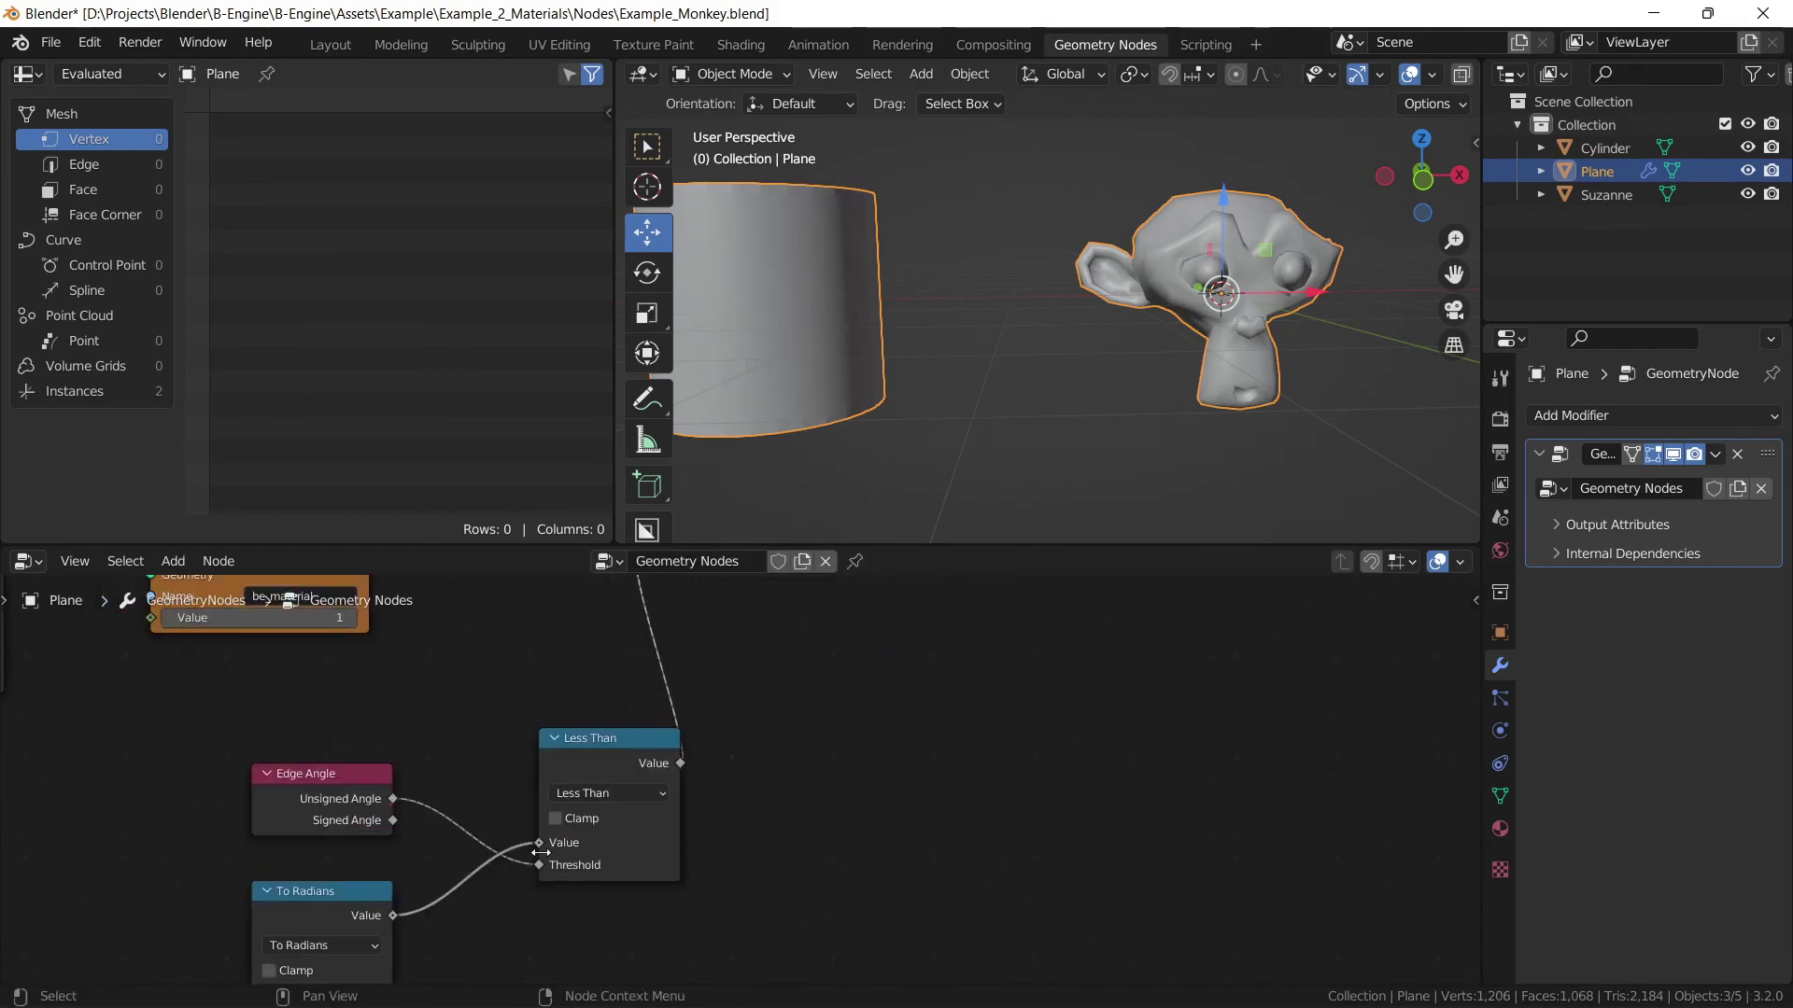
{"action": "scroll", "coordinate": [913, 216], "scroll_direction": "down", "scroll_amount": 1}
{"action": "middle_click_drag", "start_coordinate": [913, 216], "coordinate": [859, 316]}
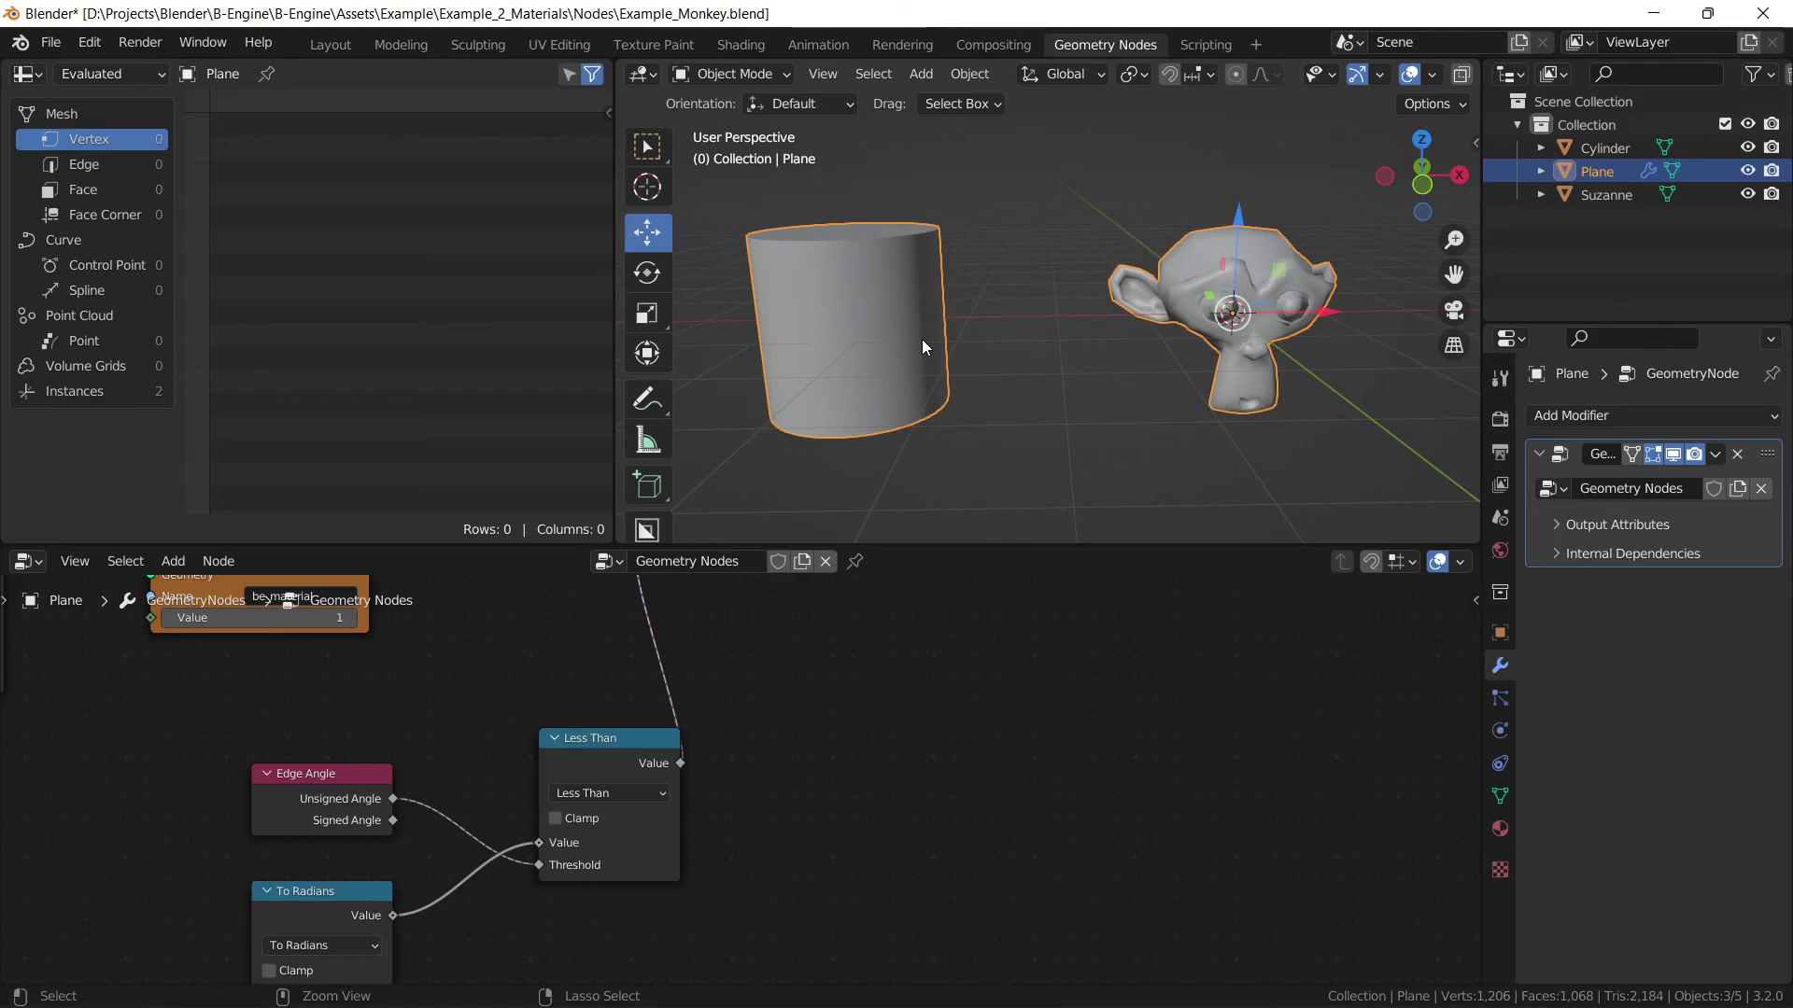
Save the Blender file, switch to Unity, rerun the nodes on the GameObject, and inspect the shading of both meshes.
{"action": "key", "text": "ctrl+s"}
{"action": "key", "text": "alt+Tab"}
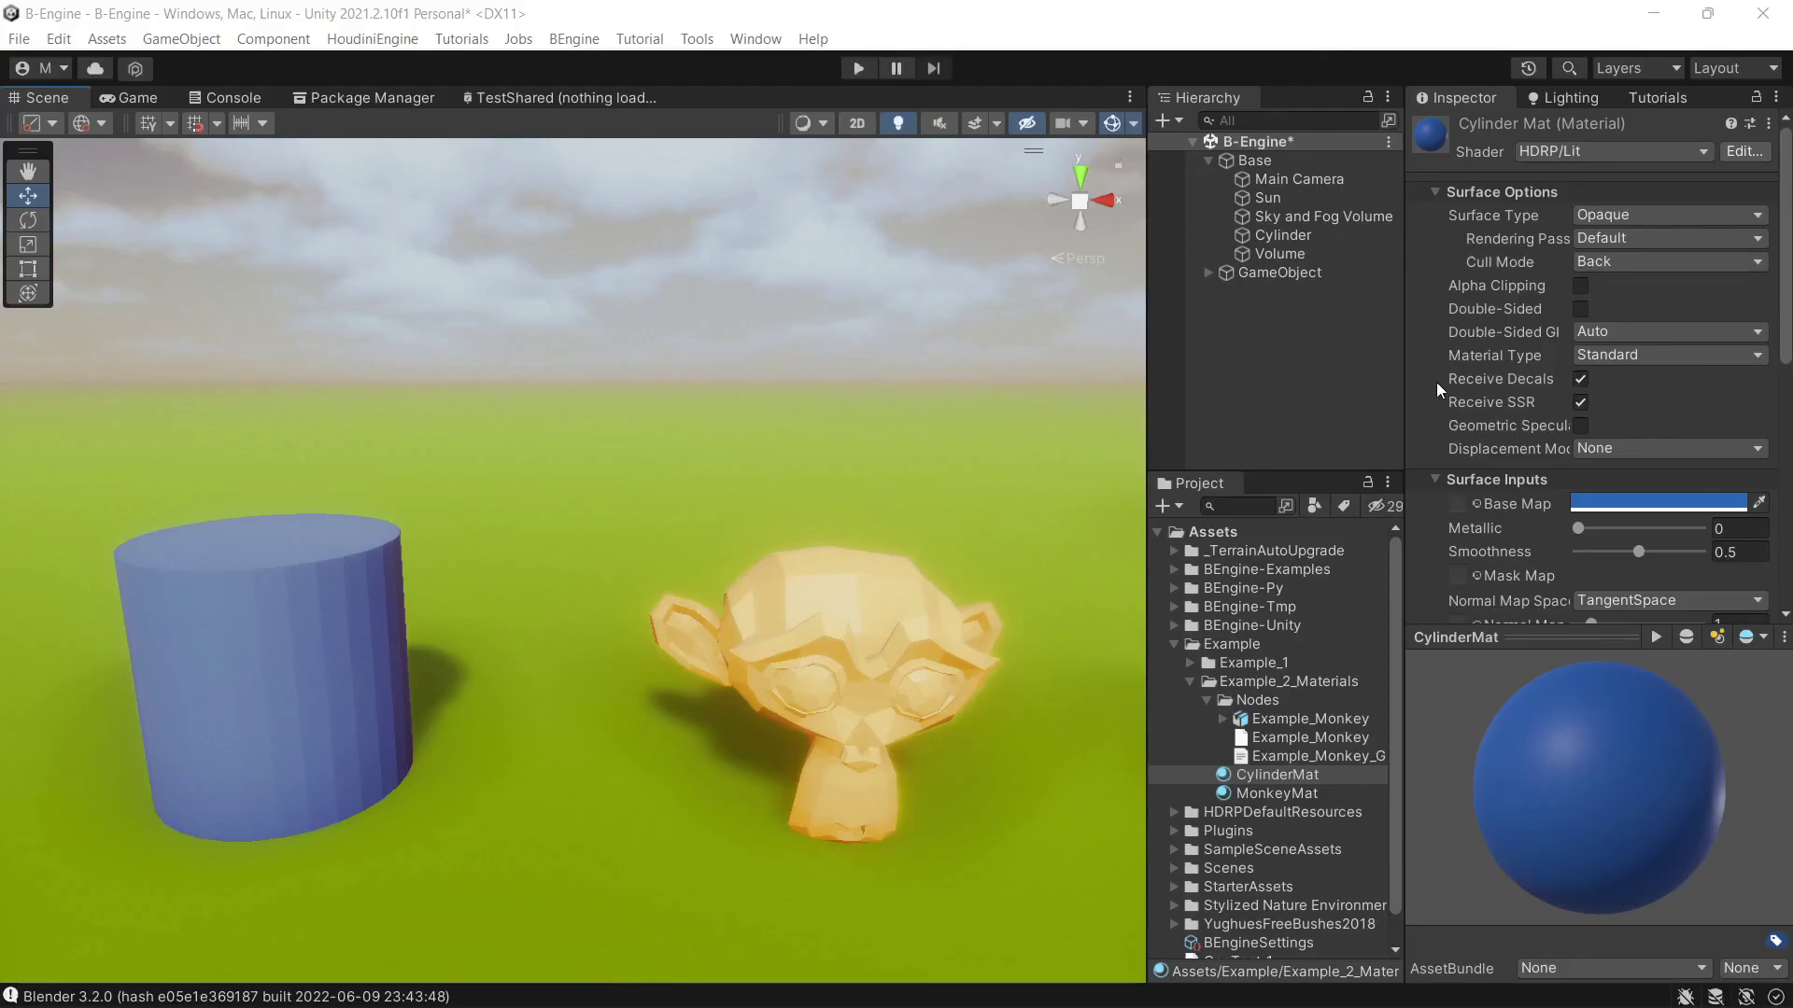
{"action": "left_click", "coordinate": [1275, 272]}
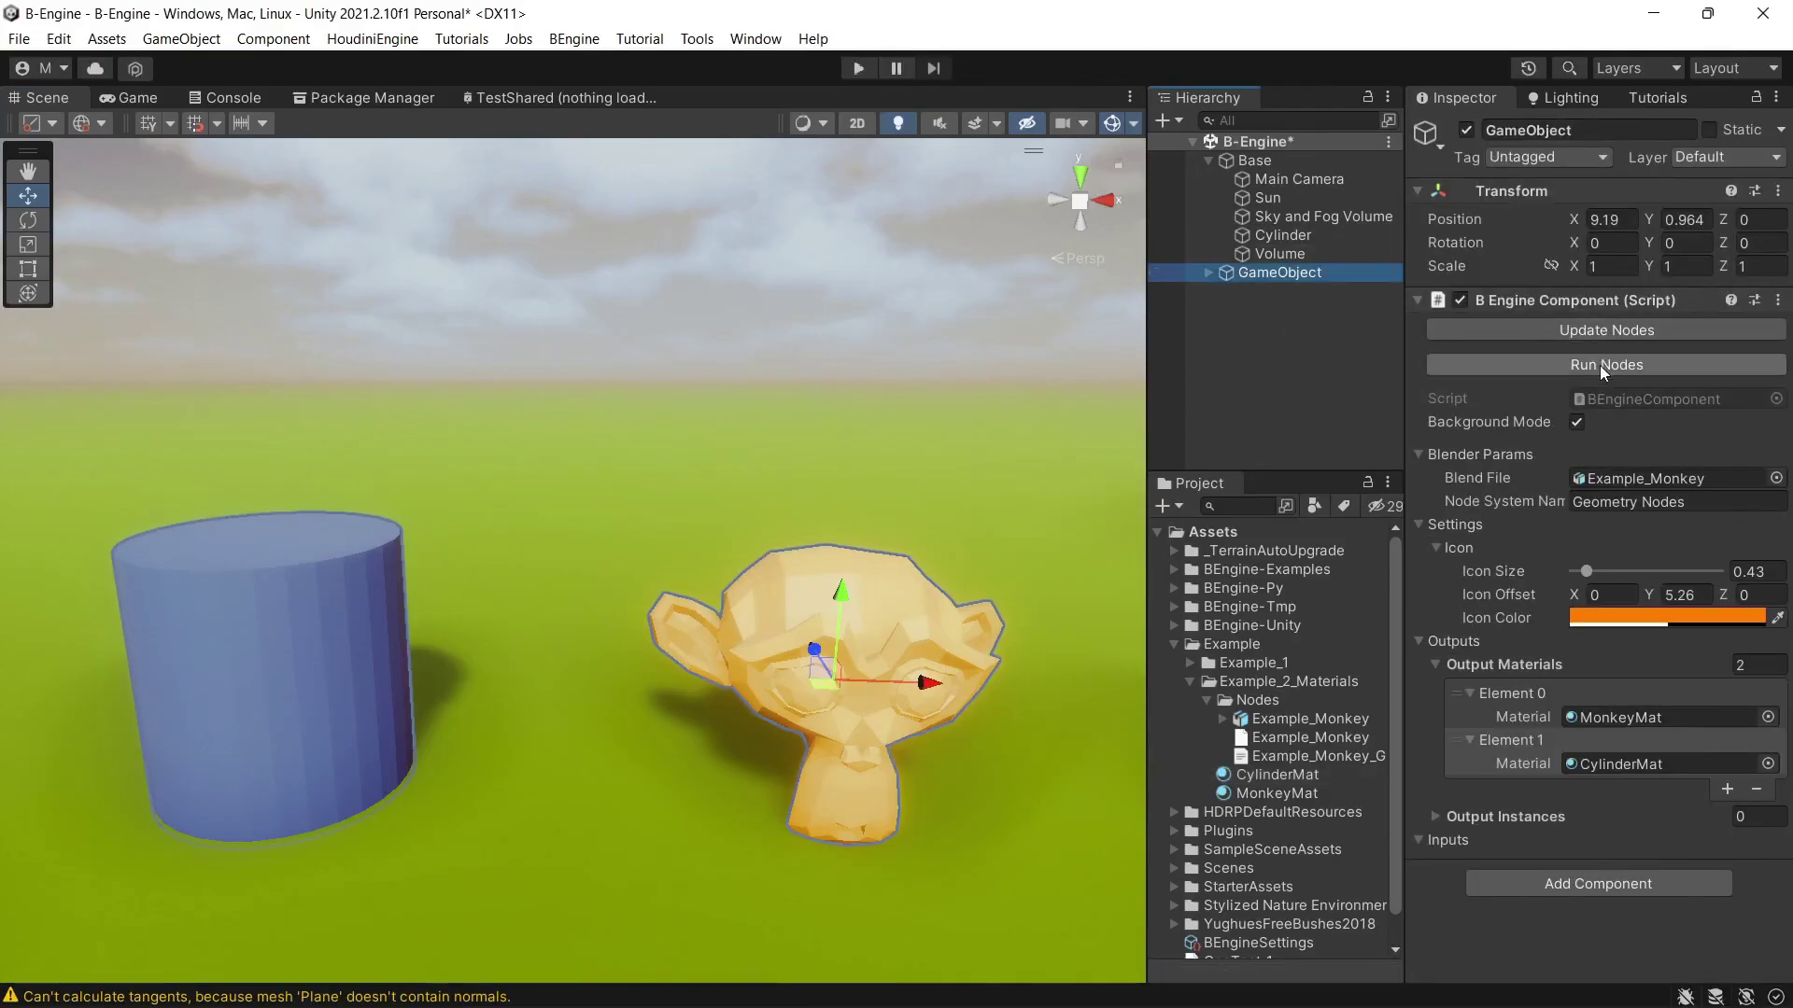
{"action": "left_click", "coordinate": [1599, 366]}
{"action": "right_click_drag", "start_coordinate": [732, 556], "coordinate": [678, 542]}
{"action": "key", "text": "d"}
{"action": "left_click", "coordinate": [651, 349]}
{"action": "left_click_drag", "start_coordinate": [651, 349], "coordinate": [707, 342], "text": "alt"}
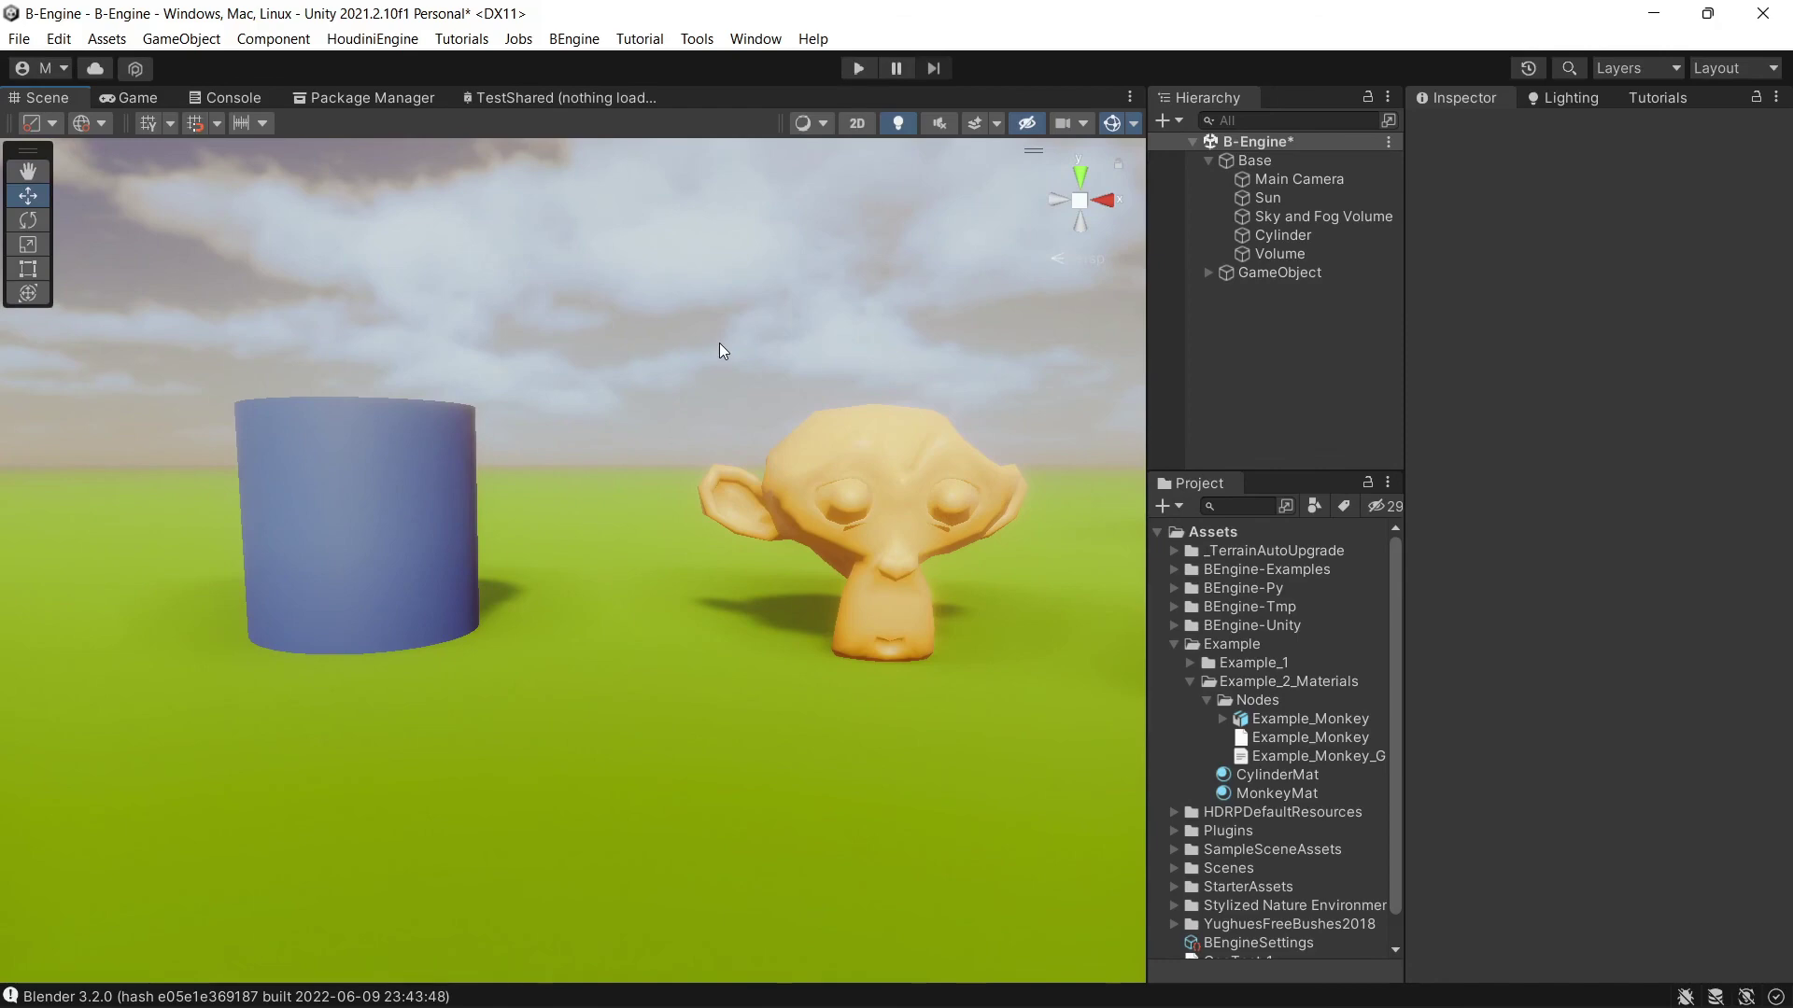